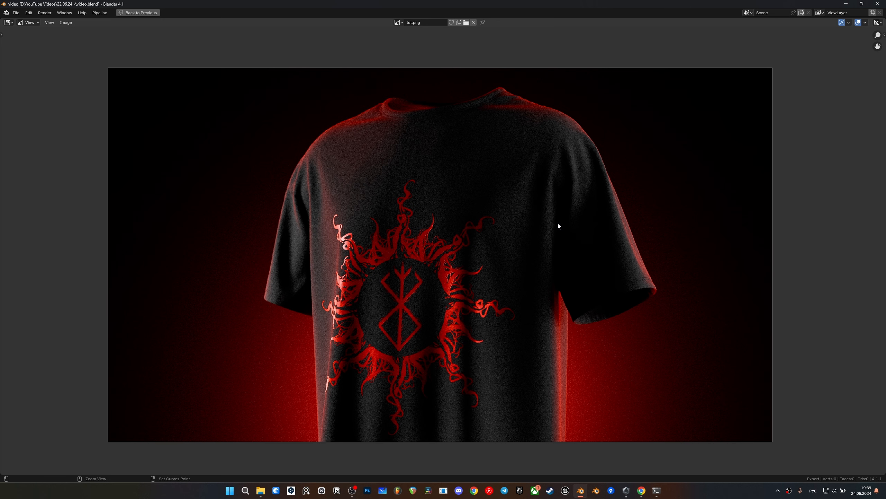
# Inspect the reference T-shirt render tut.png in a maximized view and return to the regular layout
pyautogui.press('Escape')
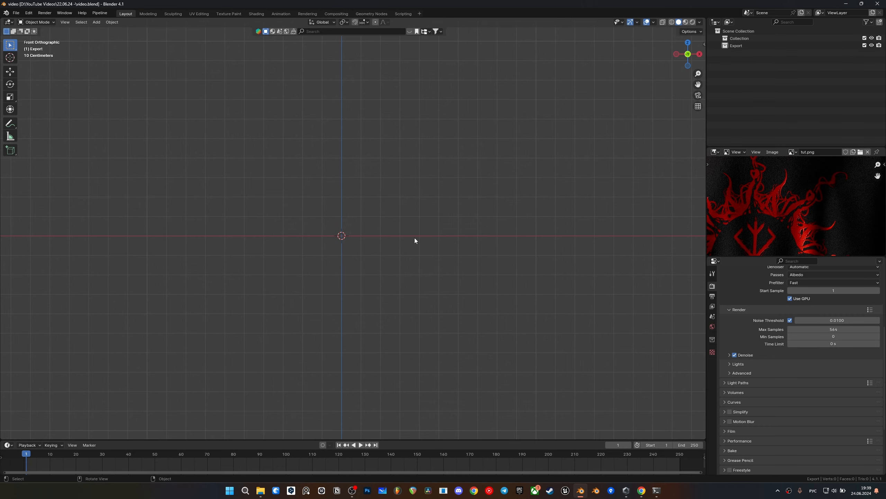
pyautogui.hotkey('ctrl', 'space')
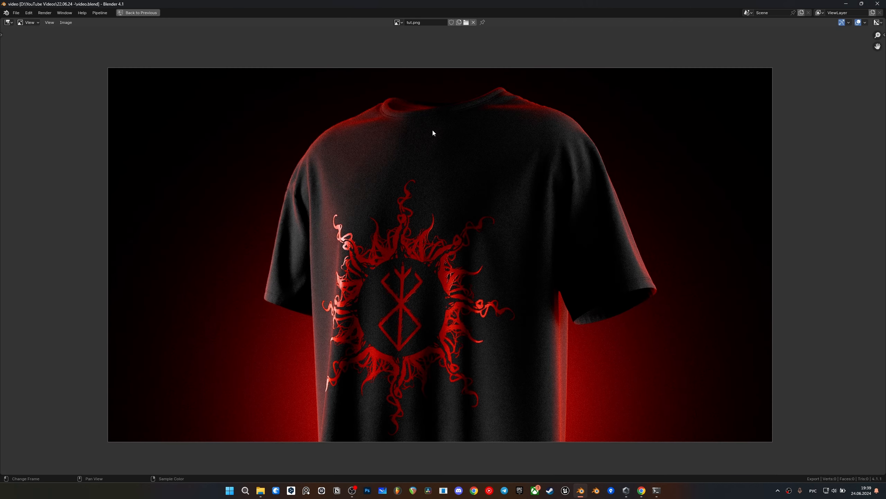
pyautogui.hotkey('ctrl', 'space')
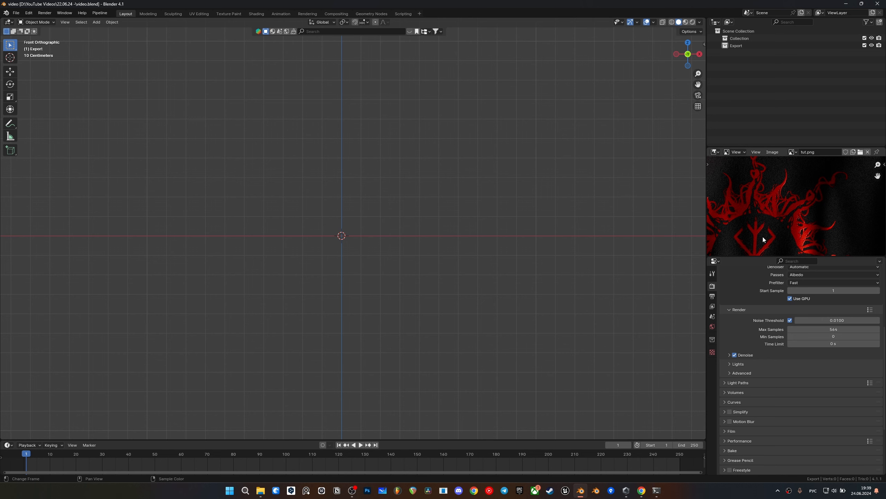
pyautogui.hotkey('ctrl', 'space')
pyautogui.hotkey('ctrl', 'space')
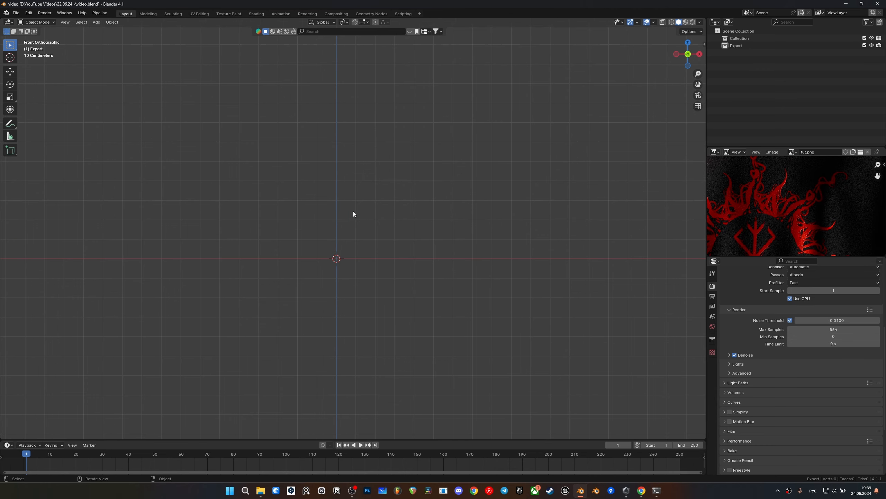
# Save the project, then import the oversized T-shirt model from the source folder as a Wavefront OBJ
pyautogui.hotkey('ctrl', 's')
pyautogui.keyDown('shift'); pyautogui.moveTo(337, 259); pyautogui.dragTo(316, 247, button='middle'); pyautogui.keyUp('shift')
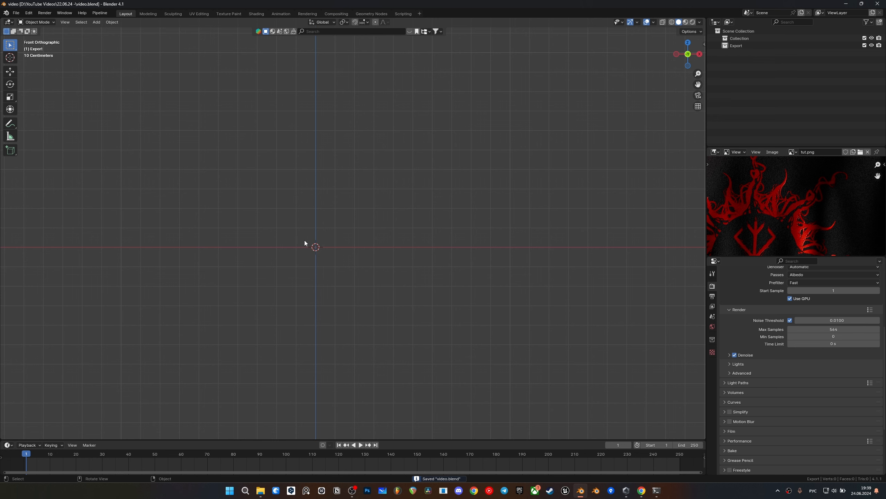
pyautogui.scroll(1, 254, 162)
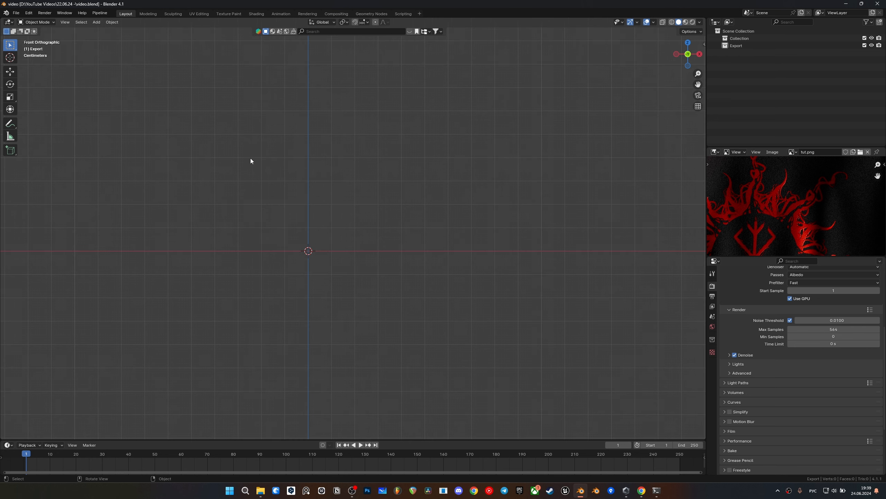
pyautogui.click(16, 13)
pyautogui.click(16, 12)
pyautogui.moveTo(47, 116)
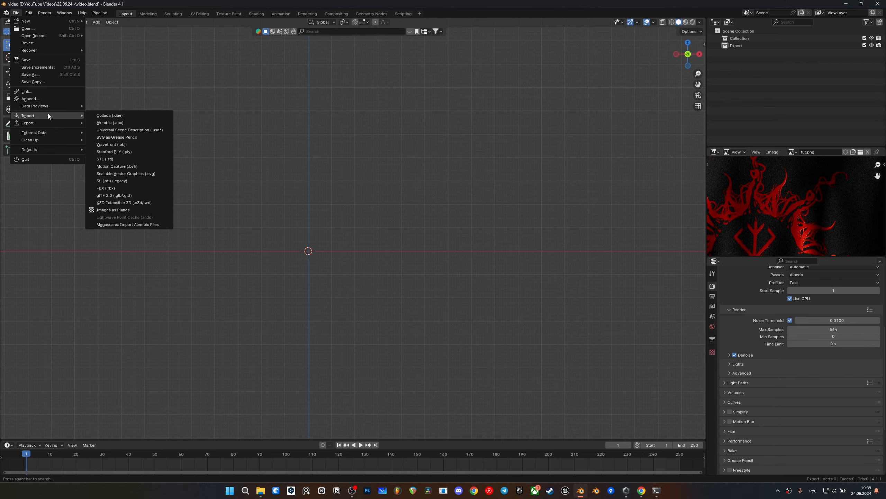
pyautogui.click(131, 144)
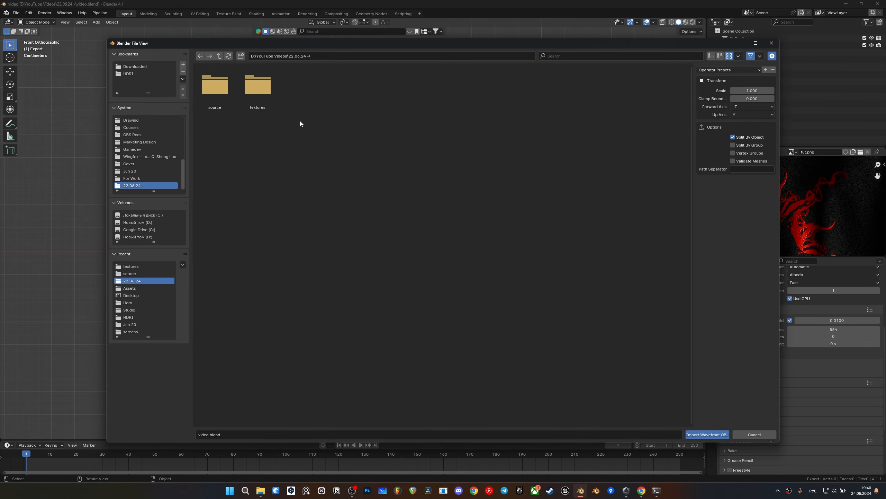
pyautogui.doubleClick(214, 89)
pyautogui.doubleClick(215, 92)
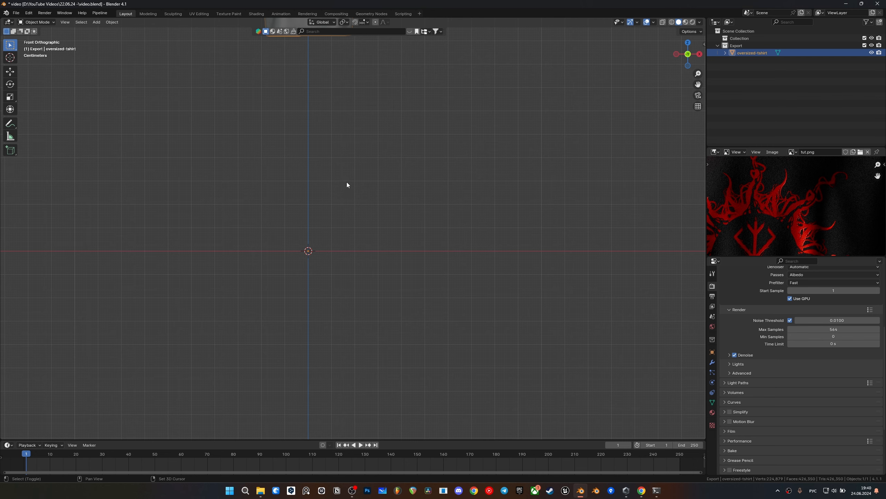
# Set the imported T-shirt's origin to the center of its geometry
pyautogui.keyDown('shift'); pyautogui.moveTo(318, 153); pyautogui.dragTo(322, 247, button='middle'); pyautogui.keyUp('shift')
pyautogui.scroll(-4, 324, 220)
pyautogui.keyDown('shift'); pyautogui.moveTo(326, 194); pyautogui.dragTo(320, 221, button='middle'); pyautogui.keyUp('shift')
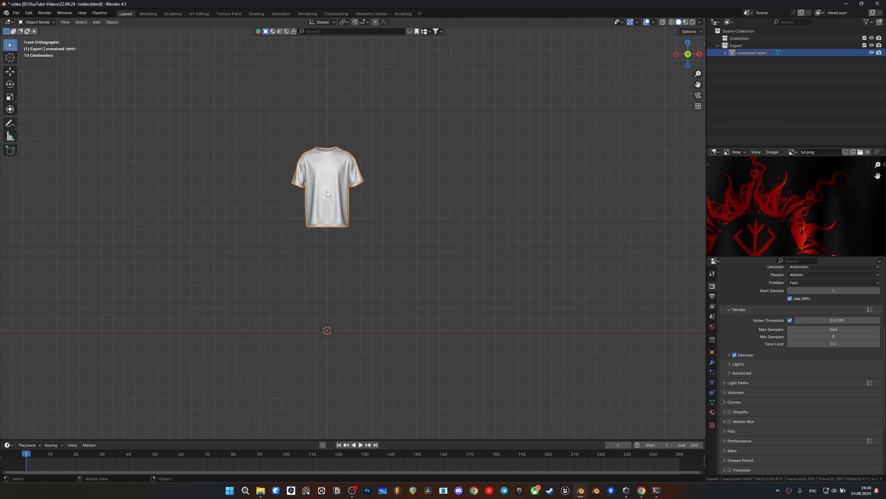
pyautogui.scroll(2, 327, 192)
pyautogui.rightClick(327, 192)
pyautogui.moveTo(328, 221)
pyautogui.click(367, 228)
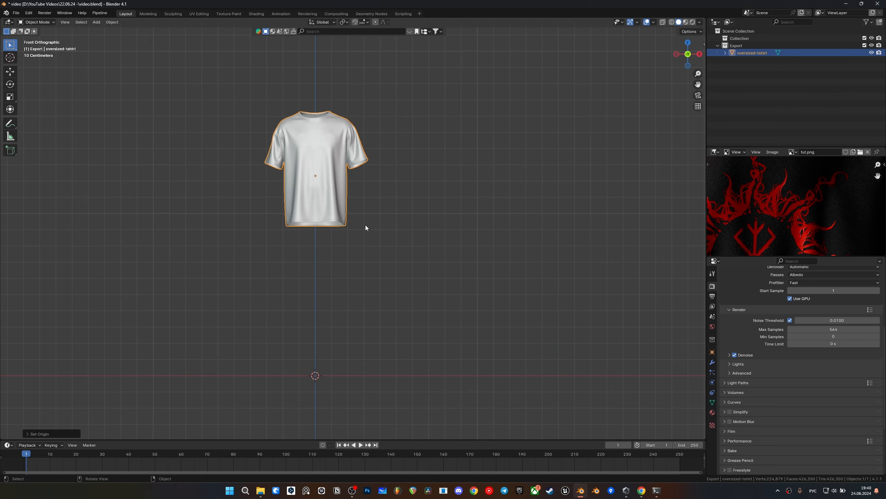
# Enable the Screencast Keys overlay in the 3D viewport
pyautogui.press('n')
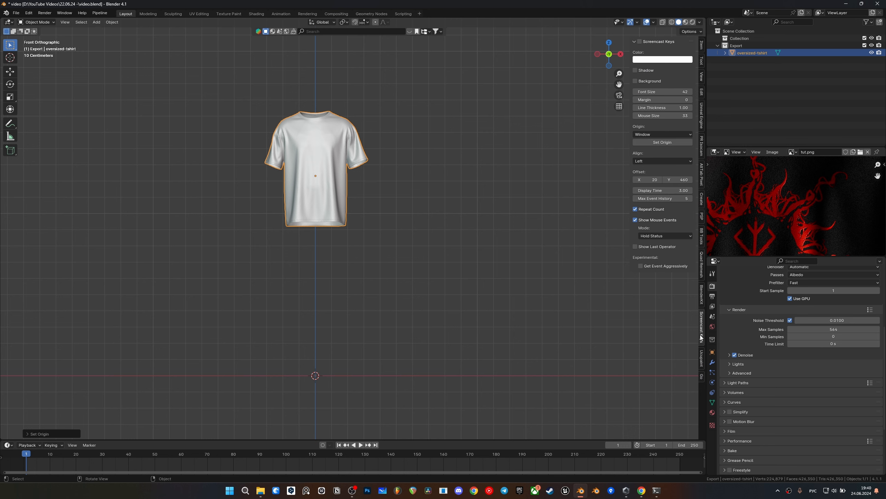
pyautogui.click(640, 41)
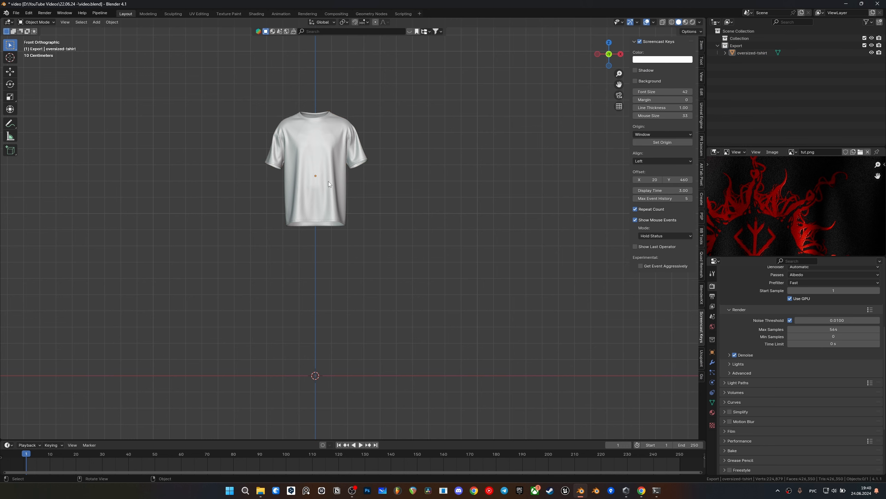
# Snap the T-shirt to the 3D cursor at the world origin
pyautogui.hotkey('shift', 's')
pyautogui.click(333, 223)
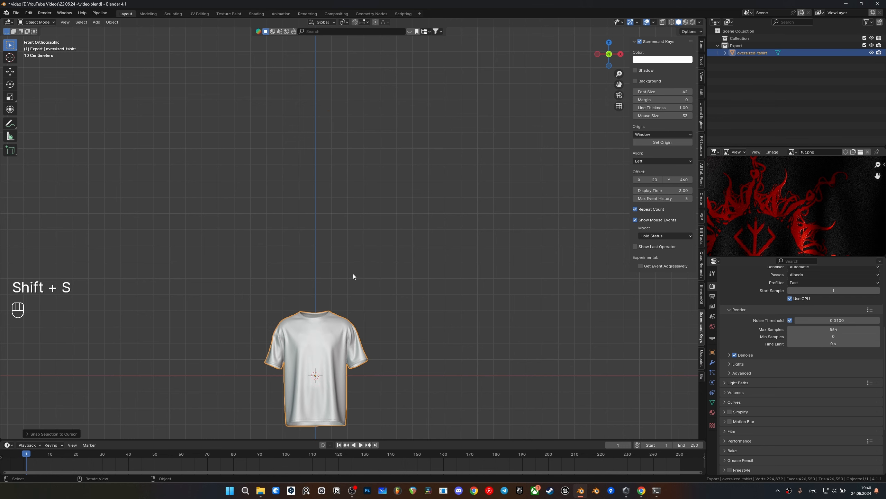
pyautogui.keyDown('shift'); pyautogui.moveTo(333, 386); pyautogui.dragTo(350, 226, button='middle'); pyautogui.keyUp('shift')
pyautogui.scroll(2, 350, 228)
pyautogui.keyDown('shift'); pyautogui.moveTo(330, 329); pyautogui.dragTo(401, 367, button='middle'); pyautogui.keyUp('shift')
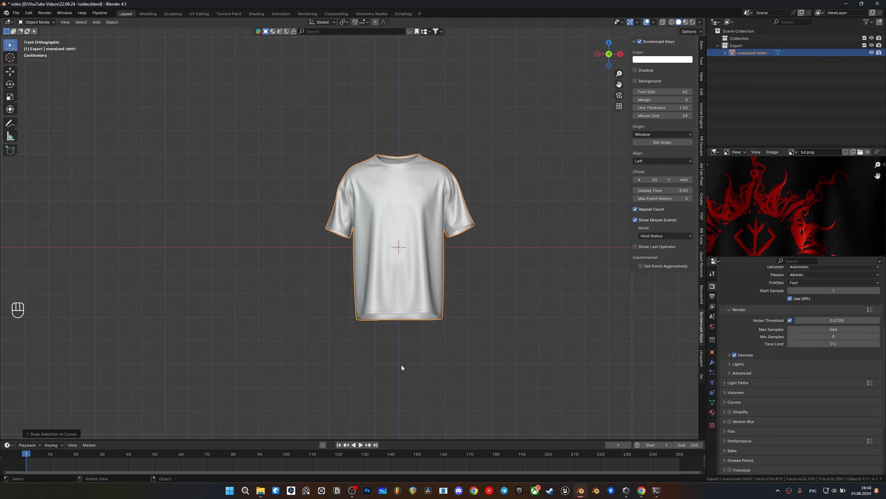
pyautogui.keyDown('shift'); pyautogui.moveTo(427, 223); pyautogui.dragTo(342, 205, button='middle'); pyautogui.keyUp('shift')
pyautogui.scroll(3, 342, 204)
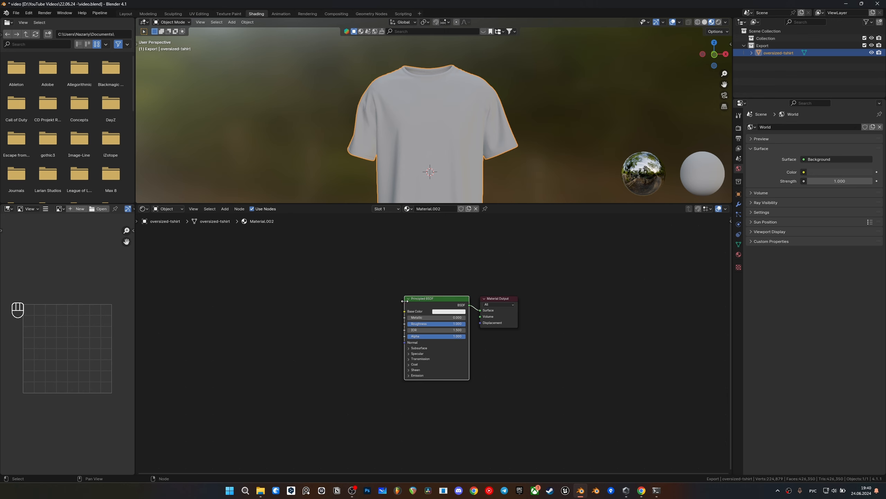
# In the Shading workspace, apply a Principled Texture Setup to the Principled BSDF using all four oversized-tshirt maps from the textures folder
pyautogui.moveTo(394, 246); pyautogui.dragTo(442, 403)
pyautogui.scroll(1, 447, 377)
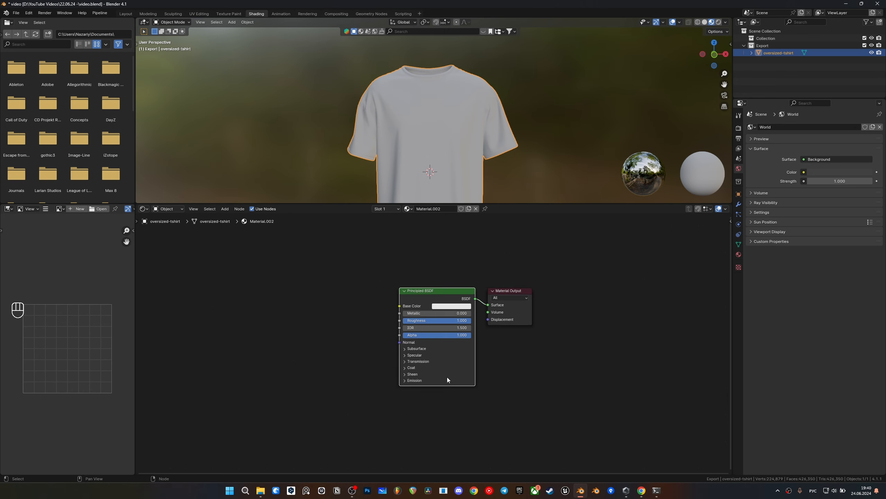
pyautogui.hotkey('ctrl', 'shift', 't')
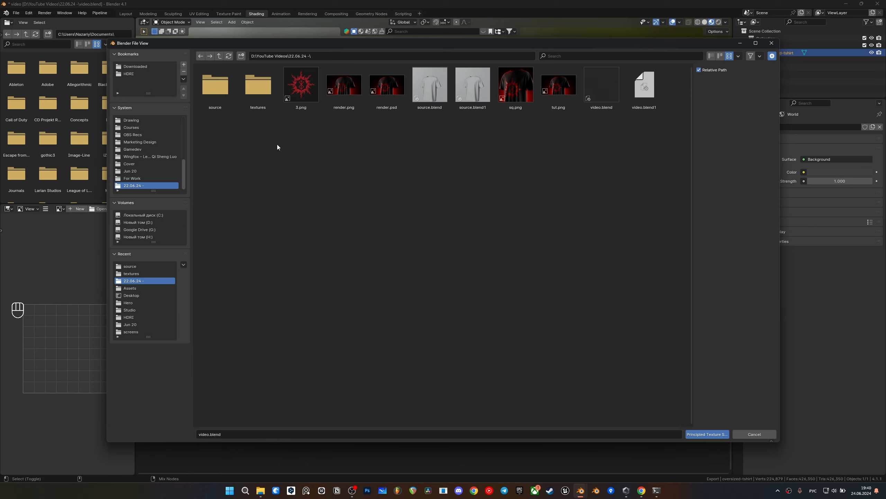
pyautogui.doubleClick(255, 96)
pyautogui.moveTo(205, 127); pyautogui.dragTo(376, 121)
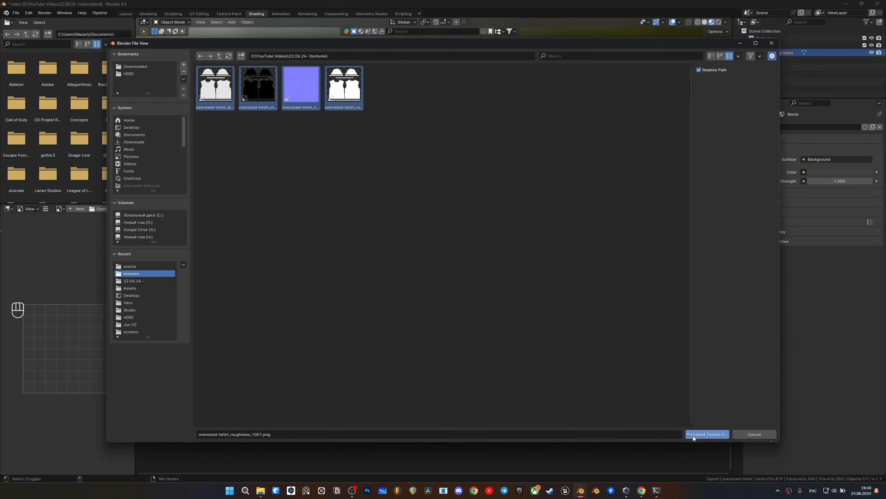
pyautogui.click(704, 435)
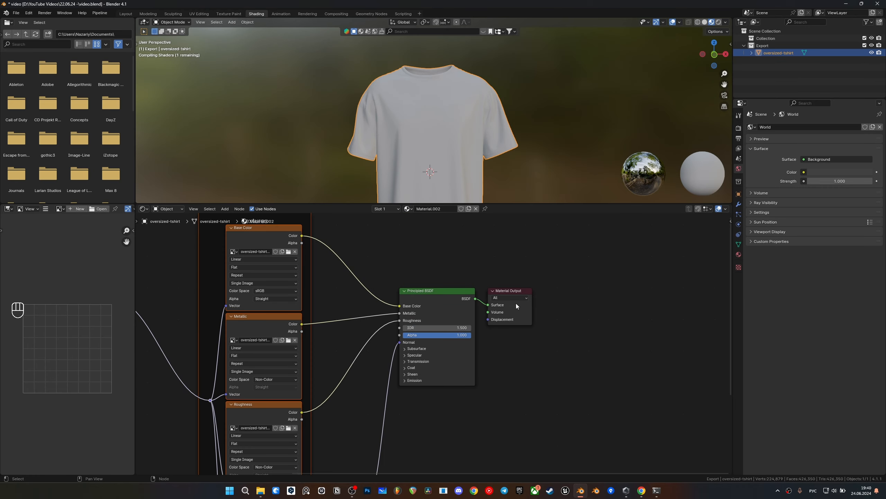
# Examine the textured fabric on the T-shirt's collar and chest, and check its mesh density in Edit Mode
pyautogui.scroll(-4, 516, 304)
pyautogui.keyDown('shift'); pyautogui.moveTo(431, 132); pyautogui.dragTo(438, 162, button='middle'); pyautogui.keyUp('shift')
pyautogui.scroll(9, 435, 123)
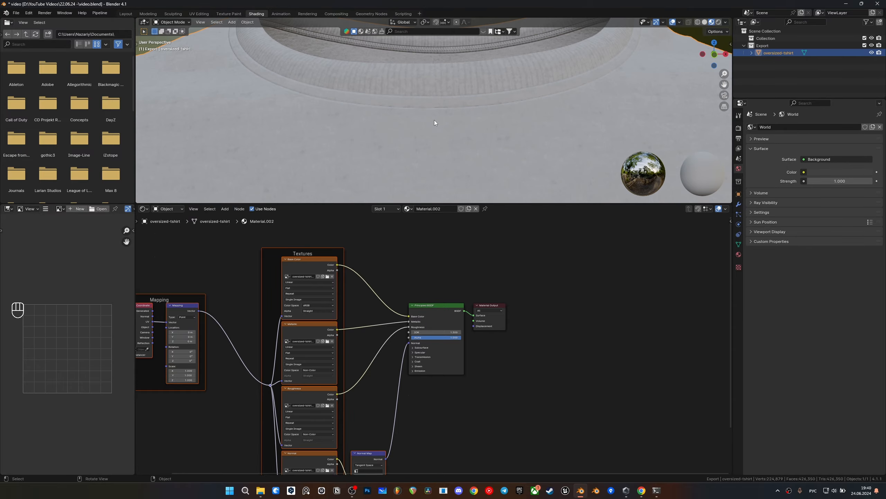
pyautogui.scroll(-8, 434, 120)
pyautogui.keyDown('shift'); pyautogui.moveTo(435, 149); pyautogui.dragTo(469, 88, button='middle'); pyautogui.keyUp('shift')
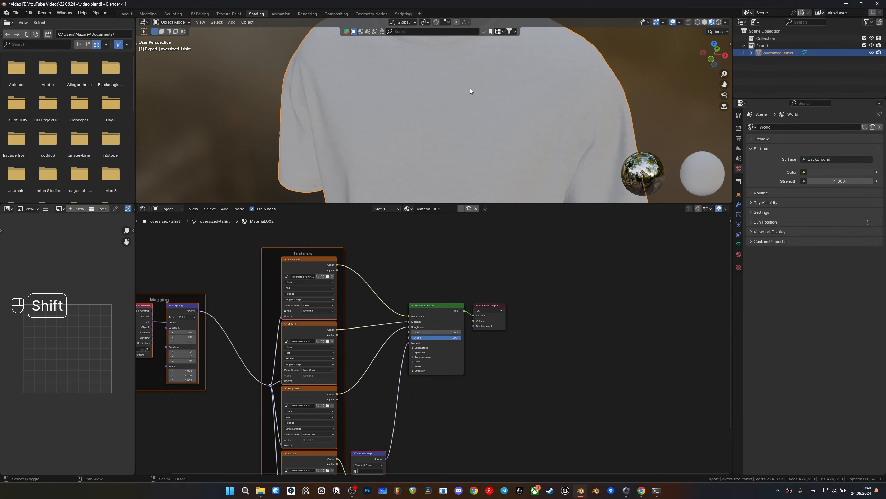
pyautogui.scroll(-3, 468, 105)
pyautogui.press('Tab')
pyautogui.scroll(3, 482, 103)
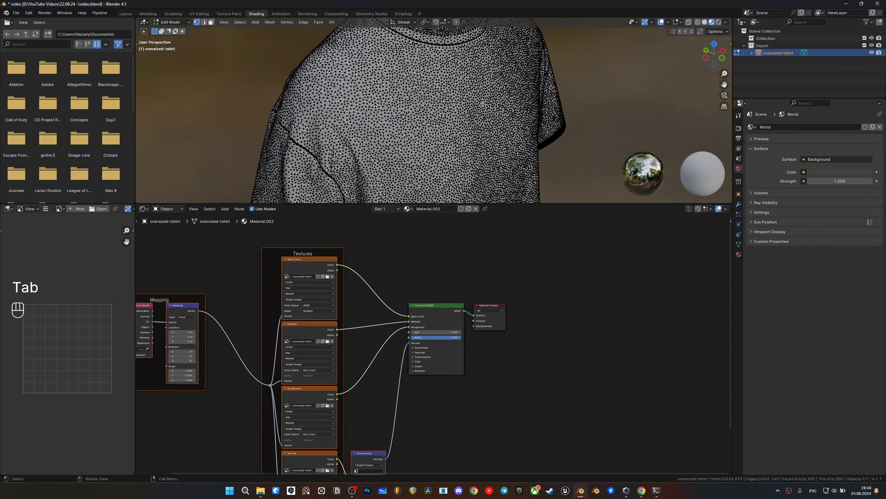
pyautogui.scroll(2, 483, 103)
pyautogui.moveTo(483, 103); pyautogui.dragTo(453, 141, button='middle')
pyautogui.scroll(-4, 454, 142)
pyautogui.press('Tab')
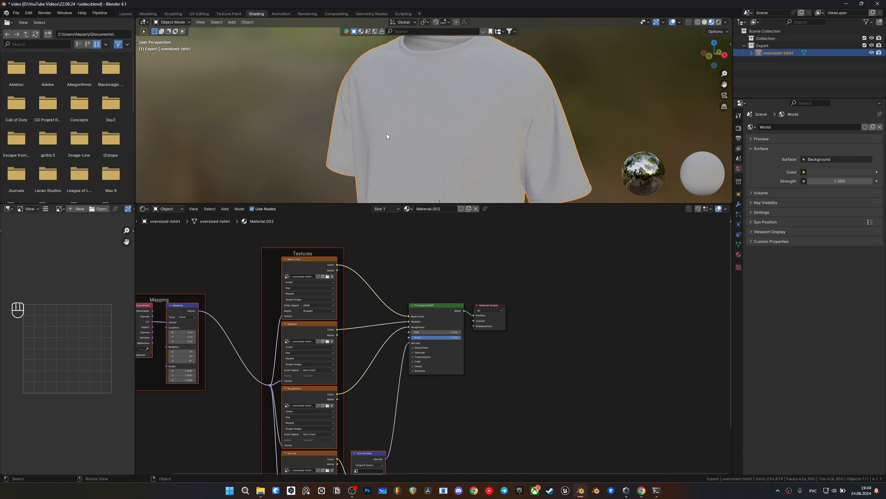
# Examine the T-shirt's material at different angles and distances, along with the texture nodes feeding the Principled BSDF
pyautogui.moveTo(406, 133); pyautogui.dragTo(443, 126, button='middle')
pyautogui.scroll(2, 441, 128)
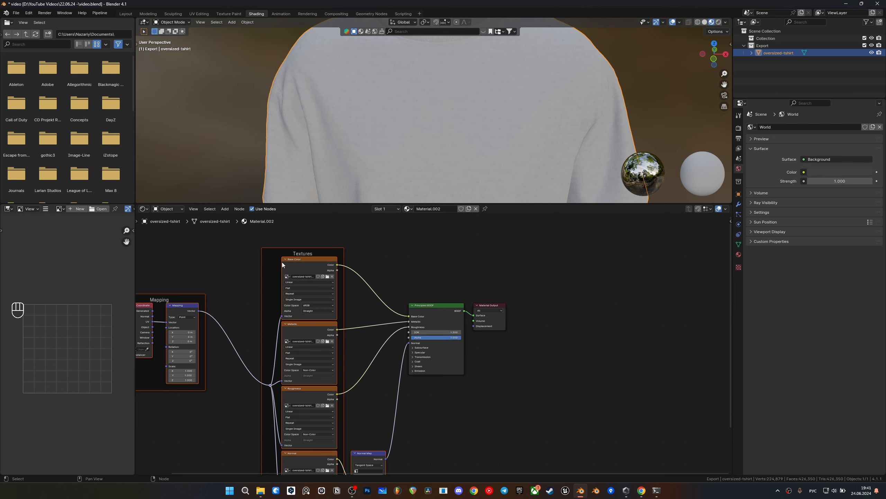
pyautogui.scroll(2, 339, 264)
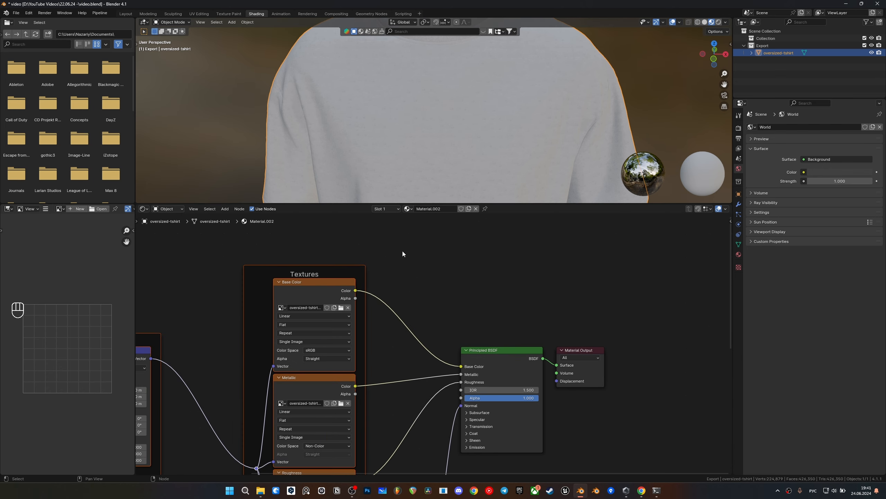
pyautogui.scroll(-3, 460, 93)
pyautogui.moveTo(455, 134); pyautogui.dragTo(432, 140, button='middle')
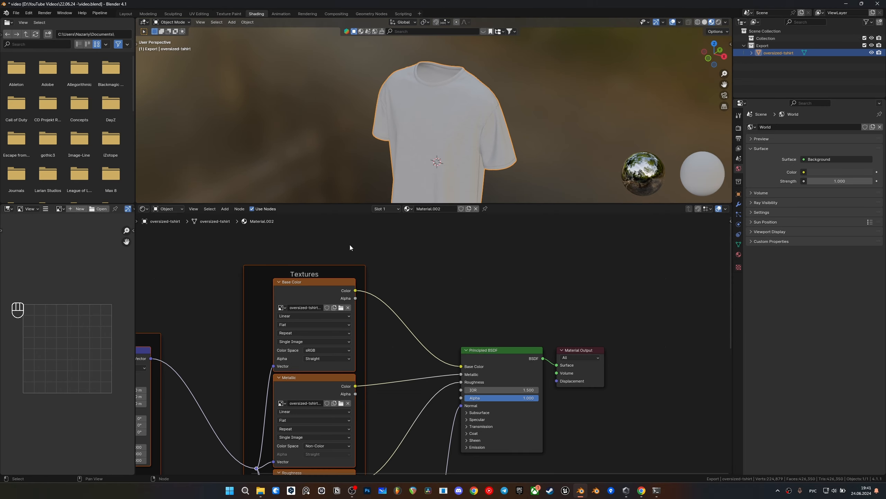
pyautogui.click(483, 310)
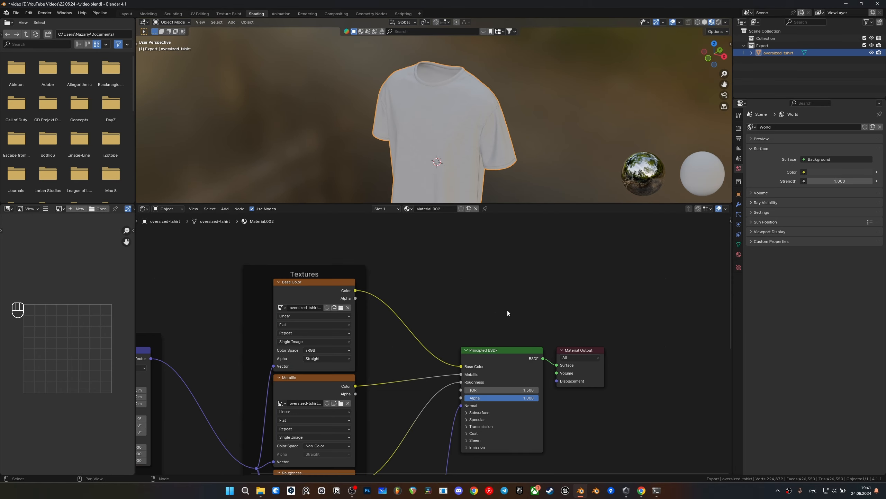
pyautogui.moveTo(430, 357); pyautogui.dragTo(469, 340, button='middle')
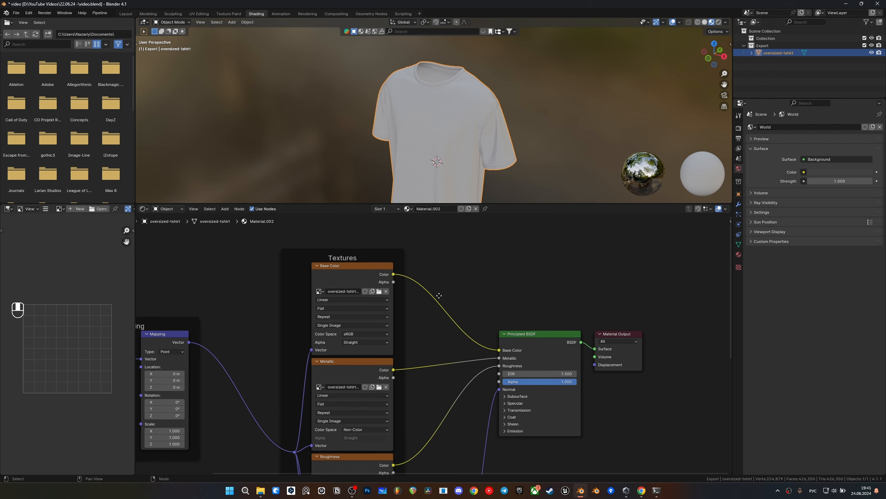
pyautogui.scroll(-2, 442, 119)
pyautogui.scroll(3, 441, 119)
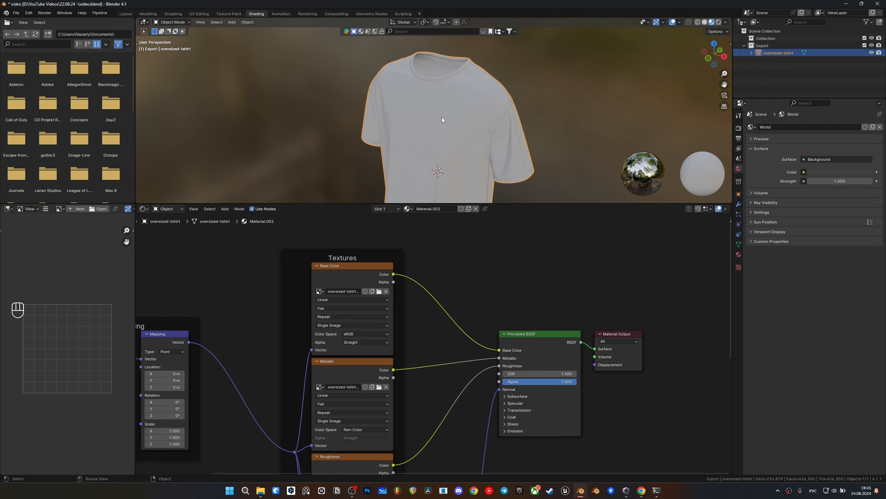
pyautogui.scroll(1, 431, 121)
pyautogui.scroll(-1, 431, 122)
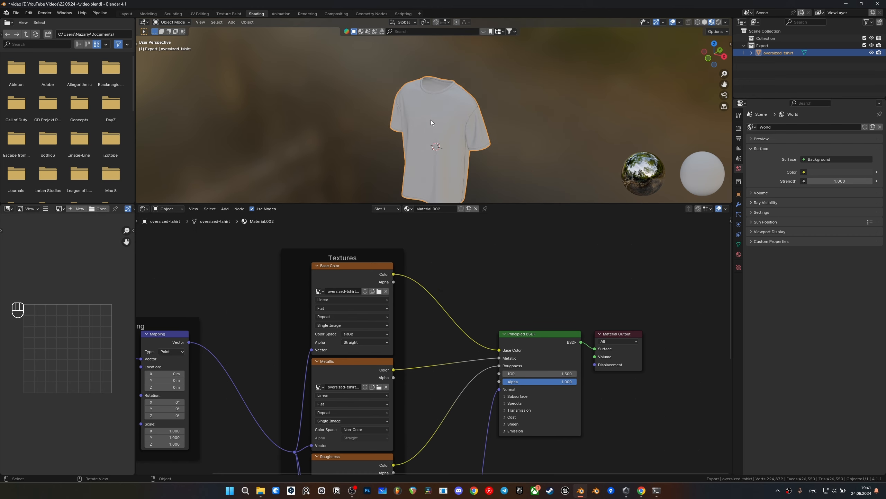
pyautogui.scroll(1, 432, 122)
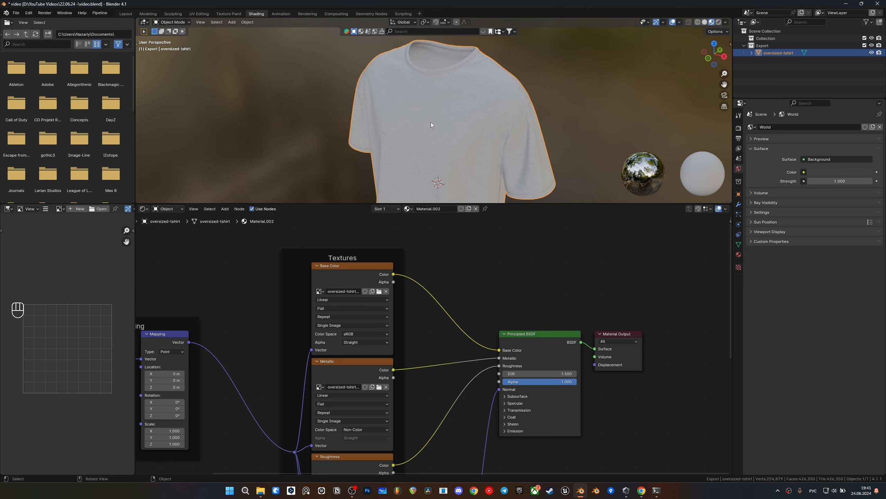
pyautogui.scroll(2, 429, 115)
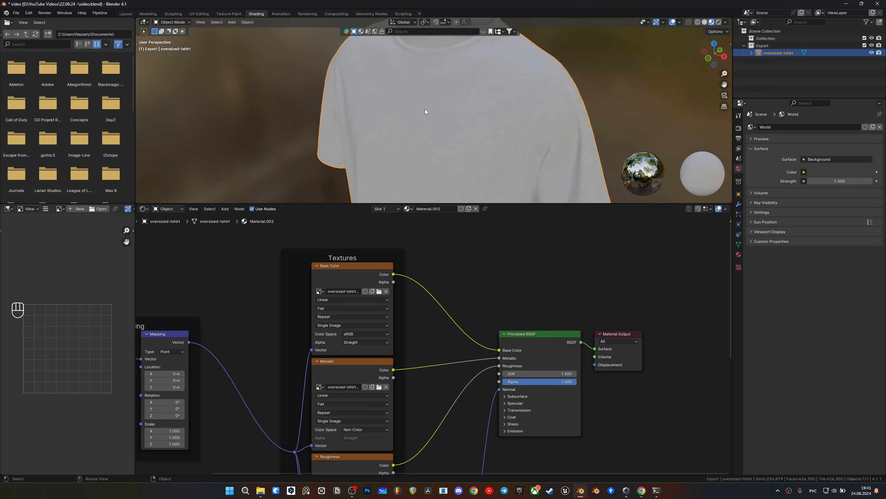
# Check the fabric around the T-shirt's collar and shoulder up close, and save the project file
pyautogui.moveTo(506, 115); pyautogui.dragTo(523, 116, button='middle')
pyautogui.keyDown('shift'); pyautogui.moveTo(524, 115); pyautogui.dragTo(457, 142, button='middle'); pyautogui.keyUp('shift')
pyautogui.scroll(2, 492, 83)
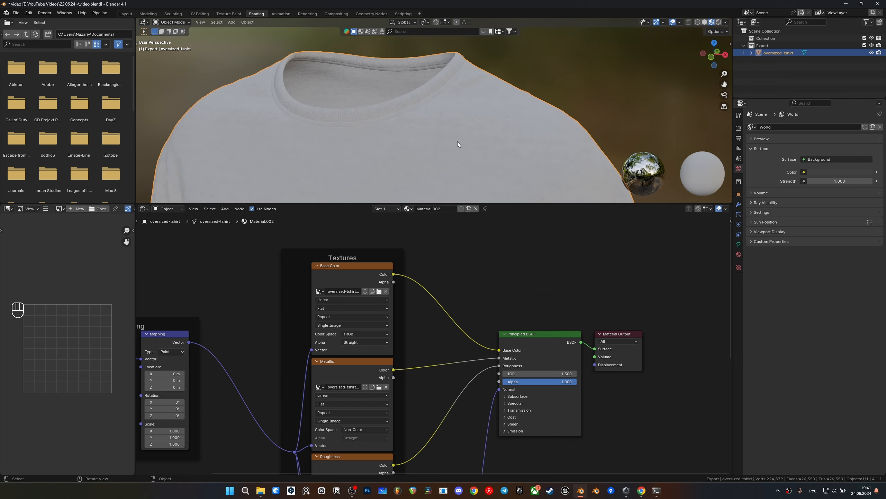
pyautogui.scroll(2, 457, 142)
pyautogui.scroll(-2, 446, 139)
pyautogui.scroll(-1, 406, 309)
pyautogui.hotkey('ctrl', 's')
pyautogui.scroll(-2, 399, 160)
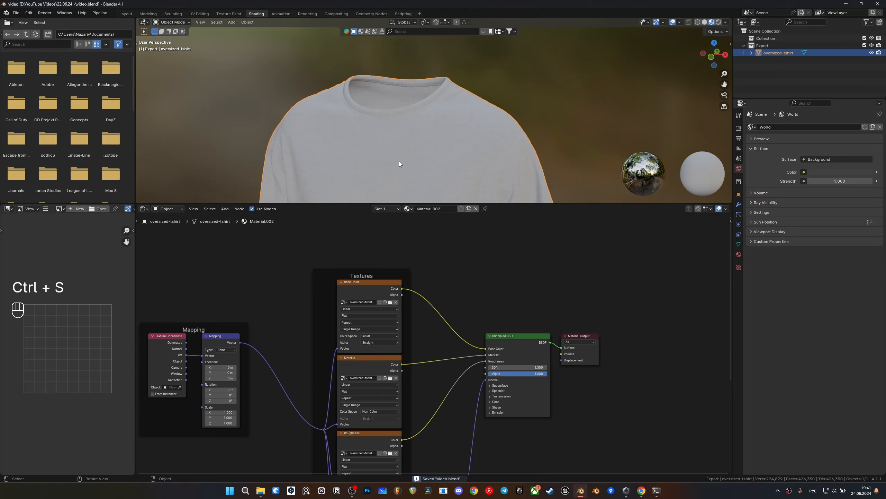
# Switch to the UV Editing workspace and select the whole T-shirt mesh to display its full UV layout
pyautogui.scroll(-2, 400, 161)
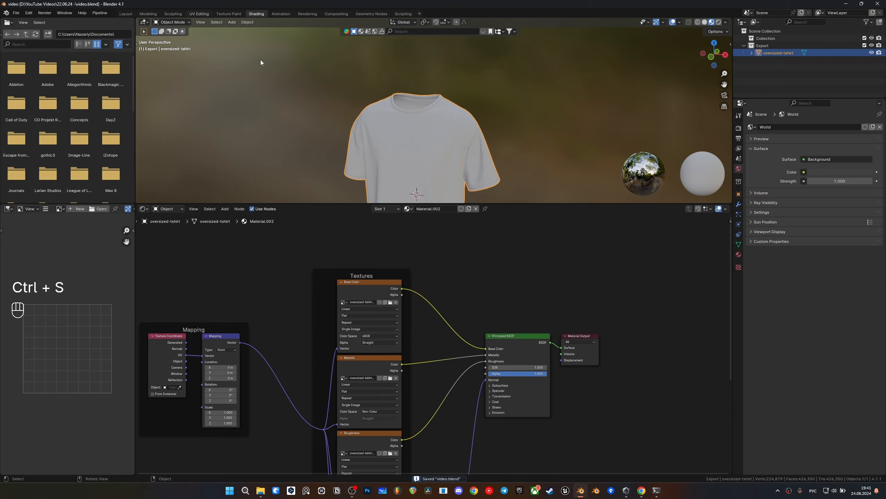
pyautogui.click(198, 13)
pyautogui.scroll(4, 555, 100)
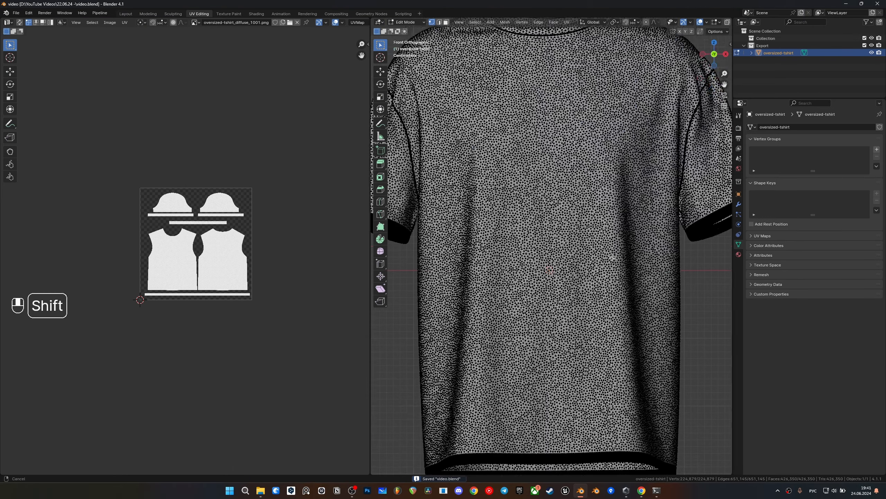
pyautogui.press('a')
pyautogui.scroll(3, 185, 247)
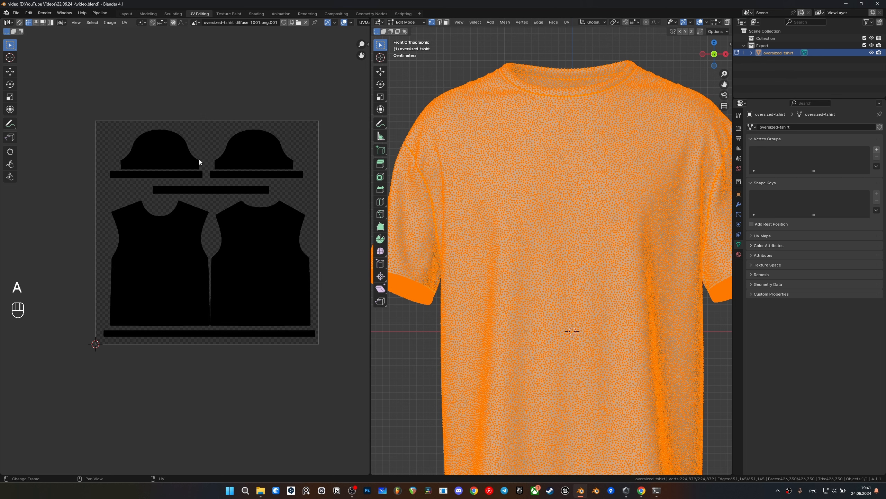
pyautogui.scroll(-1, 310, 205)
pyautogui.scroll(-1, 418, 217)
pyautogui.scroll(1, 227, 241)
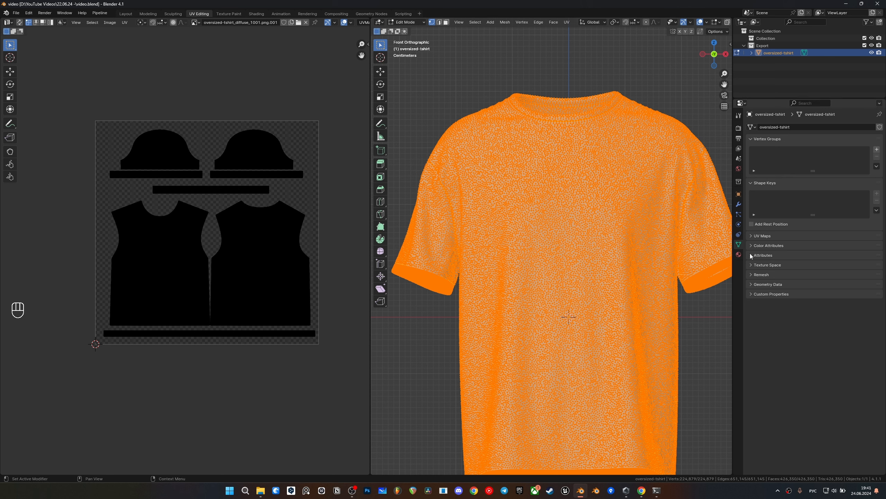
# Add a second UV map to the T-shirt mesh and name it Image
pyautogui.click(752, 237)
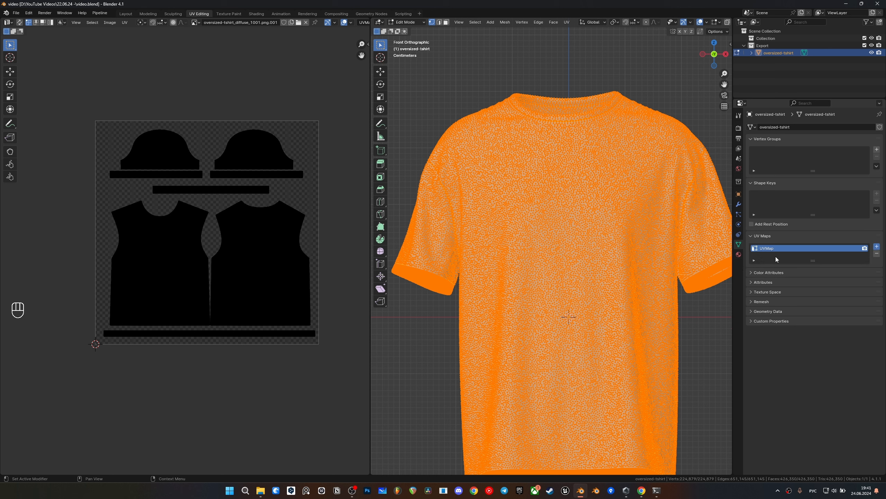
pyautogui.doubleClick(776, 256)
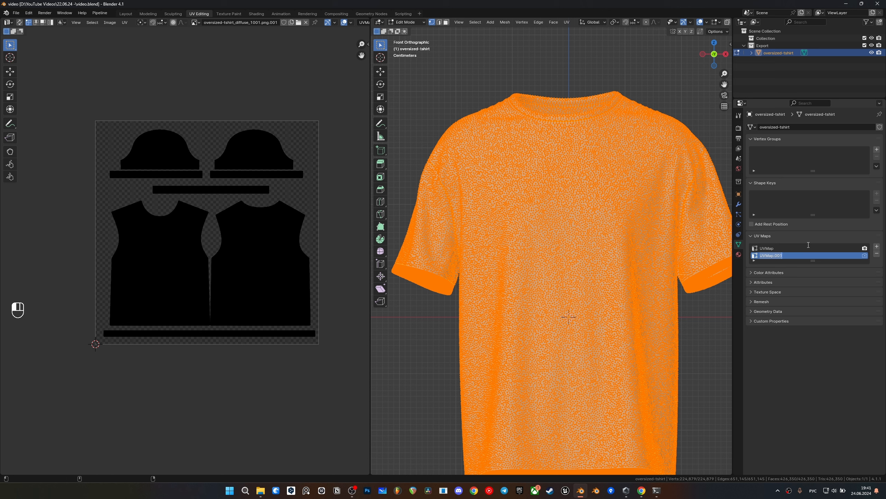
pyautogui.hotkey('alt', 'shift')
pyautogui.write('Image')
pyautogui.click(808, 244)
# Try shifting the front panel's island sideways in the Image UV map and compare the layout with UVMap
pyautogui.press('l')
pyautogui.press('g')
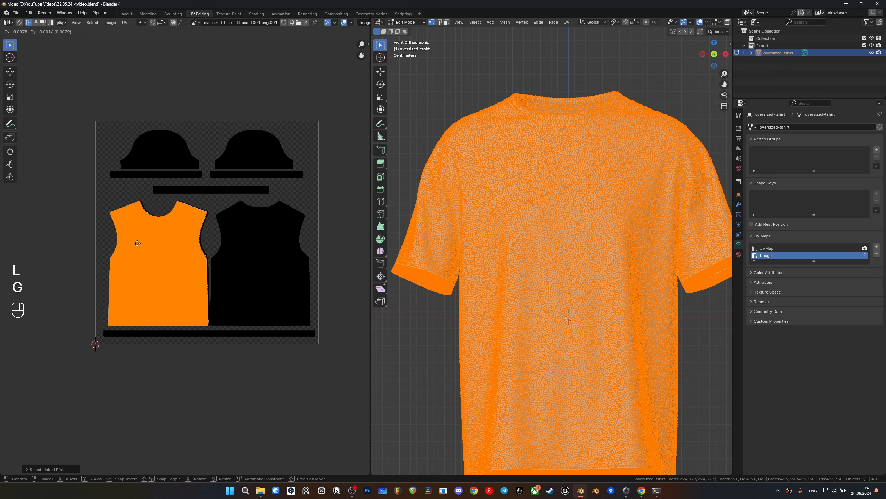
pyautogui.click(137, 246)
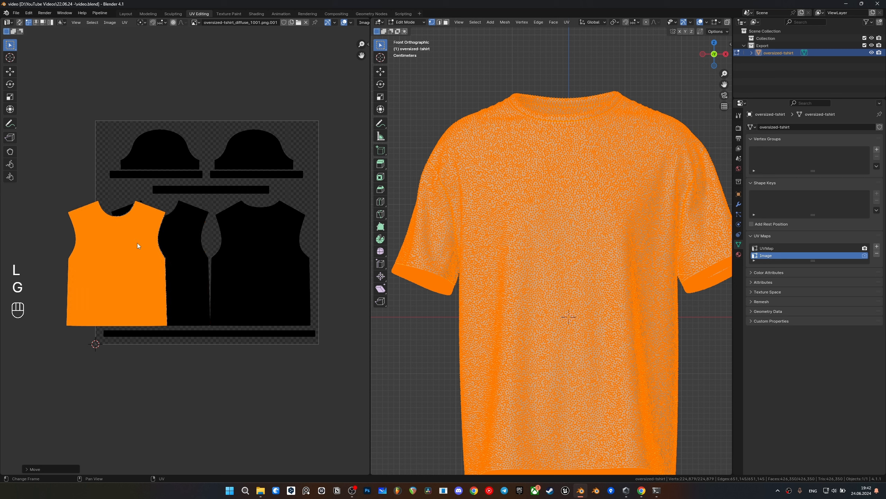
pyautogui.click(767, 248)
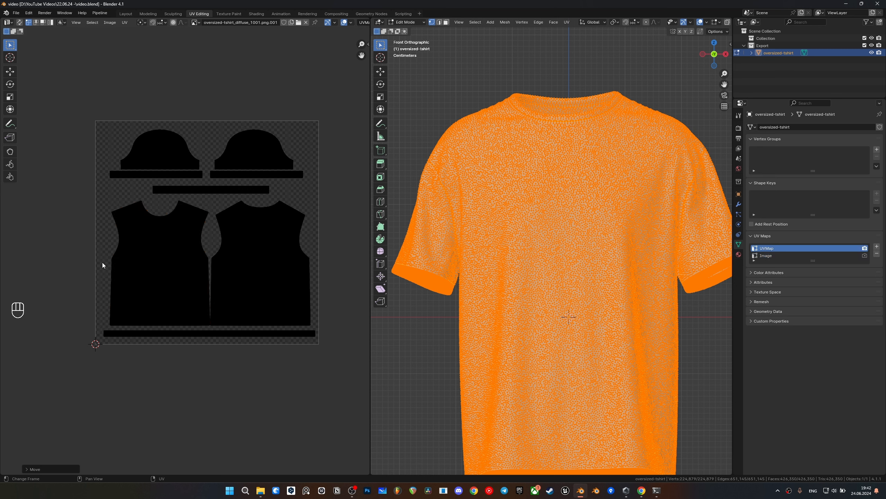
pyautogui.press('l')
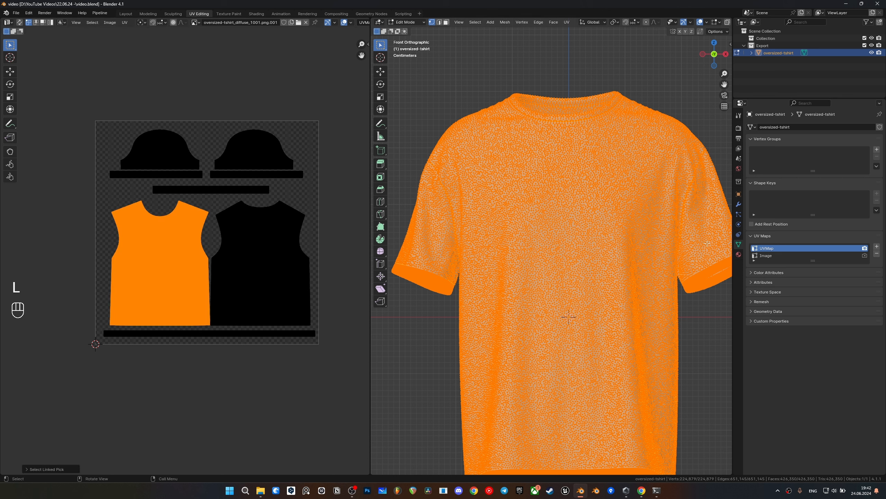
pyautogui.click(765, 255)
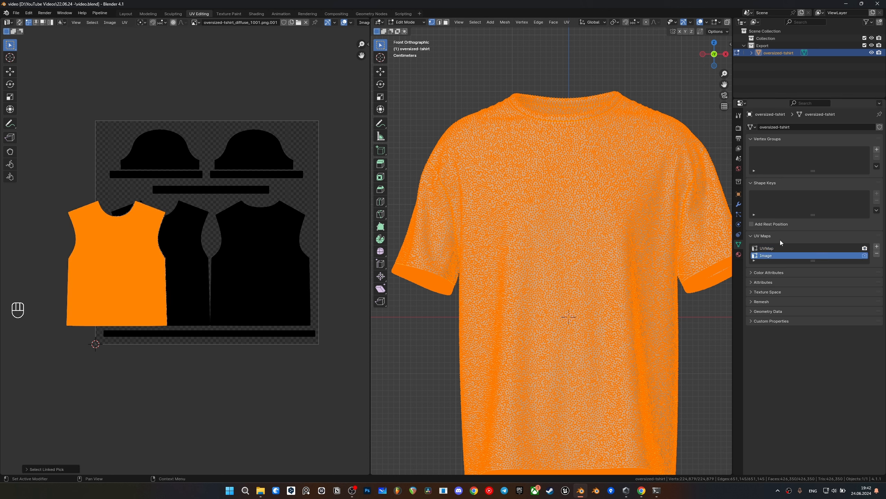
# Undo the UV map switches and the front panel island's move in the Image UV map
pyautogui.press('ctrl')
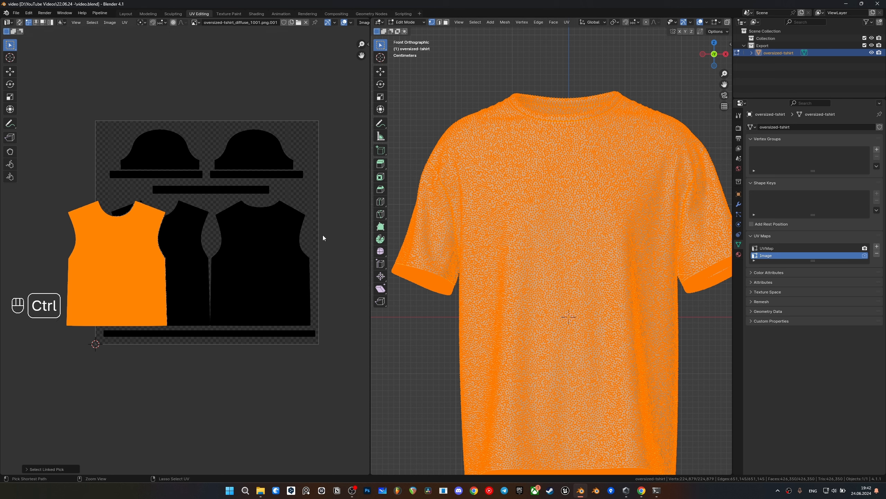
pyautogui.hotkey('ctrl', 'z')
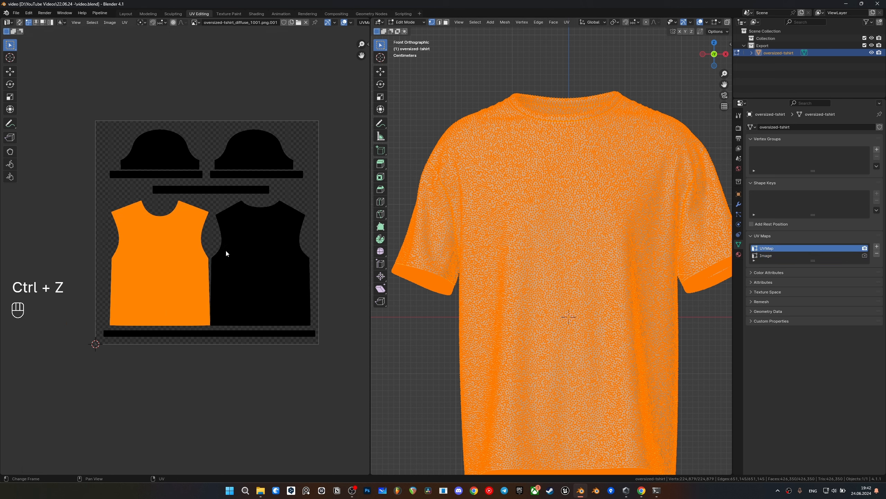
pyautogui.hotkey('ctrl', 'z')
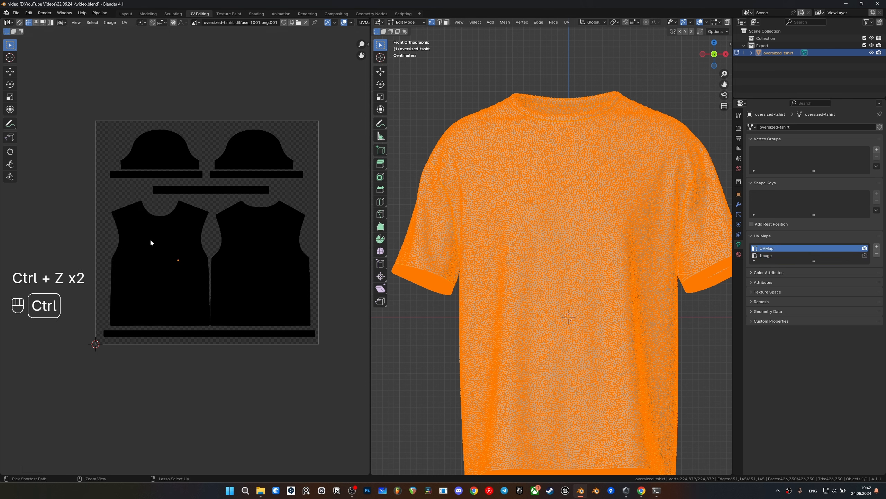
pyautogui.hotkey('ctrl', 'z')
pyautogui.hotkey('ctrl', 'z')
pyautogui.hotkey('ctrl', 'z')
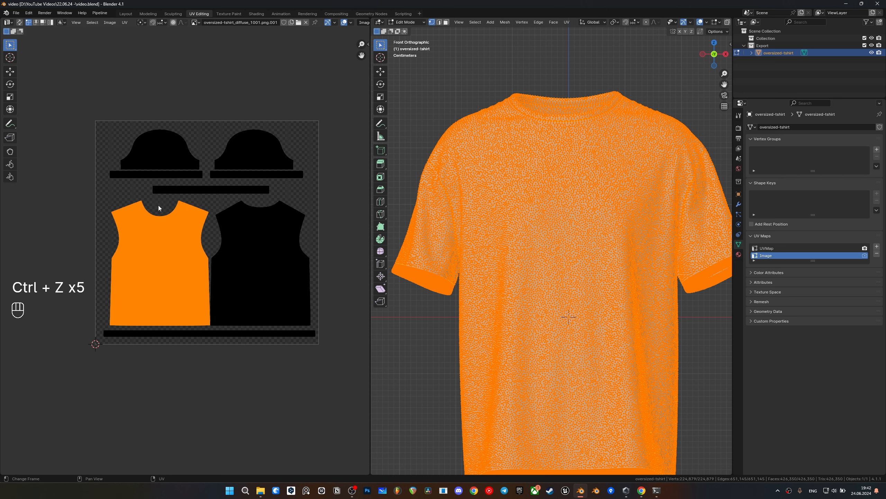
# Clear the full mesh selection, save the file, and select the linked geometry of the T-shirt's front panel in front view
pyautogui.scroll(-3, 582, 220)
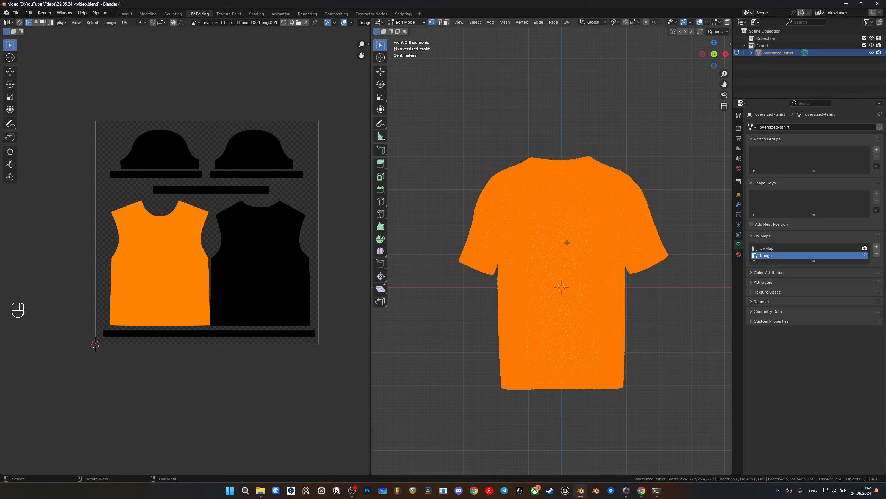
pyautogui.click(638, 307)
pyautogui.moveTo(639, 284); pyautogui.dragTo(564, 234, button='middle')
pyautogui.keyDown('ctrl'); pyautogui.click(578, 244); pyautogui.keyUp('ctrl')
pyautogui.hotkey('ctrl', 's')
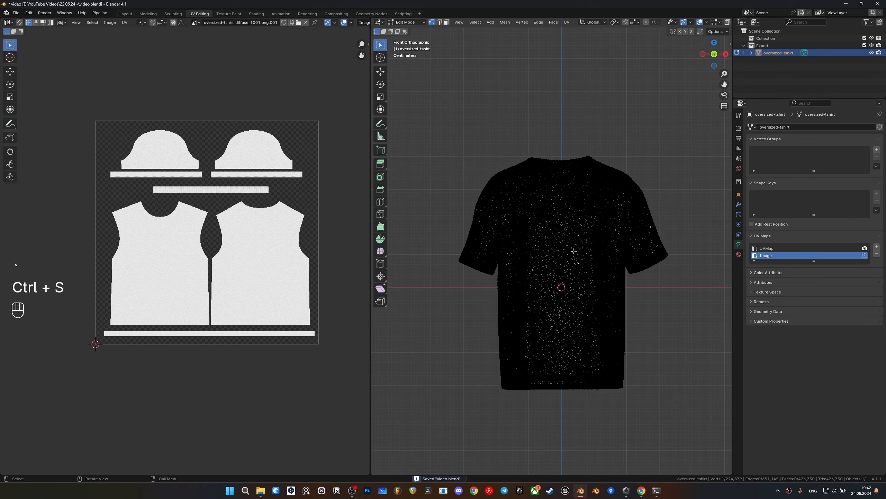
pyautogui.press('l')
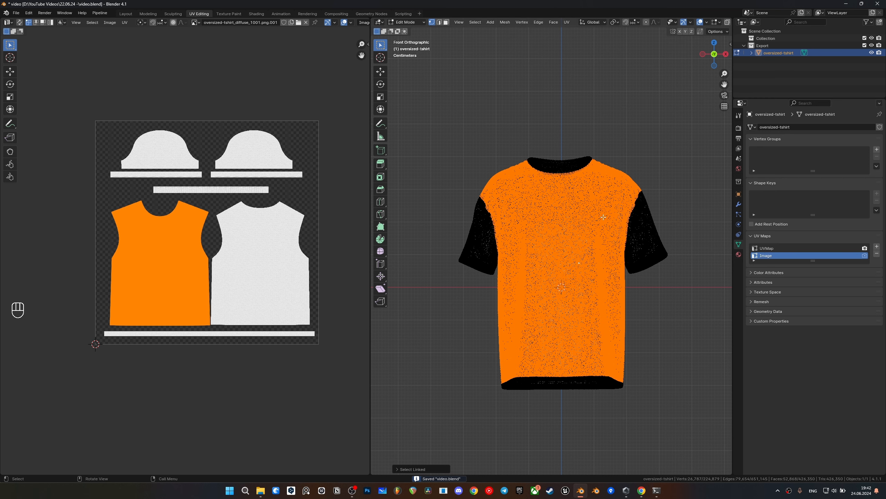
pyautogui.scroll(1, 619, 242)
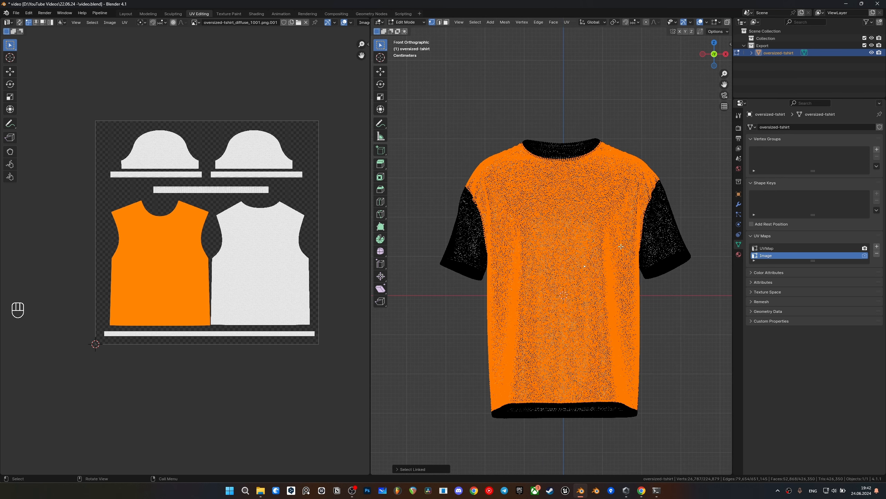
pyautogui.keyDown('shift'); pyautogui.moveTo(621, 247); pyautogui.dragTo(567, 259, button='middle'); pyautogui.keyUp('shift')
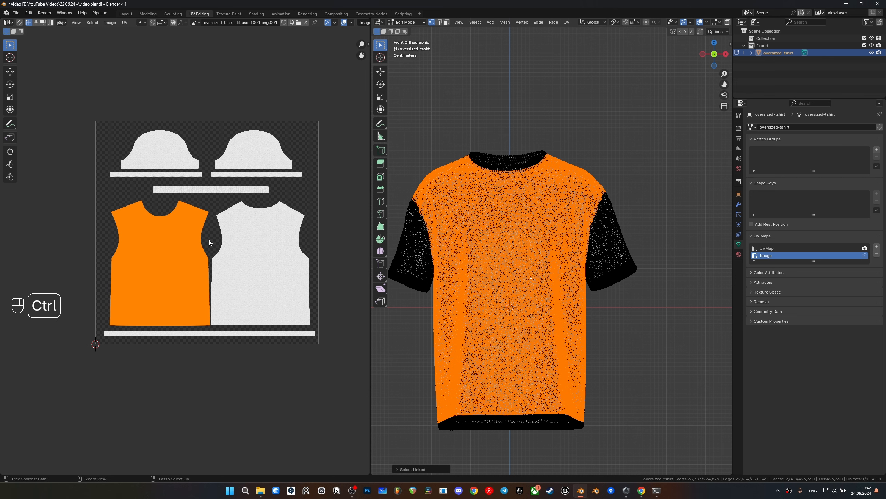
# Invert the selection to everything except the outer front panel and inspect it around the T-shirt and in the UV layout
pyautogui.hotkey('ctrl', 'i')
pyautogui.hotkey('ctrl', 'i')
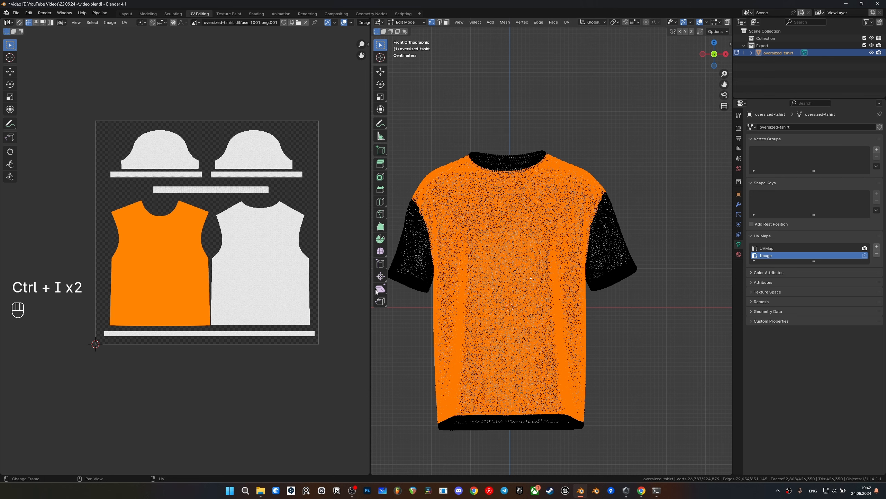
pyautogui.hotkey('ctrl', 'i')
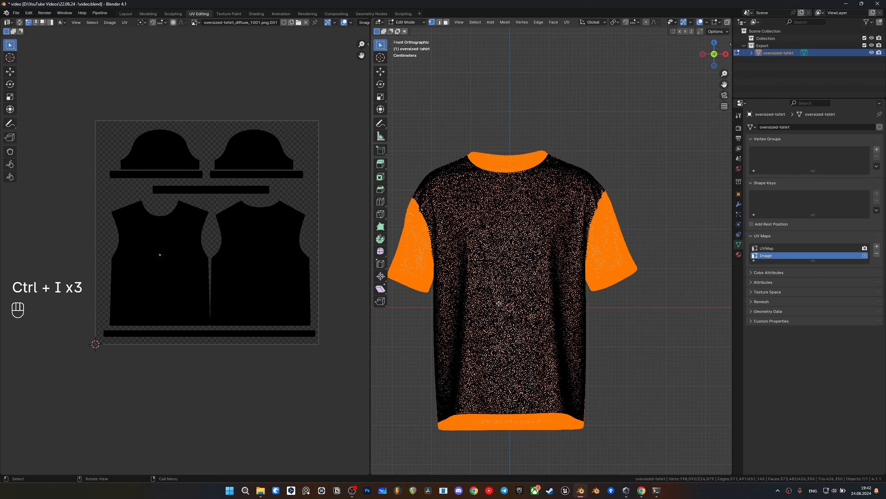
pyautogui.moveTo(515, 257); pyautogui.dragTo(468, 260, button='middle')
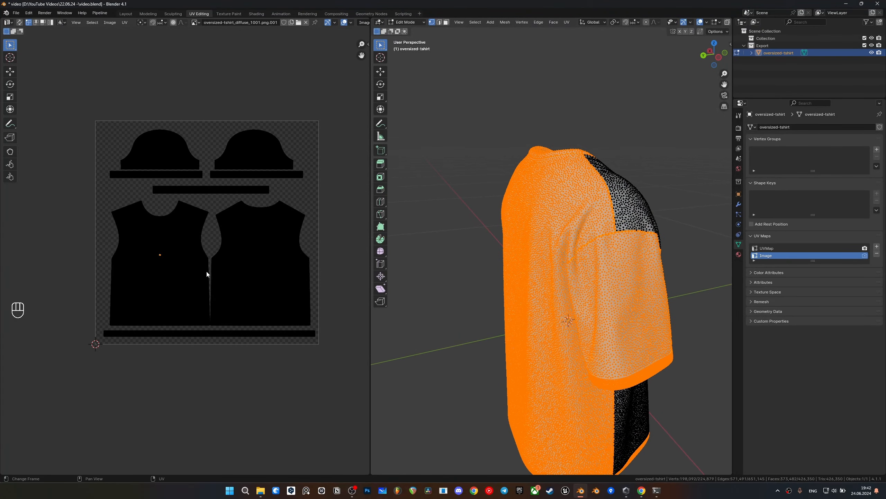
pyautogui.scroll(2, 164, 237)
pyautogui.scroll(-3, 243, 254)
pyautogui.scroll(-1, 592, 275)
pyautogui.moveTo(593, 276); pyautogui.dragTo(514, 326, button='middle')
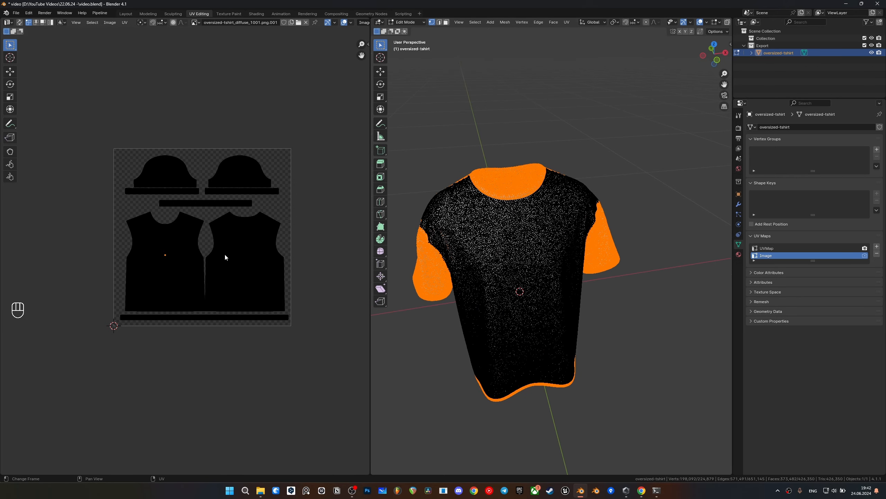
pyautogui.scroll(2, 184, 255)
pyautogui.press('g')
pyautogui.rightClick(243, 212)
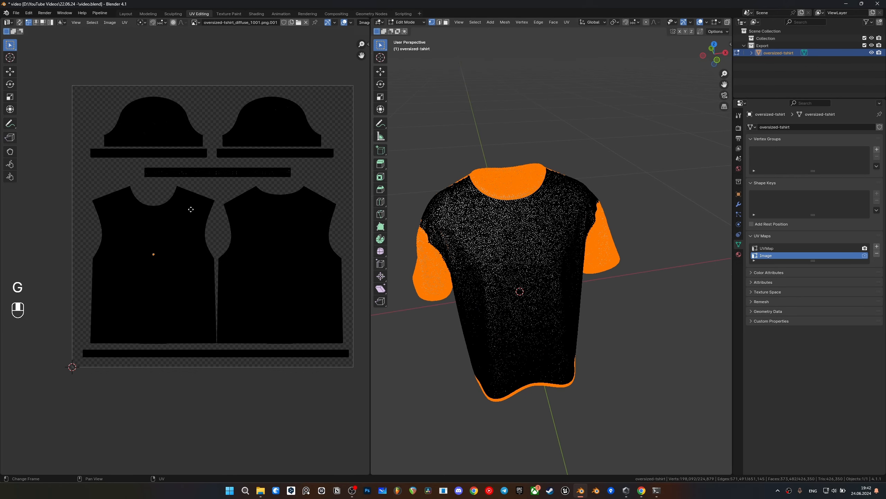
pyautogui.moveTo(243, 214); pyautogui.dragTo(231, 199, button='middle')
# Select only the linked front panel in front view and move its island outside the UV tile in the Image map
pyautogui.click(517, 290)
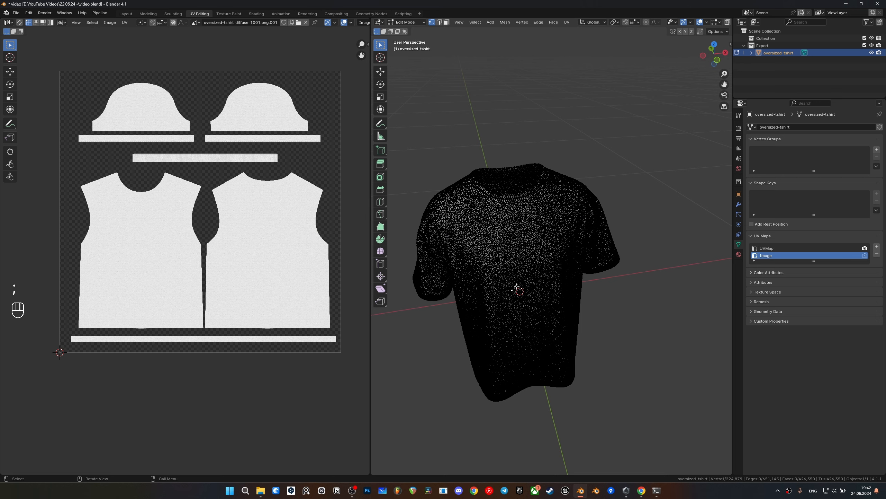
pyautogui.press('`')
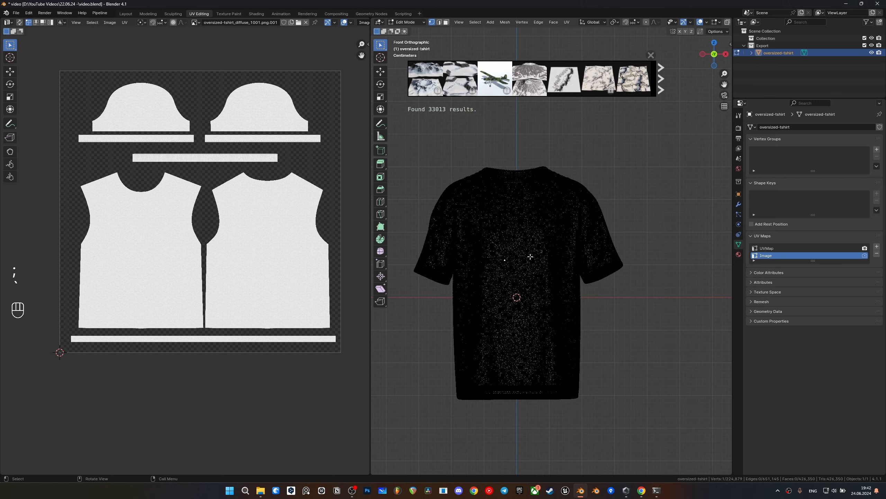
pyautogui.click(649, 56)
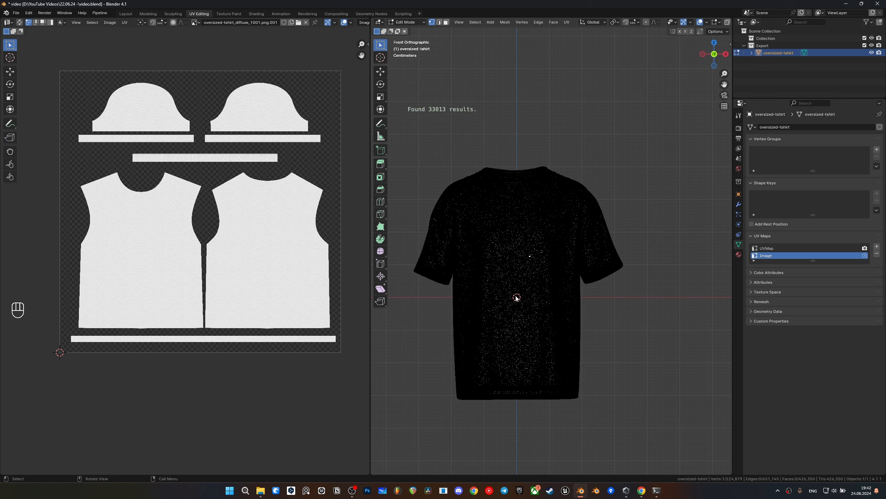
pyautogui.press('l')
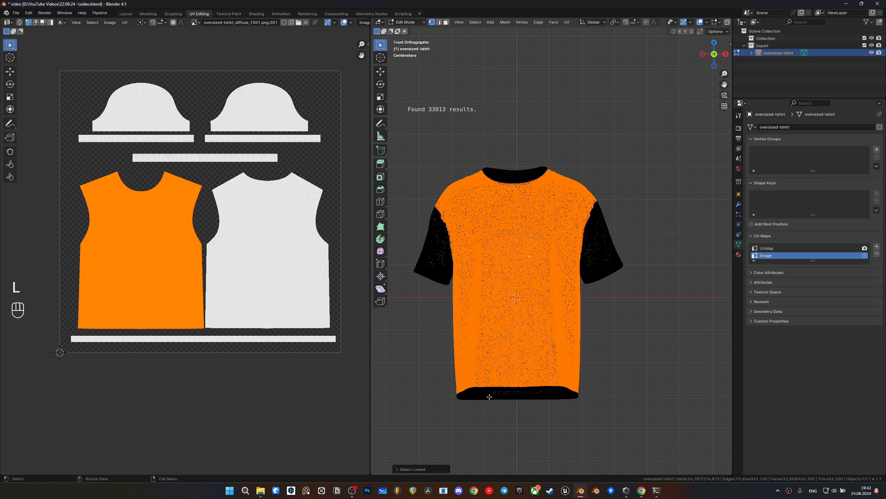
pyautogui.moveTo(217, 284); pyautogui.dragTo(277, 281, button='middle')
pyautogui.press('g')
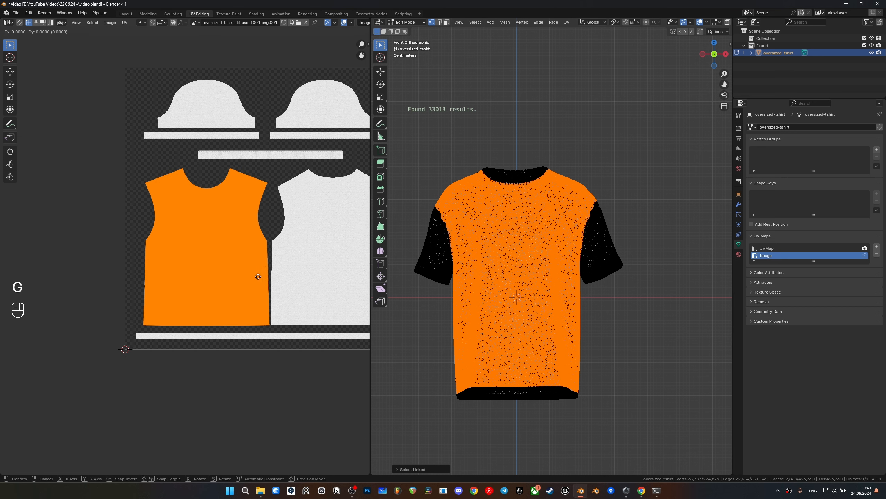
pyautogui.click(126, 277)
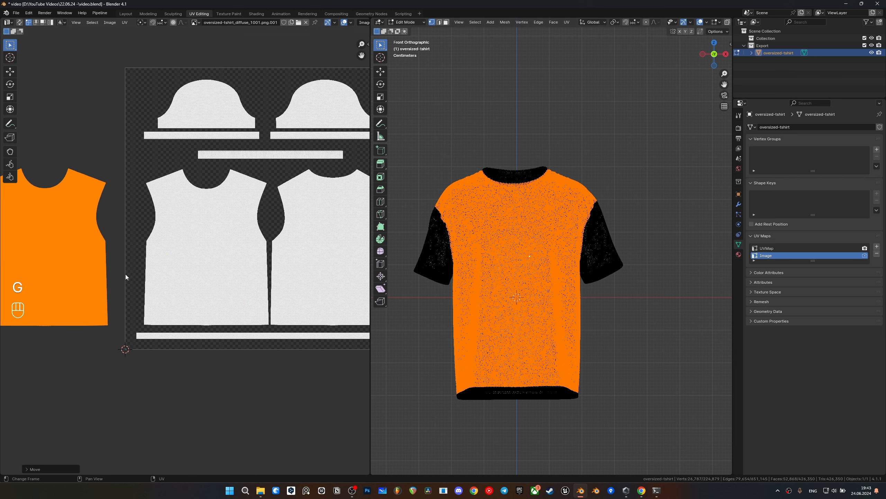
# Merge all UV islands inside the tile at their center, leaving the front panel island outside the tile untouched
pyautogui.press('a')
pyautogui.scroll(-3, 311, 322)
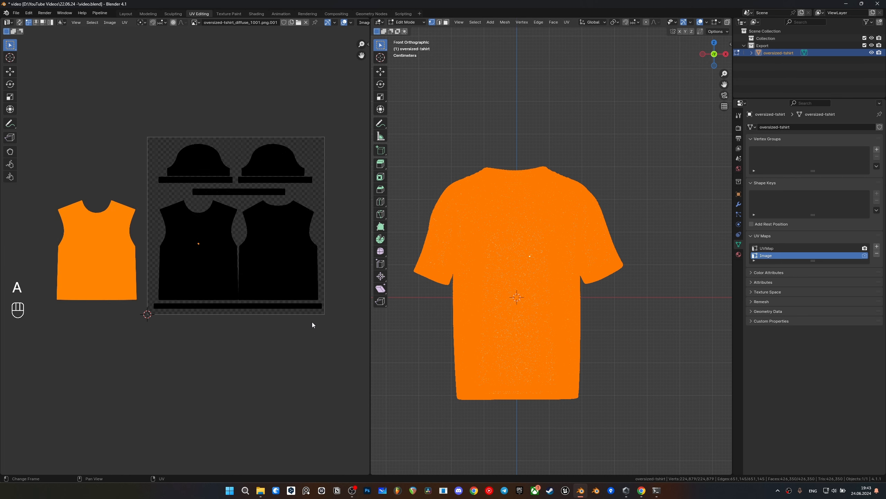
pyautogui.keyDown('shift'); pyautogui.moveTo(324, 354); pyautogui.dragTo(147, 162); pyautogui.keyUp('shift')
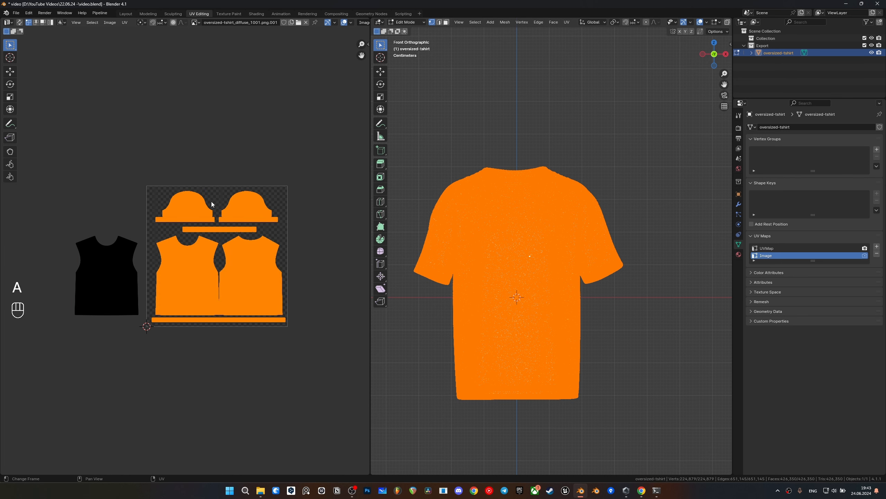
pyautogui.scroll(1, 273, 260)
pyautogui.press('m')
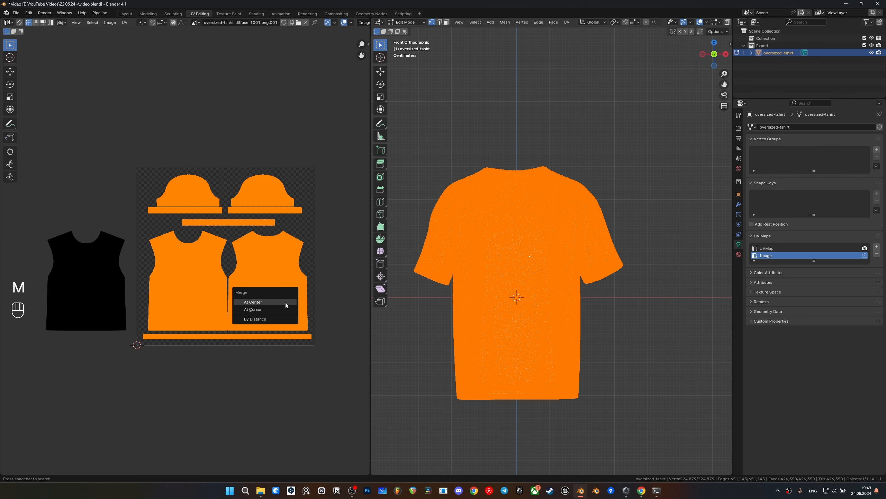
pyautogui.click(286, 302)
# Move the merged UV point to an empty spot in the texture beside the narrow collar strip
pyautogui.scroll(1, 287, 302)
pyautogui.press('g')
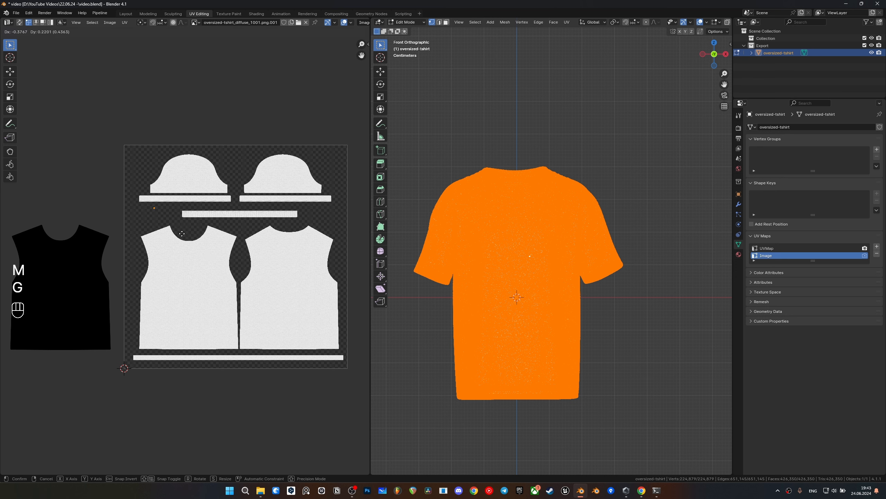
pyautogui.click(178, 254)
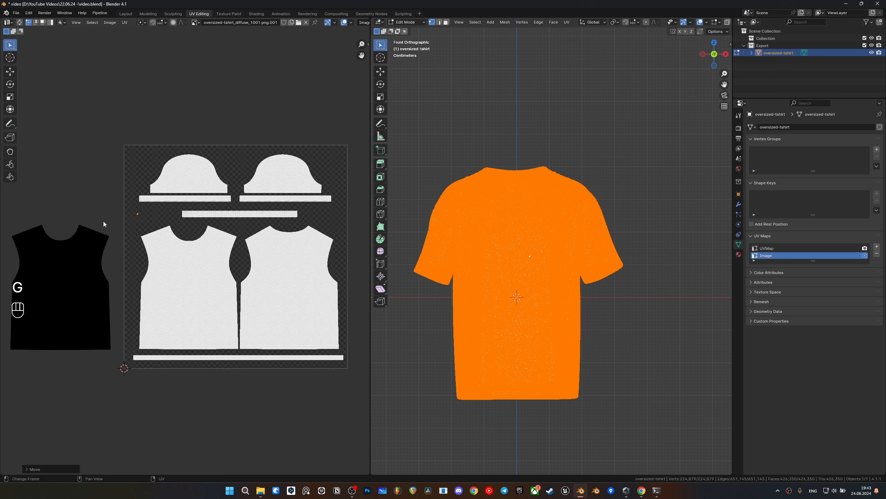
# Select the linked front panel island and move it along X back over the front panel in the texture
pyautogui.click(96, 283)
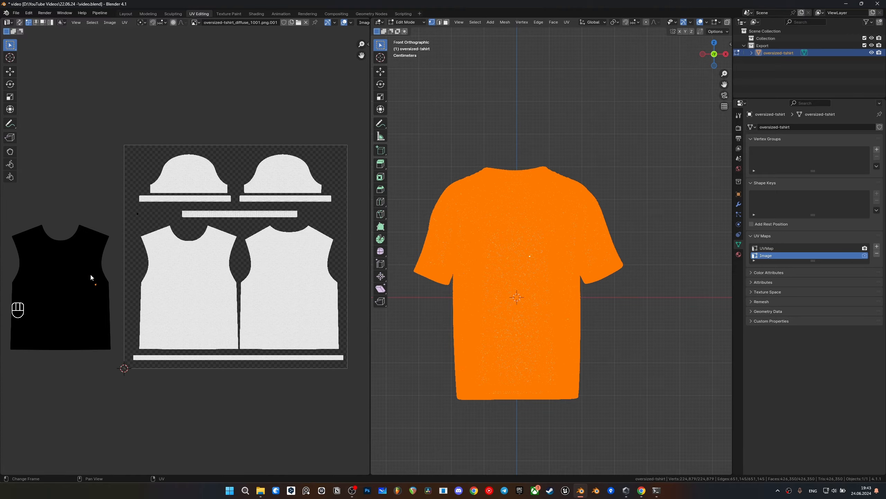
pyautogui.press('l')
pyautogui.press('g')
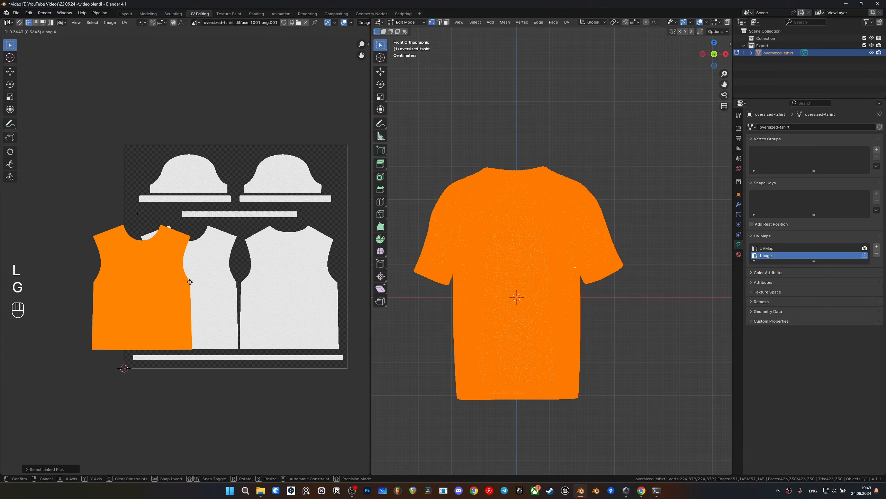
pyautogui.click(221, 286)
# Align the front panel island along X exactly with the texture's panel outline at the shoulder corner, and save the file
pyautogui.scroll(5, 265, 220)
pyautogui.keyDown('shift'); pyautogui.moveTo(206, 215); pyautogui.dragTo(135, 273, button='middle'); pyautogui.keyUp('shift')
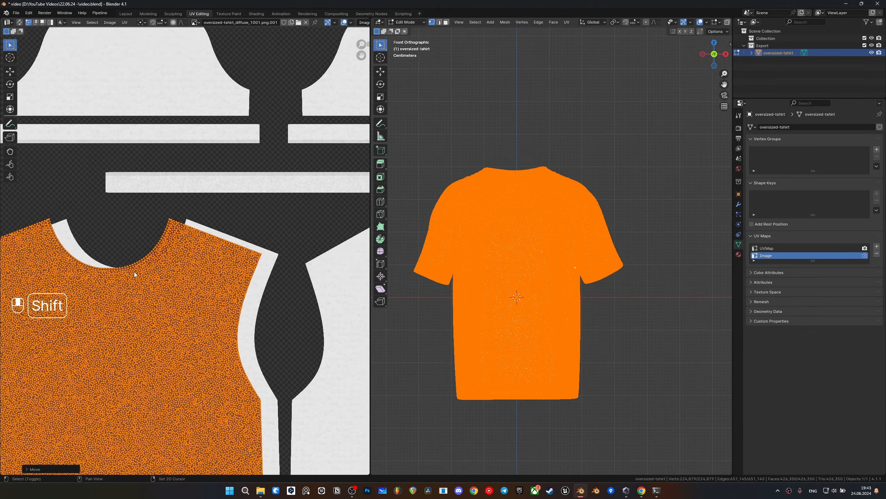
pyautogui.scroll(5, 206, 241)
pyautogui.keyDown('shift'); pyautogui.moveTo(237, 189); pyautogui.dragTo(206, 267, button='middle'); pyautogui.keyUp('shift')
pyautogui.press('g')
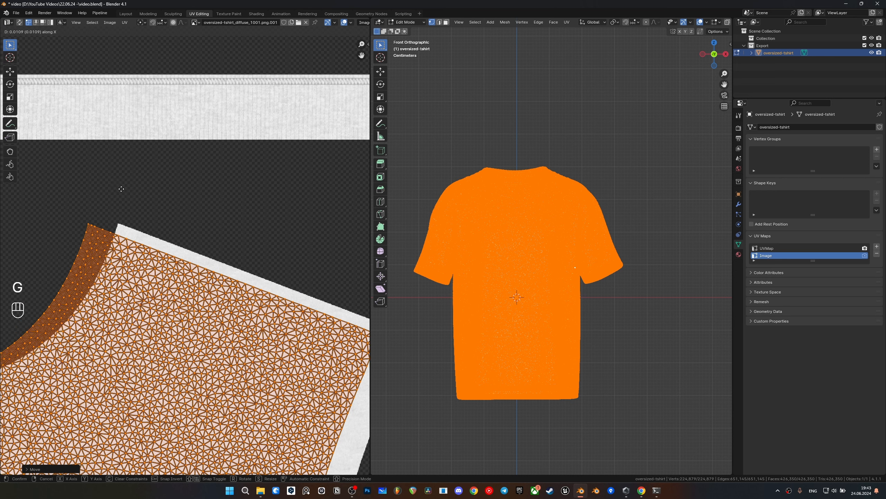
pyautogui.click(139, 199)
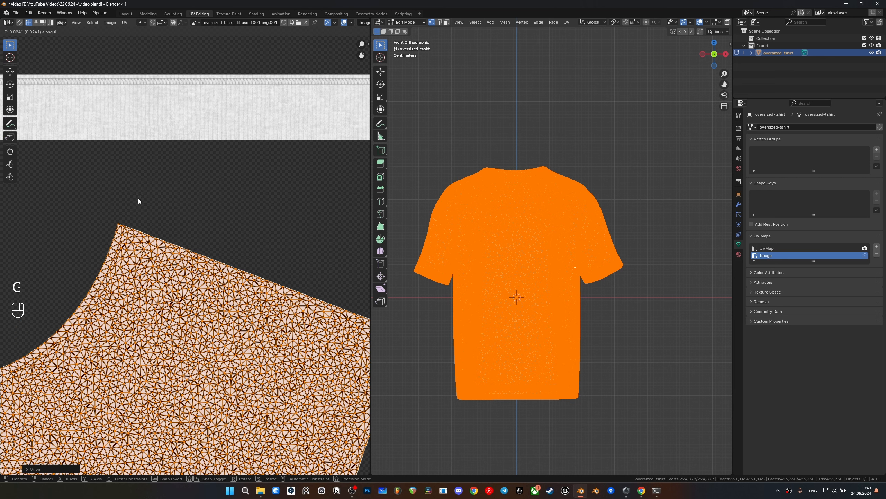
pyautogui.scroll(-5, 136, 200)
pyautogui.scroll(-3, 137, 200)
pyautogui.hotkey('ctrl', 's')
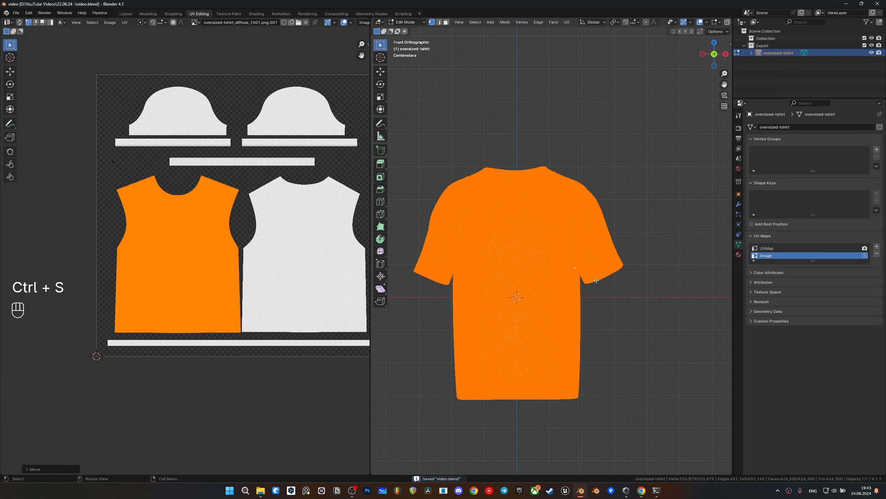
# Switch to the Shading workspace, save the file, and space the Principled BSDF and Material Output nodes apart
pyautogui.moveTo(520, 297); pyautogui.dragTo(554, 303, button='middle')
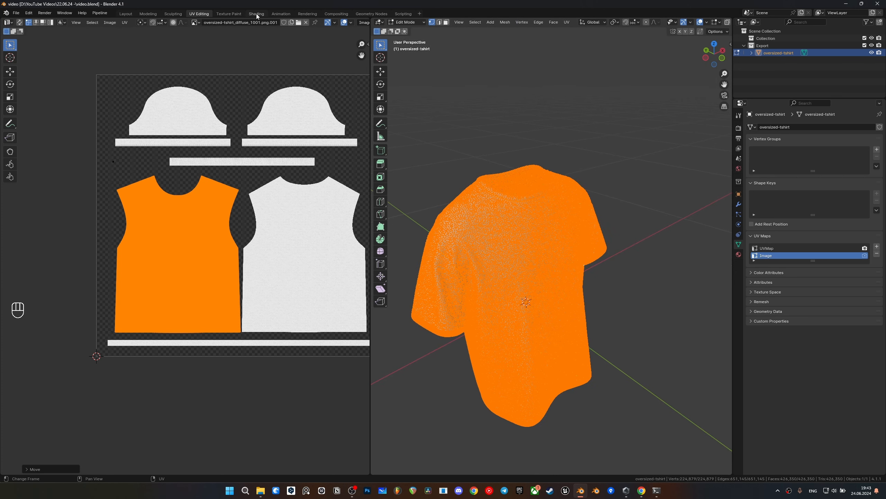
pyautogui.hotkey('ctrl', 's')
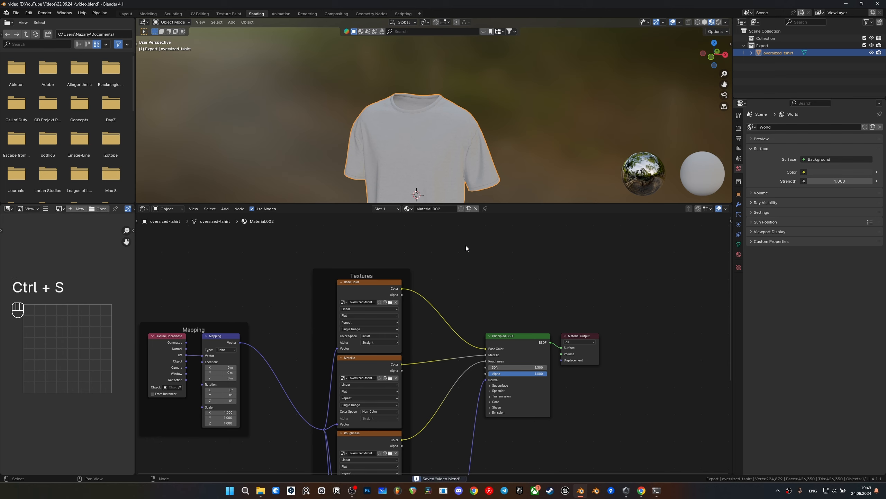
pyautogui.scroll(-3, 434, 194)
pyautogui.keyDown('shift'); pyautogui.moveTo(433, 142); pyautogui.dragTo(414, 90, button='middle'); pyautogui.keyUp('shift')
pyautogui.moveTo(643, 423); pyautogui.dragTo(483, 296)
pyautogui.moveTo(529, 342); pyautogui.dragTo(499, 349)
# Duplicate the Principled BSDF node and place the unlinked copy above the original
pyautogui.click(601, 320)
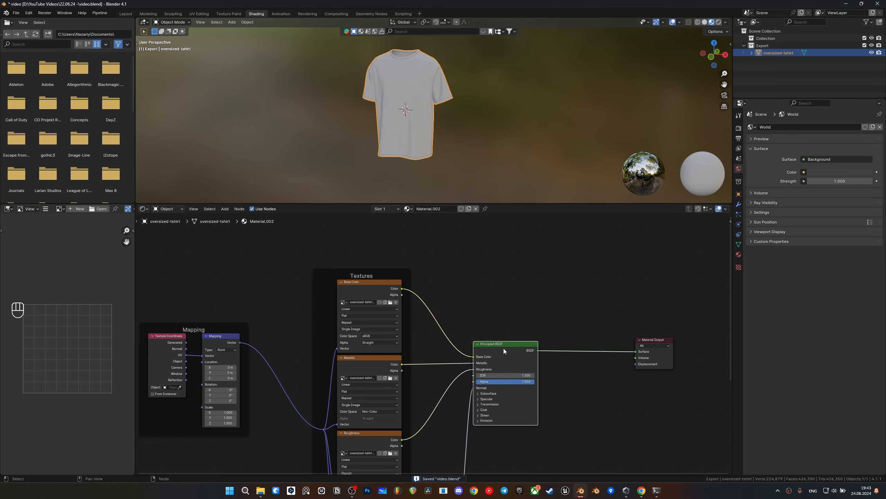
pyautogui.hotkey('shift', 'd')
pyautogui.click(587, 240)
# Add a Mix Shader node on the link between the original Principled BSDF and the Material Output
pyautogui.moveTo(588, 299); pyautogui.dragTo(553, 316, button='middle')
pyautogui.hotkey('shift', 'a')
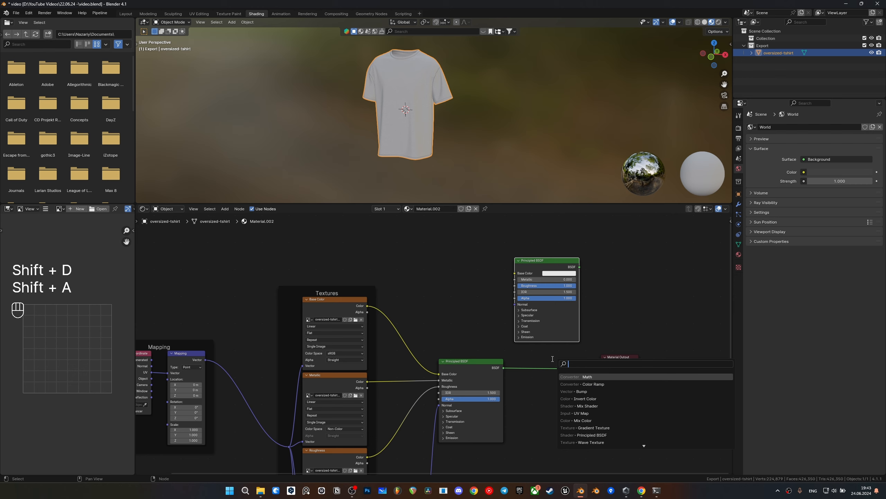
pyautogui.press('Down')
pyautogui.press('Down')
pyautogui.press('Down')
pyautogui.press('Down')
pyautogui.press('Return')
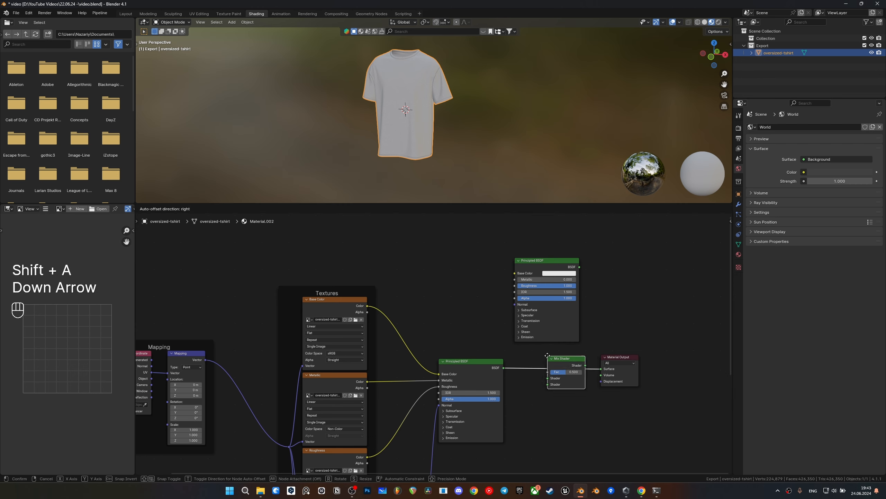
pyautogui.click(541, 352)
# Link the original Principled BSDF to the Mix Shader's second Shader input and the duplicate to the first
pyautogui.moveTo(541, 375); pyautogui.dragTo(541, 381)
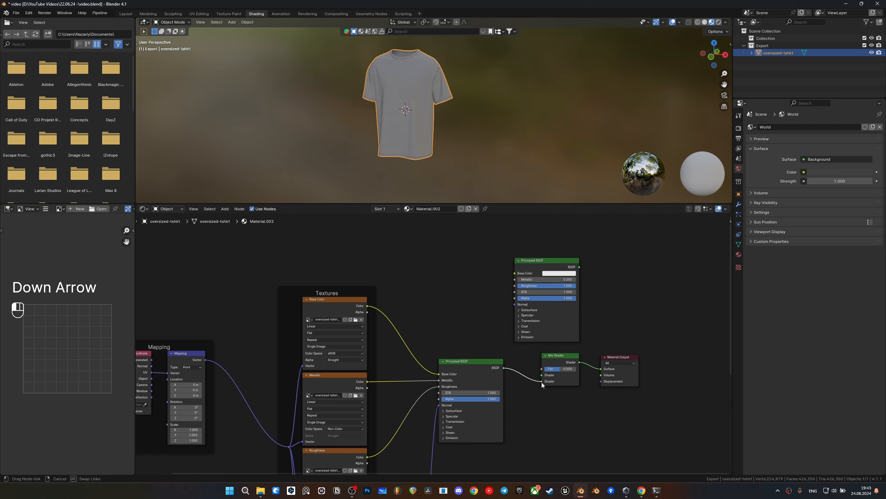
pyautogui.moveTo(581, 289); pyautogui.dragTo(552, 314, button='middle')
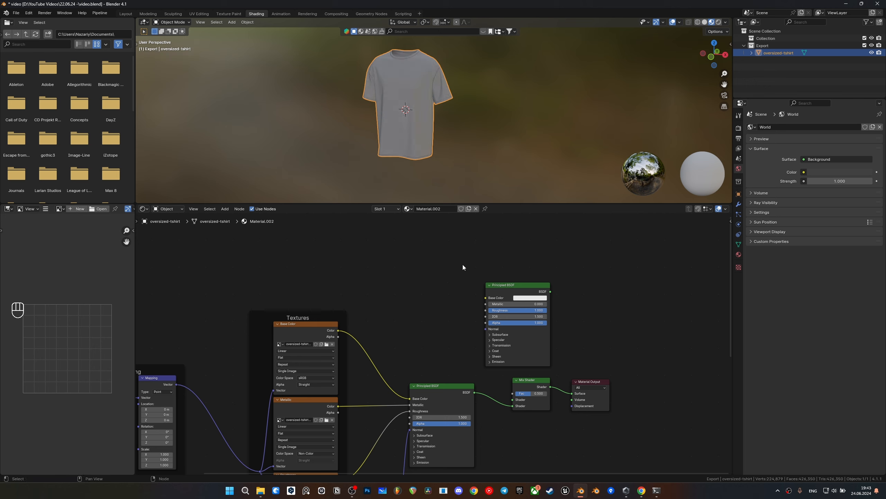
pyautogui.moveTo(513, 294)
pyautogui.mouseDown()
pyautogui.moveTo(431, 292)
pyautogui.moveTo(500, 347)
pyautogui.moveTo(513, 399)
pyautogui.mouseUp()
pyautogui.moveTo(446, 291); pyautogui.dragTo(453, 293, button='middle')
pyautogui.scroll(1, 473, 300)
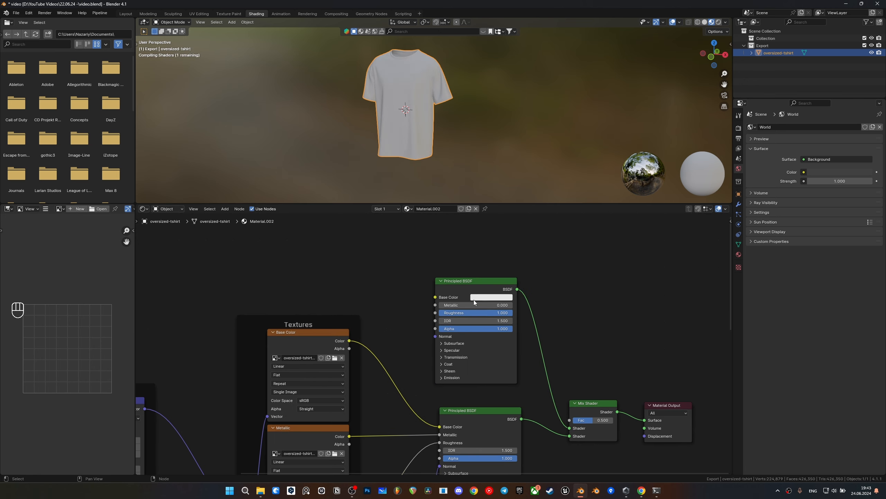
pyautogui.click(466, 286)
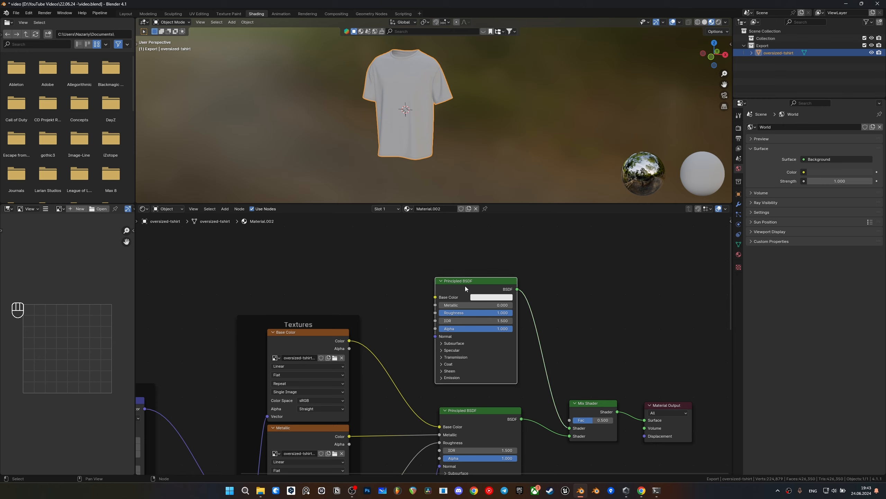
pyautogui.click(354, 272)
pyautogui.moveTo(383, 264); pyautogui.dragTo(473, 332, button='middle')
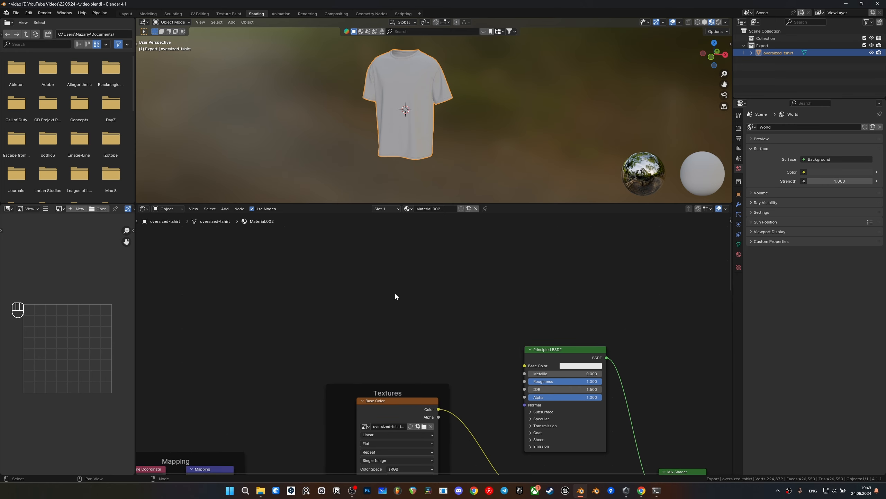
pyautogui.rightClick(293, 297)
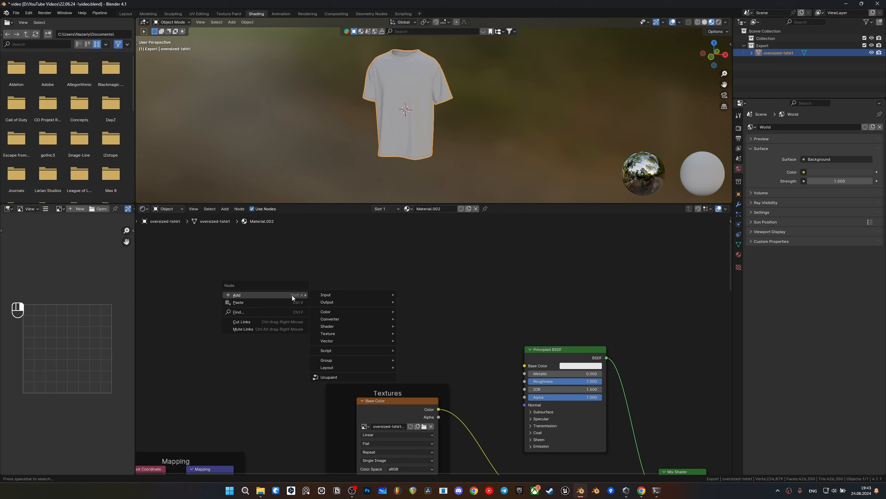
pyautogui.rightClick(278, 343)
pyautogui.moveTo(299, 343)
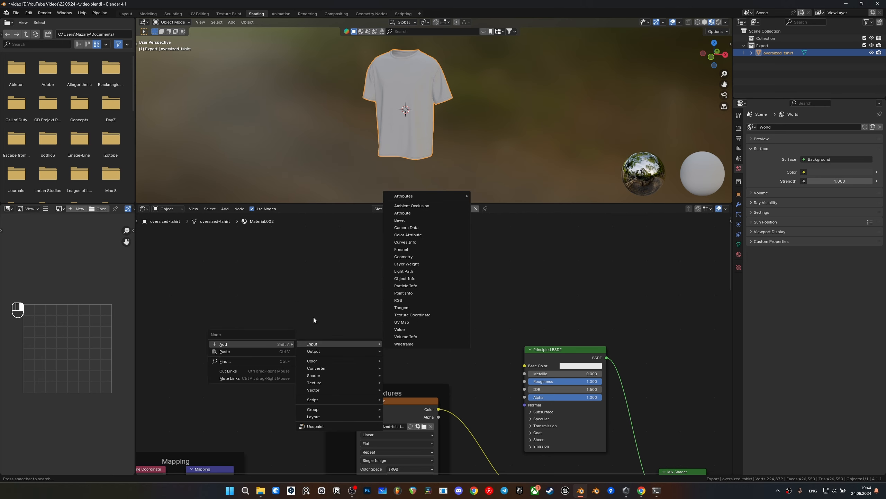
pyautogui.click(299, 306)
# Add a UV Map node above the Mapping frame and set it to the Image UV map
pyautogui.hotkey('shift', 'a')
pyautogui.click(266, 309)
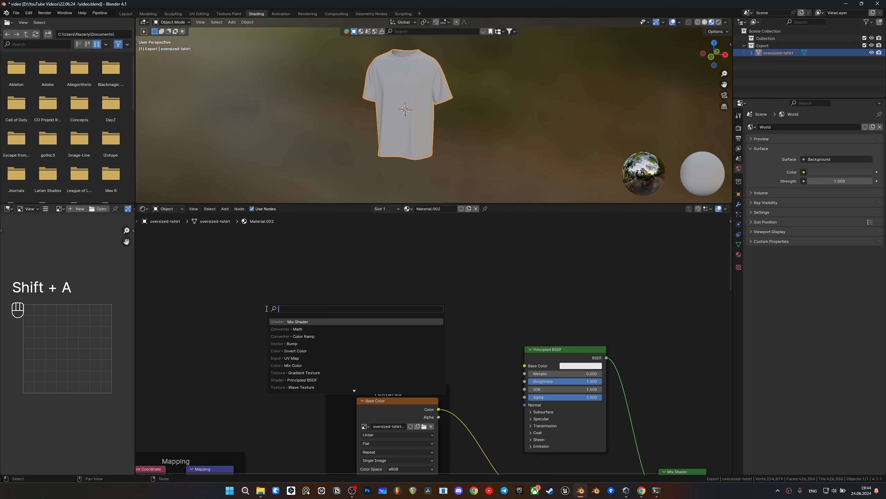
pyautogui.write('uv')
pyautogui.press('BackSpace')
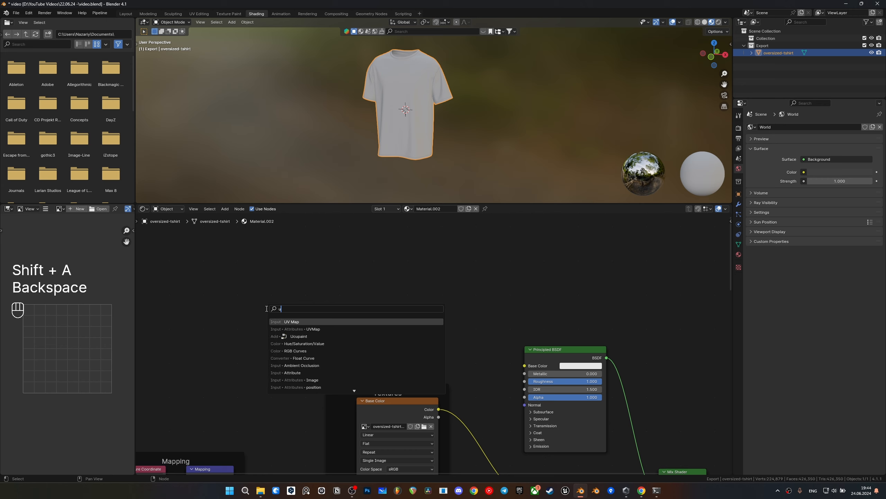
pyautogui.press('Return')
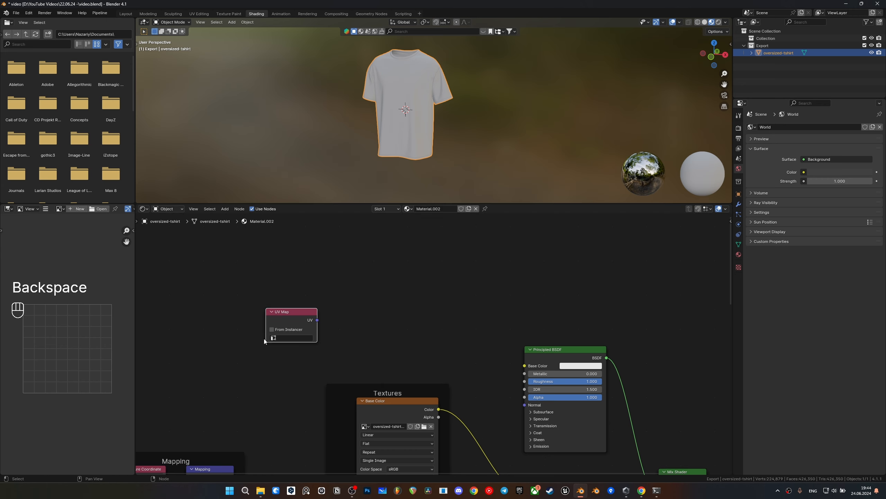
pyautogui.click(283, 339)
pyautogui.click(277, 356)
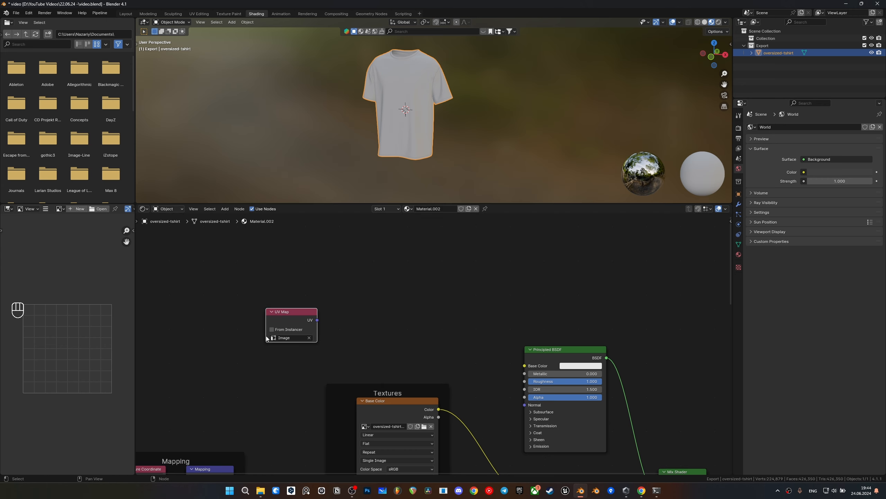
# Duplicate the Base Color texture node above the original and link the UV Map node to the copy's Vector input
pyautogui.moveTo(384, 322); pyautogui.dragTo(397, 291, button='middle')
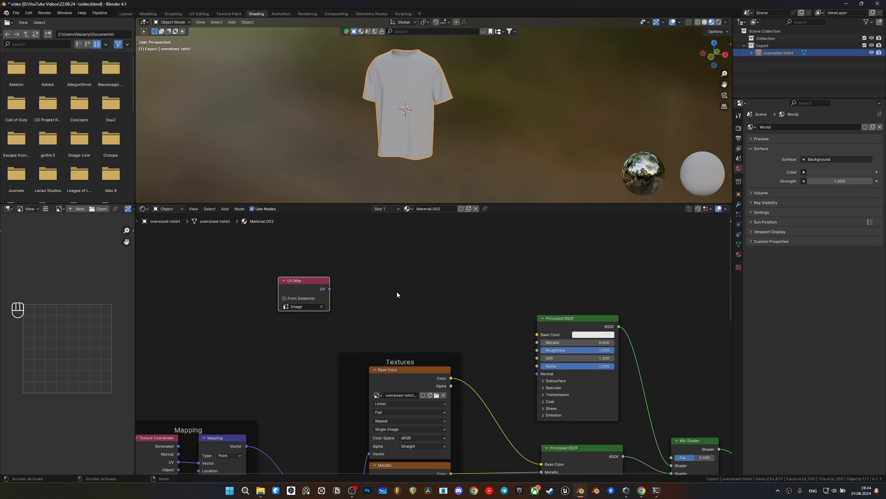
pyautogui.moveTo(306, 294); pyautogui.dragTo(237, 302)
pyautogui.click(394, 378)
pyautogui.hotkey('shift', 'd')
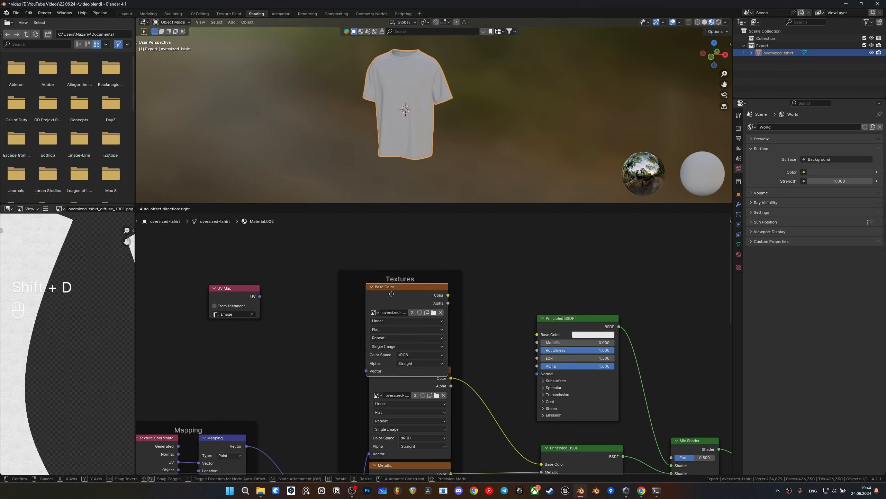
pyautogui.click(393, 283)
pyautogui.moveTo(260, 296); pyautogui.dragTo(368, 356)
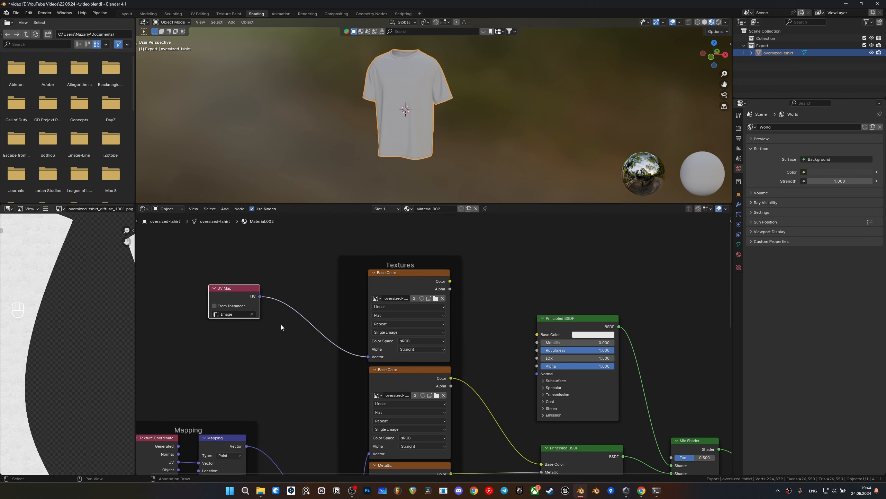
# Load 3.png from the 22.06.24 folder into the duplicated Base Color texture node
pyautogui.click(436, 298)
pyautogui.click(219, 56)
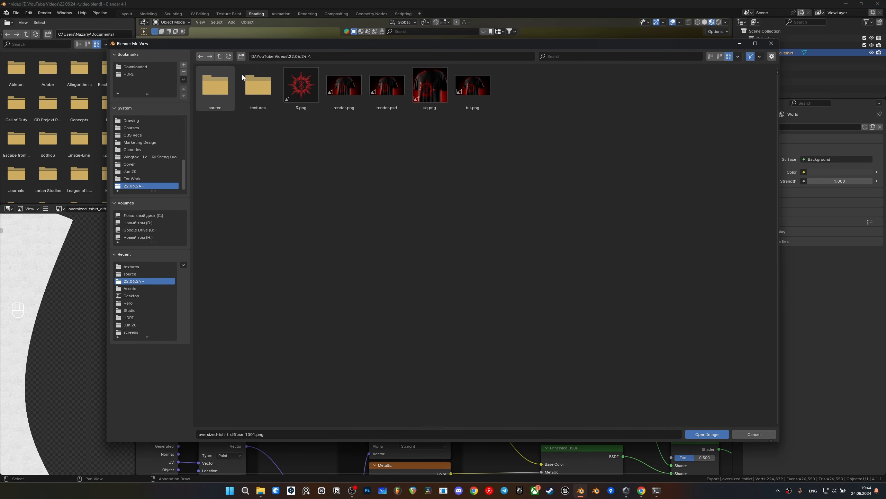
pyautogui.doubleClick(301, 91)
# Connect the Color output of the 3.png texture node to the Base Color of the duplicated Principled BSDF
pyautogui.moveTo(418, 115); pyautogui.dragTo(432, 103, button='middle')
pyautogui.scroll(3, 432, 102)
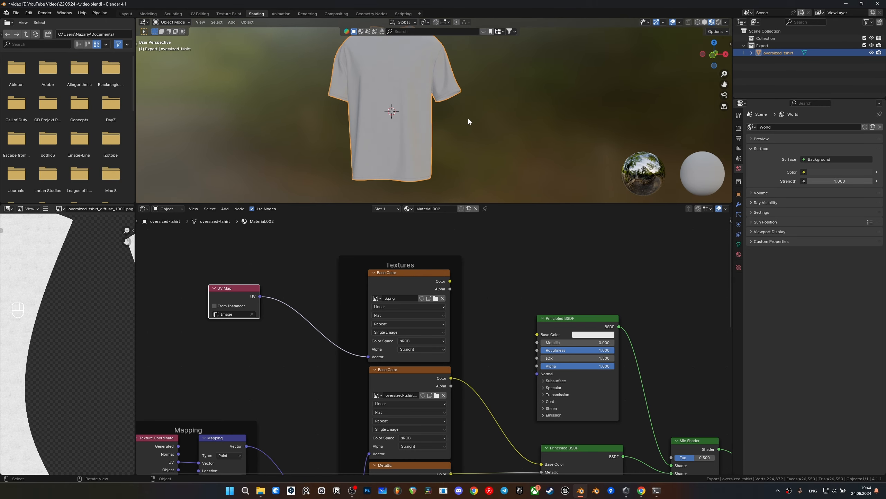
pyautogui.scroll(-2, 468, 118)
pyautogui.scroll(-3, 57, 286)
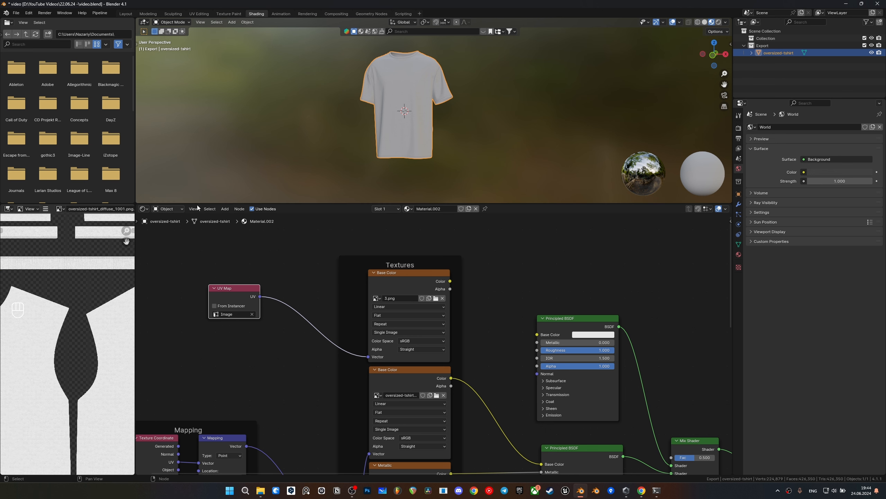
pyautogui.scroll(-1, 497, 303)
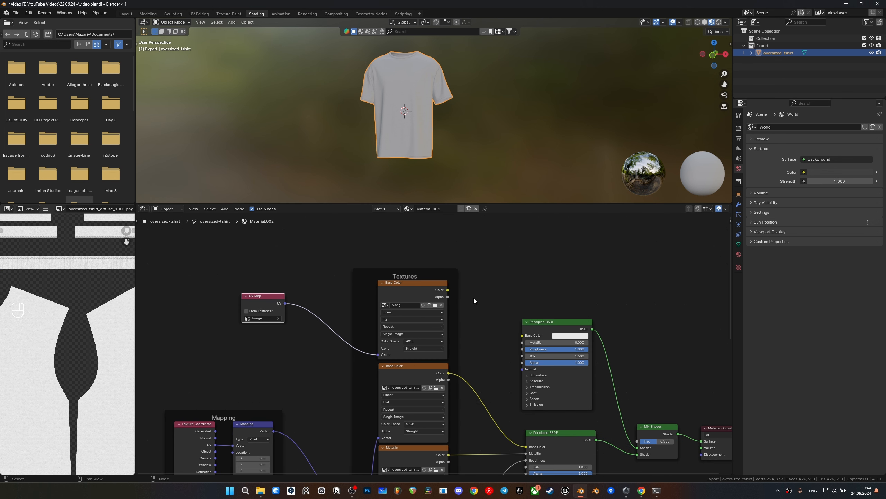
pyautogui.moveTo(474, 297); pyautogui.dragTo(427, 314, button='middle')
pyautogui.moveTo(401, 305); pyautogui.dragTo(475, 351)
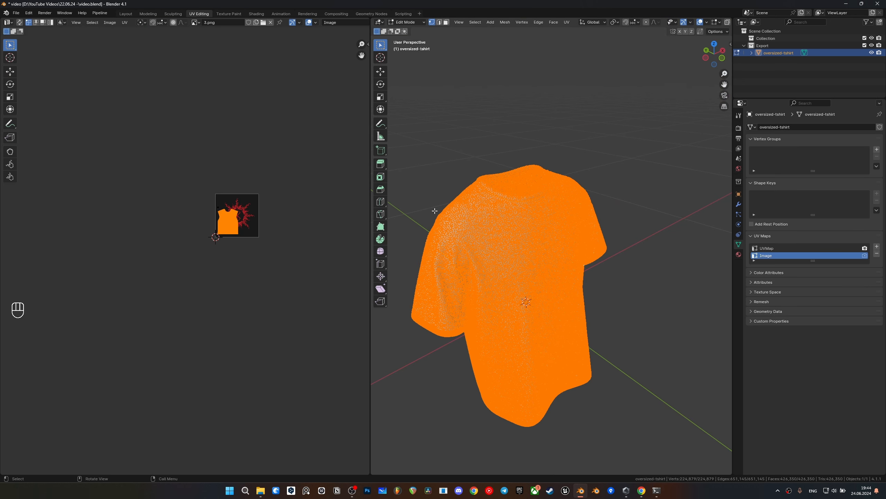
# Scale the shirt front's UV island up about 1.95 times and move it over the centre of the 3.png image
pyautogui.scroll(5, 298, 245)
pyautogui.press('`')
pyautogui.click(210, 105)
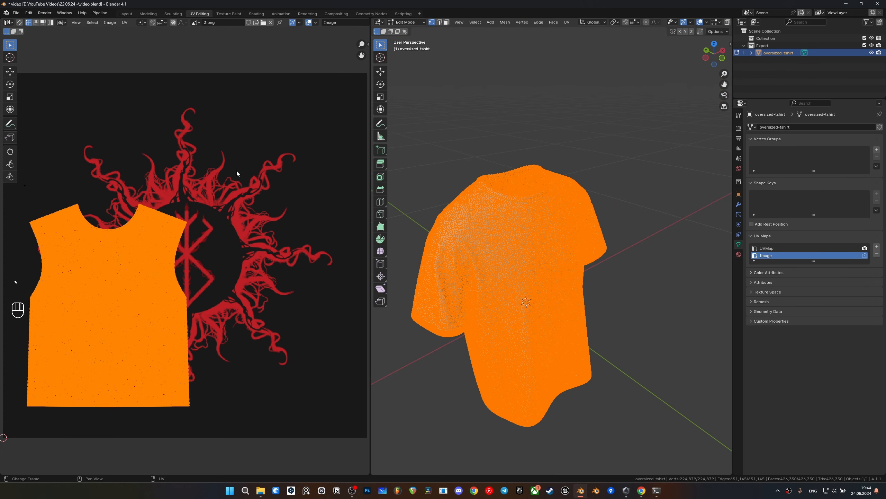
pyautogui.scroll(-5, 234, 199)
pyautogui.keyDown('shift'); pyautogui.moveTo(204, 237); pyautogui.dragTo(203, 238, button='middle'); pyautogui.keyUp('shift')
pyautogui.scroll(2, 187, 269)
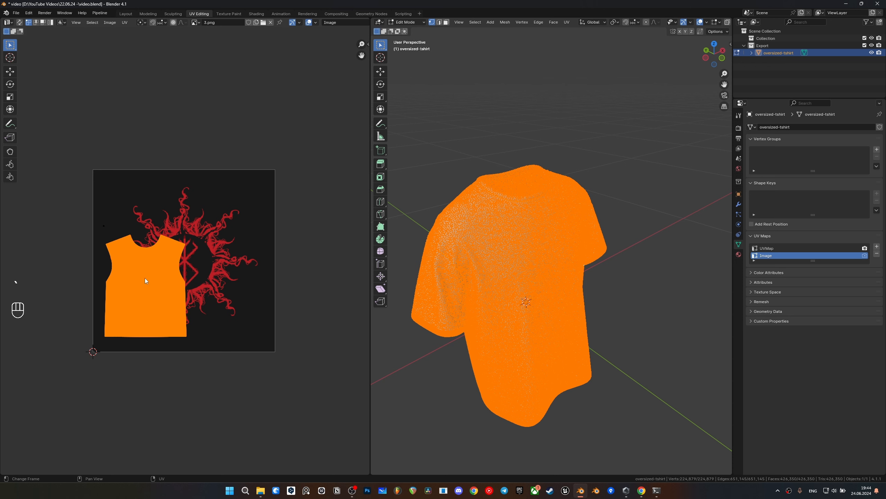
pyautogui.press('s')
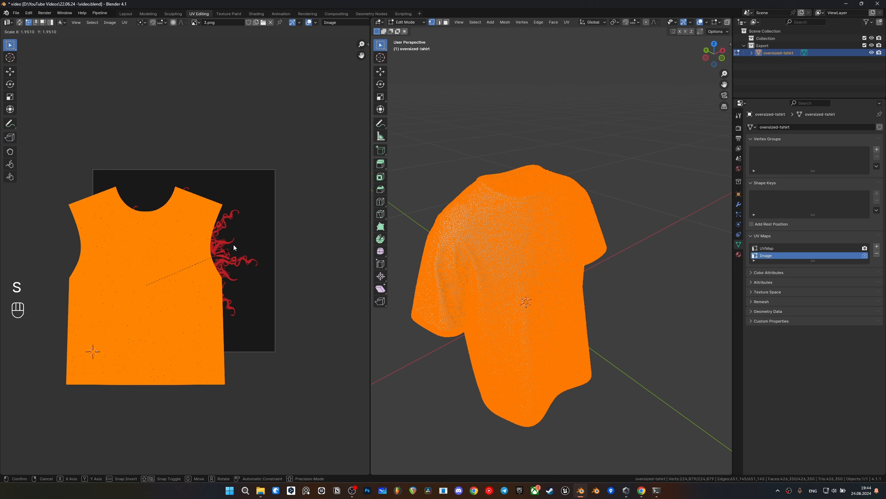
pyautogui.click(232, 251)
pyautogui.press('g')
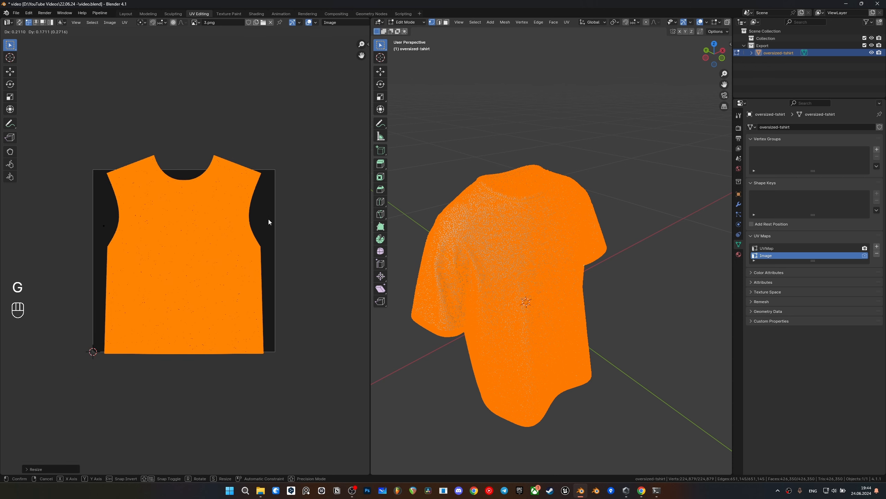
pyautogui.click(267, 221)
# Set the shirt front UV island's Y position to 0.5
pyautogui.press('n')
pyautogui.click(351, 60)
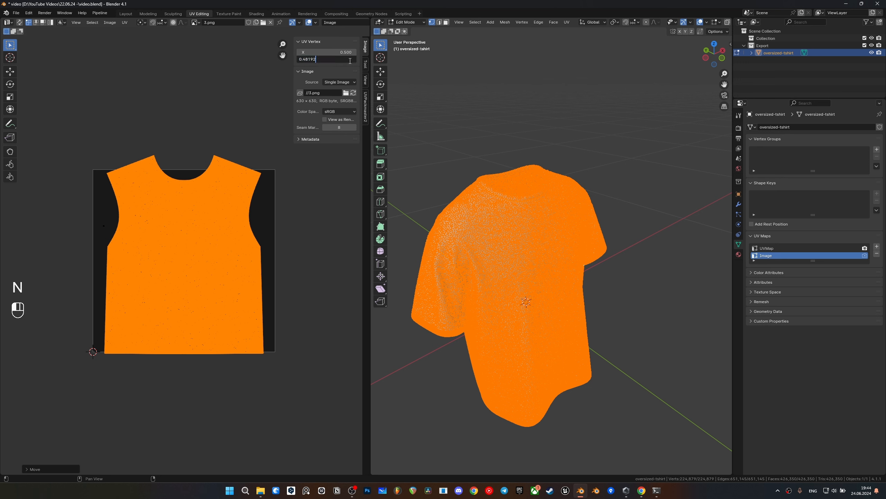
pyautogui.press('BackSpace')
pyautogui.press('BackSpace')
pyautogui.press('BackSpace')
pyautogui.press('BackSpace')
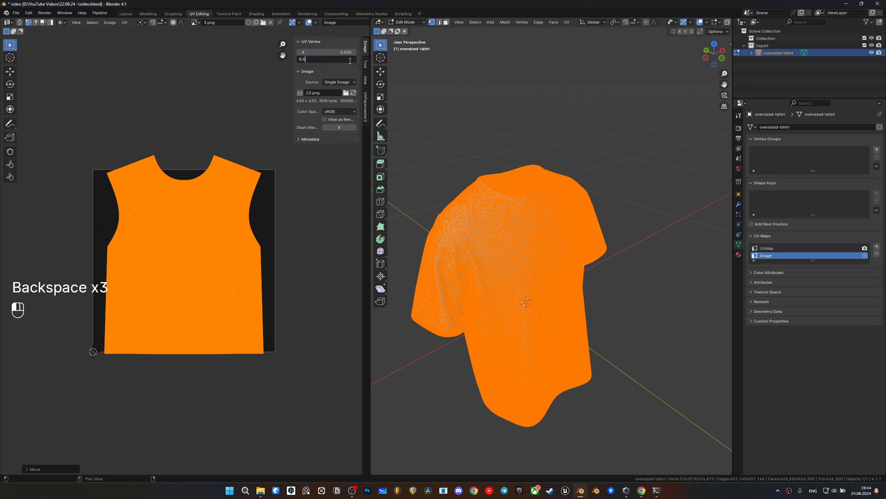
pyautogui.press('Return')
# Preview the textured shirt from the front without overlays, and enlarge its UV island about 1.3 times to shrink the print
pyautogui.press('`')
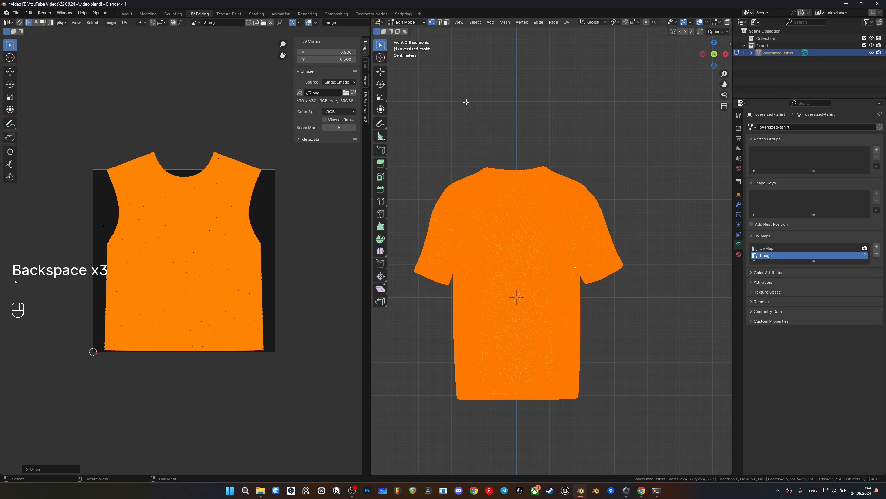
pyautogui.press('z')
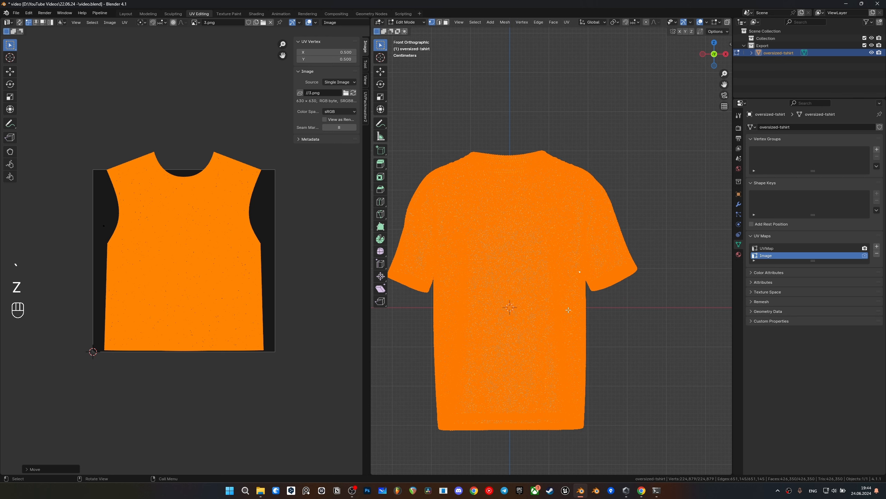
pyautogui.click(700, 22)
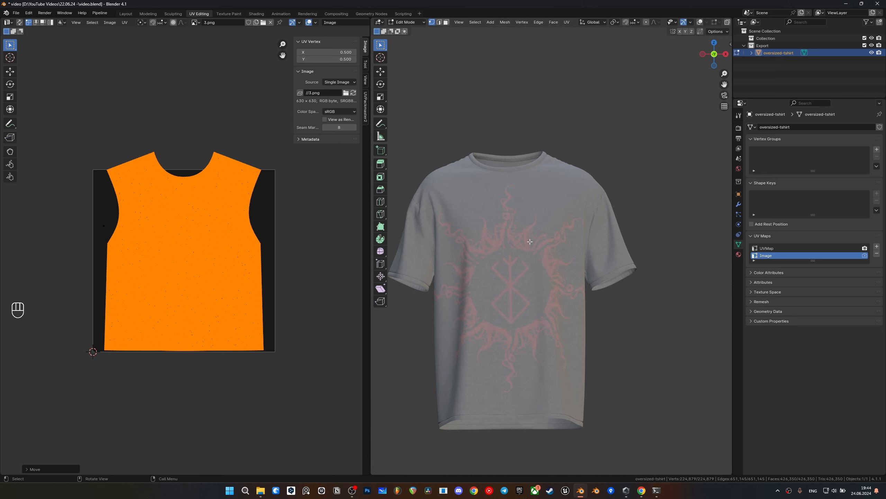
pyautogui.scroll(3, 509, 217)
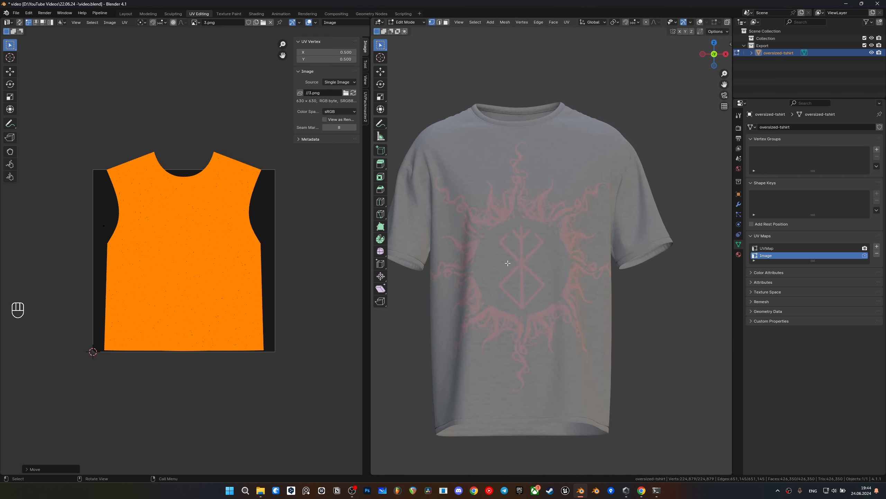
pyautogui.press('s')
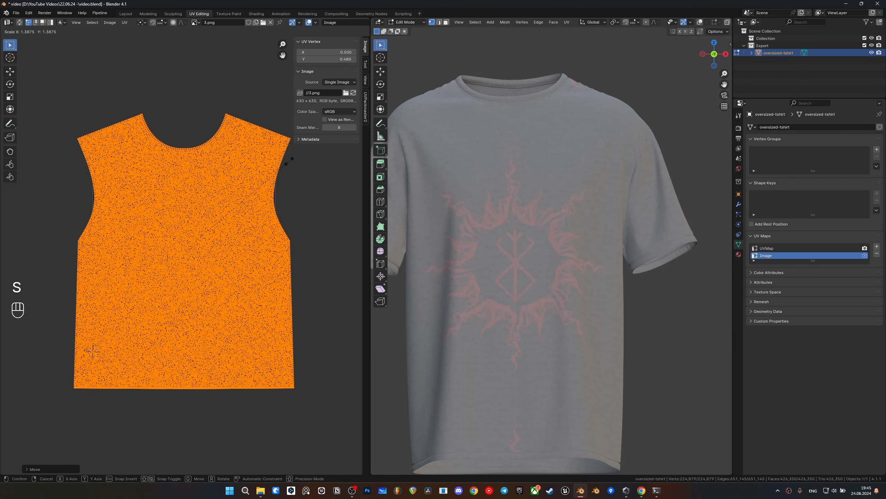
pyautogui.click(287, 232)
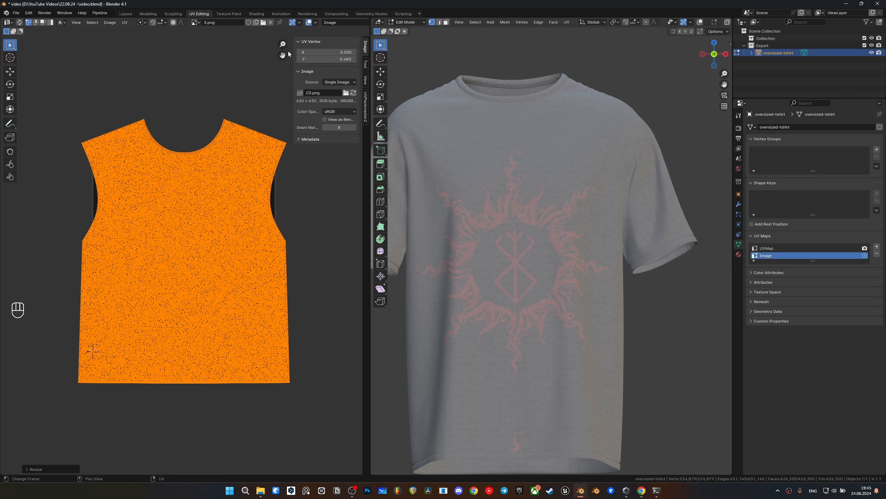
# Open the Shading workspace and examine the print on the shirt and the material's node connections
pyautogui.click(258, 13)
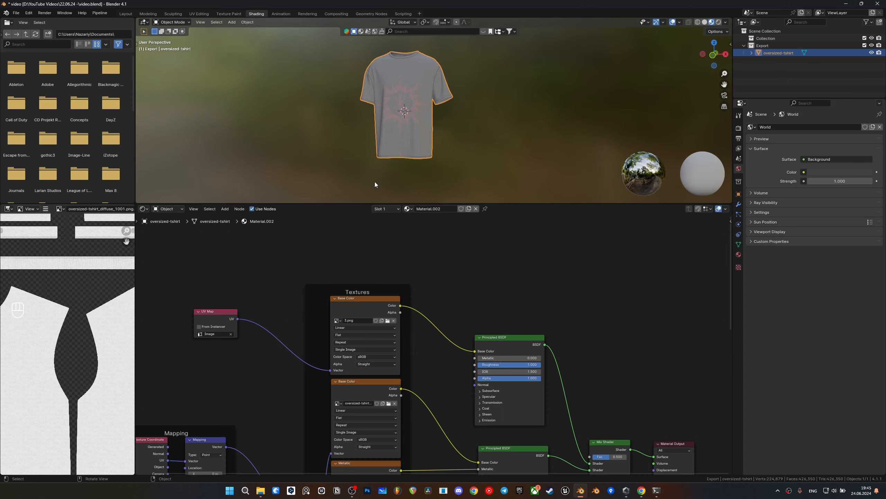
pyautogui.moveTo(410, 337)
pyautogui.mouseDown(button='middle')
pyautogui.moveTo(419, 355)
pyautogui.moveTo(433, 354)
pyautogui.mouseUp(button='middle')
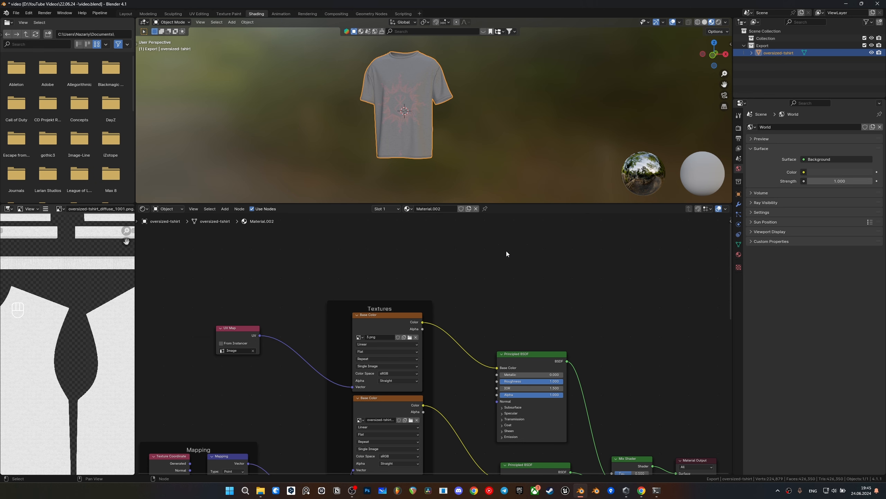
pyautogui.scroll(1, 492, 256)
pyautogui.scroll(2, 407, 88)
pyautogui.keyDown('shift'); pyautogui.moveTo(413, 93); pyautogui.dragTo(441, 136, button='middle'); pyautogui.keyUp('shift')
pyautogui.scroll(2, 492, 385)
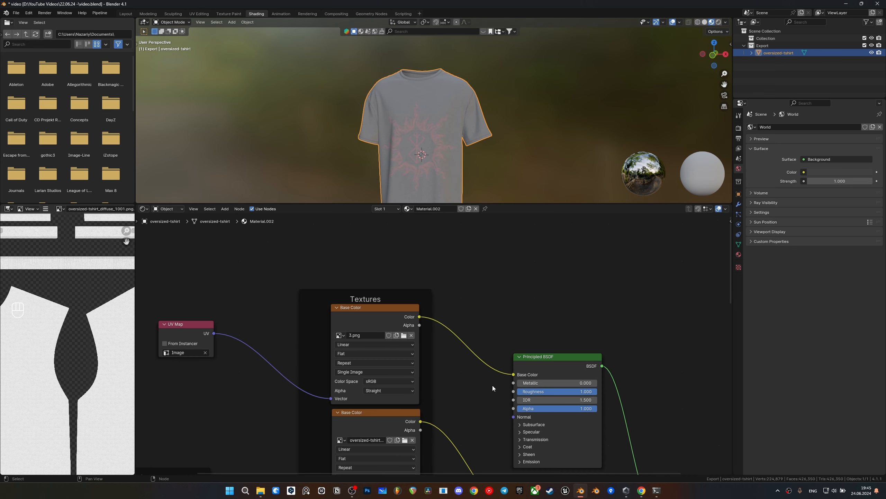
pyautogui.moveTo(493, 385); pyautogui.dragTo(417, 281, button='middle')
pyautogui.scroll(-4, 416, 282)
pyautogui.scroll(4, 438, 130)
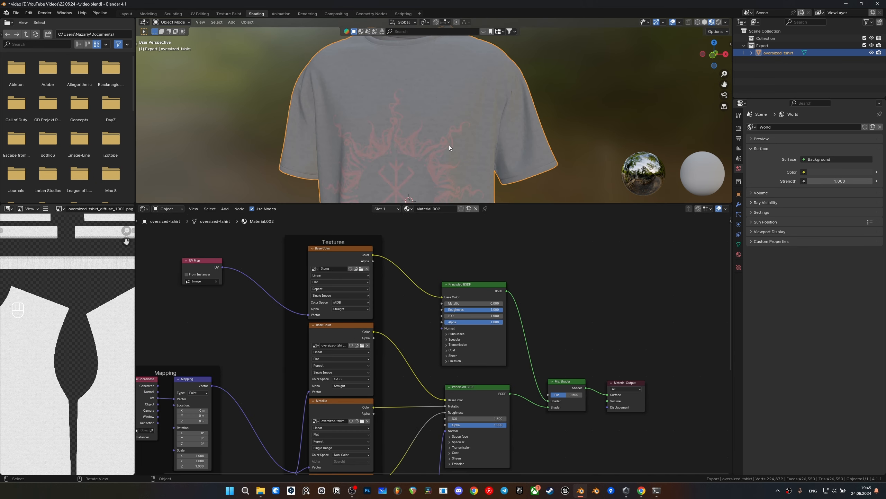
pyautogui.keyDown('shift'); pyautogui.moveTo(449, 147); pyautogui.dragTo(453, 131, button='middle'); pyautogui.keyUp('shift')
pyautogui.scroll(-3, 495, 99)
pyautogui.moveTo(364, 357); pyautogui.dragTo(368, 318, button='middle')
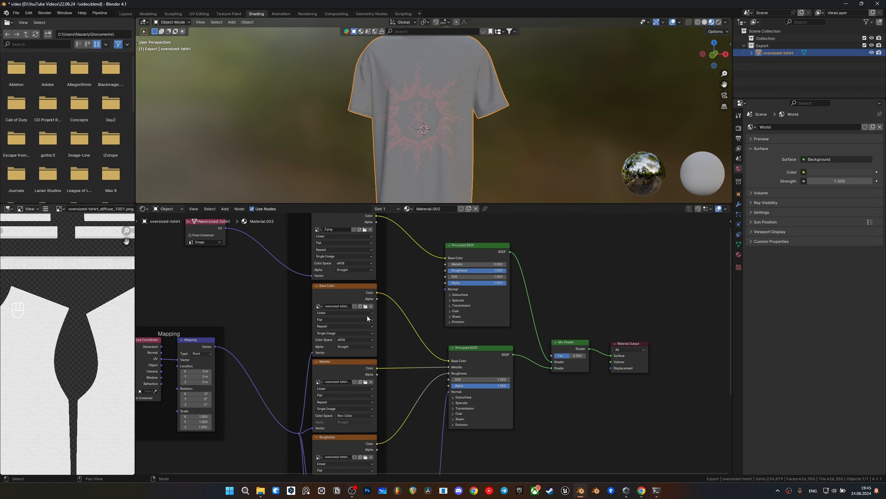
pyautogui.scroll(1, 434, 331)
pyautogui.moveTo(515, 306); pyautogui.dragTo(496, 367, button='middle')
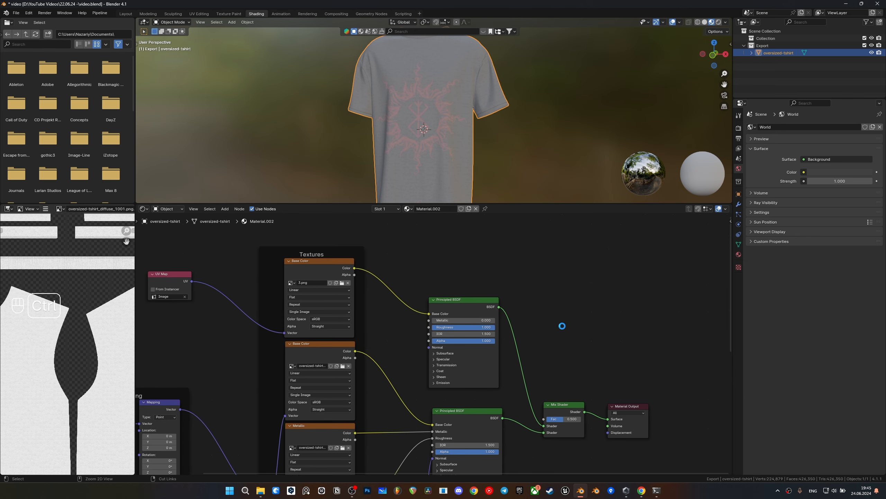
# Save video.blend and move the Mix Shader, Material Output and both Principled BSDF nodes farther from the textures
pyautogui.hotkey('ctrl', 's')
pyautogui.moveTo(665, 452); pyautogui.dragTo(652, 369)
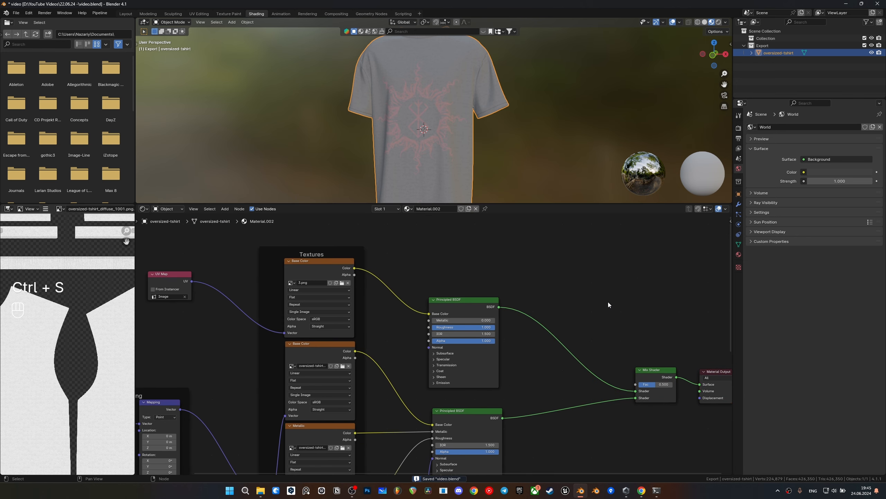
pyautogui.moveTo(555, 252); pyautogui.dragTo(439, 266, button='middle')
pyautogui.scroll(-4, 440, 265)
pyautogui.moveTo(570, 429); pyautogui.dragTo(458, 330)
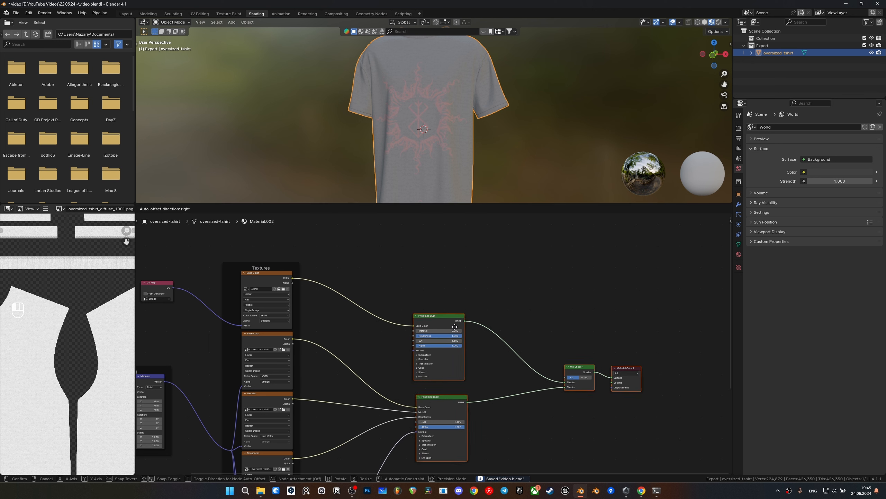
pyautogui.click(412, 281)
pyautogui.scroll(2, 398, 285)
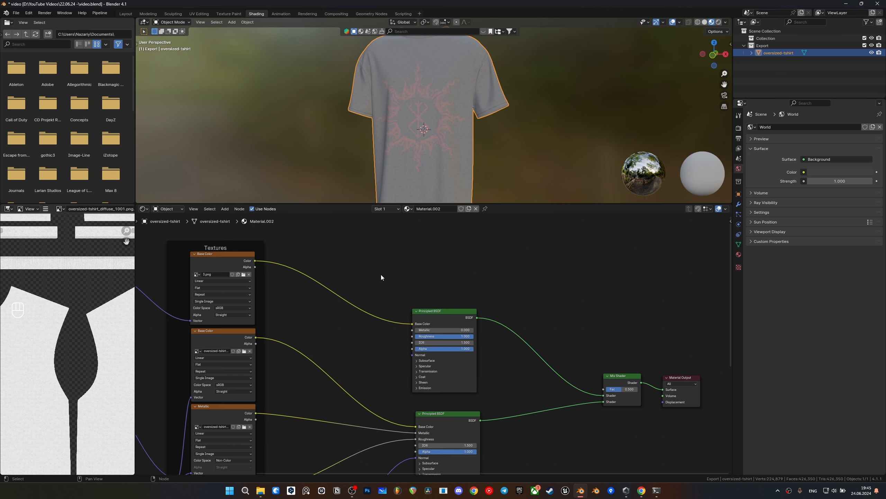
# Add a Color Ramp node above the upper Principled BSDF and link the 3.png texture's Color output to its Fac
pyautogui.hotkey('shift', 'a')
pyautogui.write('colo')
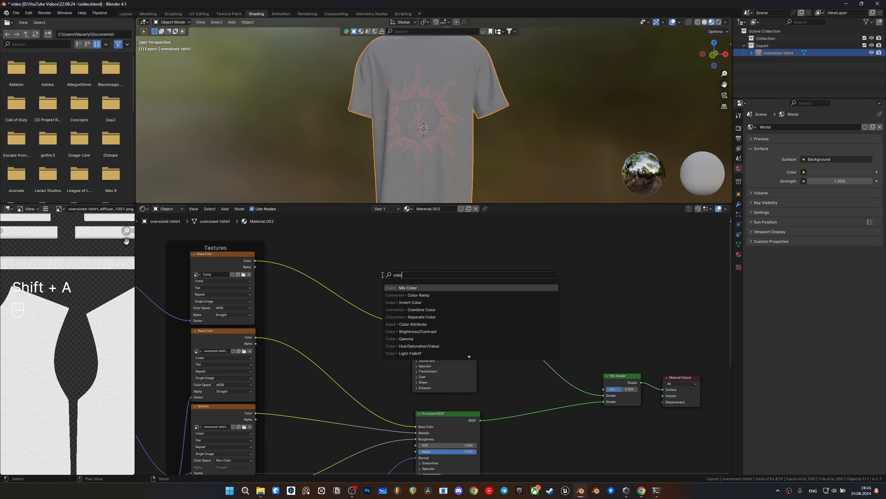
pyautogui.click(418, 295)
pyautogui.click(386, 262)
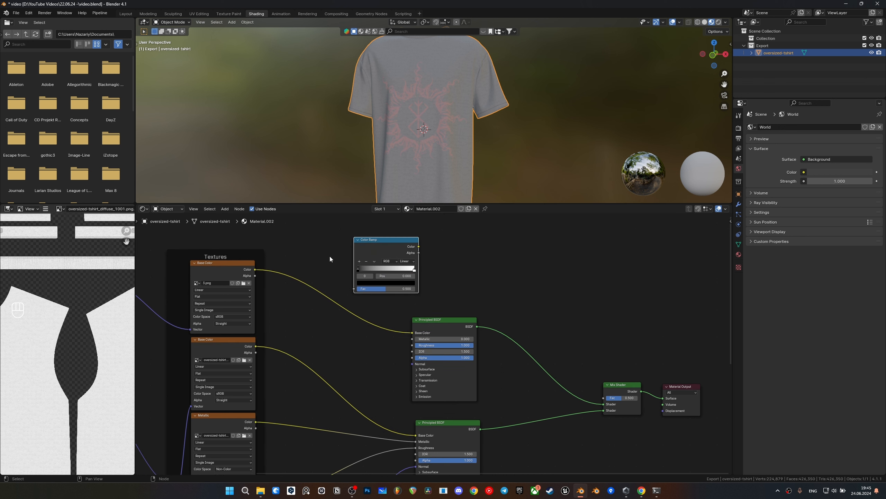
pyautogui.moveTo(256, 270); pyautogui.dragTo(354, 288)
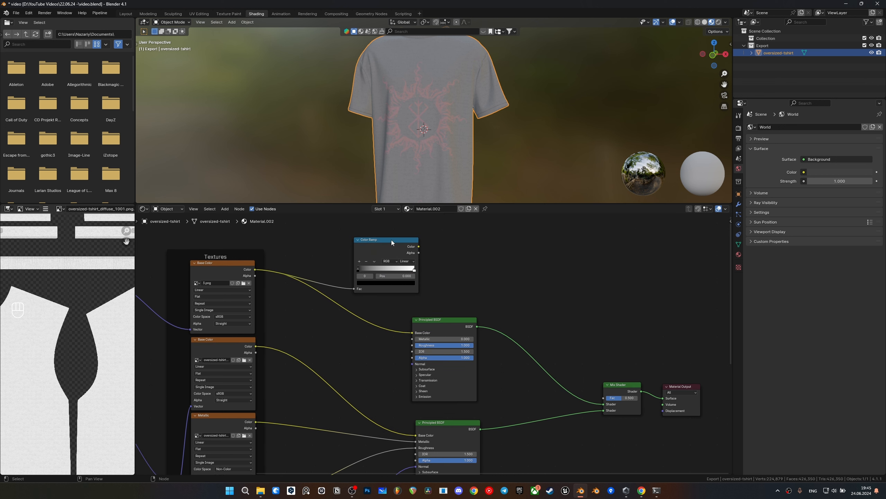
# Preview the Color Ramp directly on the shirt and tighten it, with the black stop at 0.018 and the white stop at 0.110
pyautogui.moveTo(419, 246); pyautogui.dragTo(603, 397)
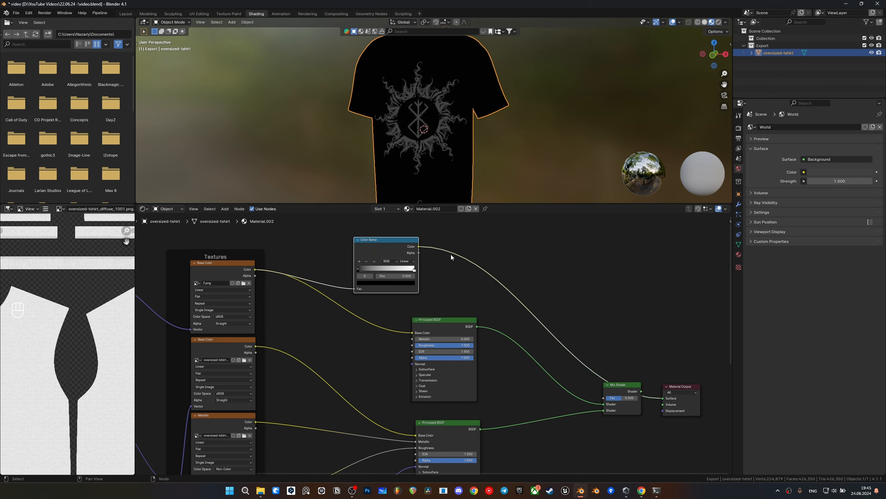
pyautogui.moveTo(506, 303); pyautogui.dragTo(529, 323, button='middle')
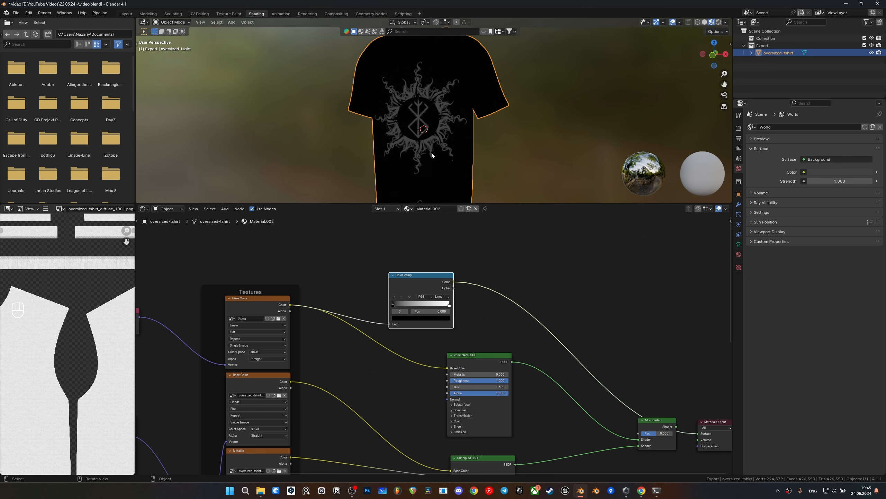
pyautogui.scroll(4, 432, 152)
pyautogui.moveTo(581, 411); pyautogui.dragTo(674, 465, button='middle')
pyautogui.scroll(1, 512, 374)
pyautogui.moveTo(394, 292); pyautogui.dragTo(456, 329, button='middle')
pyautogui.scroll(4, 456, 328)
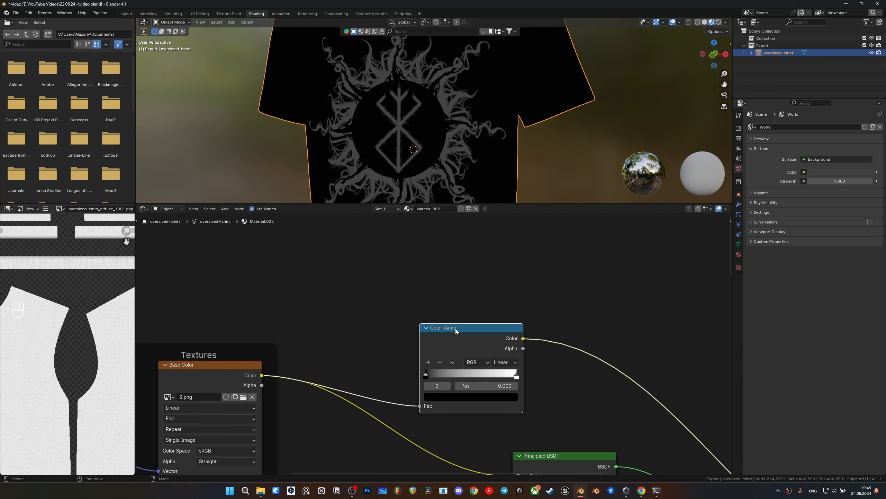
pyautogui.moveTo(510, 375); pyautogui.dragTo(429, 371)
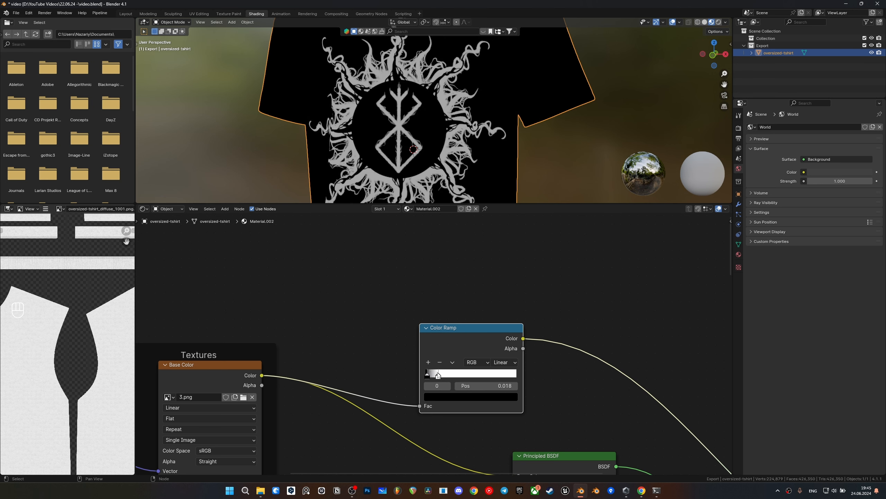
pyautogui.moveTo(438, 375); pyautogui.dragTo(435, 375)
# Connect the Color Ramp's Color output to the Mix Shader's Fac and route the Mix Shader back into the Material Output's Surface
pyautogui.scroll(-5, 561, 378)
pyautogui.moveTo(561, 377); pyautogui.dragTo(411, 287, button='middle')
pyautogui.scroll(-2, 469, 346)
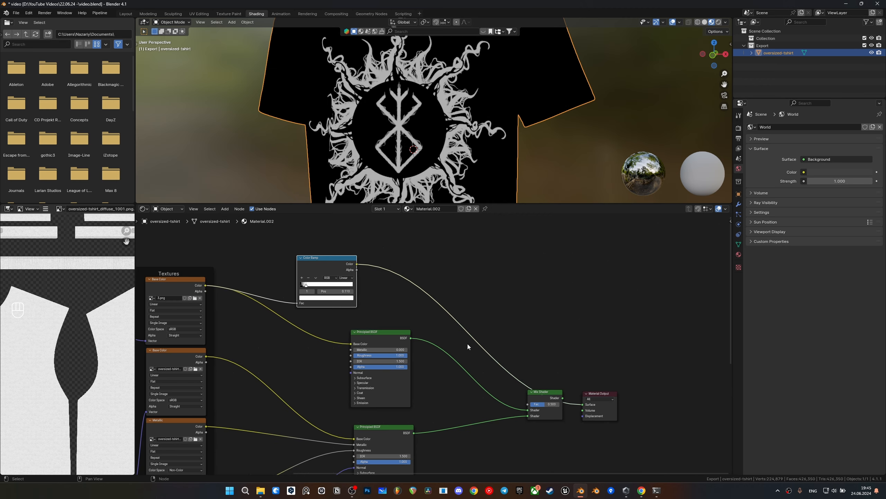
pyautogui.scroll(1, 393, 294)
pyautogui.moveTo(363, 268); pyautogui.dragTo(342, 271, button='middle')
pyautogui.scroll(1, 343, 271)
pyautogui.moveTo(323, 252); pyautogui.dragTo(529, 416)
pyautogui.click(563, 410)
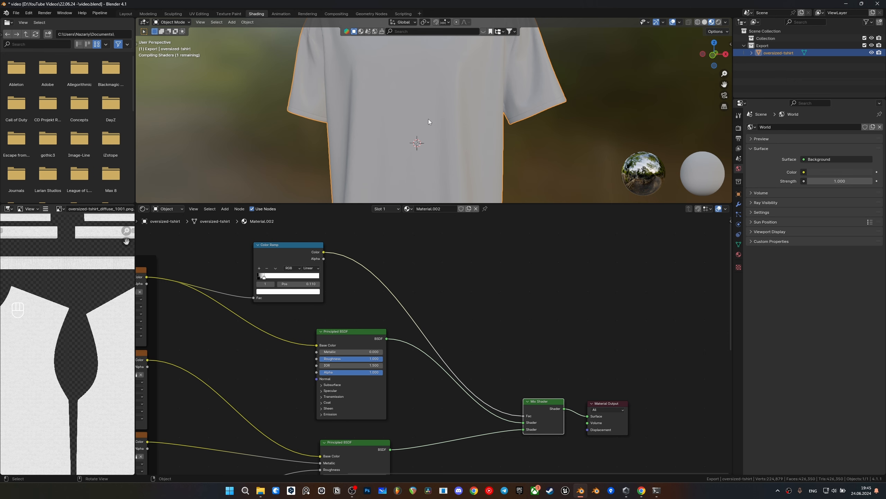
# Flip the Color Ramp's colors and move its black stop to position 0.083
pyautogui.scroll(-2, 428, 119)
pyautogui.scroll(3, 423, 121)
pyautogui.scroll(4, 430, 300)
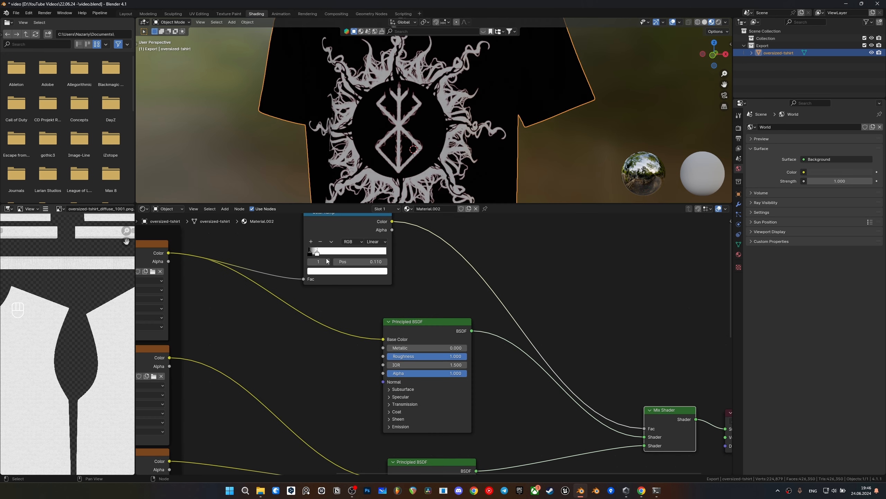
pyautogui.moveTo(455, 335)
pyautogui.mouseDown()
pyautogui.moveTo(471, 335)
pyautogui.moveTo(440, 330)
pyautogui.moveTo(461, 332)
pyautogui.mouseUp()
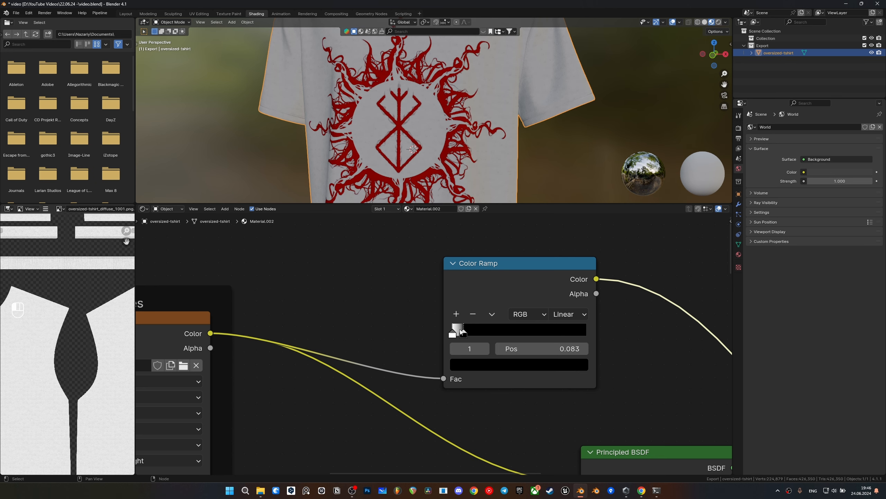
# Examine the masked print on the shirt and the Color Ramp's link to the Mix Shader
pyautogui.scroll(-4, 439, 112)
pyautogui.scroll(5, 455, 82)
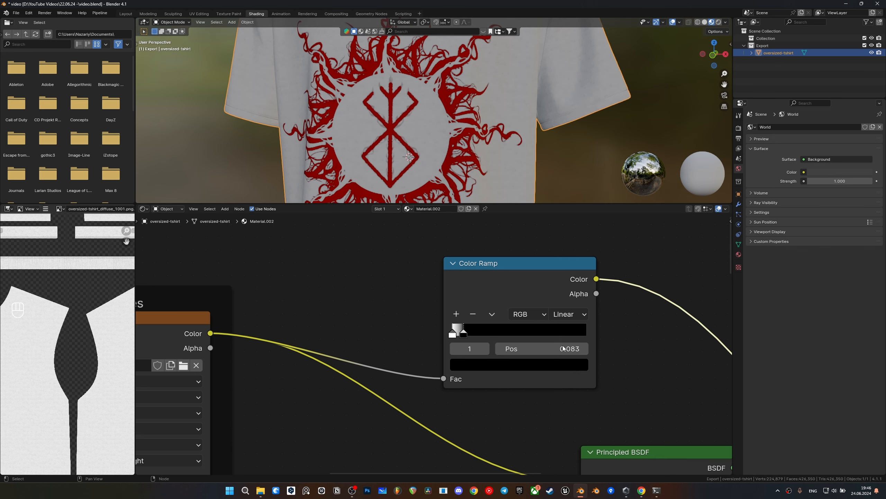
pyautogui.moveTo(568, 370); pyautogui.dragTo(385, 293, button='middle')
pyautogui.scroll(-10, 434, 343)
pyautogui.moveTo(620, 383); pyautogui.dragTo(519, 323, button='middle')
pyautogui.moveTo(389, 275); pyautogui.dragTo(451, 318, button='middle')
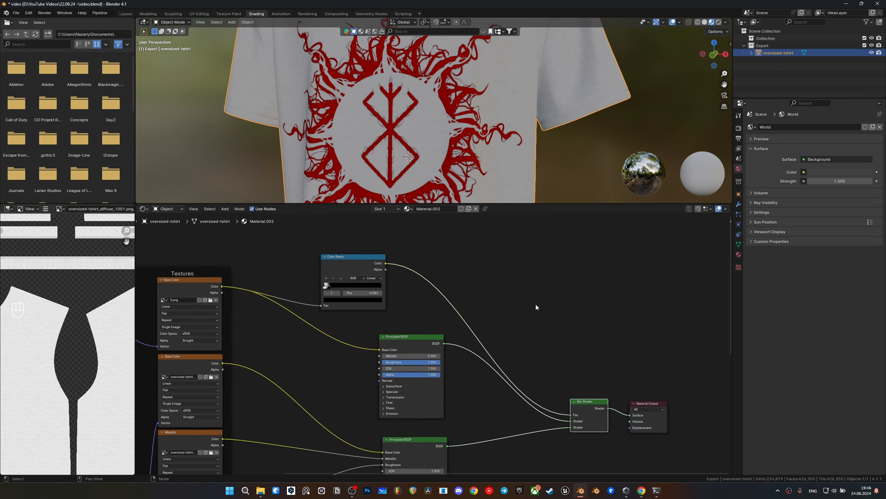
pyautogui.scroll(1, 380, 116)
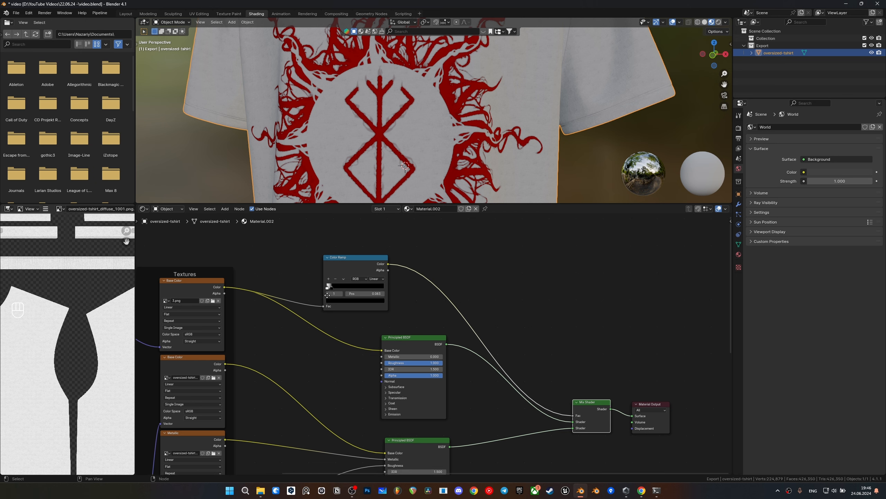
# Move the print mask Color Ramp's black stop to position 0.110 and check the print's edges on the shirt
pyautogui.scroll(5, 437, 312)
pyautogui.moveTo(431, 295); pyautogui.dragTo(434, 303)
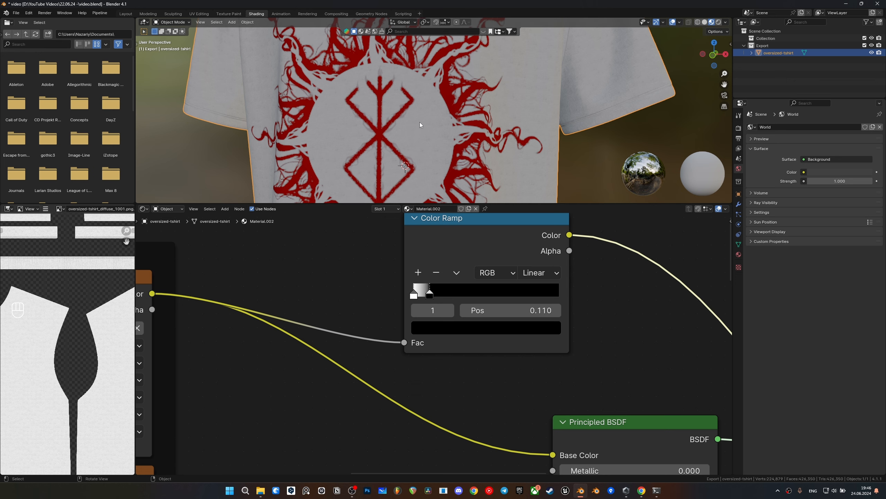
pyautogui.scroll(4, 468, 134)
pyautogui.keyDown('shift'); pyautogui.moveTo(455, 121); pyautogui.dragTo(493, 119, button='middle'); pyautogui.keyUp('shift')
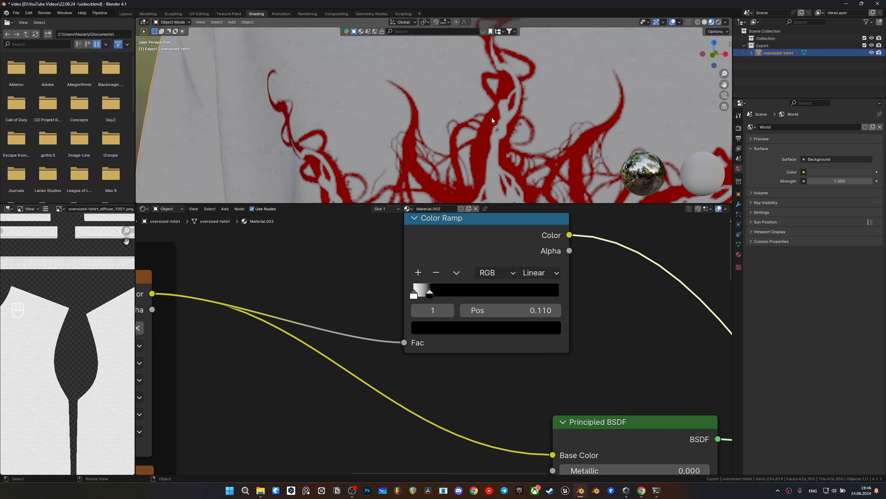
pyautogui.scroll(4, 456, 141)
pyautogui.scroll(-4, 439, 161)
pyautogui.scroll(-3, 439, 162)
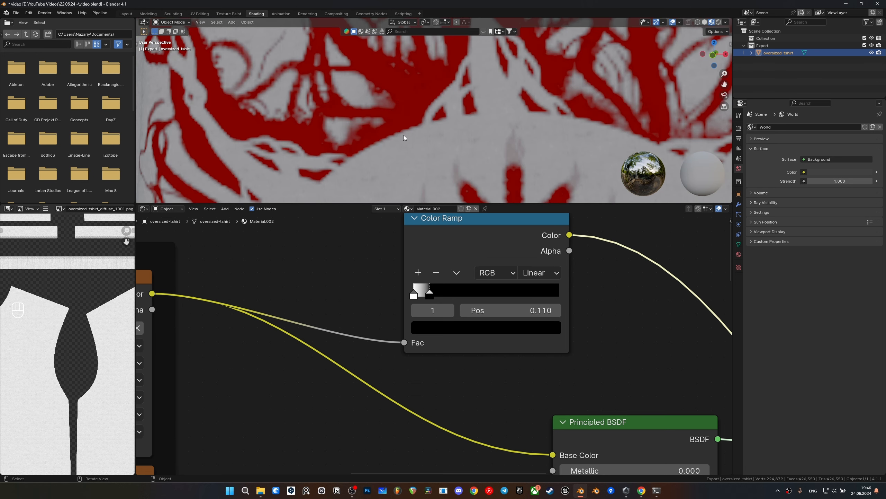
pyautogui.scroll(-3, 438, 163)
pyautogui.scroll(-4, 469, 253)
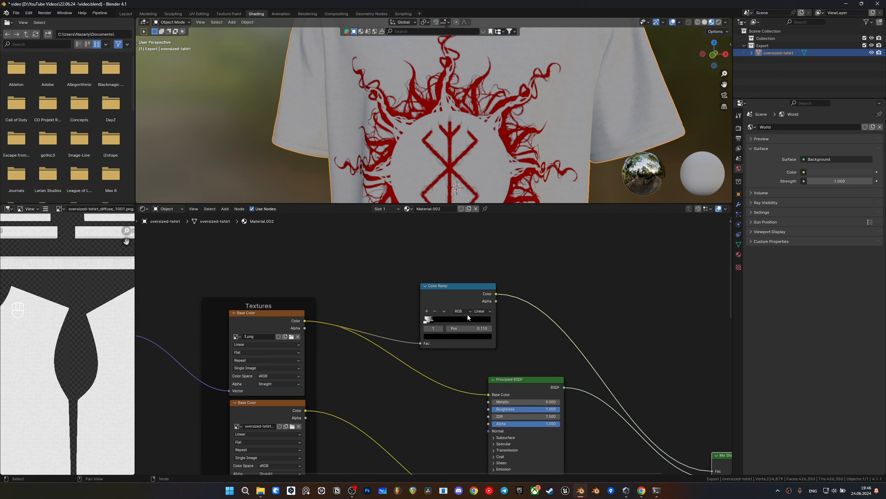
pyautogui.moveTo(372, 273); pyautogui.dragTo(367, 274, button='middle')
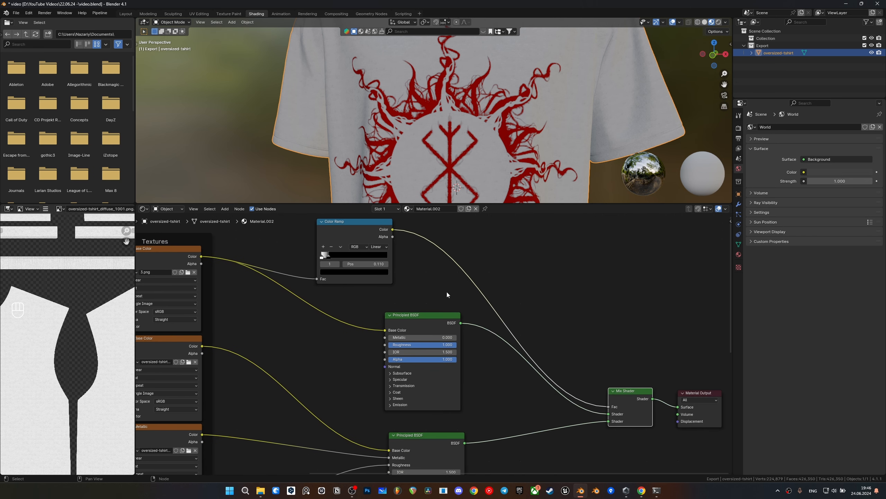
# Save the project file with the tightened print mask
pyautogui.hotkey('ctrl', 's')
pyautogui.scroll(-5, 452, 90)
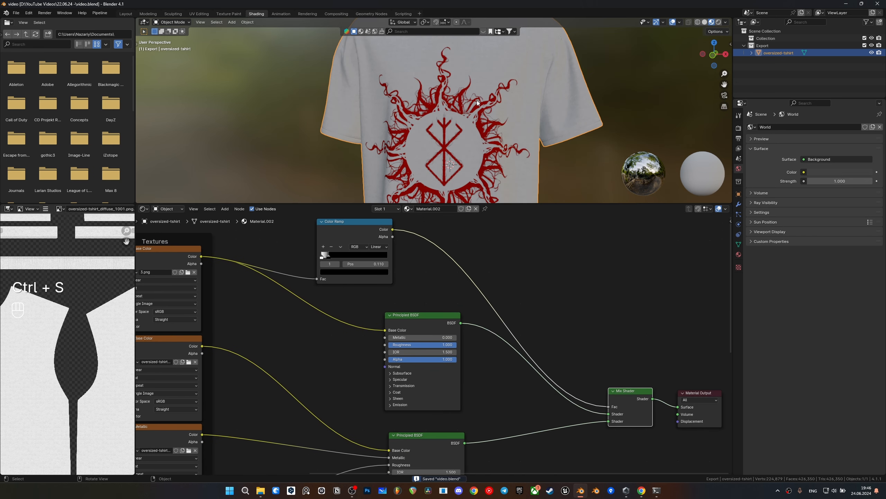
pyautogui.moveTo(415, 350); pyautogui.dragTo(542, 347, button='middle')
pyautogui.scroll(3, 470, 87)
pyautogui.scroll(1, 470, 86)
pyautogui.hotkey('ctrl', 's')
# Duplicate the mask Color Ramp and insert the copy between the shirt's Base Color texture and the lower Principled BSDF's Base Color
pyautogui.moveTo(485, 407); pyautogui.dragTo(434, 399, button='middle')
pyautogui.hotkey('shift', 'a')
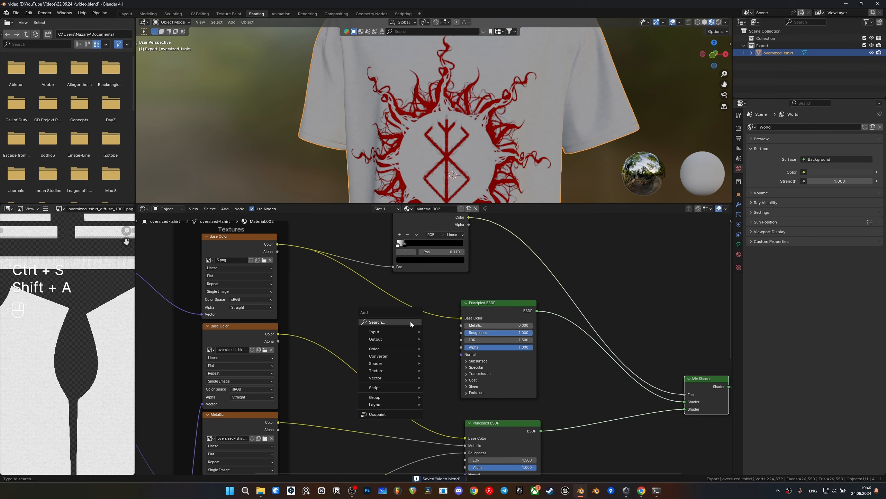
pyautogui.click(458, 290)
pyautogui.moveTo(458, 290); pyautogui.dragTo(452, 322, button='middle')
pyautogui.click(418, 255)
pyautogui.hotkey('shift', 'd')
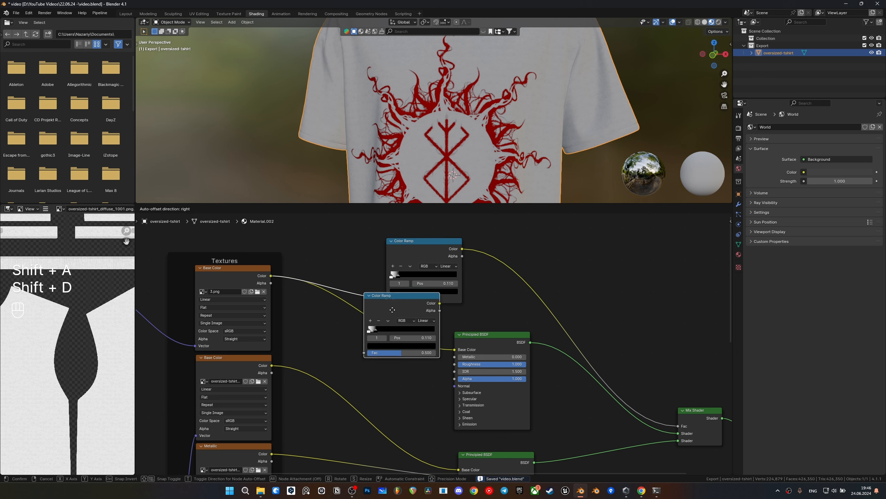
pyautogui.click(375, 397)
pyautogui.moveTo(270, 379); pyautogui.dragTo(274, 298, button='middle')
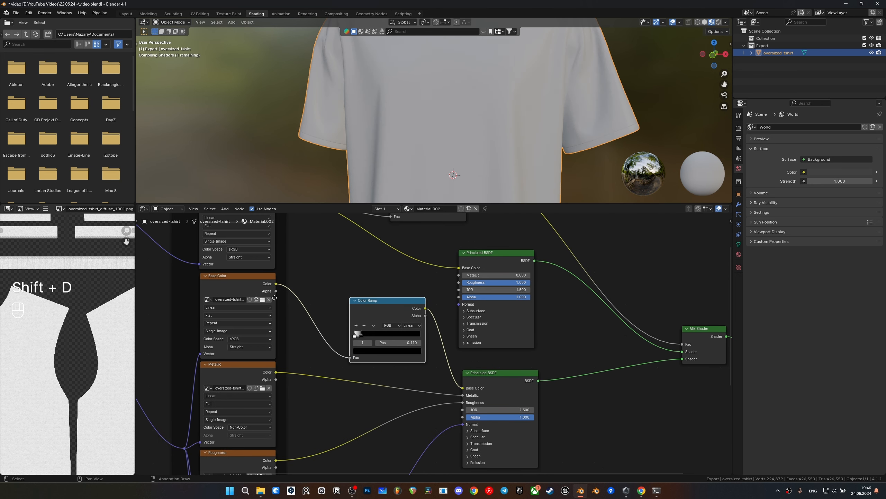
pyautogui.click(241, 284)
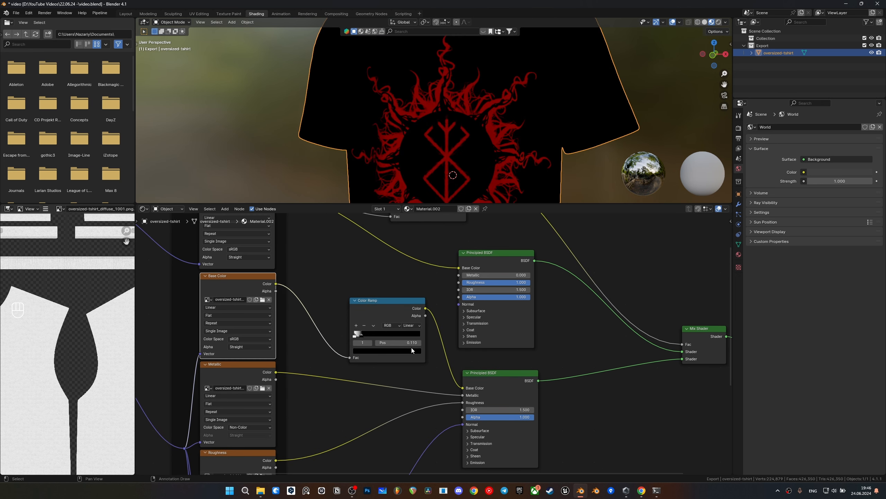
# Move the fabric Color Ramp's black stop to position 1.000 and check the fabric texture up close
pyautogui.scroll(3, 430, 354)
pyautogui.moveTo(398, 386); pyautogui.dragTo(481, 385)
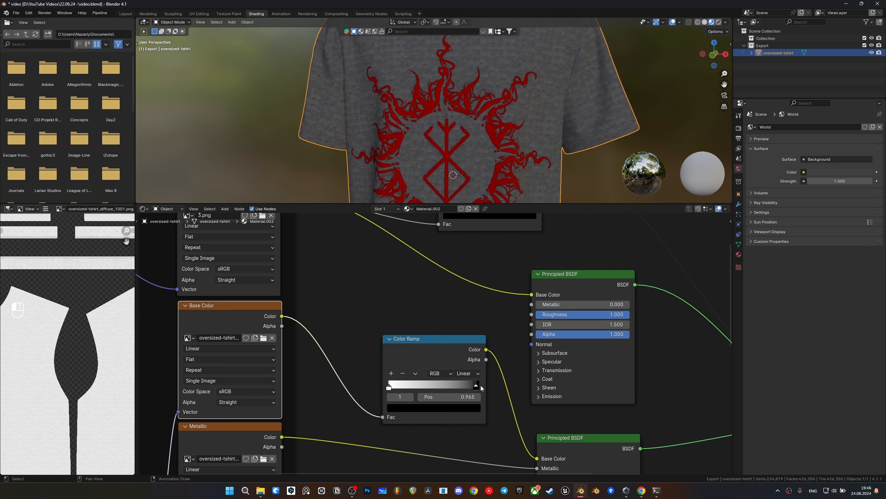
pyautogui.scroll(2, 464, 95)
pyautogui.keyDown('shift'); pyautogui.moveTo(464, 94); pyautogui.dragTo(450, 21, button='middle'); pyautogui.keyUp('shift')
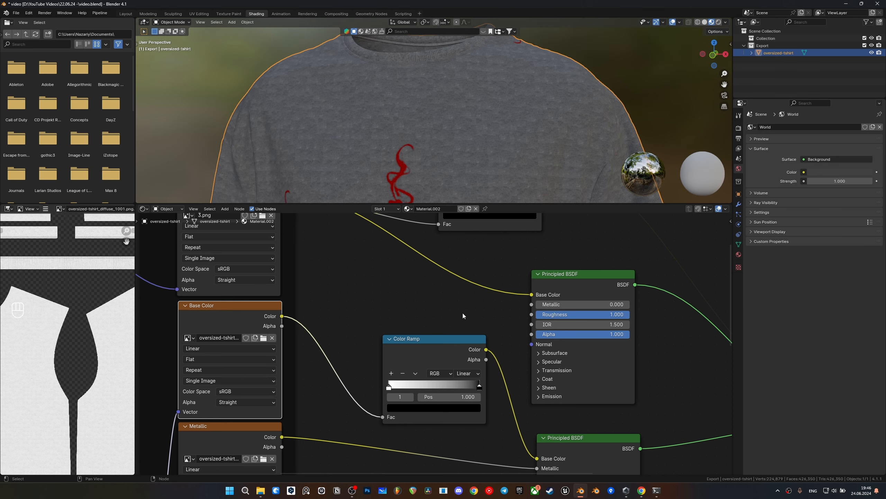
pyautogui.scroll(3, 479, 106)
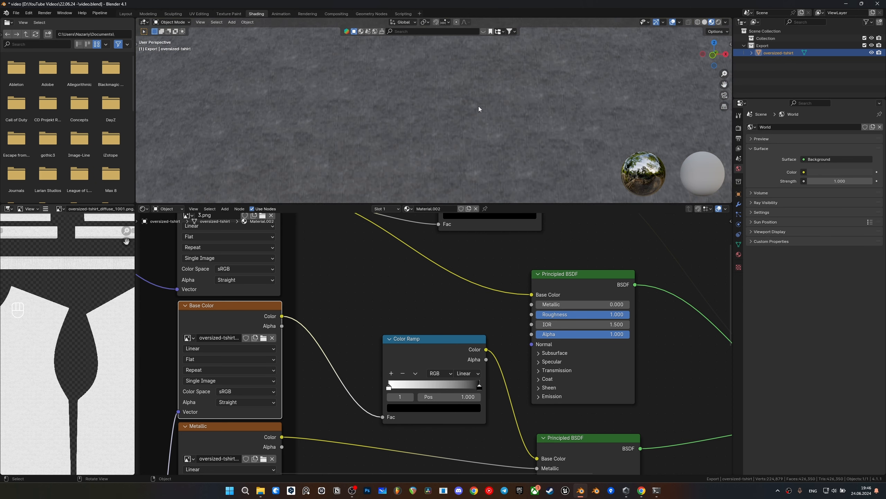
pyautogui.scroll(-2, 478, 106)
pyautogui.scroll(-2, 475, 123)
pyautogui.scroll(1, 408, 382)
# Darken the fabric Color Ramp's white stop to grey and check the fabric around the print
pyautogui.click(381, 394)
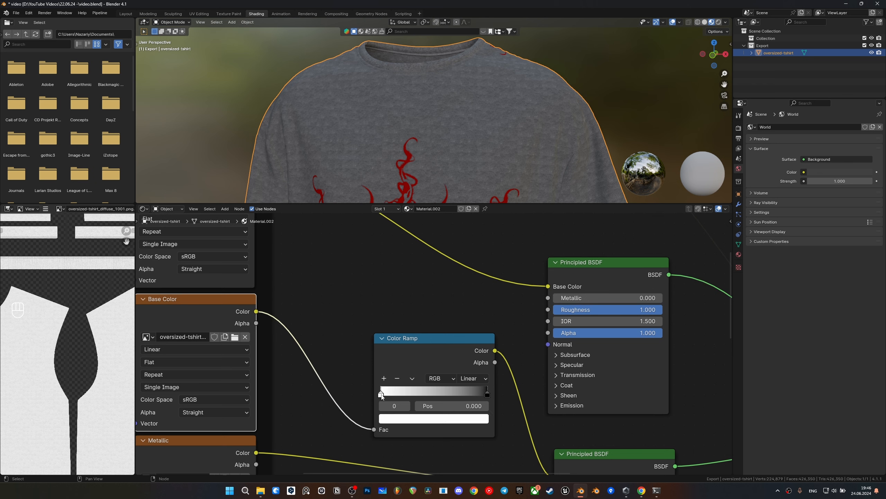
pyautogui.click(405, 419)
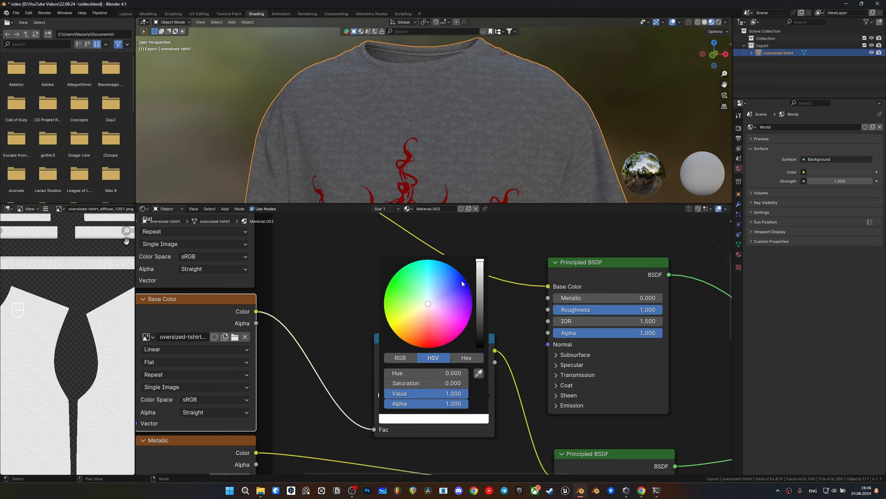
pyautogui.moveTo(479, 281); pyautogui.dragTo(480, 308)
pyautogui.scroll(-3, 460, 134)
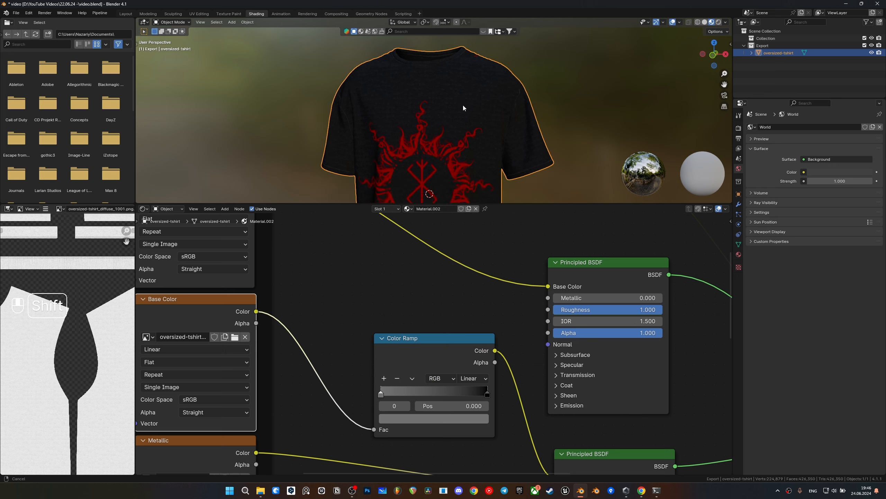
pyautogui.scroll(5, 446, 108)
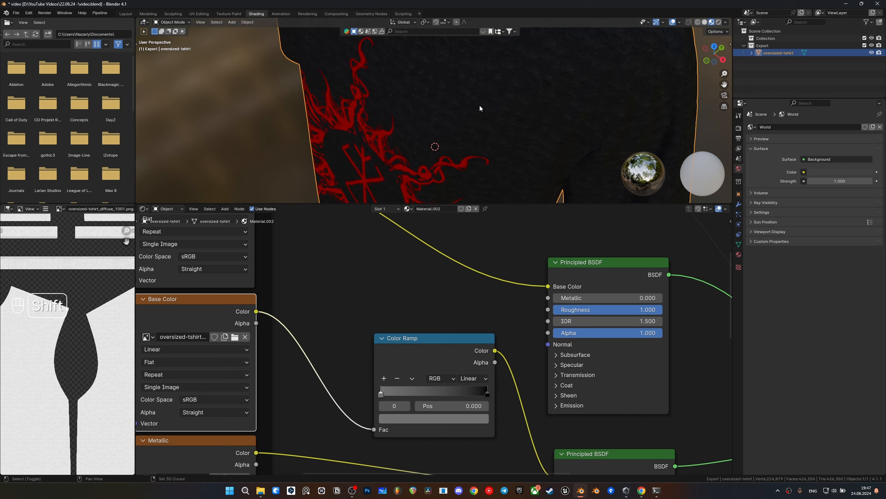
pyautogui.keyDown('shift'); pyautogui.moveTo(479, 106); pyautogui.dragTo(480, 171, button='middle'); pyautogui.keyUp('shift')
# Reverse the fabric Color Ramp so black sits at the start and grey at 1.000, and set the grey stop's Value to 0.036
pyautogui.moveTo(489, 395); pyautogui.dragTo(520, 391)
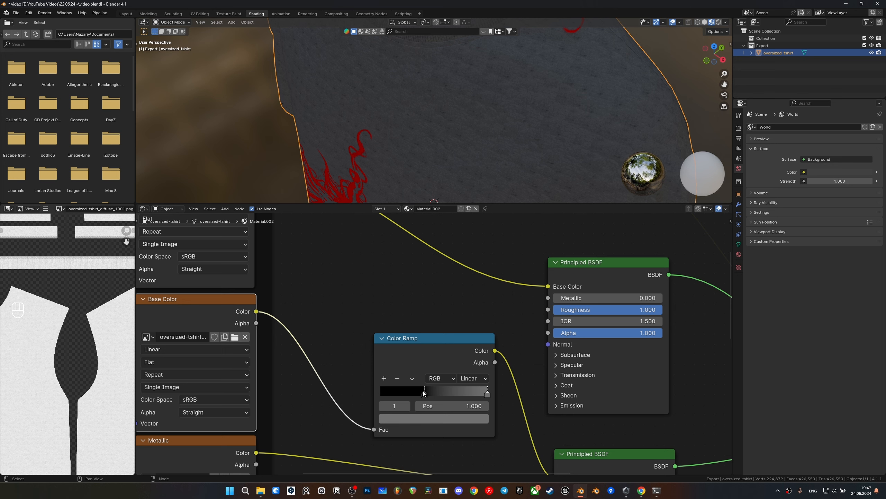
pyautogui.moveTo(424, 393); pyautogui.dragTo(381, 394)
pyautogui.click(487, 393)
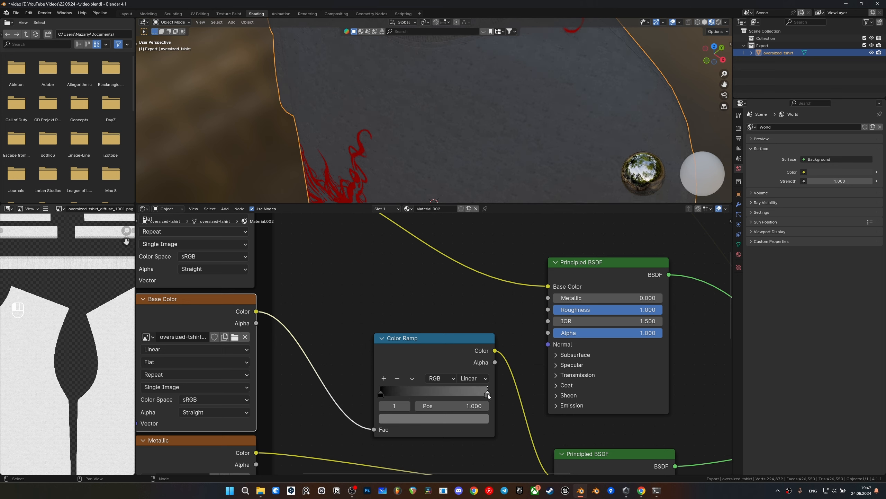
pyautogui.click(474, 420)
pyautogui.moveTo(480, 310); pyautogui.dragTo(480, 329)
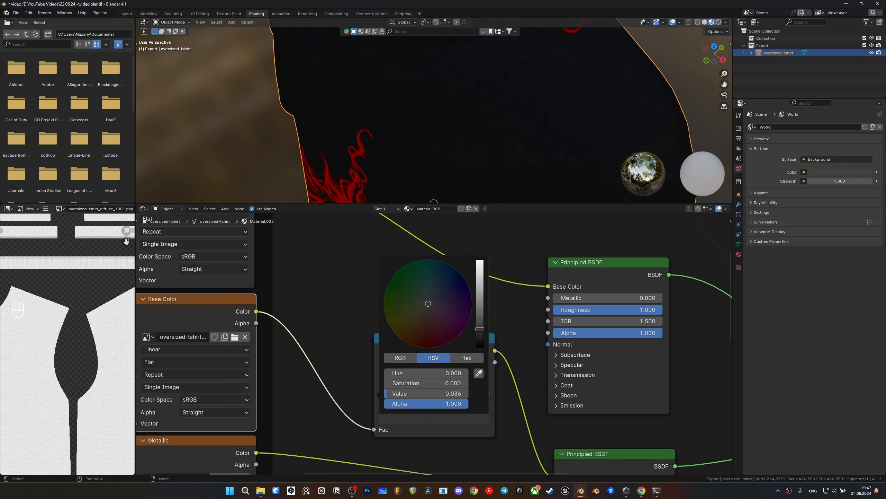
# Examine the black fabric and the print from several angles, including the stray print fragment on the shoulder
pyautogui.scroll(-4, 523, 127)
pyautogui.moveTo(523, 128); pyautogui.dragTo(531, 194, button='middle')
pyautogui.scroll(4, 530, 89)
pyautogui.scroll(4, 493, 119)
pyautogui.moveTo(493, 119); pyautogui.dragTo(396, 125, button='middle')
pyautogui.scroll(-5, 489, 134)
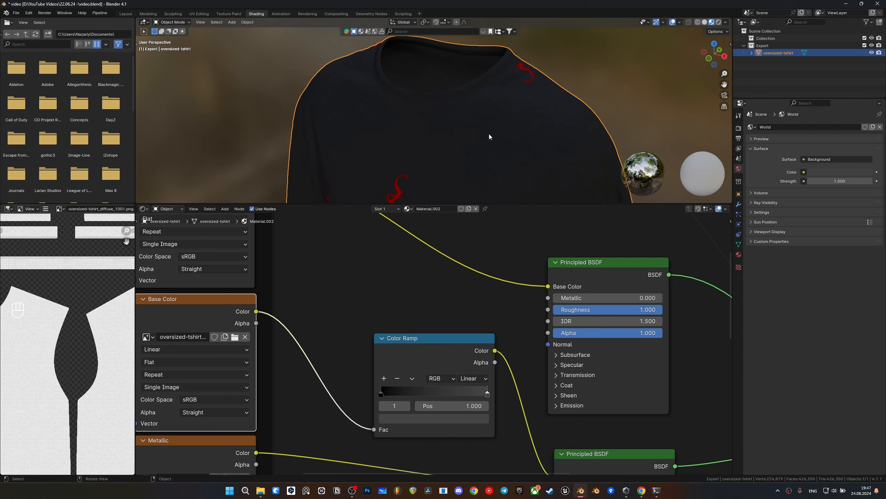
pyautogui.moveTo(500, 138); pyautogui.dragTo(453, 133, button='middle')
pyautogui.scroll(1, 487, 151)
pyautogui.scroll(2, 431, 107)
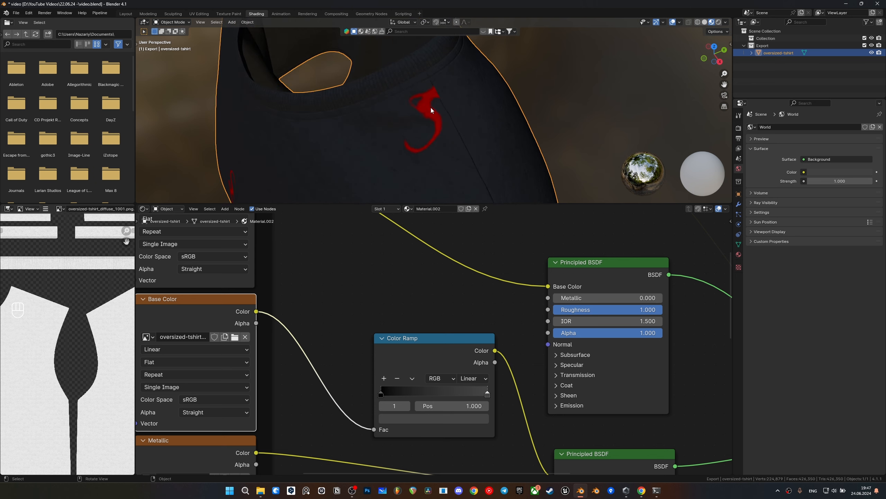
pyautogui.scroll(-3, 432, 110)
pyautogui.scroll(-4, 408, 113)
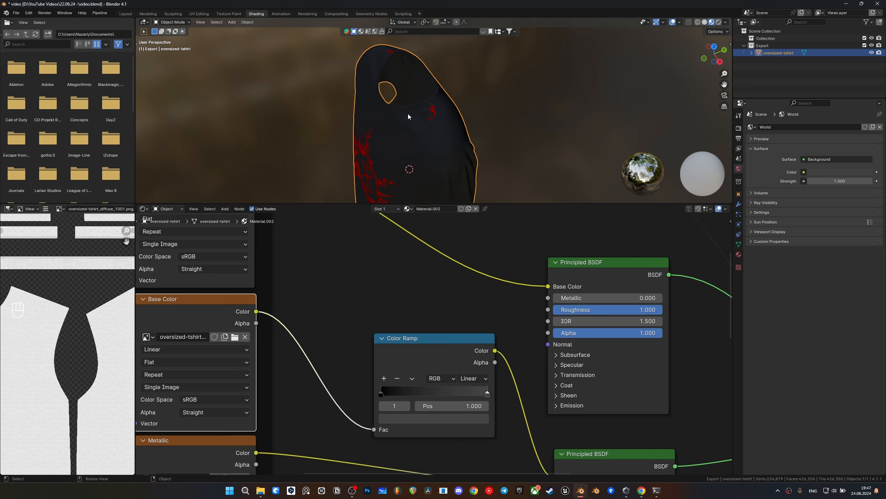
pyautogui.moveTo(407, 114); pyautogui.dragTo(461, 105, button='middle')
pyautogui.scroll(-3, 484, 118)
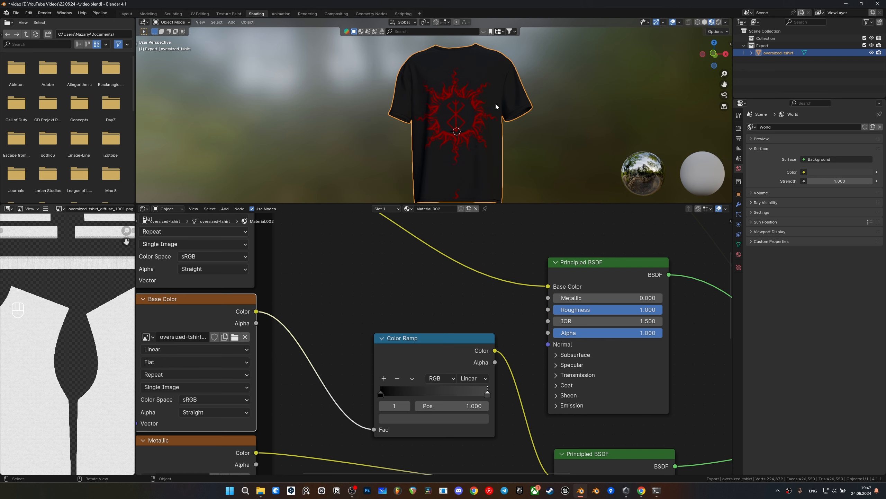
# Set the 3.png texture's extension mode to Extend
pyautogui.moveTo(431, 269); pyautogui.dragTo(502, 367, button='middle')
pyautogui.scroll(-1, 502, 367)
pyautogui.scroll(-2, 468, 70)
pyautogui.moveTo(469, 70)
pyautogui.mouseDown(button='middle')
pyautogui.moveTo(474, 90)
pyautogui.moveTo(465, 83)
pyautogui.mouseUp(button='middle')
pyautogui.scroll(3, 465, 83)
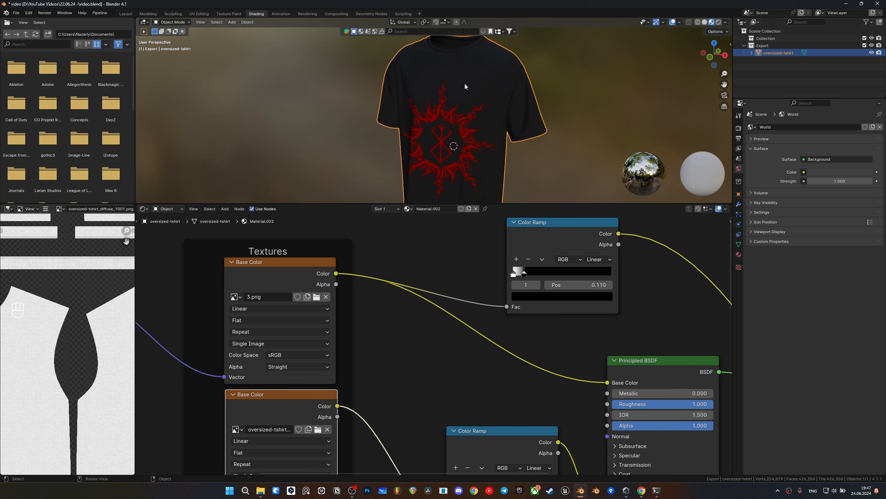
pyautogui.moveTo(293, 318); pyautogui.dragTo(369, 356, button='middle')
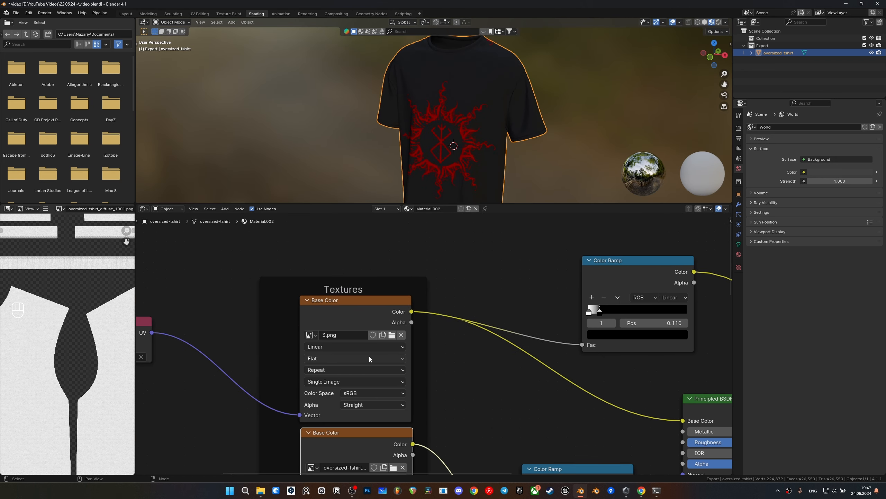
pyautogui.click(335, 369)
pyautogui.click(332, 401)
# Check the shirt's shoulder for repeated print fragments and save the project file
pyautogui.moveTo(478, 119)
pyautogui.mouseDown(button='middle')
pyautogui.moveTo(483, 111)
pyautogui.moveTo(468, 122)
pyautogui.mouseUp(button='middle')
pyautogui.keyDown('shift'); pyautogui.moveTo(500, 88); pyautogui.dragTo(467, 149, button='middle'); pyautogui.keyUp('shift')
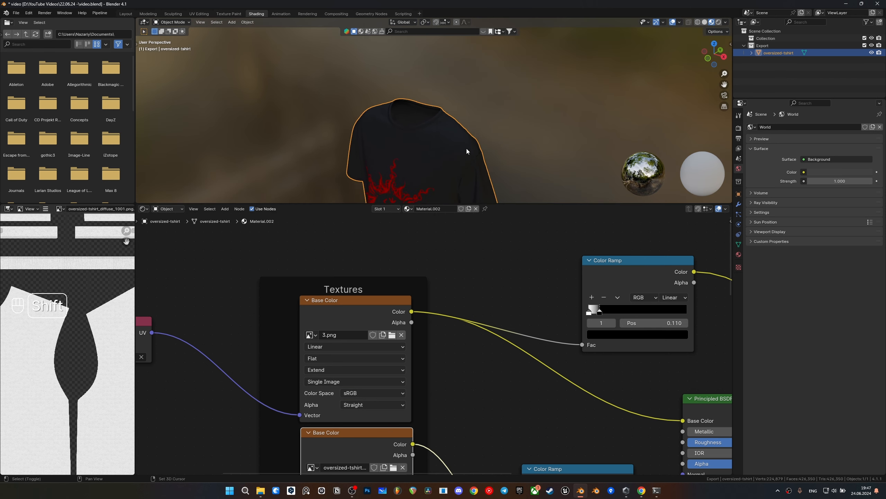
pyautogui.scroll(6, 470, 134)
pyautogui.scroll(-8, 479, 138)
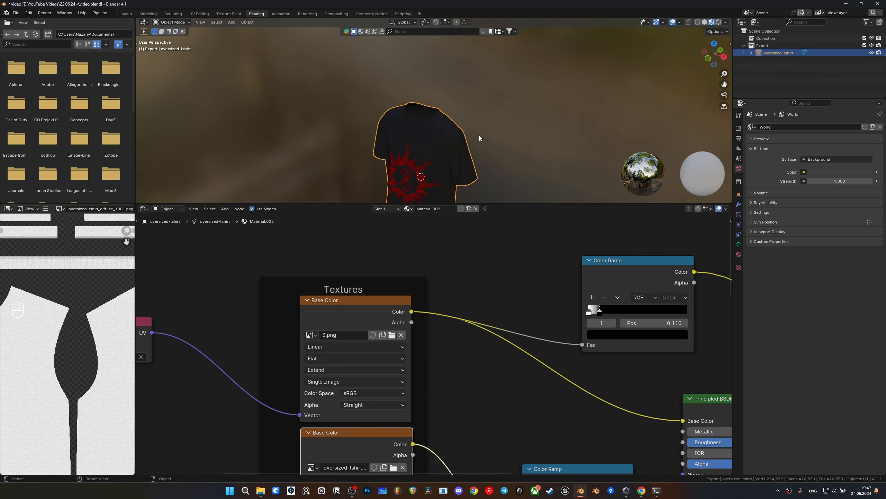
pyautogui.scroll(-5, 432, 329)
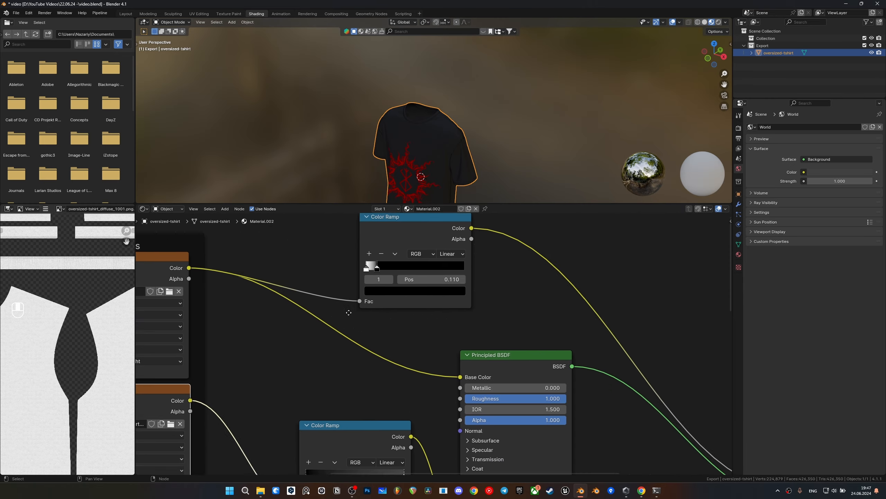
pyautogui.hotkey('ctrl', 's')
# Set the print's Principled BSDF to Roughness 0.316 and Metallic 0.114
pyautogui.scroll(4, 468, 293)
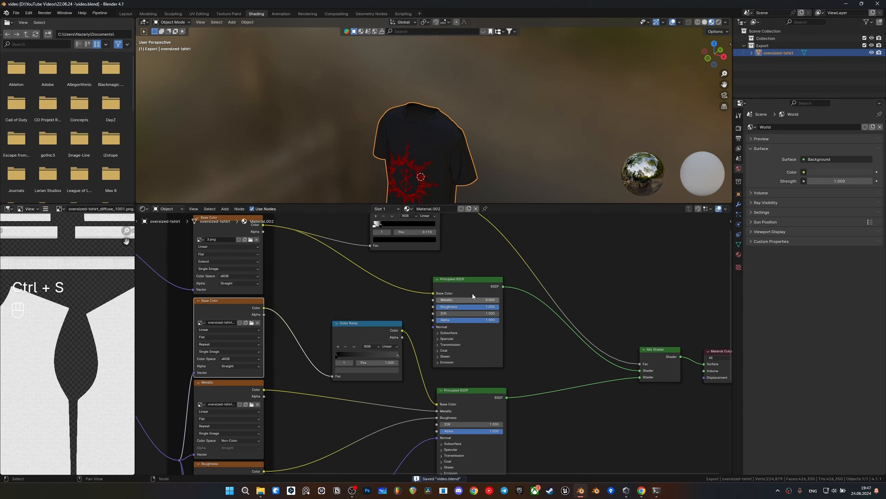
pyautogui.scroll(3, 430, 145)
pyautogui.scroll(3, 469, 119)
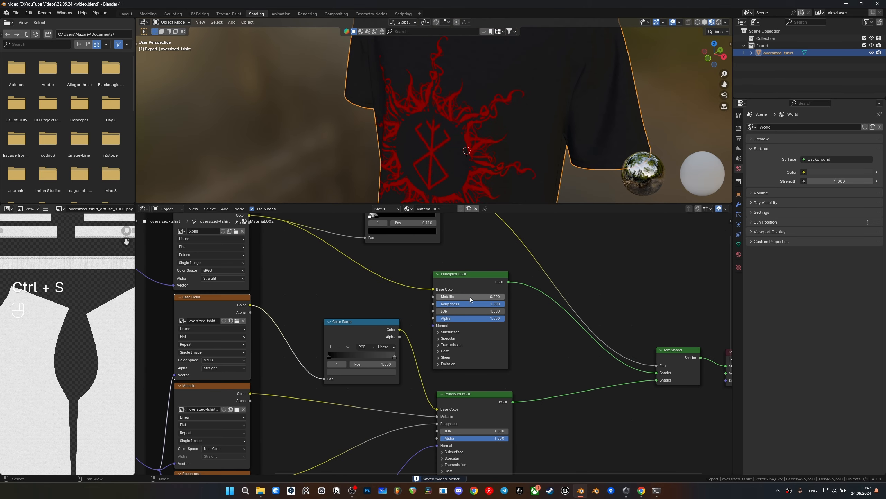
pyautogui.scroll(2, 454, 314)
pyautogui.scroll(1, 436, 335)
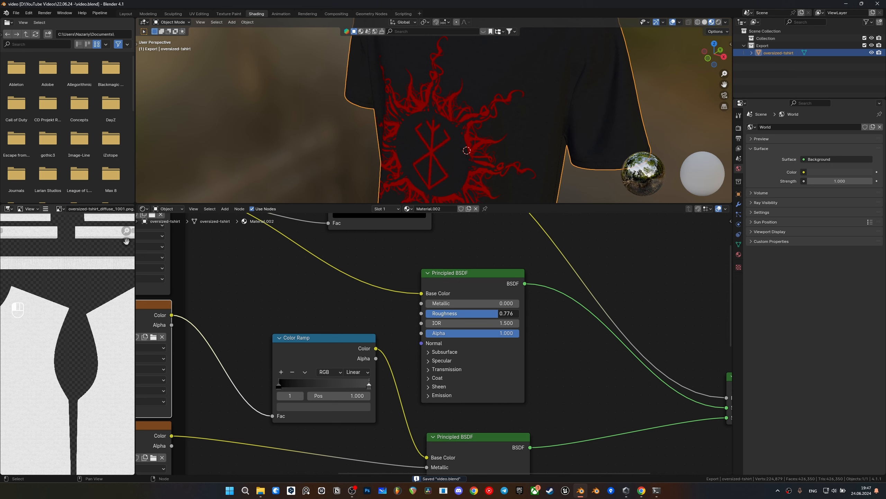
pyautogui.moveTo(453, 313); pyautogui.dragTo(445, 300)
pyautogui.scroll(1, 448, 302)
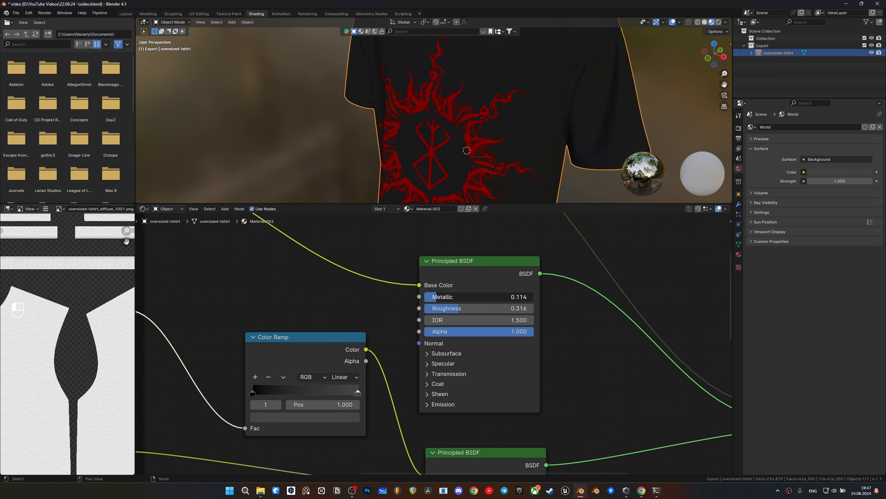
# Expand the print shader's Specular settings and set the IOR Level to 0.443
pyautogui.click(434, 364)
pyautogui.moveTo(457, 389)
pyautogui.mouseDown()
pyautogui.moveTo(430, 388)
pyautogui.moveTo(447, 388)
pyautogui.mouseUp()
pyautogui.moveTo(501, 397); pyautogui.dragTo(496, 469, button='middle')
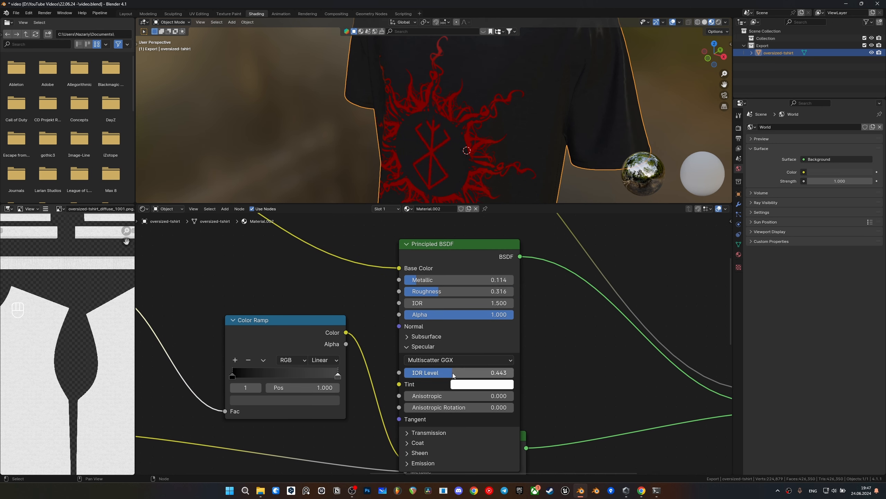
pyautogui.scroll(-5, 421, 260)
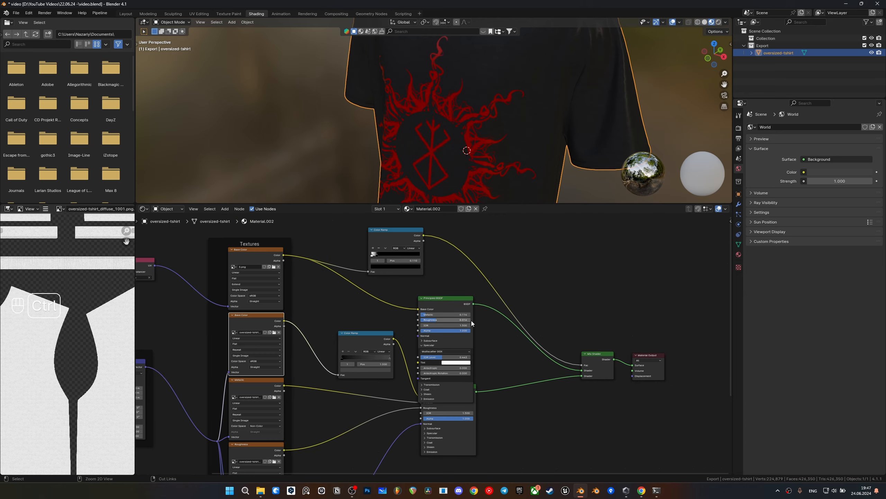
# Save the project file and check the red print's sheen up close on the shirt's chest and shoulder
pyautogui.hotkey('ctrl', 's')
pyautogui.moveTo(492, 137); pyautogui.dragTo(496, 115, button='middle')
pyautogui.moveTo(500, 167); pyautogui.dragTo(515, 93, button='middle')
pyautogui.scroll(2, 427, 321)
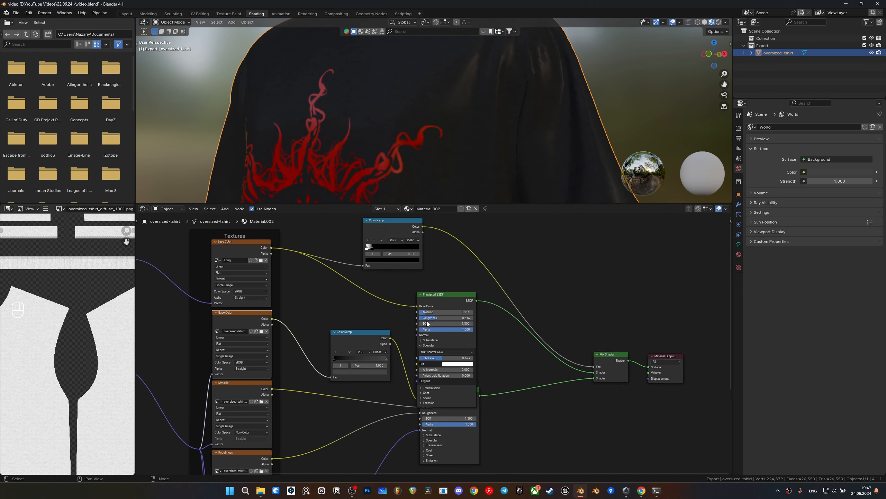
pyautogui.keyDown('shift'); pyautogui.moveTo(496, 84); pyautogui.dragTo(462, 118, button='middle'); pyautogui.keyUp('shift')
pyautogui.scroll(-2, 464, 122)
pyautogui.scroll(4, 473, 133)
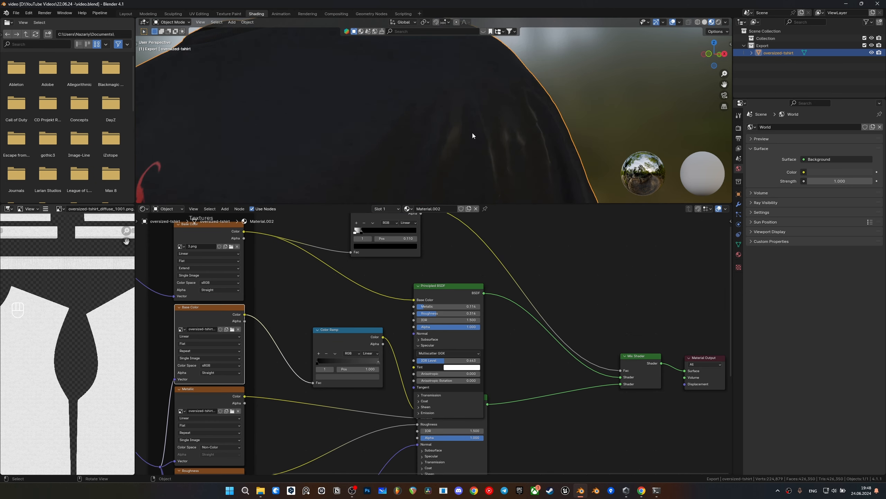
pyautogui.scroll(-4, 472, 143)
pyautogui.keyDown('shift'); pyautogui.moveTo(472, 149); pyautogui.dragTo(480, 105, button='middle'); pyautogui.keyUp('shift')
pyautogui.scroll(1, 435, 319)
pyautogui.scroll(2, 488, 94)
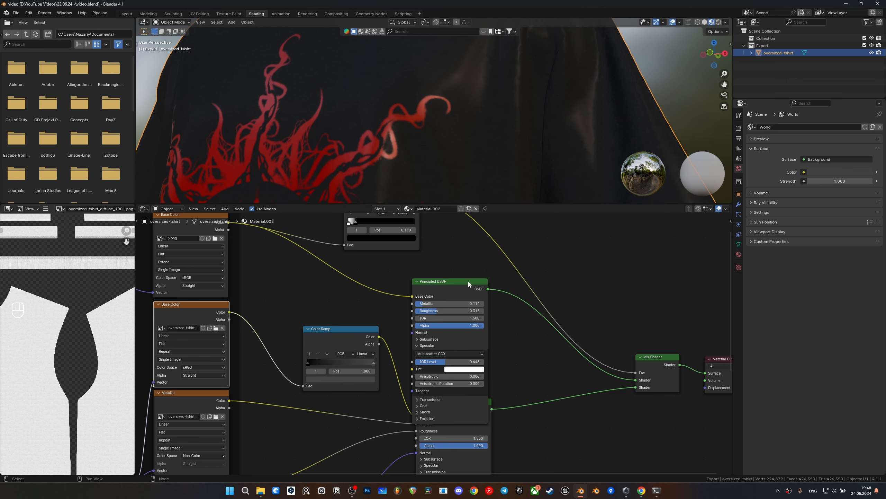
# Separate the print's Principled BSDF from the shader node below it and move its Color Ramp above the Textures frame
pyautogui.scroll(2, 334, 324)
pyautogui.moveTo(455, 334); pyautogui.dragTo(440, 362, button='middle')
pyautogui.moveTo(443, 306); pyautogui.dragTo(447, 267)
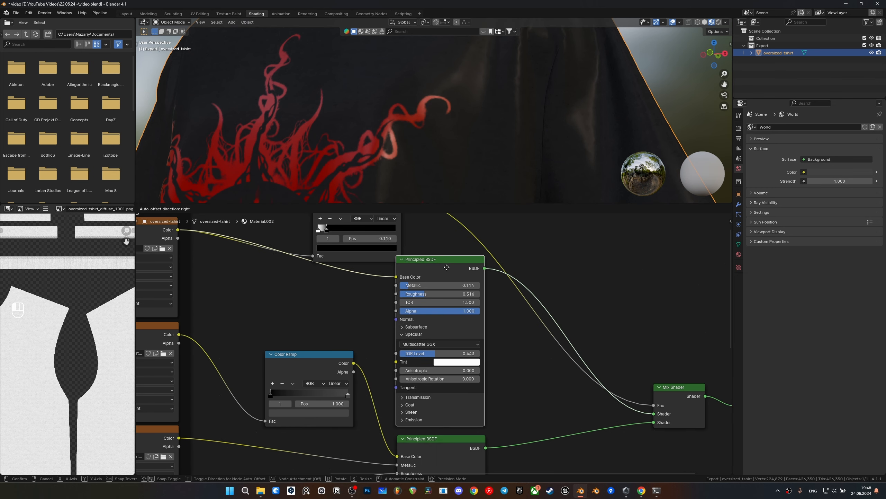
pyautogui.moveTo(447, 267); pyautogui.dragTo(455, 312, button='middle')
pyautogui.moveTo(356, 241)
pyautogui.mouseDown()
pyautogui.moveTo(352, 222)
pyautogui.moveTo(343, 249)
pyautogui.mouseUp()
pyautogui.moveTo(407, 321); pyautogui.dragTo(355, 266, button='middle')
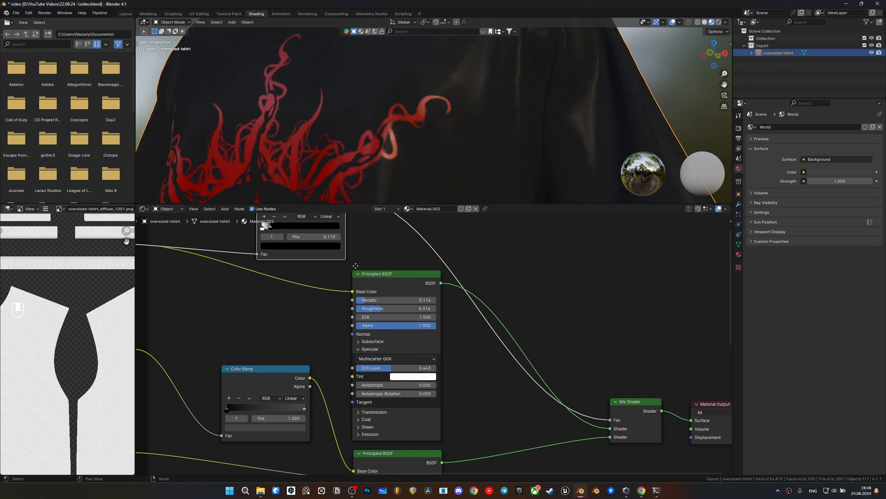
pyautogui.moveTo(366, 278); pyautogui.dragTo(422, 251)
pyautogui.moveTo(386, 283); pyautogui.dragTo(404, 320, button='middle')
pyautogui.scroll(-3, 404, 321)
pyautogui.moveTo(330, 270); pyautogui.dragTo(372, 292, button='middle')
pyautogui.moveTo(372, 290); pyautogui.dragTo(347, 247)
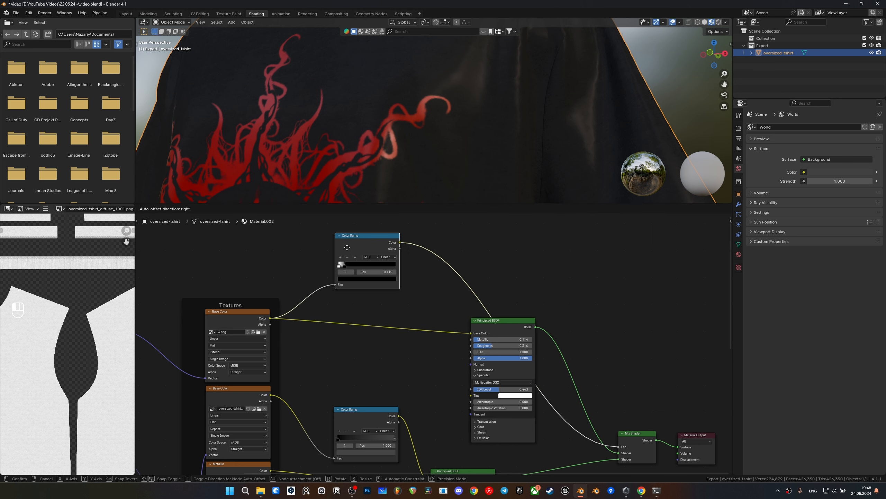
# Duplicate the print mask's Color Ramp and wire 3.png's Color through the copy into the print shader's Roughness
pyautogui.hotkey('shift', 'd')
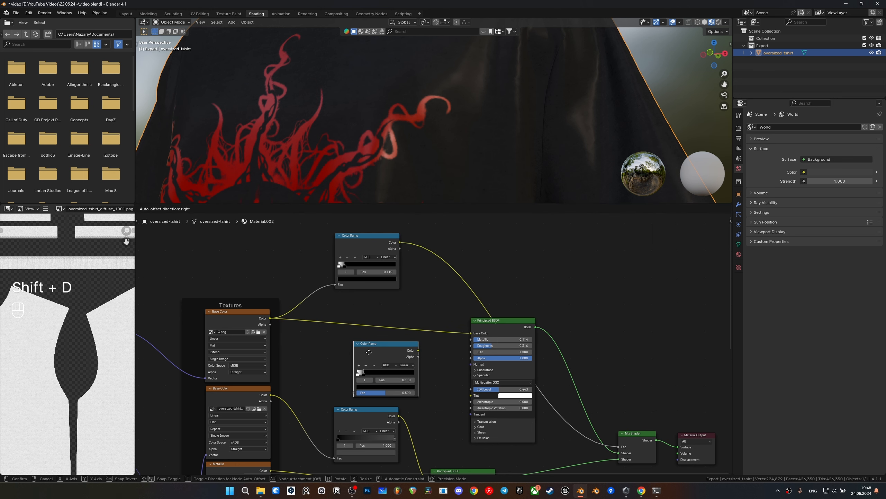
pyautogui.click(369, 352)
pyautogui.moveTo(269, 318); pyautogui.dragTo(355, 392)
pyautogui.moveTo(438, 363); pyautogui.dragTo(388, 339, button='middle')
pyautogui.scroll(1, 421, 354)
pyautogui.moveTo(363, 326); pyautogui.dragTo(428, 319)
pyautogui.moveTo(418, 359); pyautogui.dragTo(484, 342, button='middle')
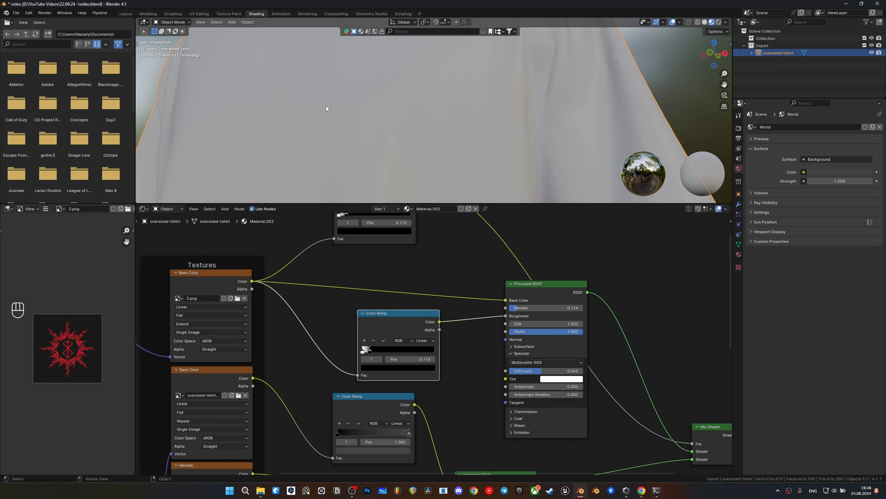
# Examine the reflections on the print's flames and central rune from near and far
pyautogui.scroll(-4, 326, 105)
pyautogui.scroll(3, 376, 119)
pyautogui.scroll(1, 417, 110)
pyautogui.keyDown('shift'); pyautogui.moveTo(413, 144); pyautogui.dragTo(422, 90, button='middle'); pyautogui.keyUp('shift')
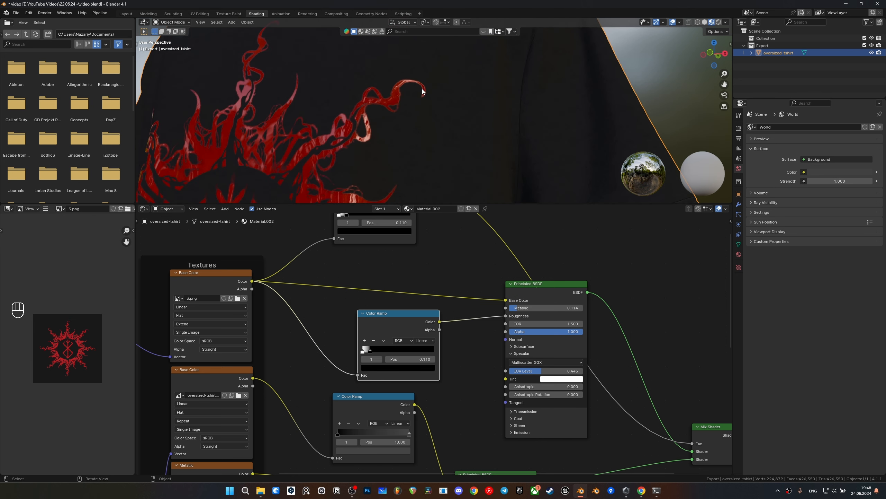
pyautogui.scroll(1, 423, 91)
pyautogui.scroll(1, 410, 317)
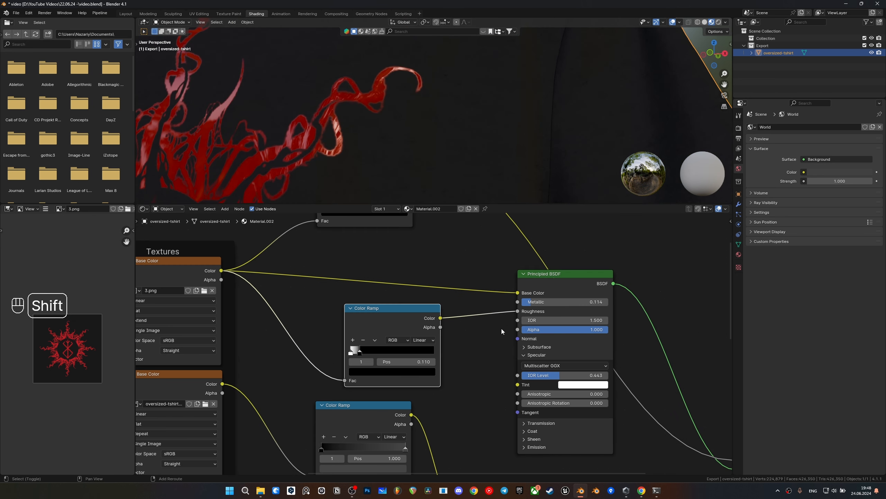
pyautogui.keyDown('shift'); pyautogui.moveTo(501, 331); pyautogui.dragTo(506, 302, button='middle'); pyautogui.keyUp('shift')
pyautogui.scroll(-5, 384, 133)
pyautogui.keyDown('shift'); pyautogui.moveTo(356, 150); pyautogui.dragTo(393, 119, button='middle'); pyautogui.keyUp('shift')
pyautogui.scroll(1, 393, 119)
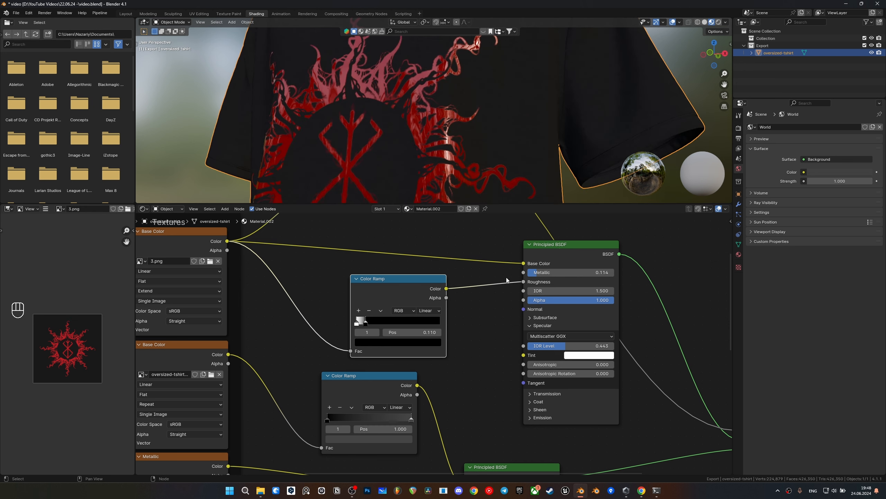
# Lighten the roughness Color Ramp's stop at position 0.110 from black to a mid grey
pyautogui.scroll(2, 507, 279)
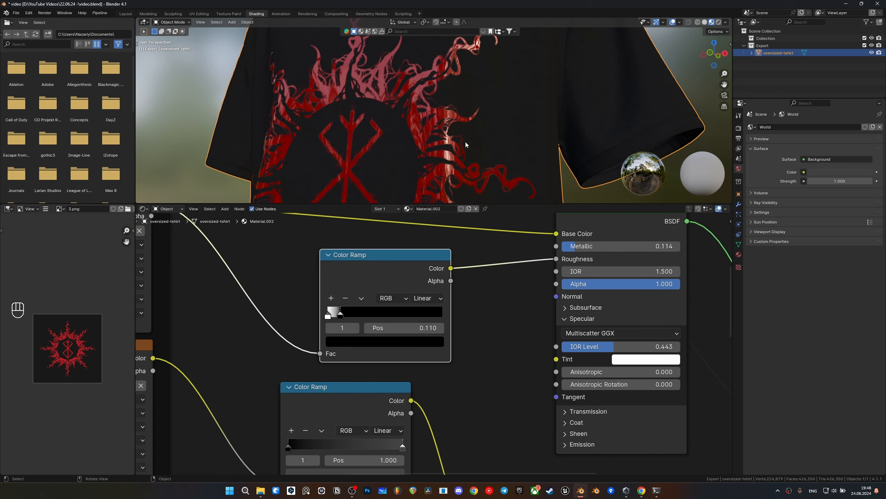
pyautogui.click(358, 339)
pyautogui.moveTo(436, 250); pyautogui.dragTo(435, 217)
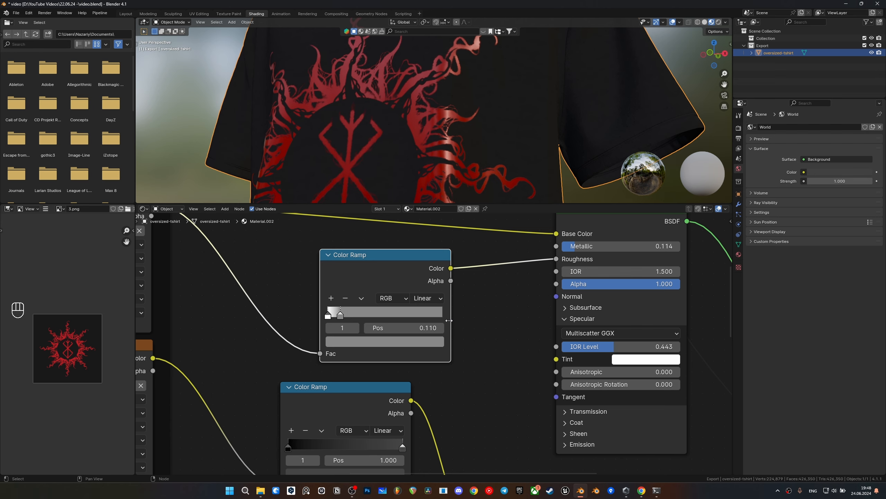
# Link the roughness Color Ramp's Color to the print shader's Metallic input as well and save the project file
pyautogui.moveTo(449, 320); pyautogui.dragTo(365, 355, button='middle')
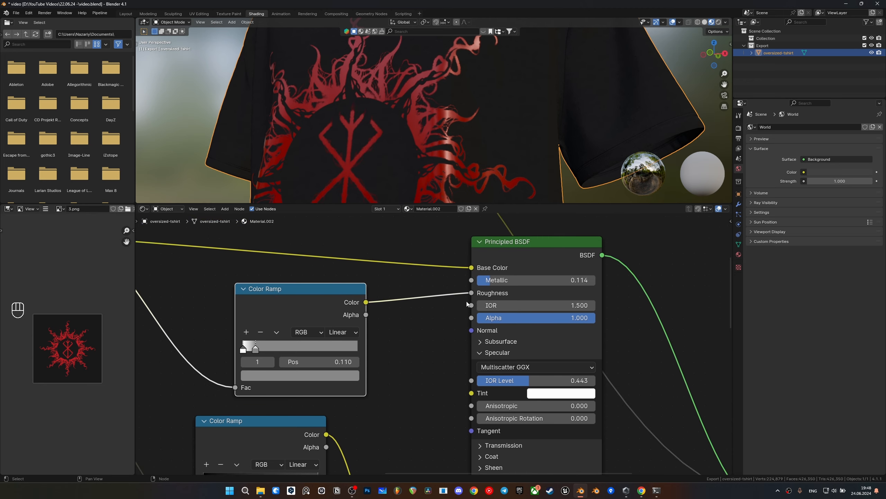
pyautogui.moveTo(467, 379); pyautogui.dragTo(400, 335, button='middle')
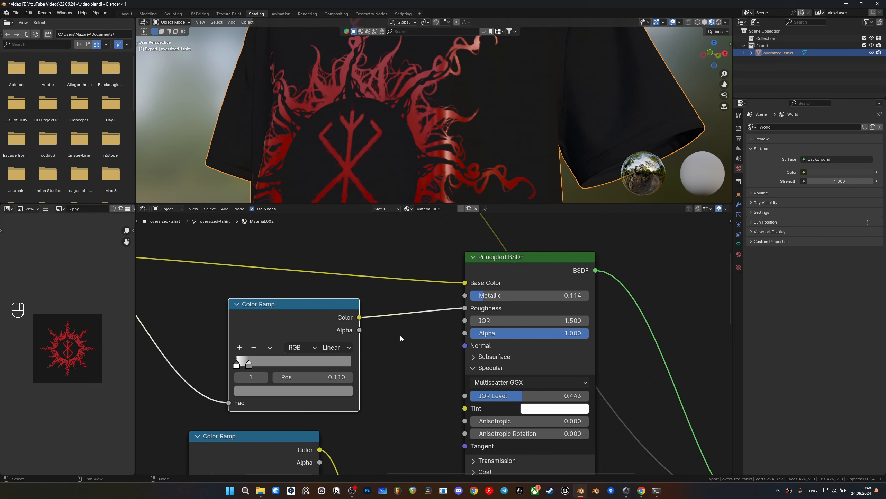
pyautogui.moveTo(360, 318); pyautogui.dragTo(465, 297)
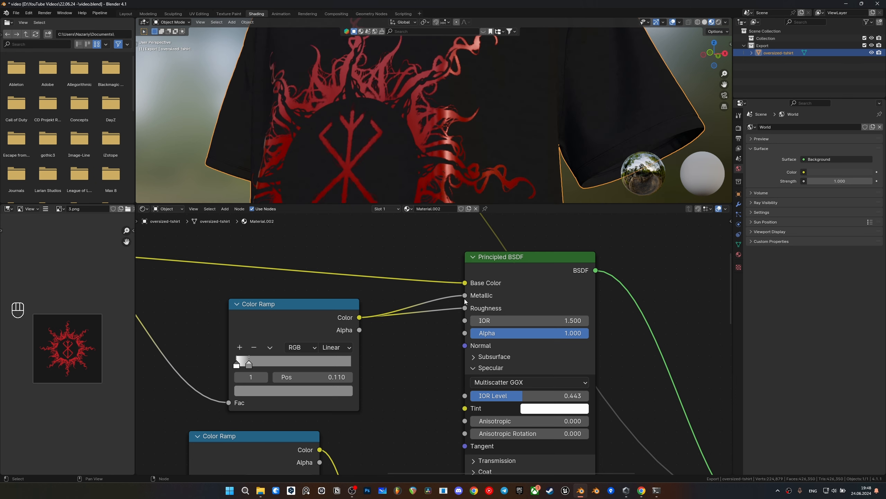
pyautogui.moveTo(464, 298); pyautogui.dragTo(450, 260, button='middle')
pyautogui.scroll(-3, 514, 117)
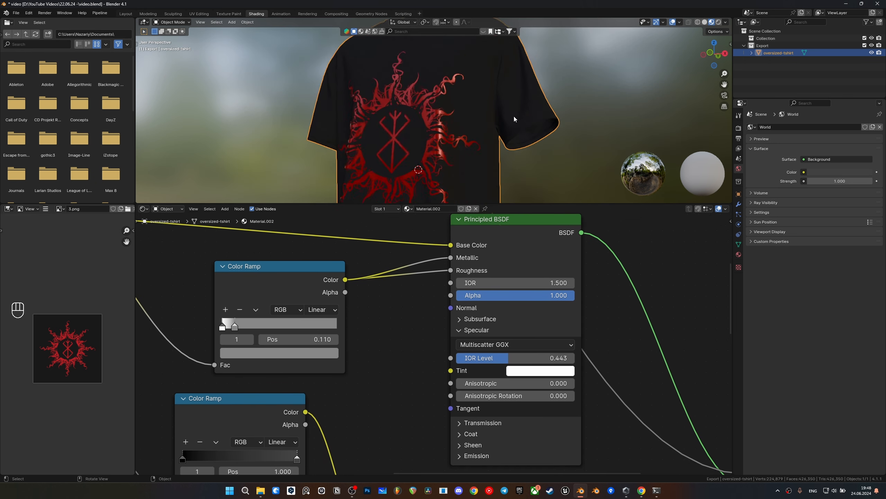
pyautogui.moveTo(513, 119); pyautogui.dragTo(431, 113, button='middle')
pyautogui.hotkey('ctrl', 's')
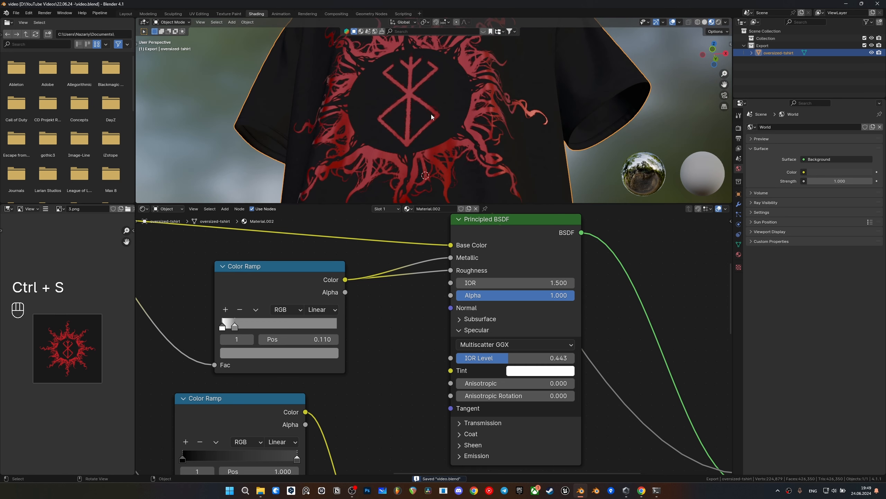
# Add a Bump node between the roughness Color Ramp and the print's Principled BSDF
pyautogui.scroll(-3, 431, 114)
pyautogui.moveTo(409, 326); pyautogui.dragTo(406, 292, button='middle')
pyautogui.hotkey('shift', 'a')
pyautogui.write('bum')
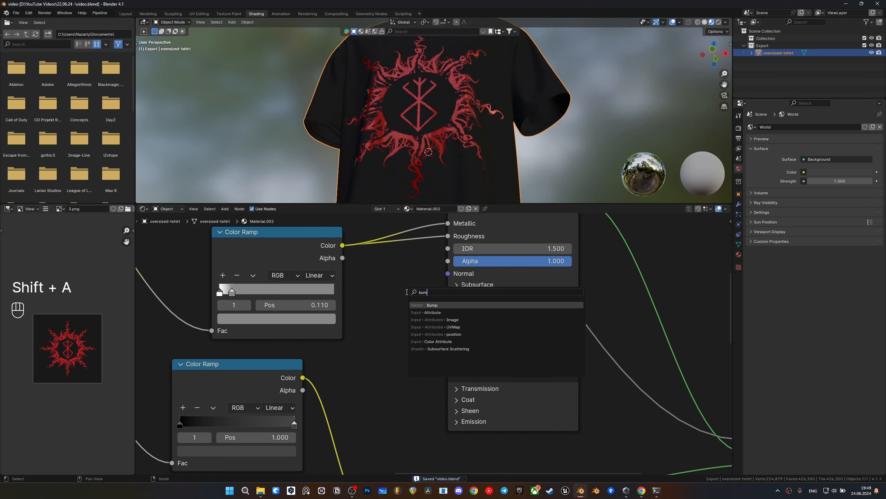
pyautogui.press('Return')
pyautogui.click(370, 325)
# Move the print's Principled BSDF away from the Bump node, reposition the Bump node in the gap, and save the file
pyautogui.scroll(5, 535, 90)
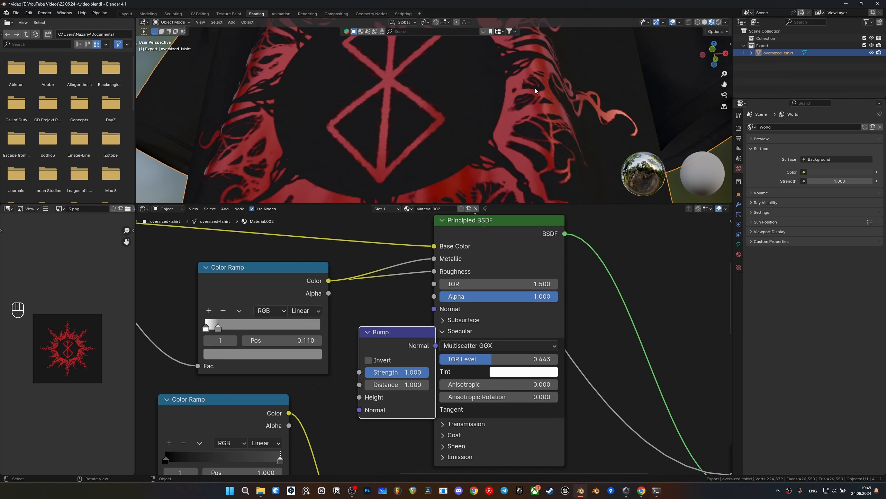
pyautogui.keyDown('shift'); pyautogui.moveTo(536, 90); pyautogui.dragTo(523, 107, button='middle'); pyautogui.keyUp('shift')
pyautogui.moveTo(640, 339); pyautogui.dragTo(530, 352, button='middle')
pyautogui.scroll(-3, 530, 352)
pyautogui.moveTo(388, 277); pyautogui.dragTo(449, 277)
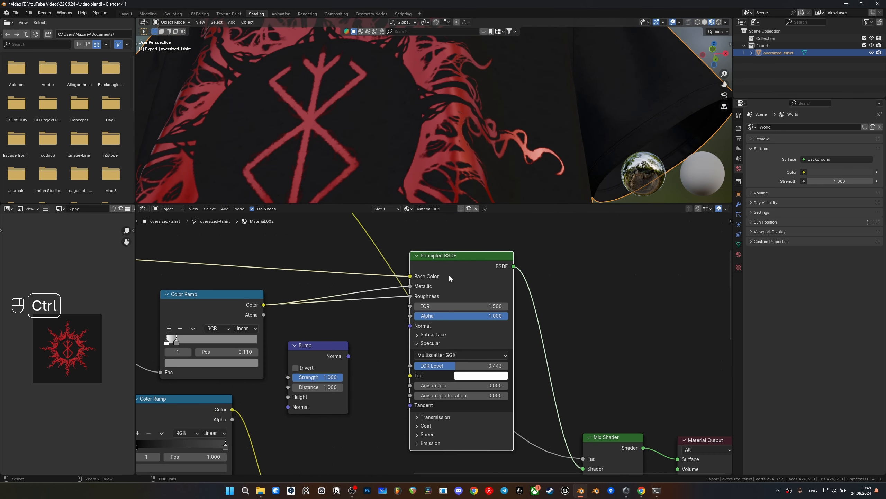
pyautogui.hotkey('ctrl', 's')
pyautogui.scroll(2, 297, 351)
pyautogui.moveTo(267, 348); pyautogui.dragTo(292, 332)
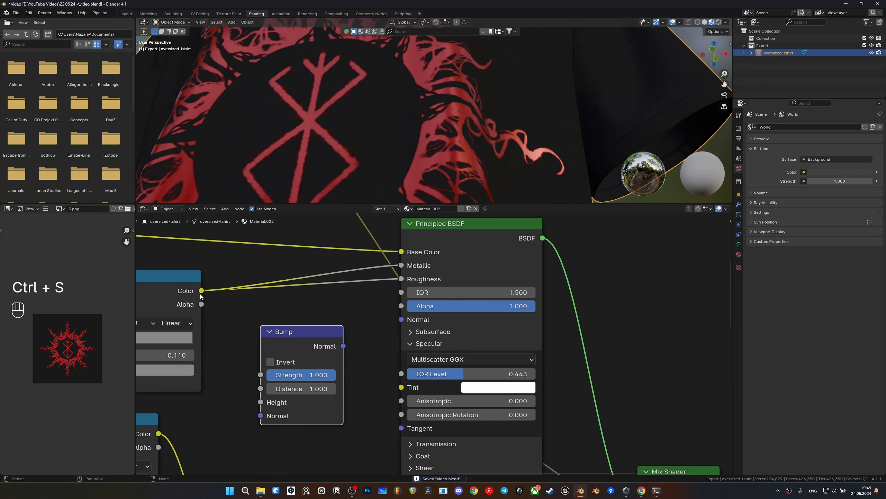
# Connect the roughness Color Ramp's Color to the Bump's Height and the Bump's Normal to the print shader's Normal
pyautogui.moveTo(201, 291); pyautogui.dragTo(251, 352)
pyautogui.moveTo(259, 403); pyautogui.dragTo(260, 401)
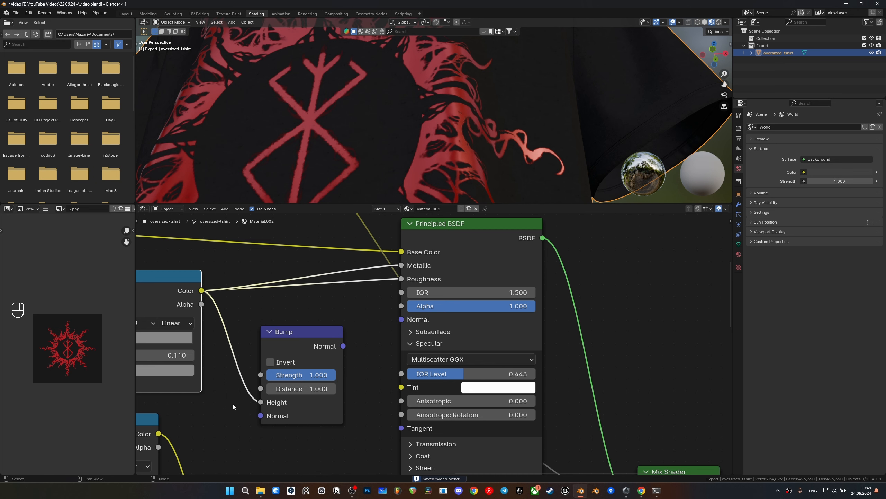
pyautogui.moveTo(343, 346); pyautogui.dragTo(401, 319)
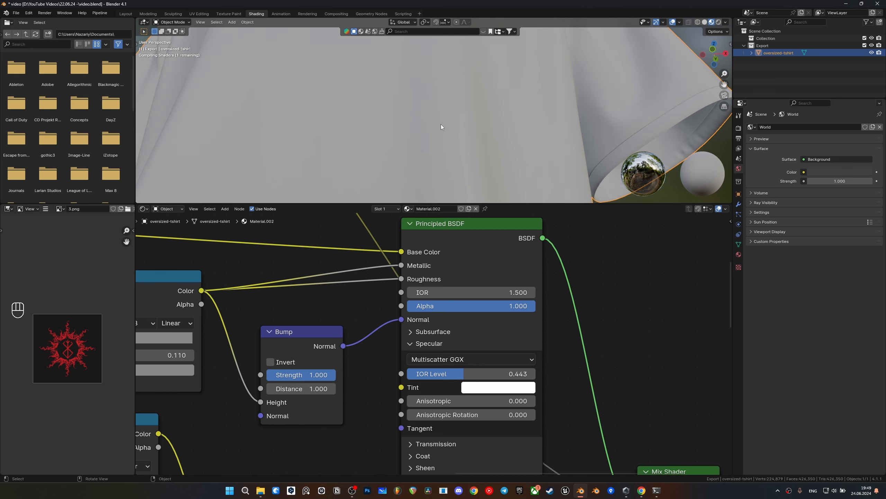
# Inspect the print's raised edges, lower the Bump Strength to 0.266 and save the project file
pyautogui.moveTo(458, 135); pyautogui.dragTo(437, 152, button='middle')
pyautogui.scroll(3, 437, 102)
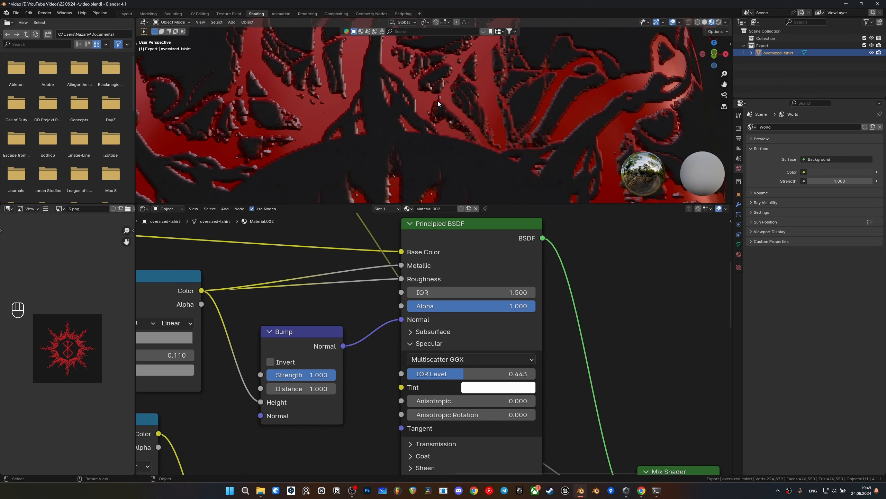
pyautogui.scroll(3, 437, 97)
pyautogui.scroll(-5, 439, 98)
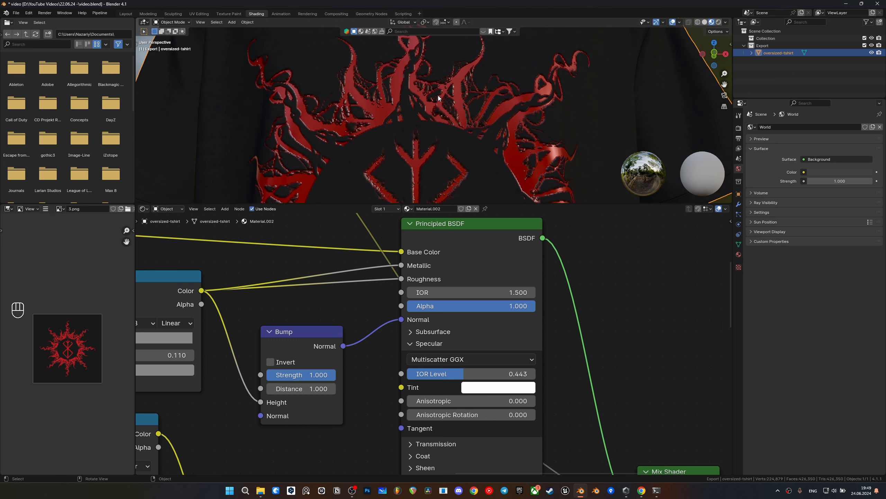
pyautogui.scroll(1, 490, 119)
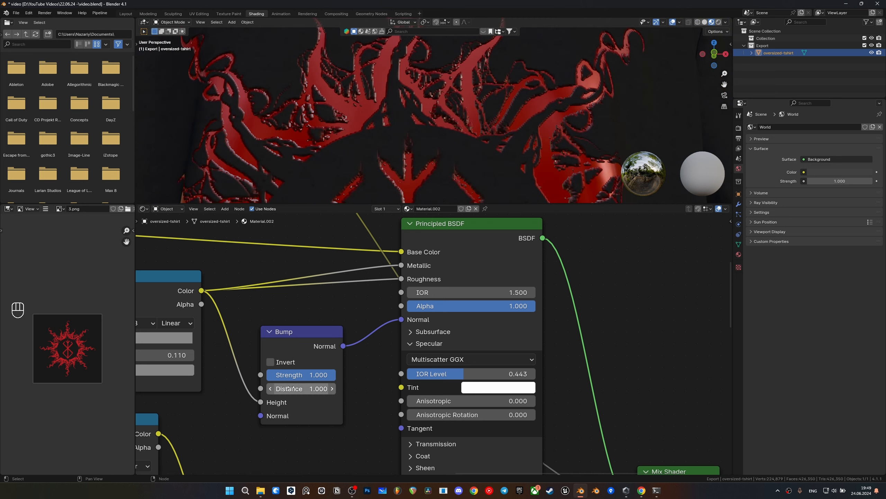
pyautogui.scroll(1, 290, 389)
pyautogui.moveTo(299, 385); pyautogui.dragTo(243, 379)
pyautogui.scroll(-5, 489, 140)
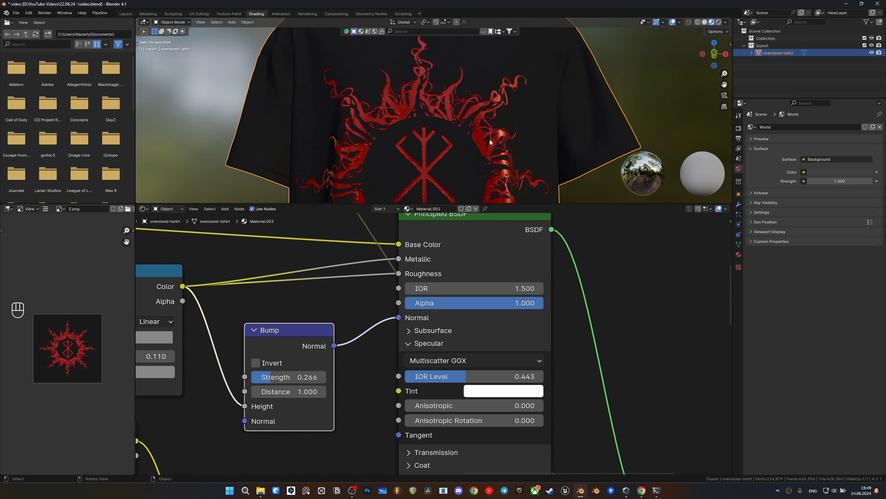
pyautogui.moveTo(478, 140); pyautogui.dragTo(453, 114, button='middle')
pyautogui.scroll(3, 453, 114)
pyautogui.hotkey('ctrl', 's')
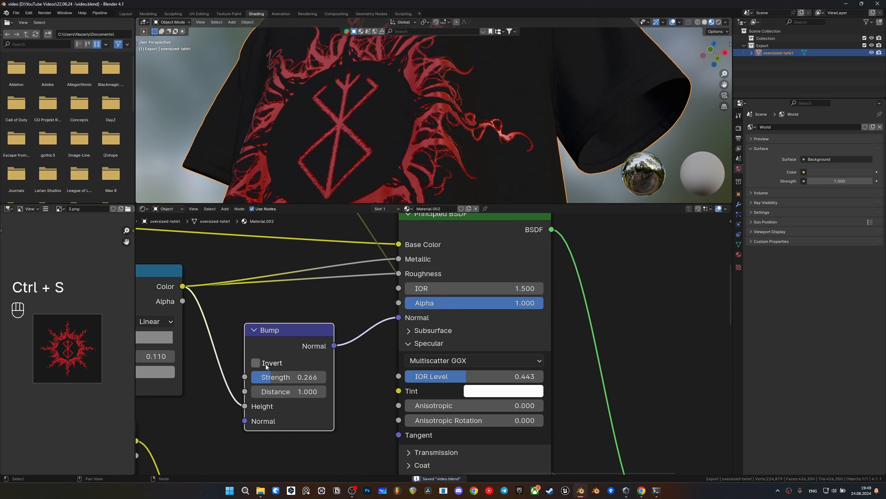
# Set the Bump node's Strength to 0.2, save the project file and check the print on the shirt
pyautogui.doubleClick(294, 377)
pyautogui.moveTo(294, 378); pyautogui.dragTo(269, 378)
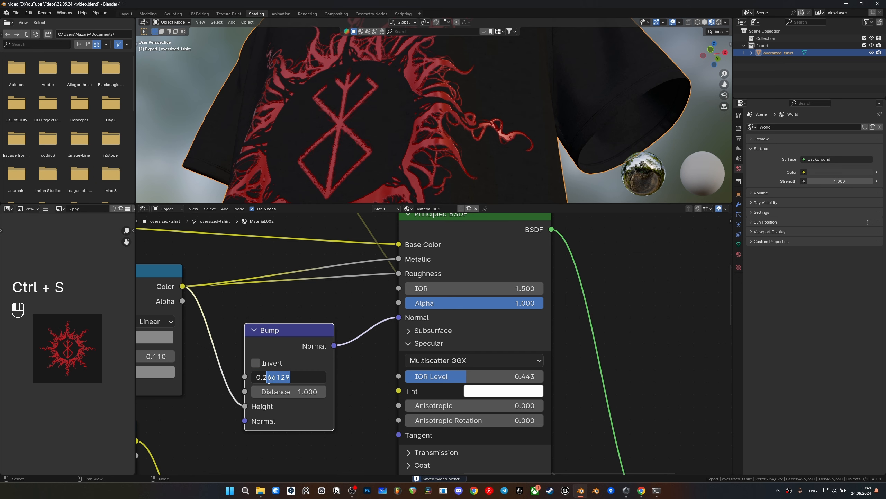
pyautogui.press('BackSpace')
pyautogui.press('Return')
pyautogui.hotkey('ctrl', 's')
pyautogui.scroll(-5, 372, 123)
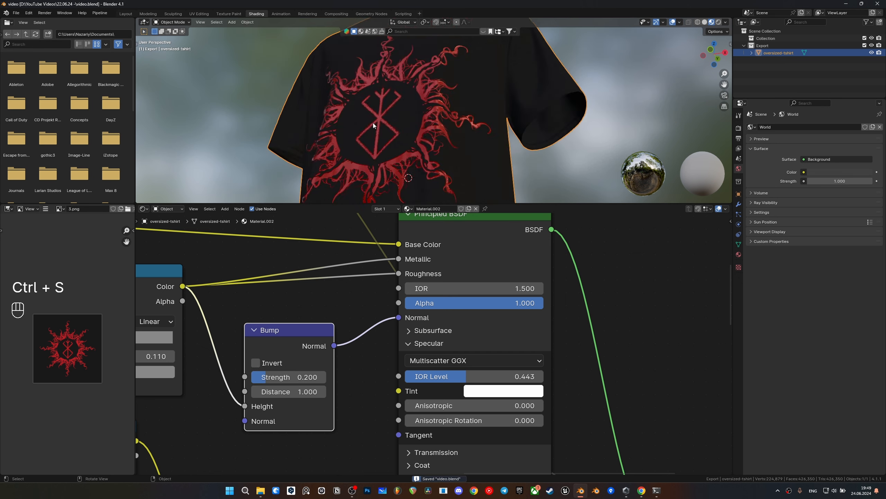
pyautogui.moveTo(373, 123); pyautogui.dragTo(421, 132, button='middle')
pyautogui.scroll(5, 447, 72)
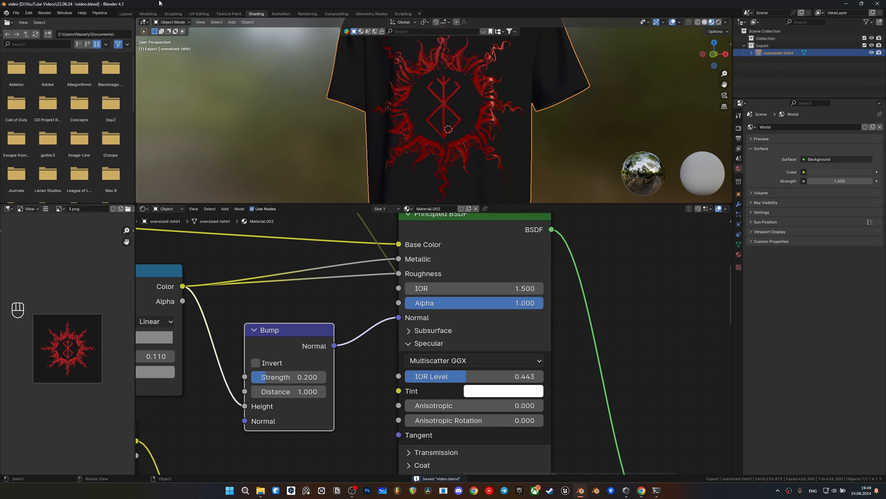
# Switch to the Layout workspace, view the whole T-shirt at an angle and save the project file
pyautogui.click(126, 14)
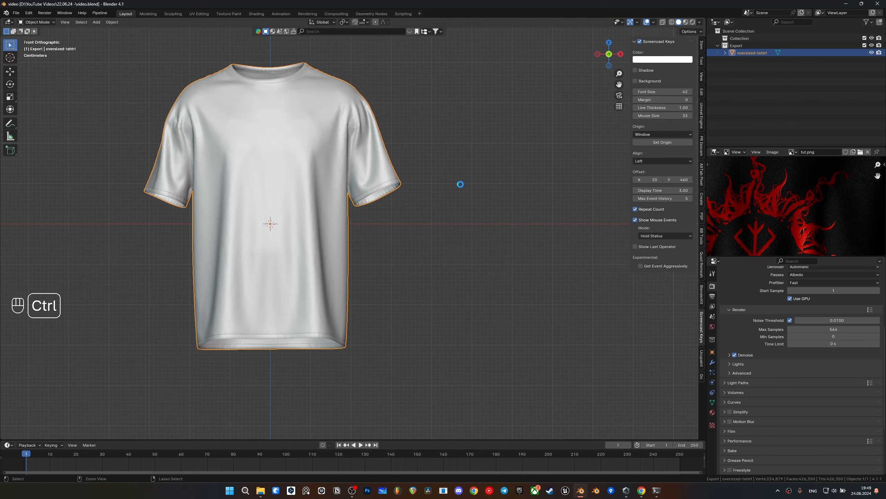
pyautogui.hotkey('ctrl', 's')
pyautogui.keyDown('shift'); pyautogui.moveTo(460, 184); pyautogui.dragTo(360, 308, button='middle'); pyautogui.keyUp('shift')
pyautogui.hotkey('ctrl', 's')
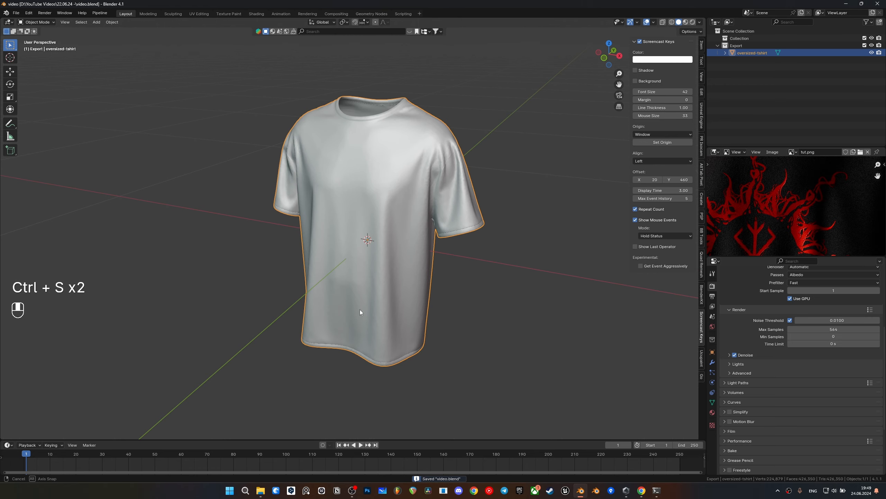
# Rotate the T-shirt about -17° around the global Z axis and deselect it
pyautogui.scroll(-2, 360, 309)
pyautogui.press('r')
pyautogui.press('z')
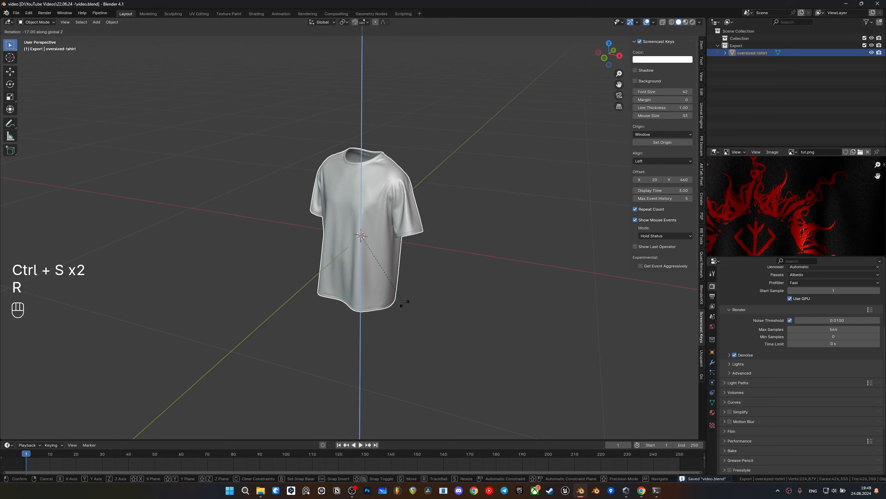
pyautogui.rightClick(405, 303)
pyautogui.click(441, 244)
# Add a plane from the front view and rotate it 90° about the X axis to make an upright backdrop
pyautogui.press('`')
pyautogui.hotkey('shift', 'a')
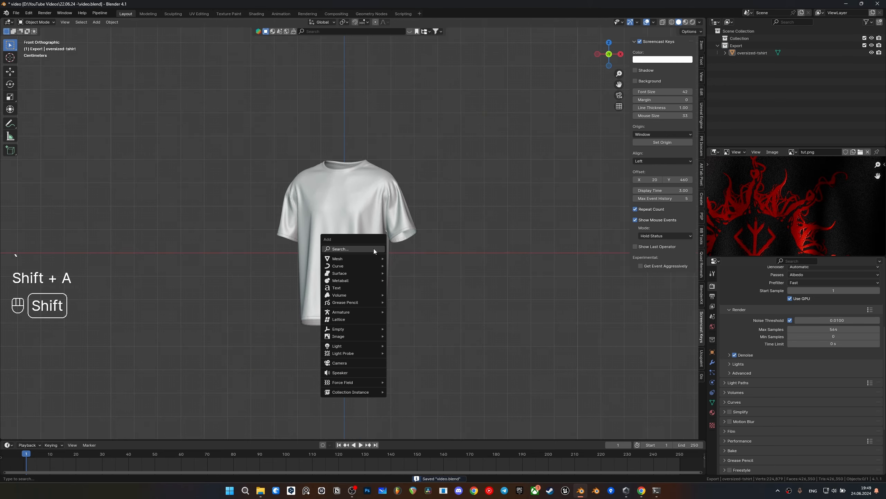
pyautogui.moveTo(358, 258)
pyautogui.click(401, 258)
pyautogui.moveTo(401, 257); pyautogui.dragTo(374, 264, button='middle')
pyautogui.write('rx')
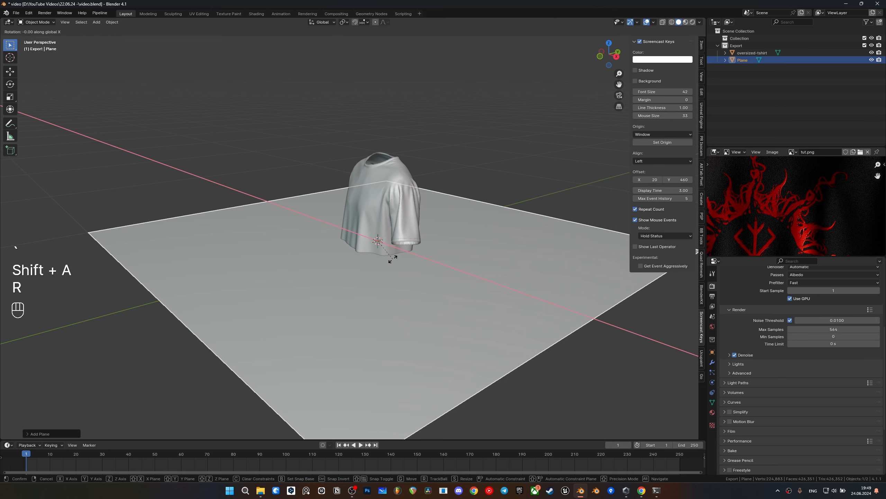
pyautogui.write('90')
pyautogui.press('Return')
# Move the plane along Y behind the T-shirt, scale it up as a large backdrop and save the project file
pyautogui.scroll(-6, 401, 244)
pyautogui.press('g')
pyautogui.press('y')
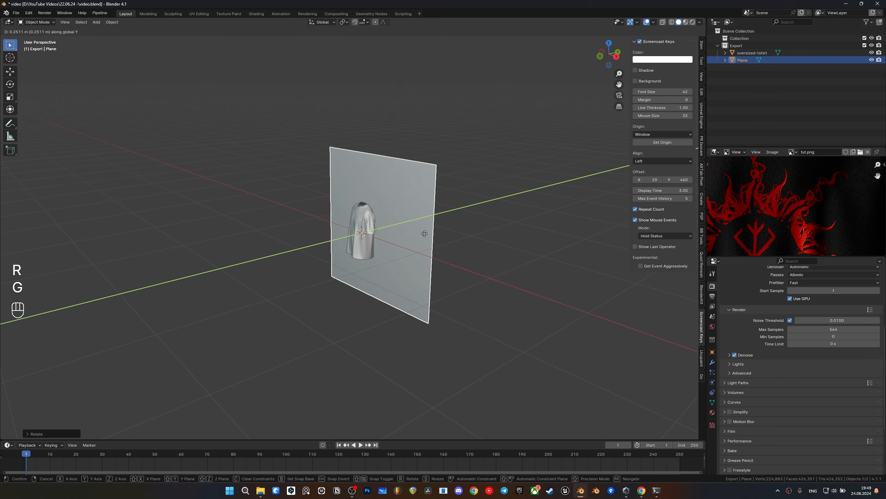
pyautogui.click(511, 214)
pyautogui.press('s')
pyautogui.click(562, 244)
pyautogui.hotkey('ctrl', 's')
# Add a camera from the front view and move it along Y out in front of the T-shirt
pyautogui.press('`')
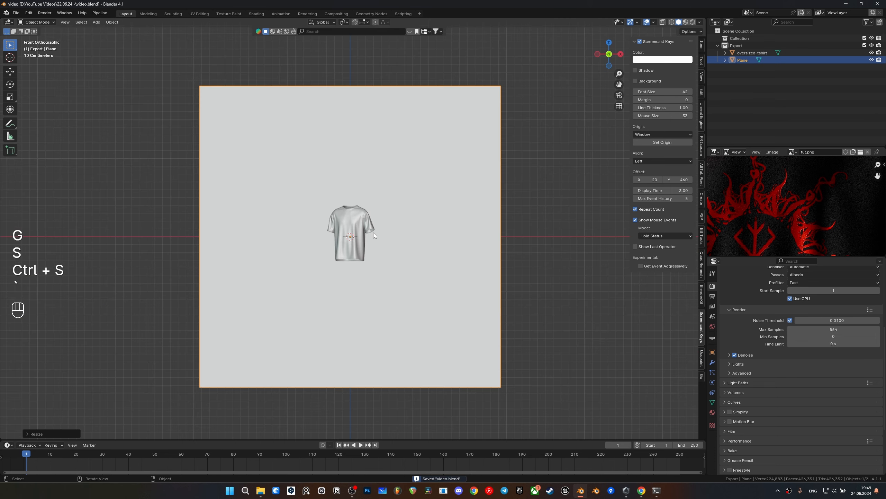
pyautogui.hotkey('shift', 'a')
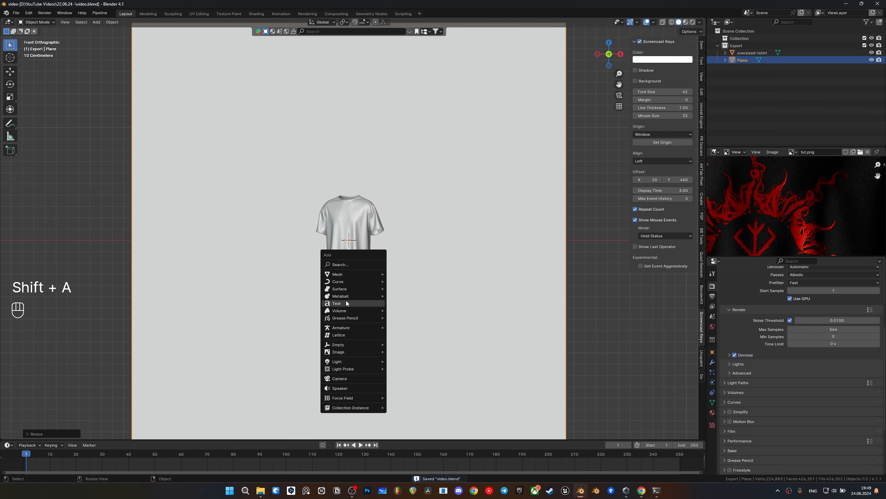
pyautogui.click(346, 379)
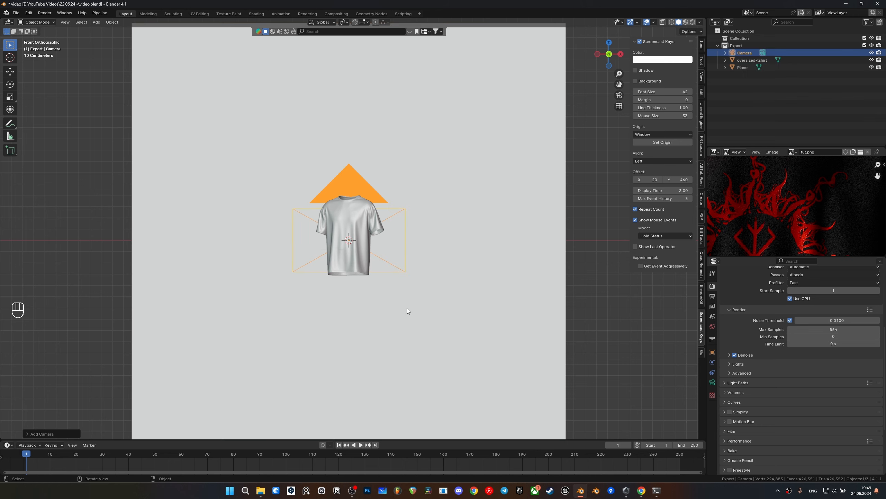
pyautogui.press('g')
pyautogui.press('y')
pyautogui.click(410, 265)
# Look through the camera and adjust its distance along Y so the whole T-shirt fits large within the frame
pyautogui.press('`')
pyautogui.click(318, 351)
pyautogui.press('g')
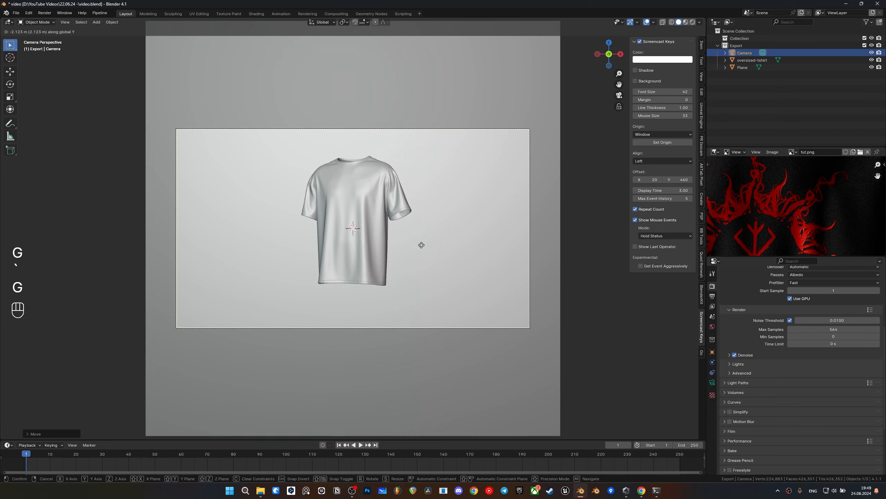
pyautogui.press('g')
pyautogui.rightClick(430, 259)
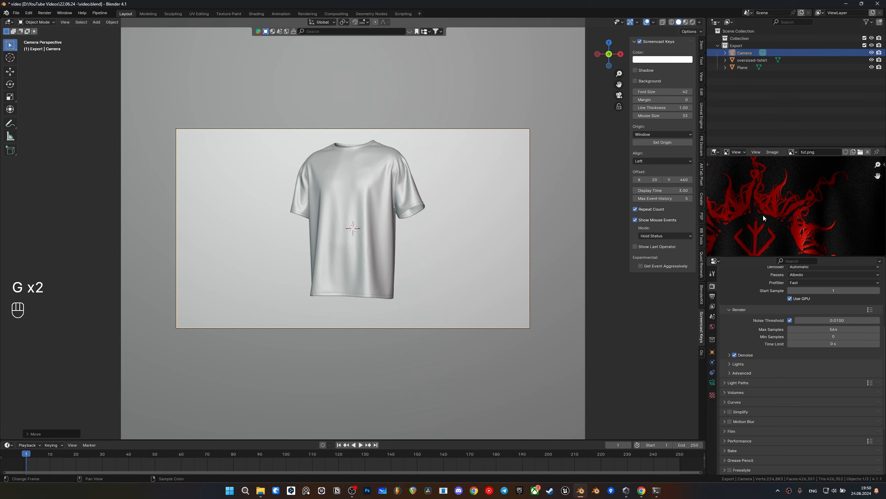
pyautogui.press('g')
pyautogui.rightClick(452, 262)
pyautogui.press('g')
pyautogui.press('z')
pyautogui.rightClick(450, 255)
# Match the reference framing by moving the camera closer along Y and raising it about 0.10 m along Z, cropping the shirt's hem
pyautogui.scroll(-3, 791, 209)
pyautogui.scroll(-3, 791, 207)
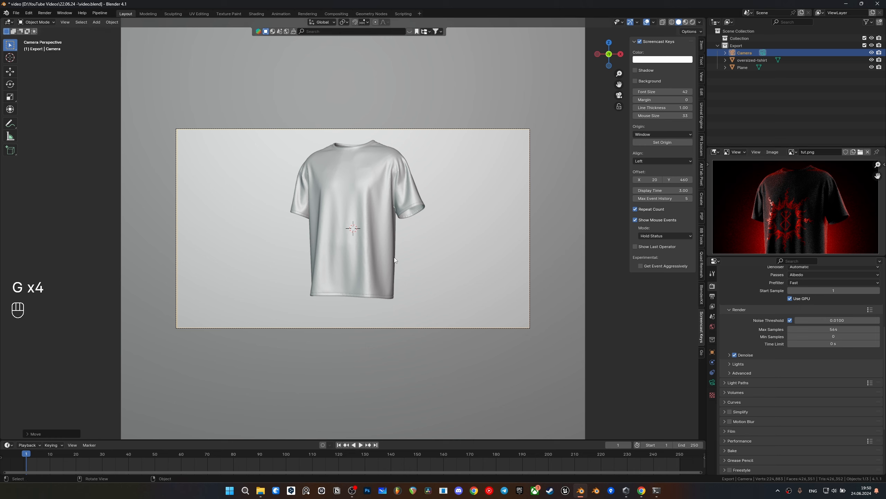
pyautogui.press('g')
pyautogui.press('y')
pyautogui.click(391, 285)
pyautogui.press('g')
pyautogui.press('z')
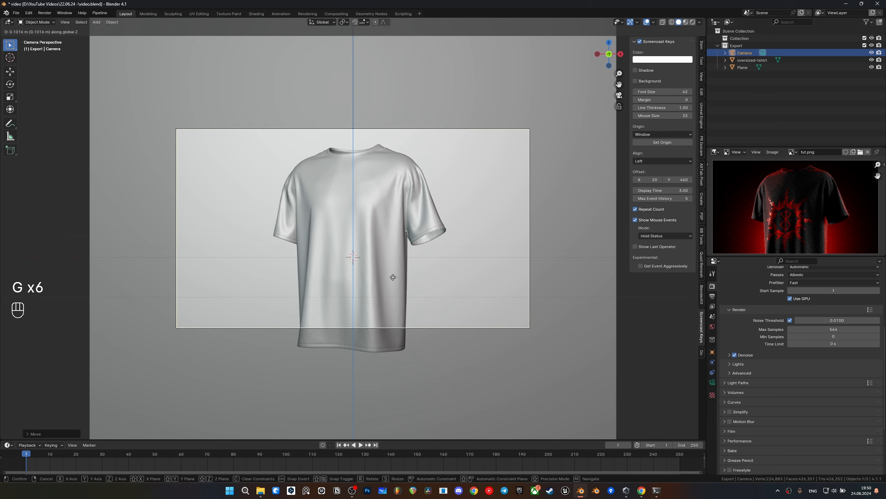
pyautogui.click(393, 277)
pyautogui.press('g')
pyautogui.press('g')
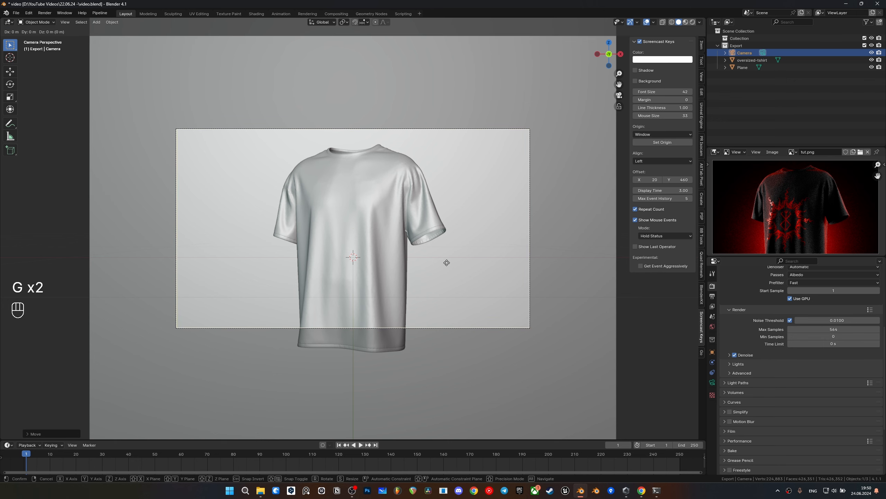
# Move the camera about 0.02 m along the Y axis to adjust the T-shirt framing, and save the file
pyautogui.press('y')
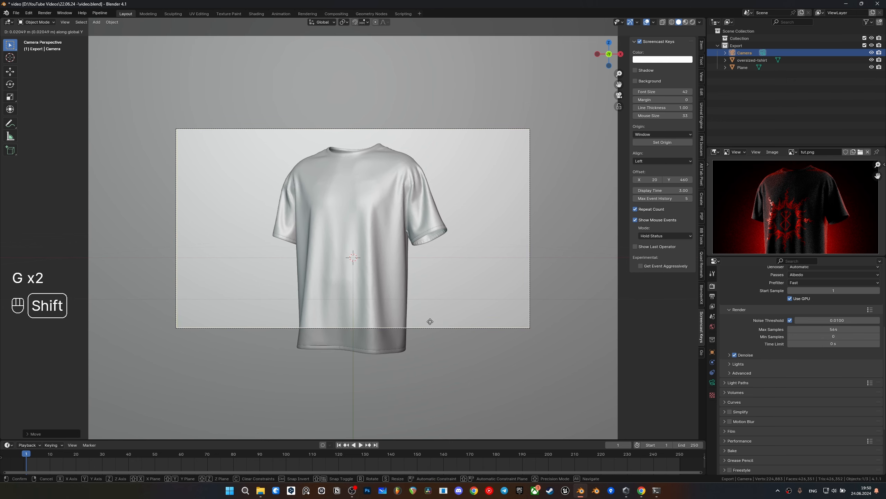
pyautogui.click(430, 322)
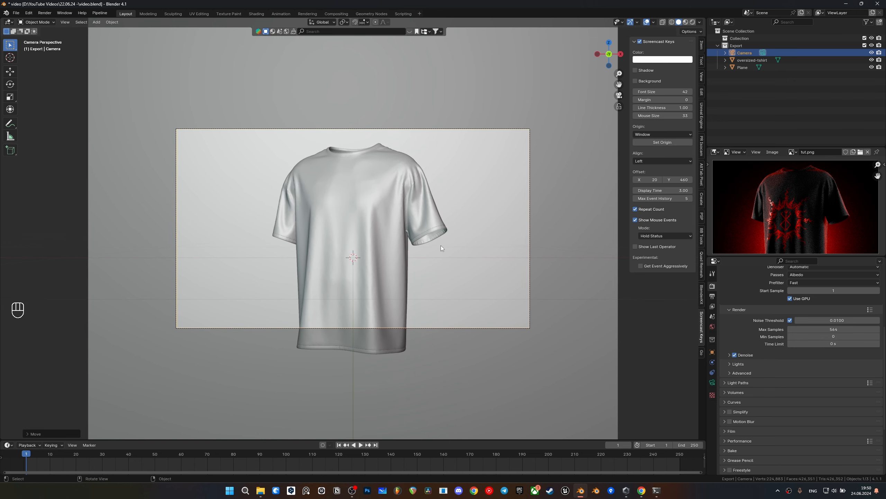
pyautogui.hotkey('ctrl', 's')
pyautogui.hotkey('ctrl', 's')
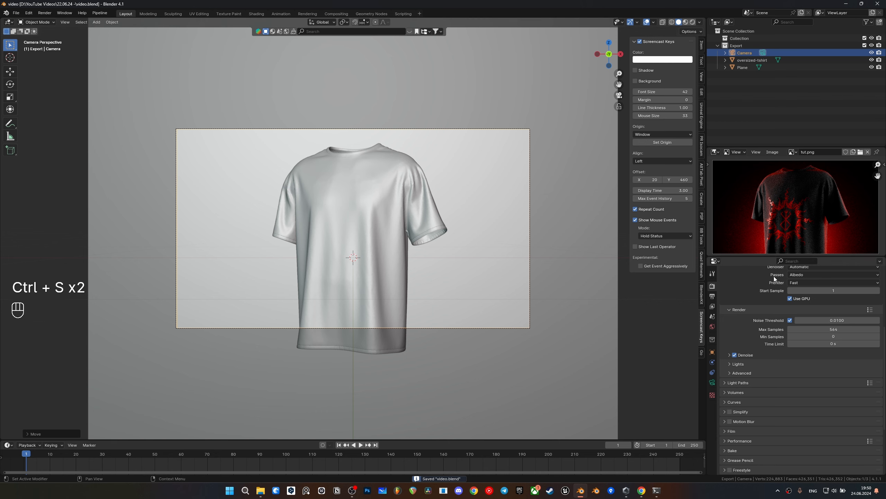
# Switch the viewport to rendered shading and set the world background strength to 0
pyautogui.scroll(6, 774, 276)
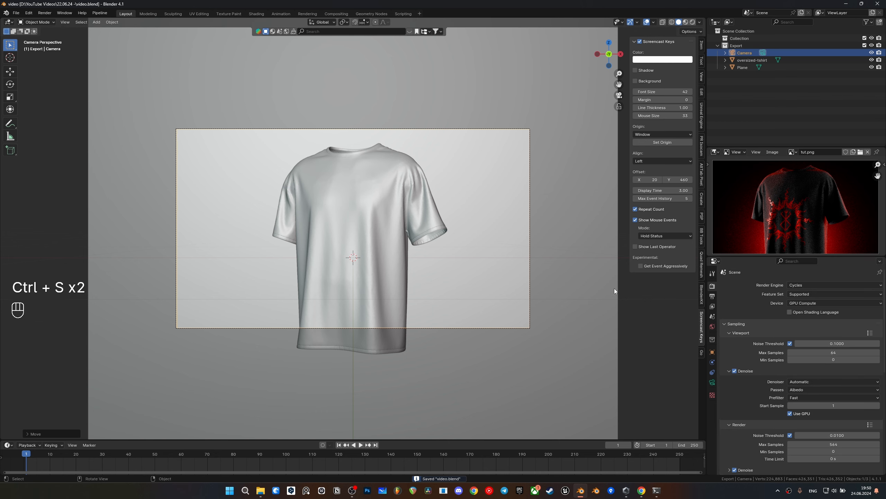
pyautogui.press('z')
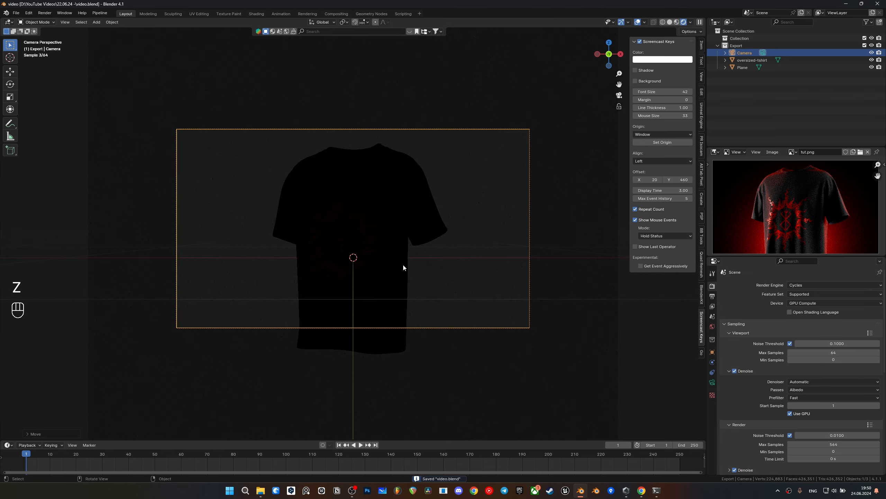
pyautogui.click(712, 326)
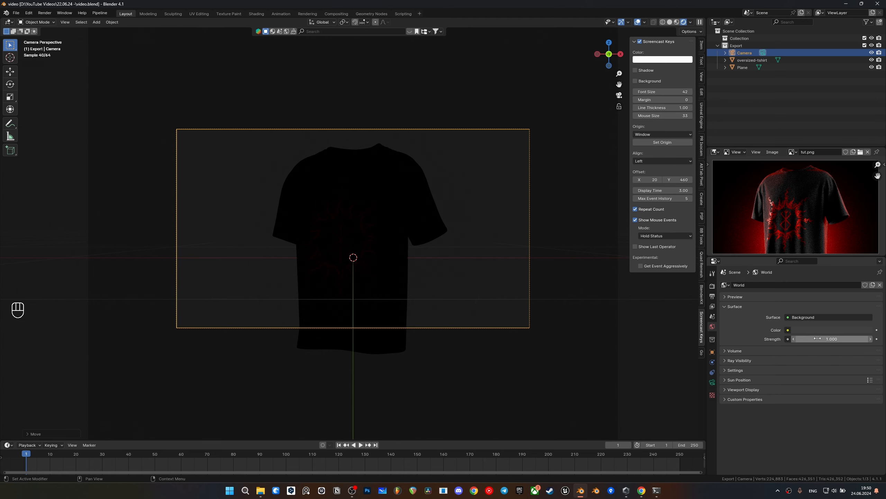
pyautogui.moveTo(818, 338); pyautogui.dragTo(761, 338)
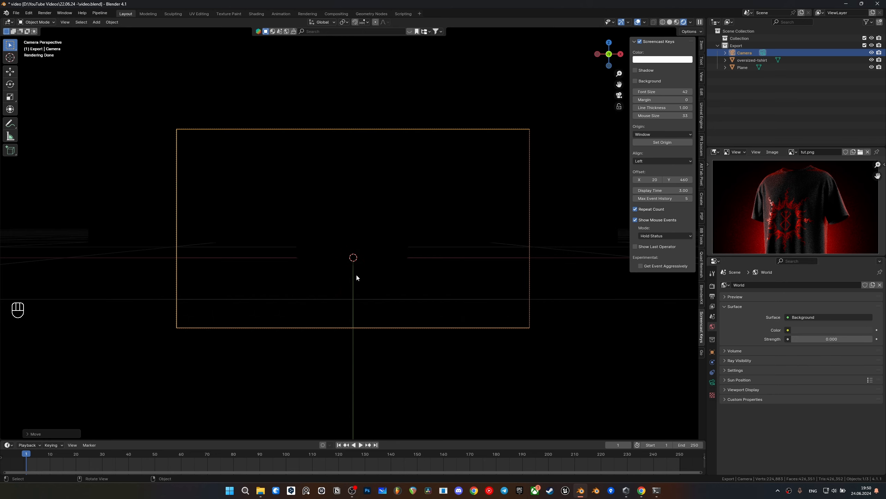
# Add an area light, place it in front of the T-shirt's upper-left side, and scale it down
pyautogui.hotkey('shift', 'a')
pyautogui.moveTo(371, 268)
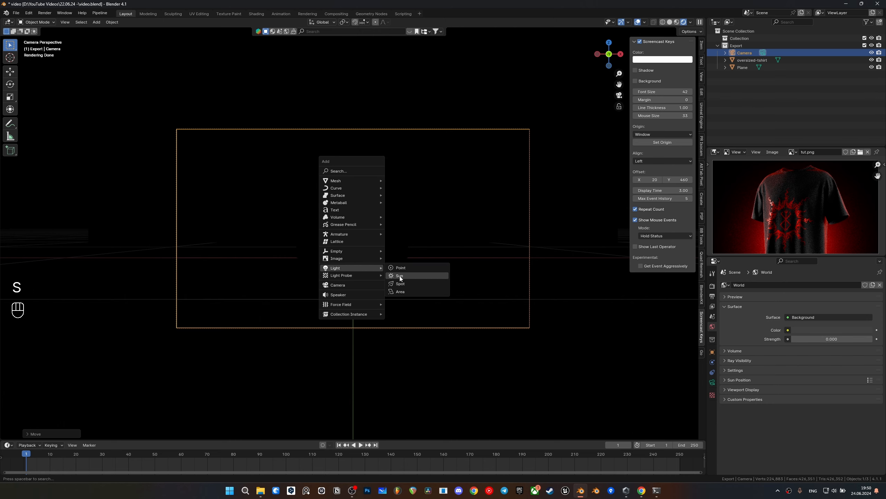
pyautogui.click(406, 292)
pyautogui.press('r')
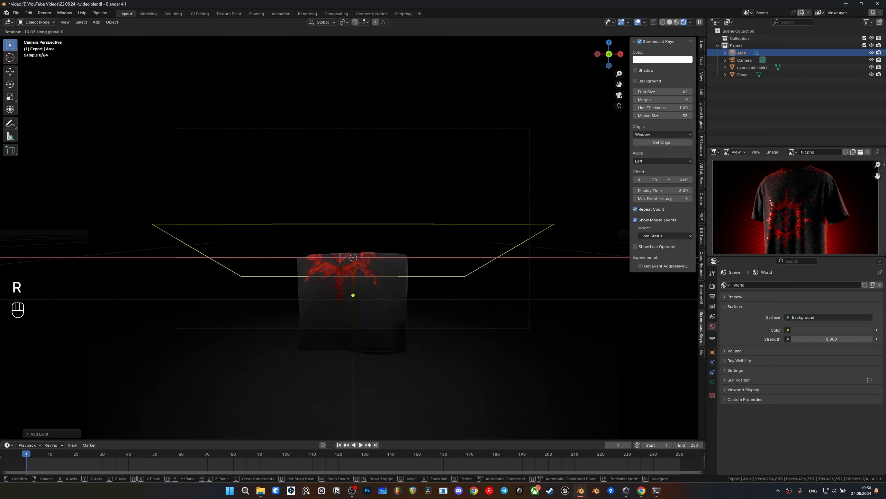
pyautogui.press('g')
pyautogui.press('s')
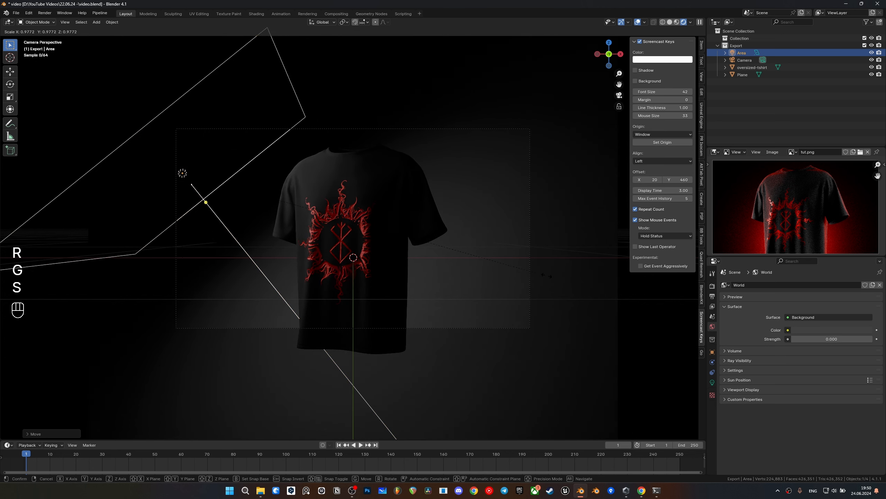
pyautogui.click(433, 251)
# Rotate the area light about the Y axis toward the T-shirt and move it farther out to the shirt's left
pyautogui.press('r')
pyautogui.press('x')
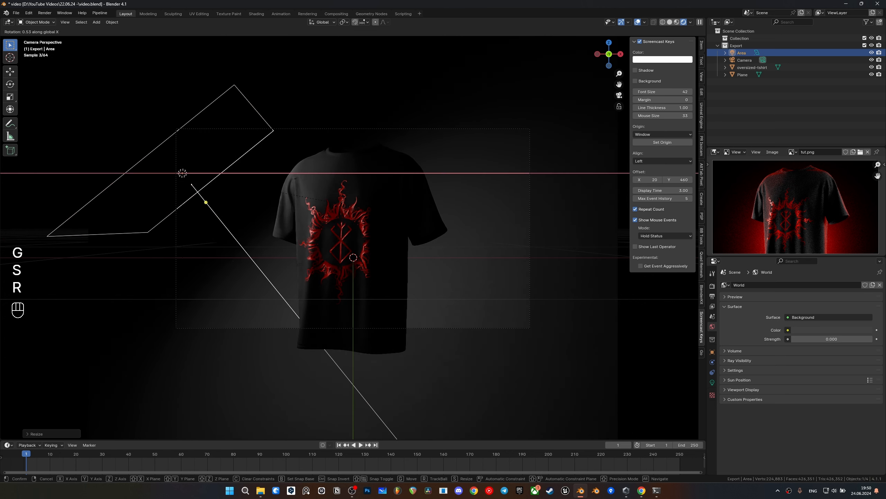
pyautogui.press('y')
pyautogui.click(422, 144)
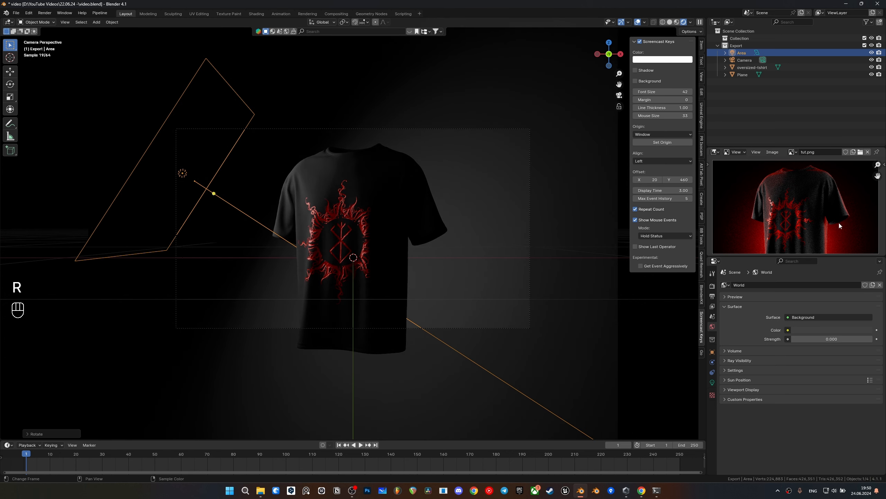
pyautogui.press('g')
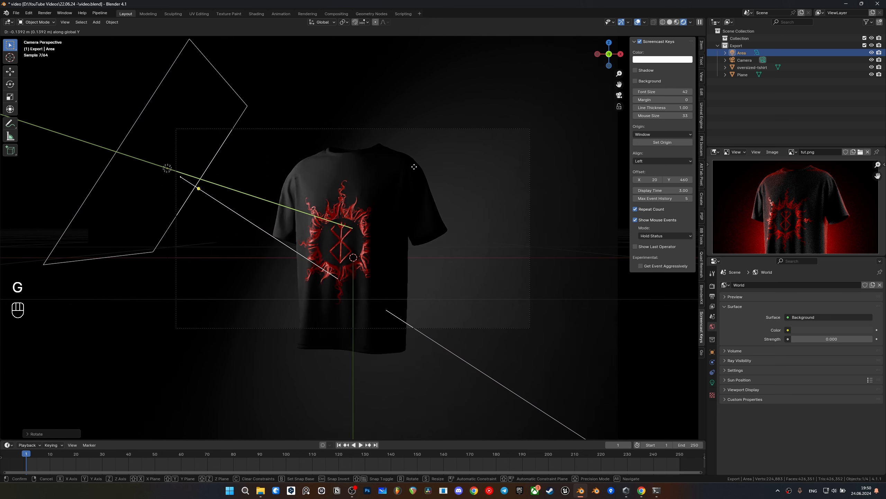
pyautogui.click(482, 251)
pyautogui.press('g')
pyautogui.click(442, 244)
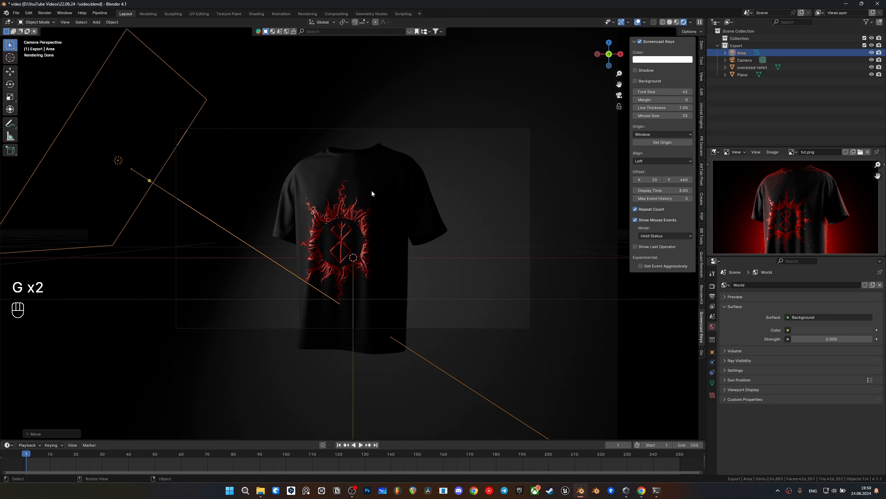
# Exclude the background plane from the area light's receivers using light linking
pyautogui.moveTo(372, 191); pyautogui.dragTo(350, 190, button='middle')
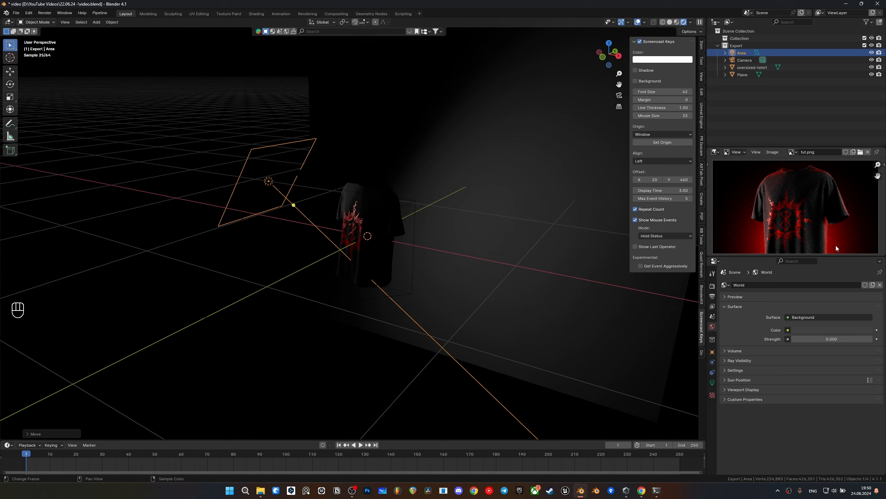
pyautogui.scroll(1, 836, 247)
pyautogui.scroll(-2, 775, 232)
pyautogui.click(431, 118)
pyautogui.keyDown('shift'); pyautogui.click(268, 178); pyautogui.keyUp('shift')
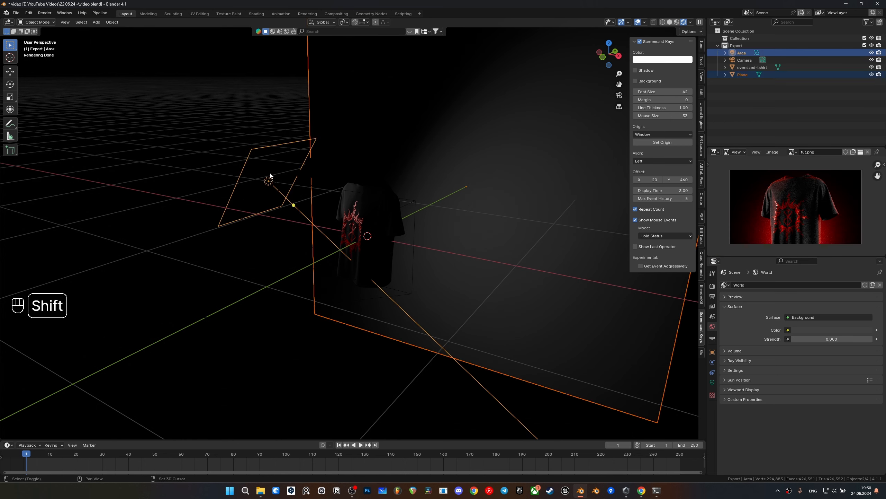
pyautogui.hotkey('ctrl', 'l')
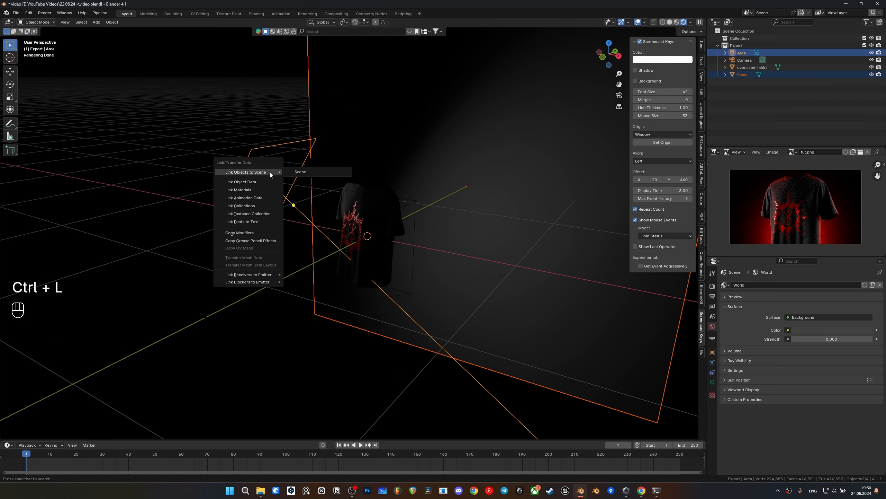
pyautogui.moveTo(245, 278)
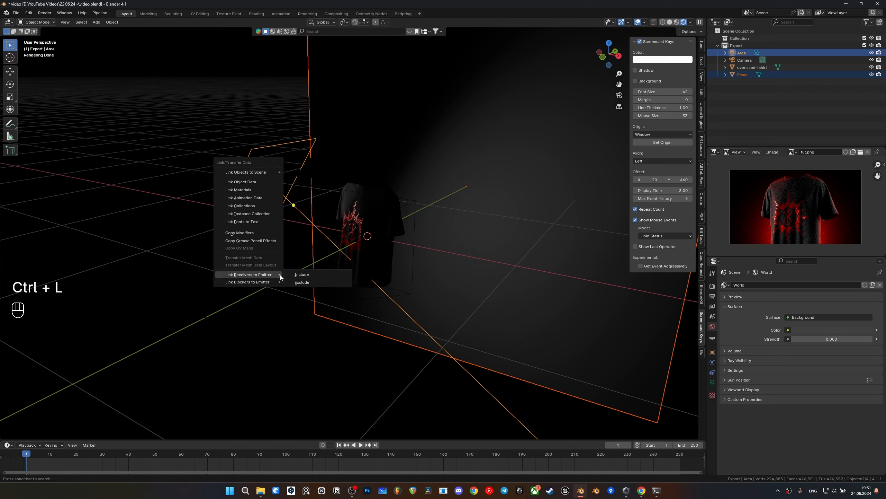
pyautogui.click(301, 283)
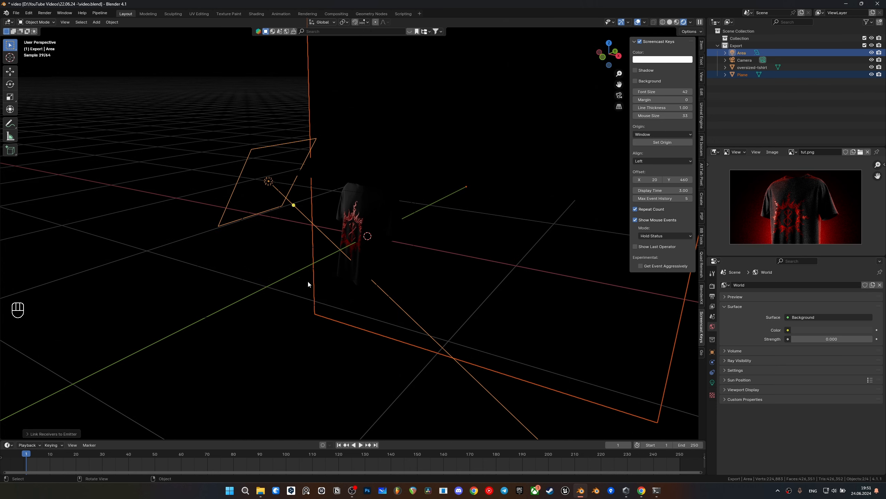
pyautogui.click(308, 284)
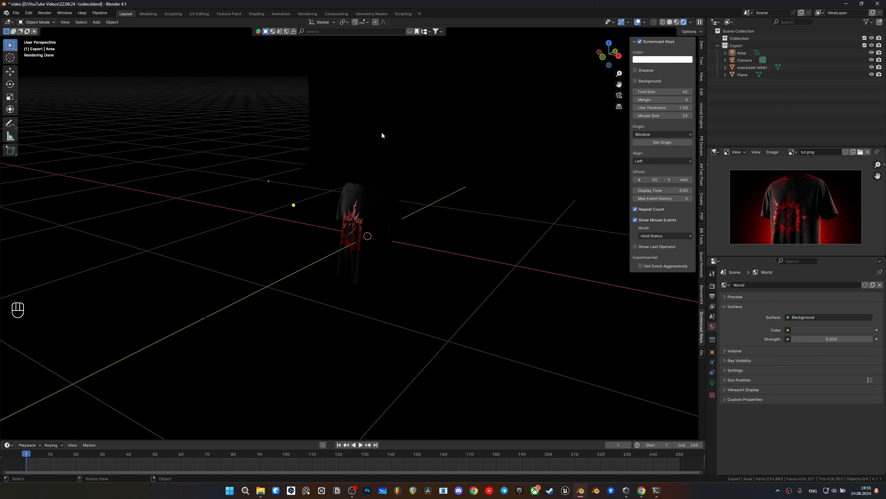
# Return to the camera view and limit the rendered preview to a render region around the camera frame
pyautogui.press('KP_1')
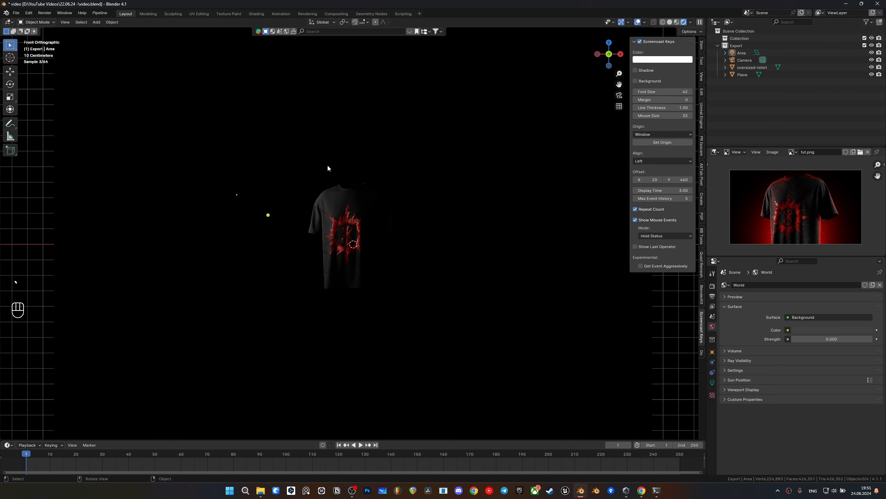
pyautogui.click(285, 278)
pyautogui.moveTo(209, 231); pyautogui.dragTo(136, 176)
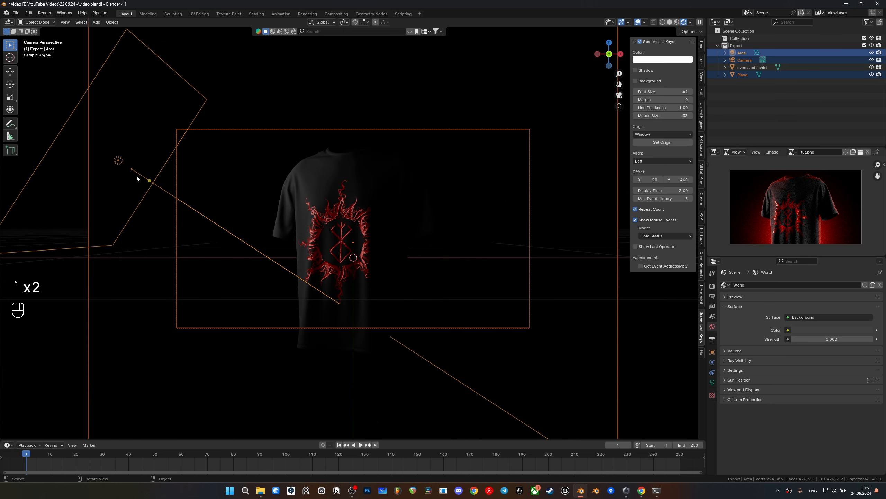
pyautogui.scroll(-2, 199, 172)
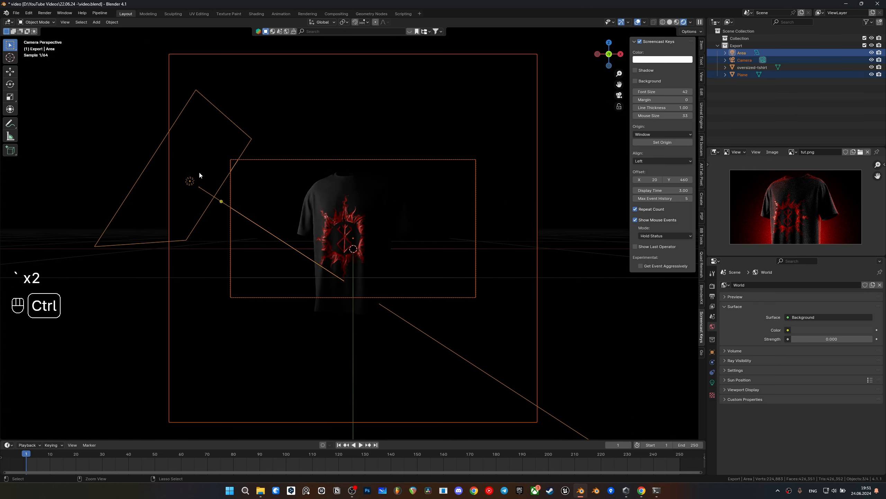
pyautogui.hotkey('ctrl', 'b')
pyautogui.moveTo(208, 134); pyautogui.dragTo(497, 319)
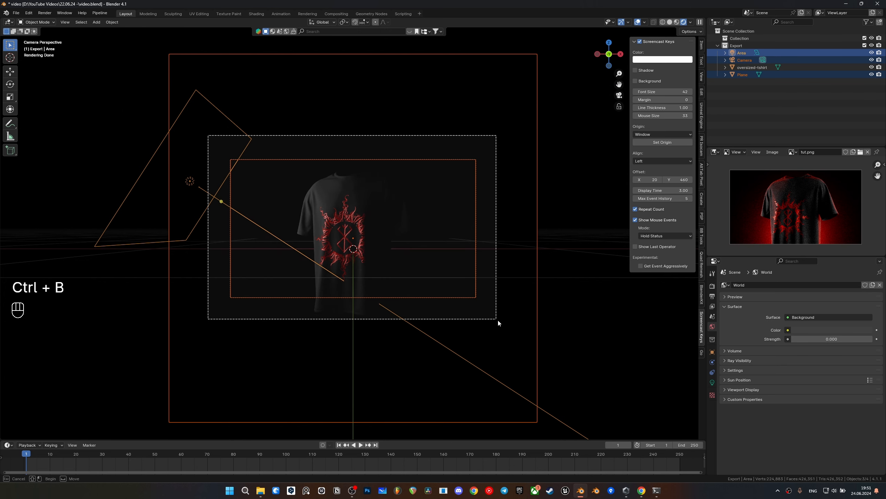
pyautogui.scroll(2, 266, 201)
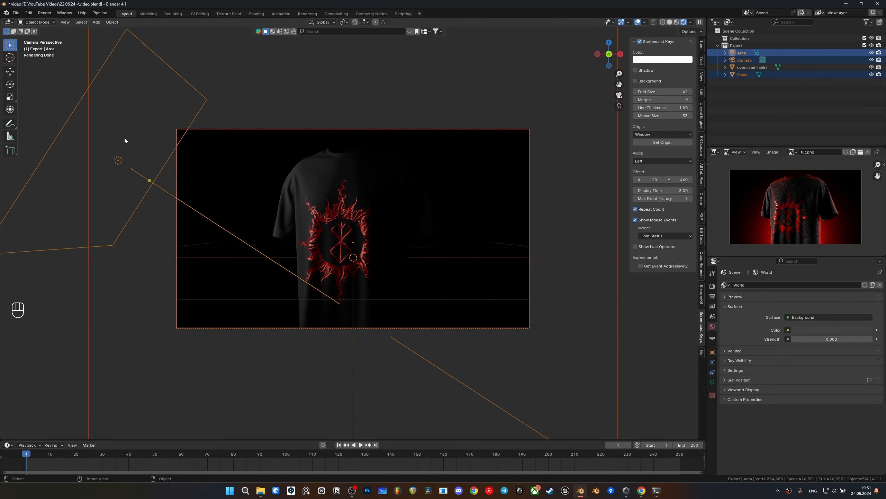
# Select the area light and try powers of 1000 W and 300 W before setting it to 50 W
pyautogui.click(124, 164)
pyautogui.click(136, 172)
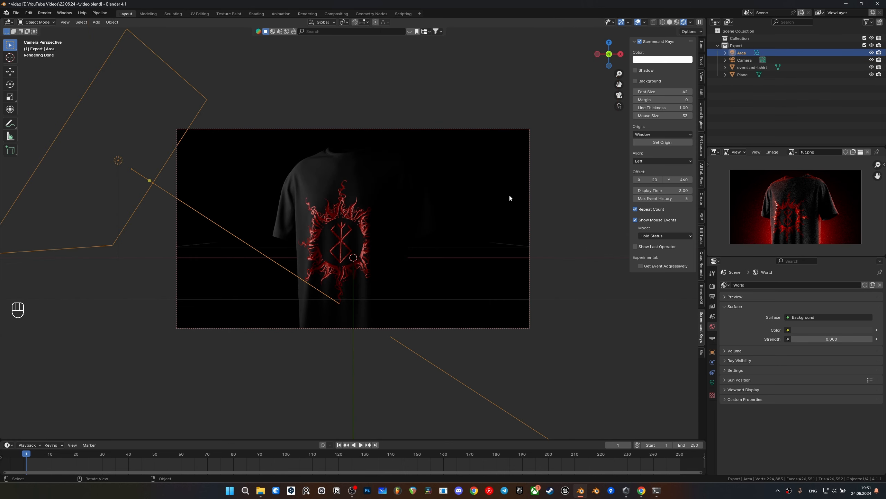
pyautogui.click(712, 382)
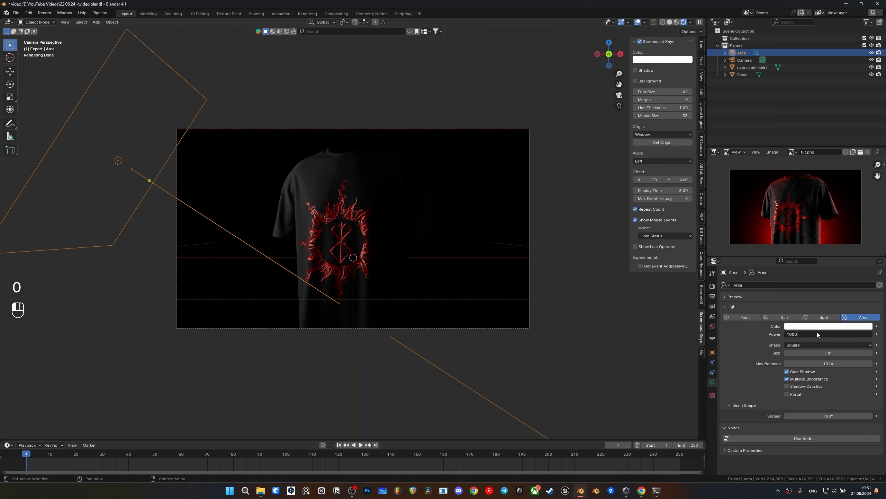
pyautogui.press('Return')
pyautogui.click(817, 333)
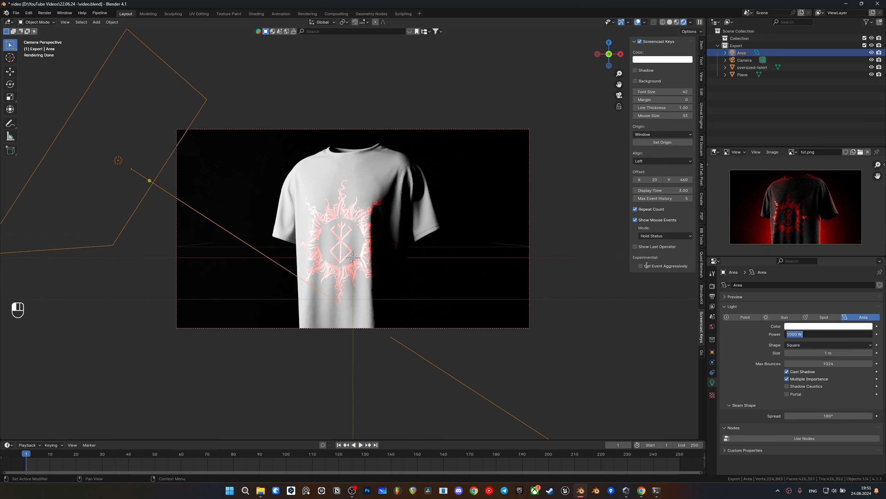
pyautogui.write('300')
pyautogui.press('Return')
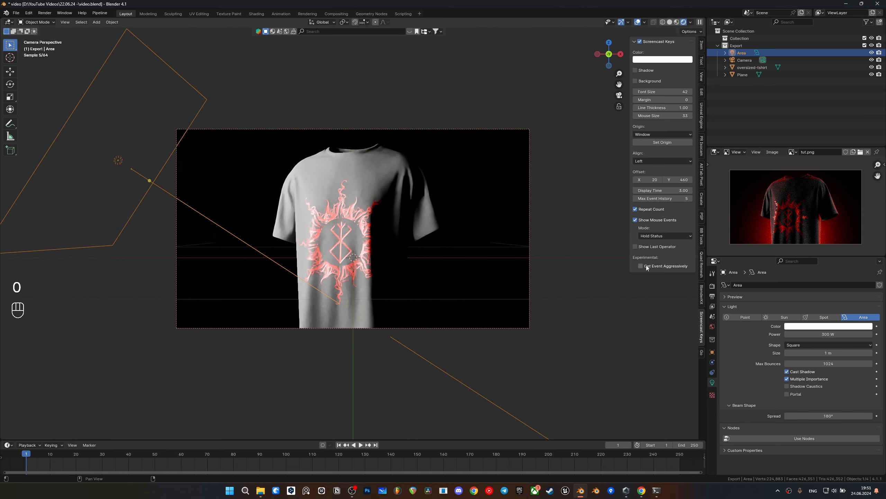
pyautogui.click(825, 331)
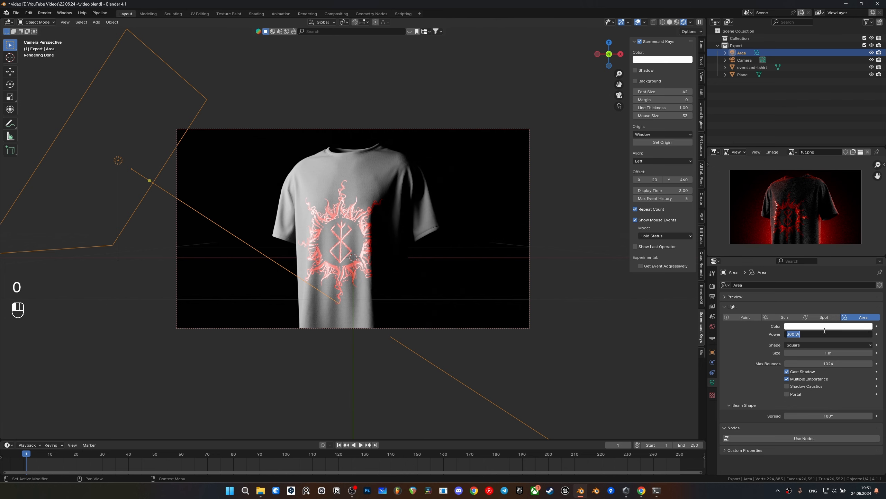
pyautogui.write('50')
pyautogui.press('Return')
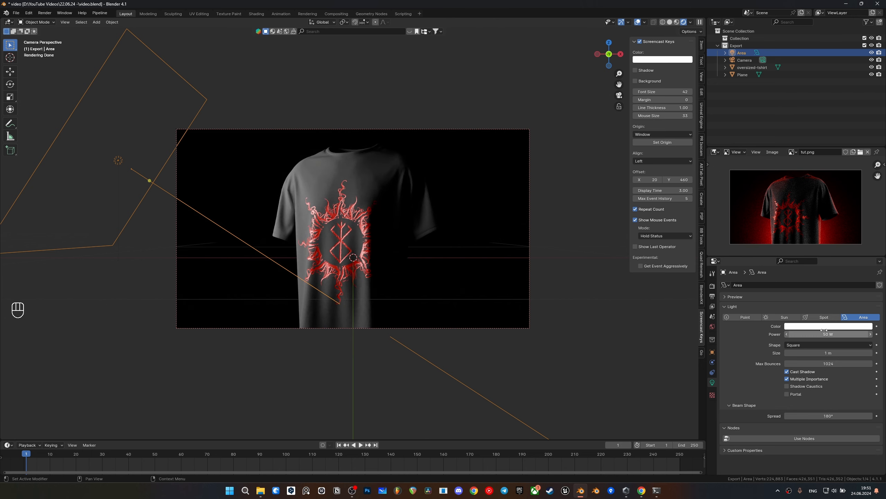
# Rotate the area light to a more sideways angle and move it farther away to the left of the T-shirt
pyautogui.scroll(-3, 339, 181)
pyautogui.click(213, 195)
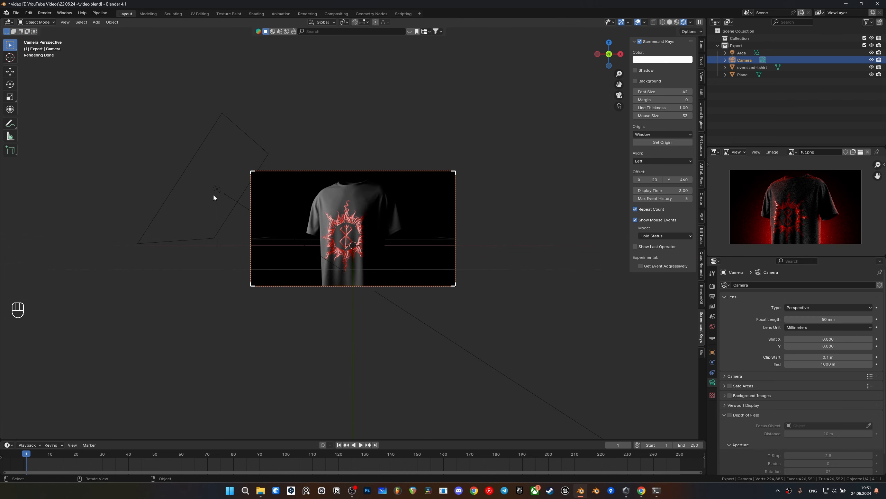
pyautogui.click(221, 185)
pyautogui.click(222, 185)
pyautogui.press('r')
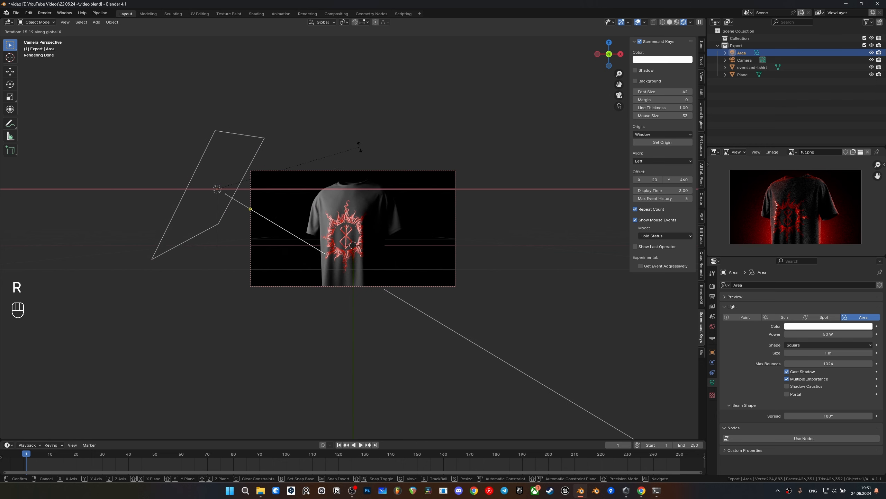
pyautogui.click(362, 136)
pyautogui.press('g')
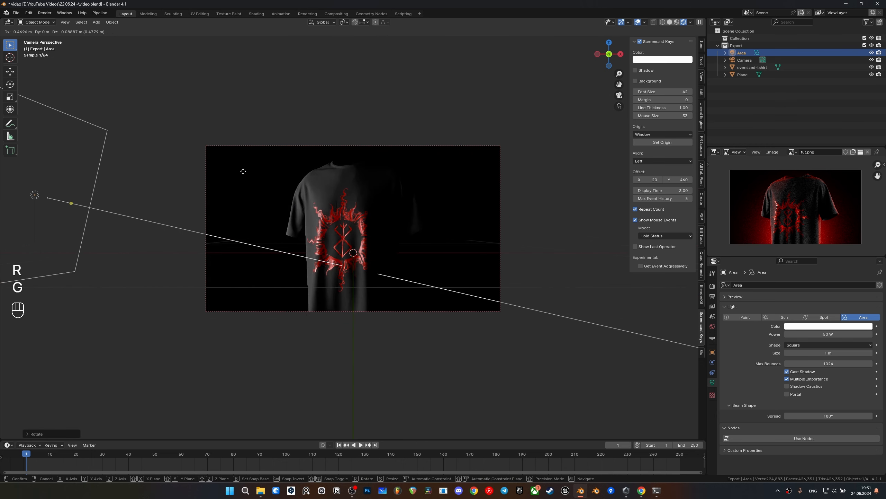
pyautogui.click(344, 204)
pyautogui.scroll(-2, 344, 203)
pyautogui.scroll(4, 313, 213)
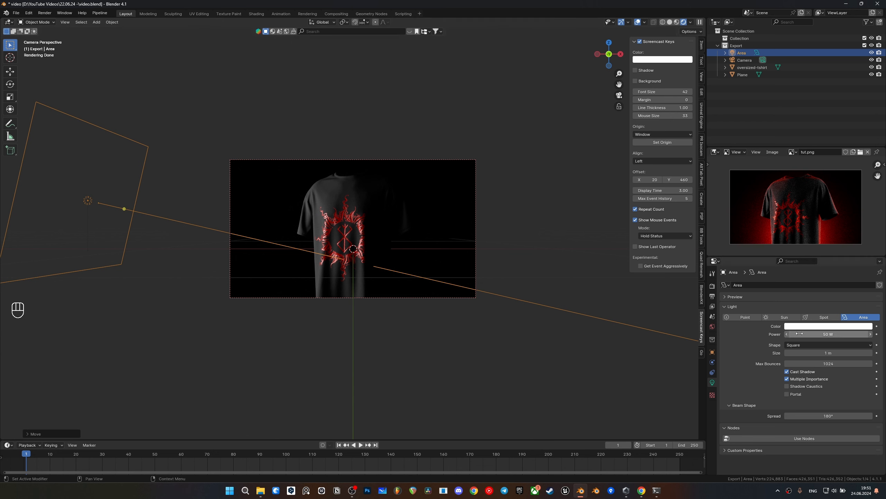
# Rotate the T-shirt slightly about the global Z axis and save the file
pyautogui.click(365, 192)
pyautogui.scroll(3, 365, 192)
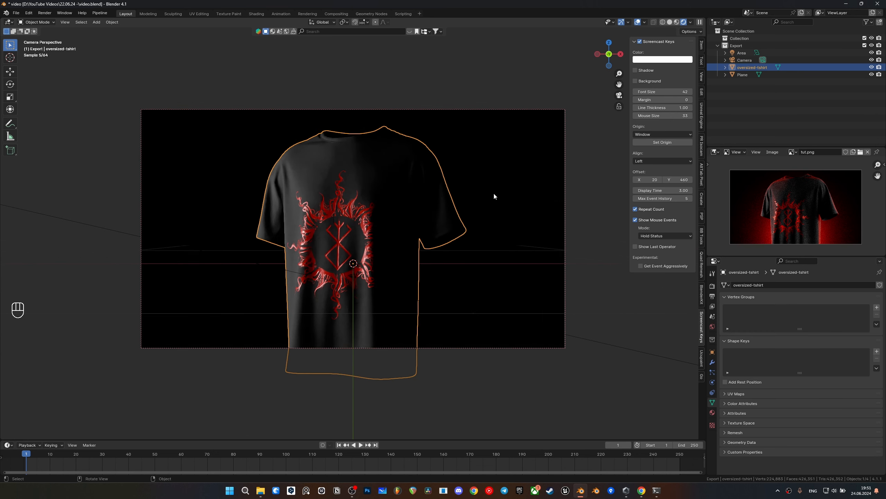
pyautogui.press('r')
pyautogui.press('z')
pyautogui.press('Escape')
pyautogui.press('r')
pyautogui.press('z')
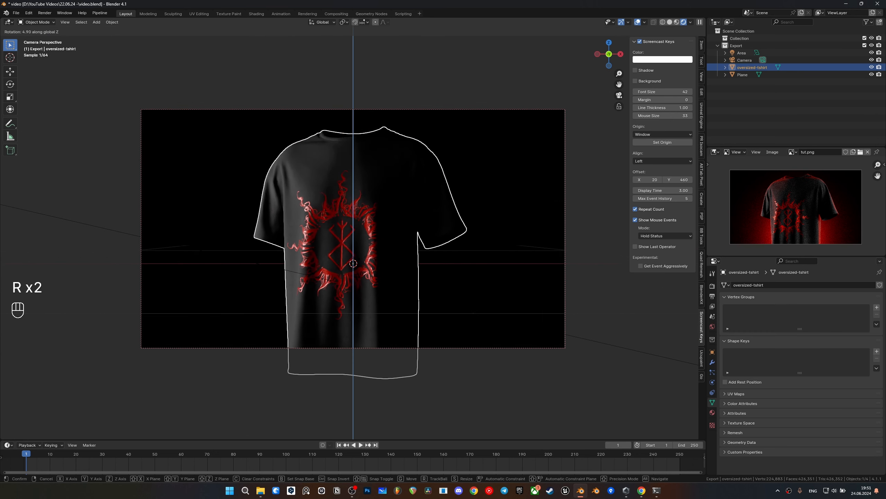
pyautogui.click(532, 277)
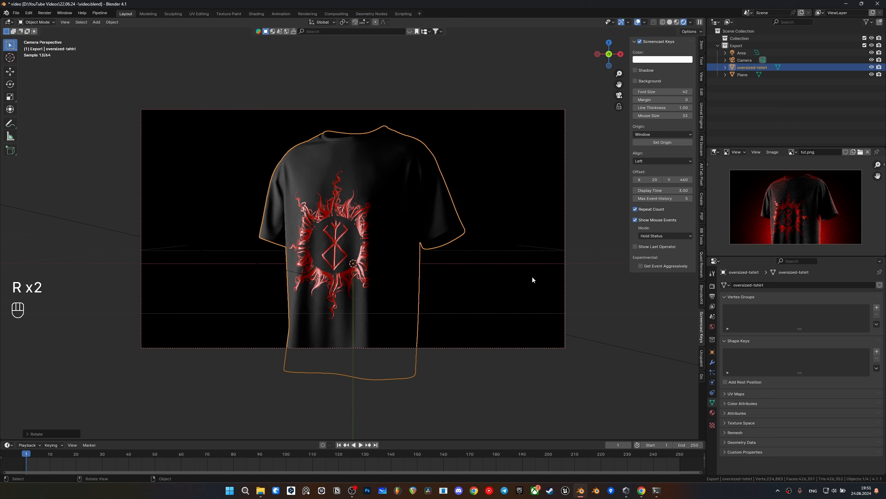
pyautogui.click(532, 277)
pyautogui.scroll(-4, 532, 278)
pyautogui.hotkey('ctrl', 's')
# Move the area light beside the T-shirt slightly along the Y axis and scale it down
pyautogui.click(139, 210)
pyautogui.click(137, 208)
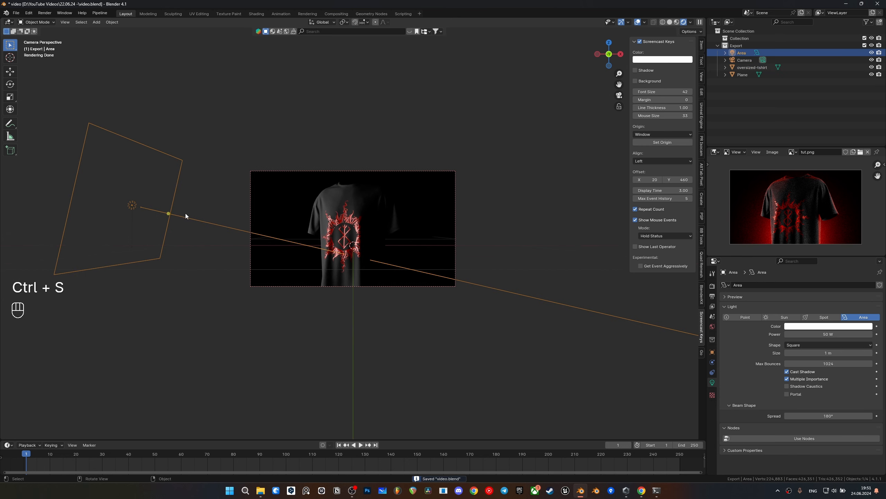
pyautogui.scroll(5, 308, 219)
pyautogui.scroll(-5, 498, 218)
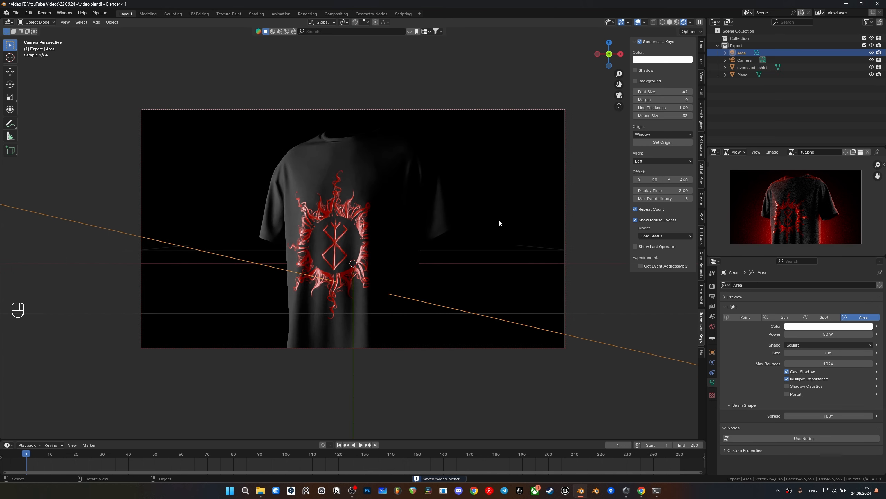
pyautogui.press('g')
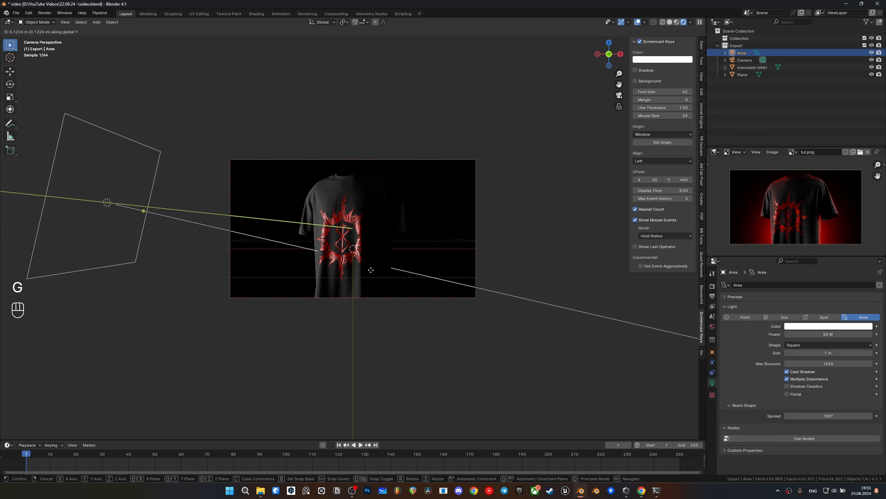
pyautogui.click(416, 253)
pyautogui.press('s')
pyautogui.click(349, 240)
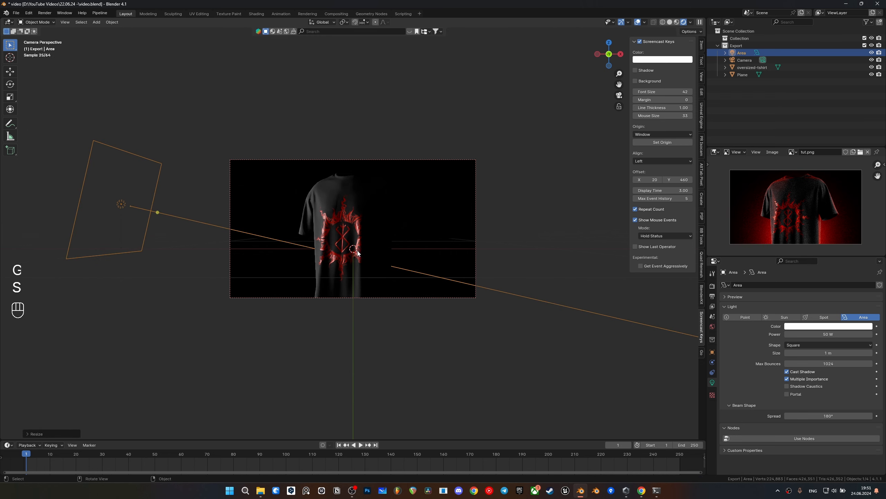
pyautogui.scroll(3, 348, 240)
pyautogui.scroll(3, 347, 209)
pyautogui.scroll(-3, 347, 208)
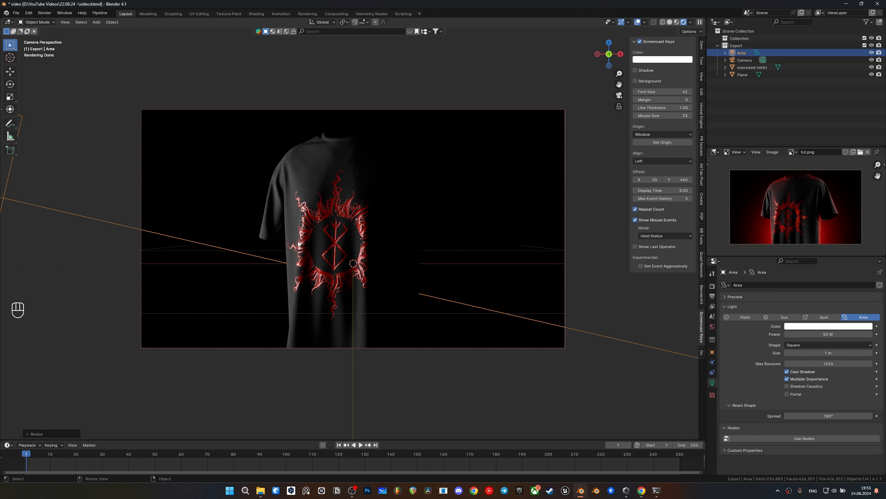
# Raise the area light along Z, fine-tune its position along Y, and save the file
pyautogui.press('g')
pyautogui.press('g')
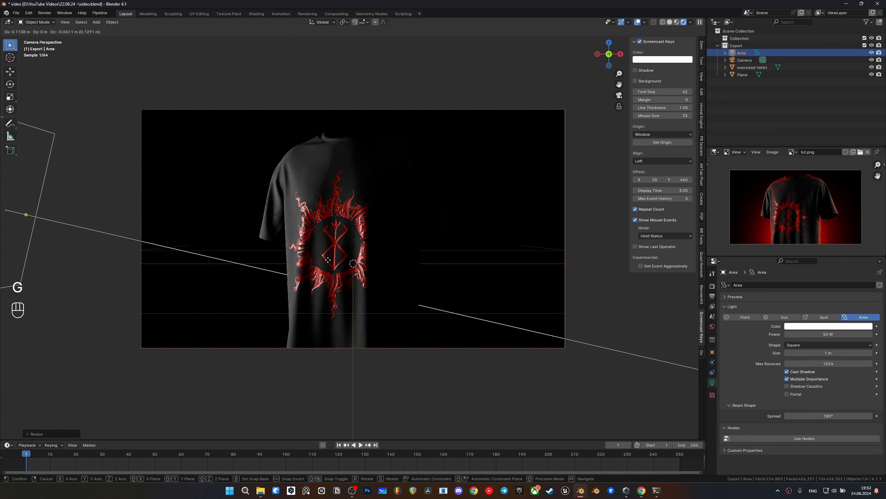
pyautogui.press('g')
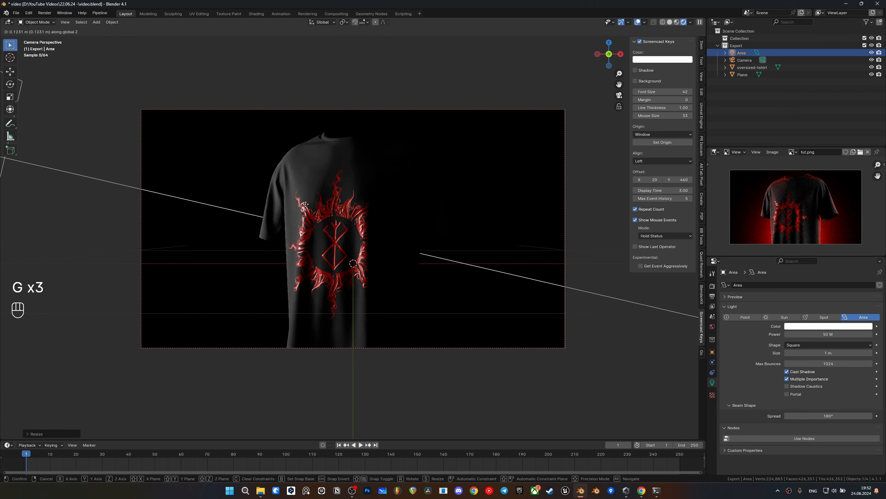
pyautogui.press('g')
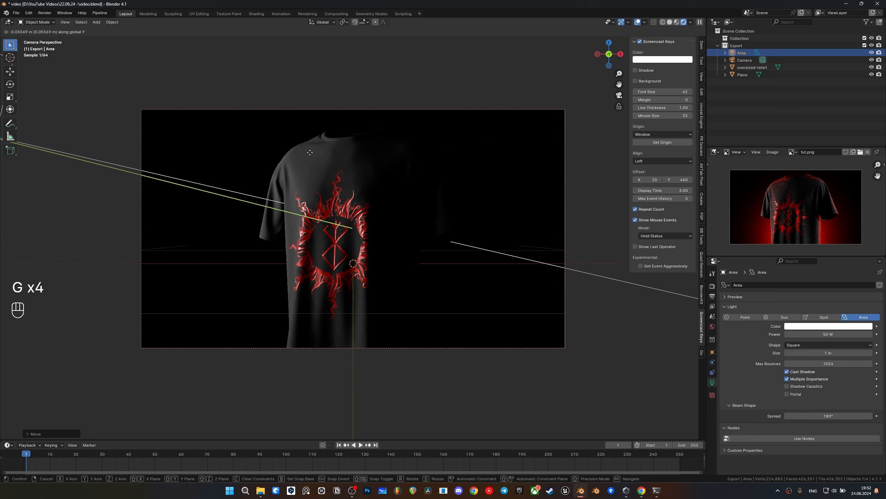
pyautogui.click(308, 180)
pyautogui.scroll(-3, 308, 180)
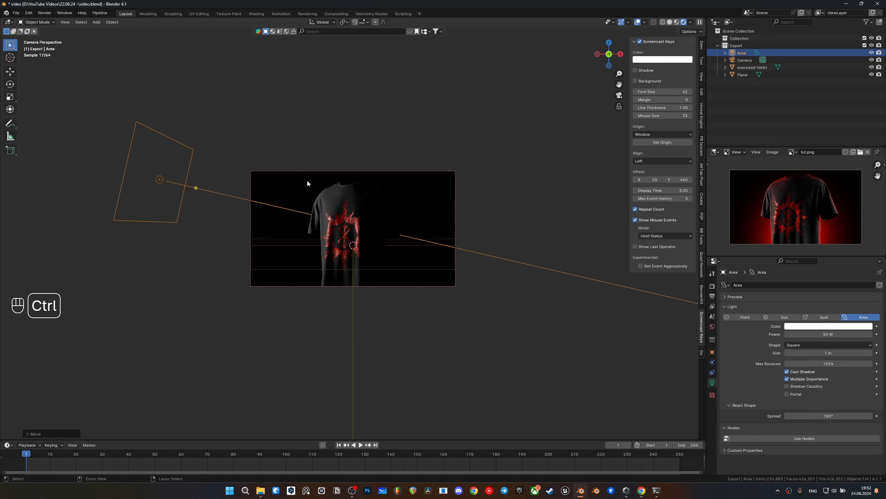
pyautogui.hotkey('ctrl', 's')
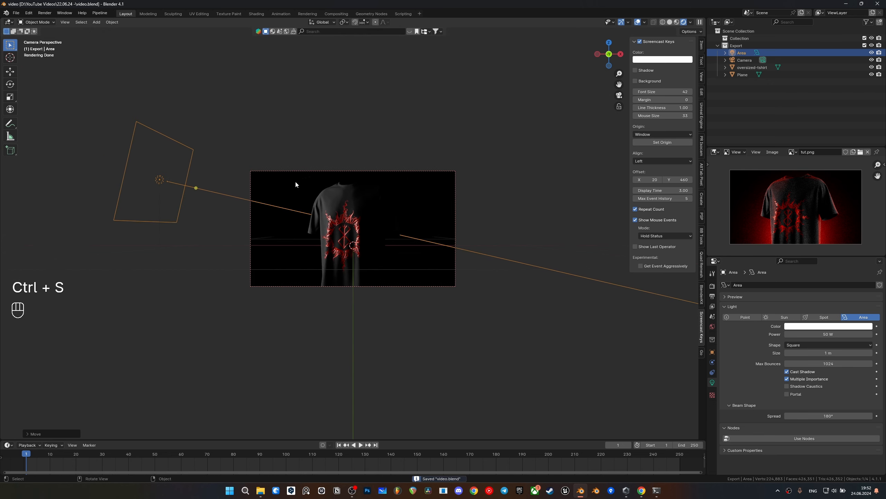
# Duplicate the area light to the opposite side of the T-shirt and rotate the copy 180° about Z
pyautogui.hotkey('shift', 'd')
pyautogui.click(582, 242)
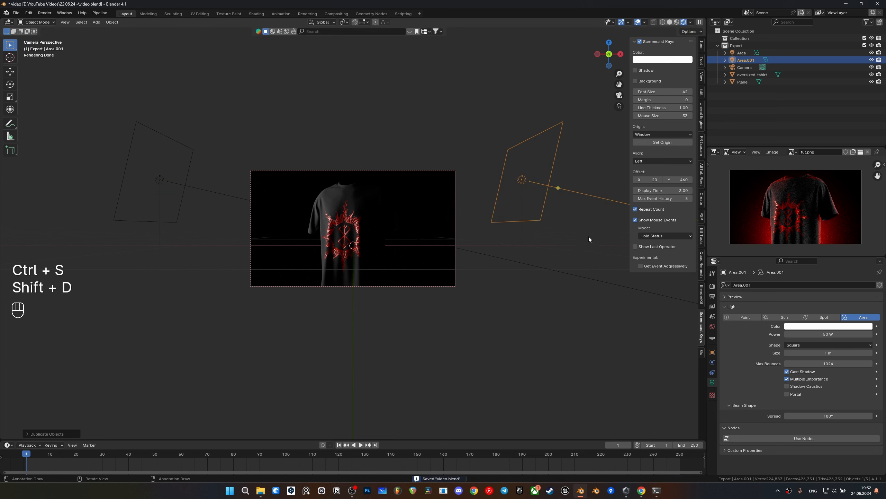
pyautogui.write('rz180')
pyautogui.click(589, 236)
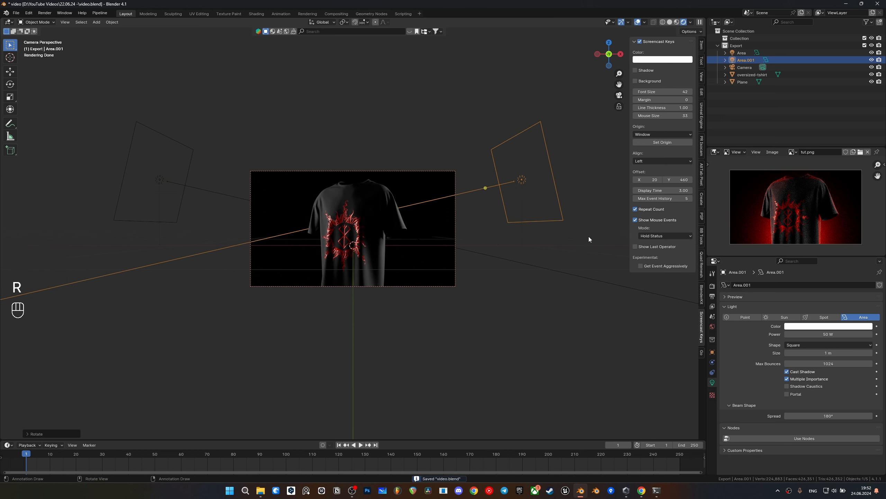
# Scale the duplicated area light up considerably and set its power to 30 W
pyautogui.press('s')
pyautogui.click(613, 271)
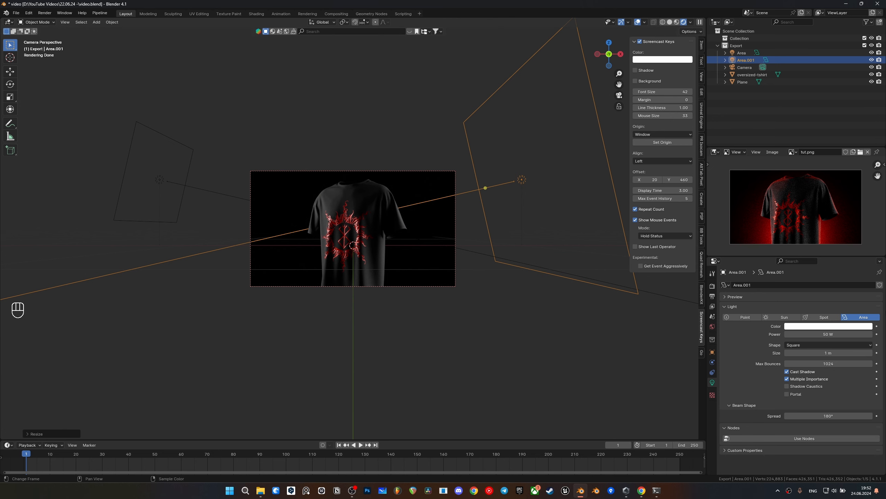
pyautogui.doubleClick(838, 331)
pyautogui.write('30')
pyautogui.press('Return')
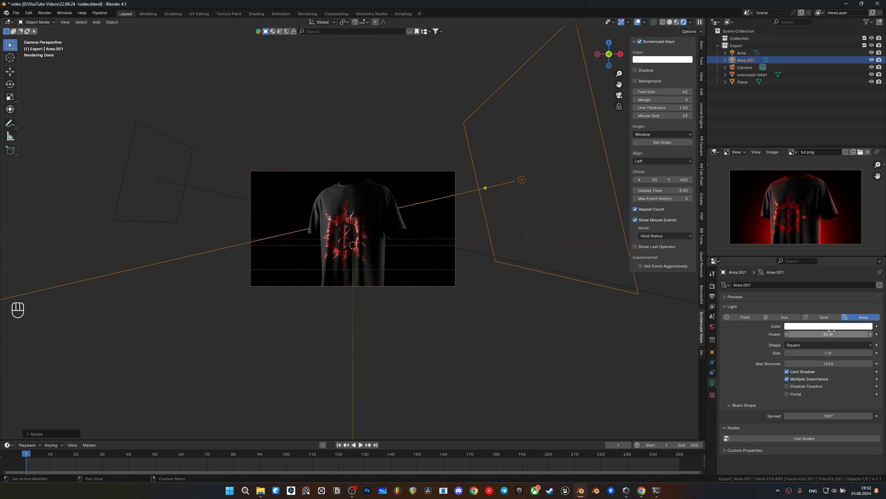
# Move the duplicated area light along X closer to the T-shirt and enlarge it further
pyautogui.scroll(5, 523, 297)
pyautogui.press('g')
pyautogui.press('x')
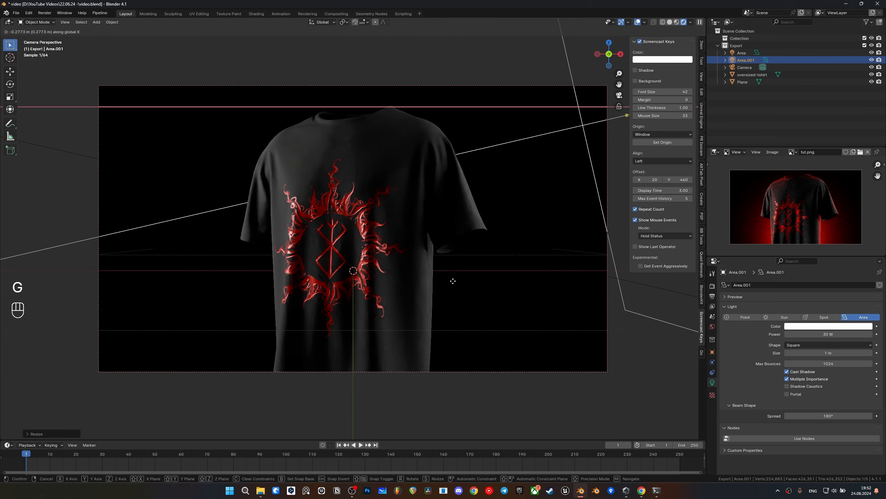
pyautogui.click(455, 283)
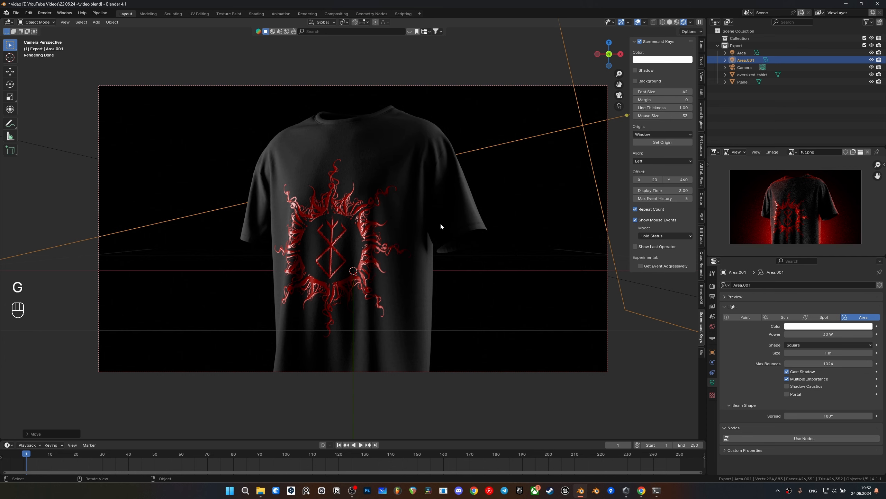
pyautogui.scroll(-3, 441, 225)
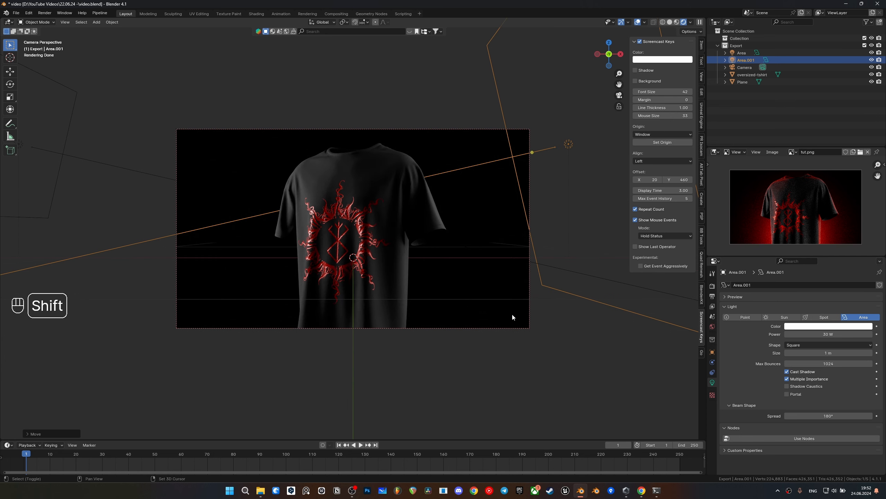
pyautogui.keyDown('shift'); pyautogui.moveTo(512, 317); pyautogui.dragTo(459, 305, button='middle'); pyautogui.keyUp('shift')
pyautogui.press('s')
pyautogui.click(554, 376)
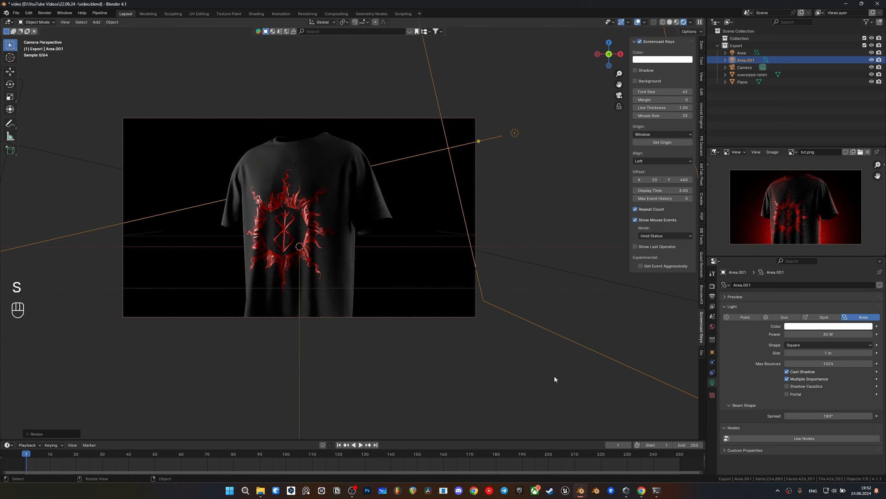
# Set the duplicated area light's power to 20 W and save the file
pyautogui.click(839, 333)
pyautogui.write('20')
pyautogui.press('Return')
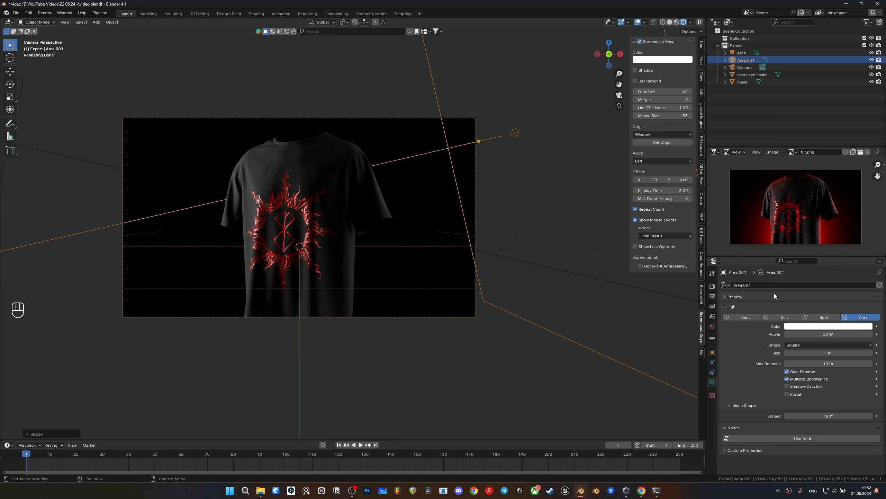
pyautogui.click(160, 173)
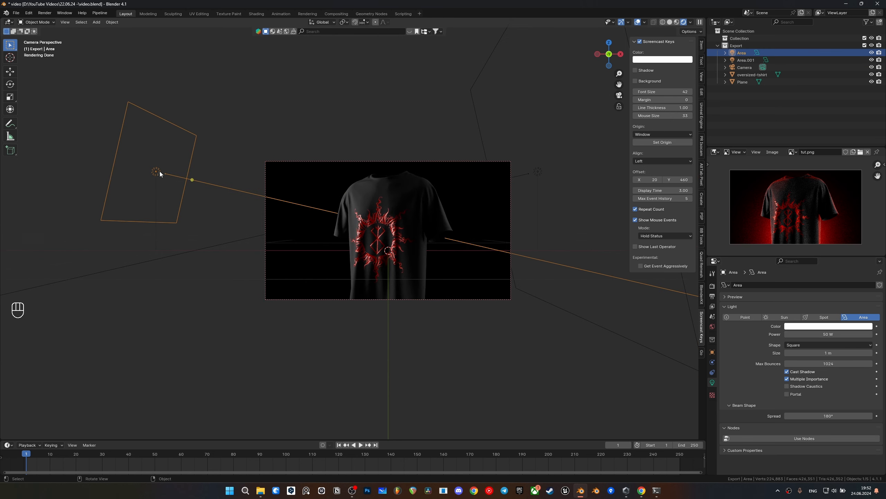
pyautogui.click(562, 172)
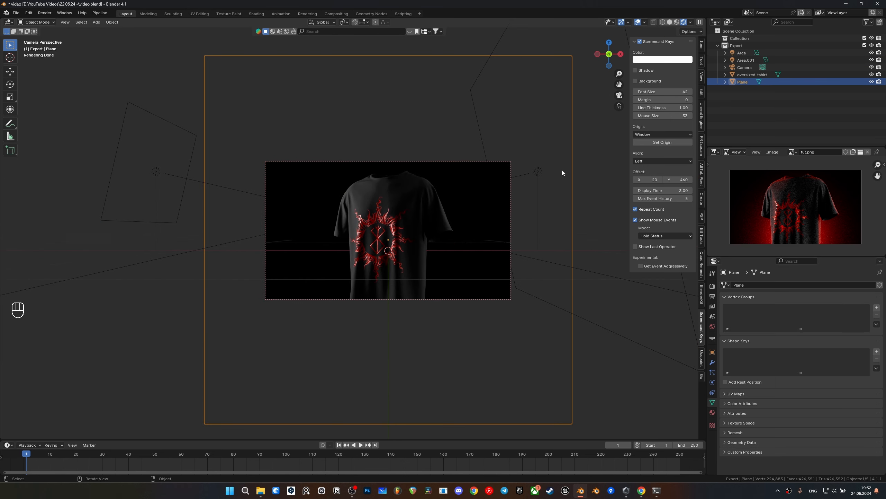
pyautogui.hotkey('ctrl', 's')
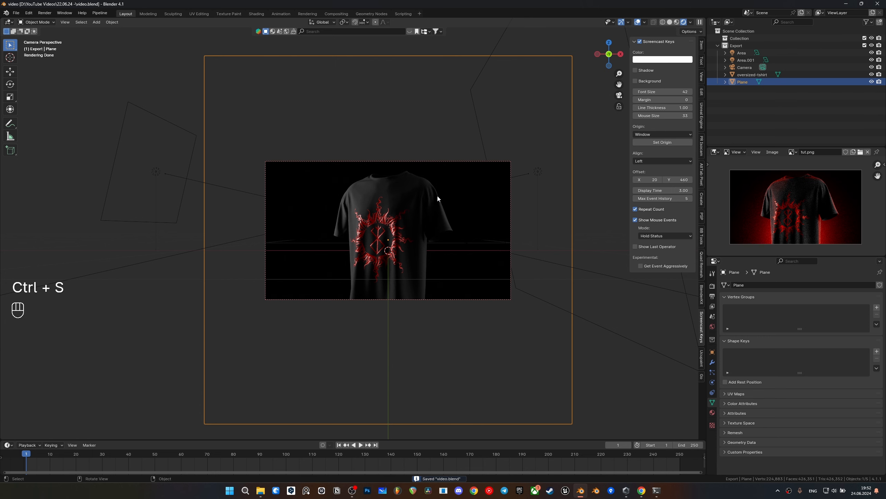
pyautogui.hotkey('ctrl', 's')
pyautogui.scroll(3, 401, 188)
pyautogui.keyDown('shift'); pyautogui.moveTo(426, 256); pyautogui.dragTo(369, 286, button='middle'); pyautogui.keyUp('shift')
pyautogui.hotkey('ctrl', 's')
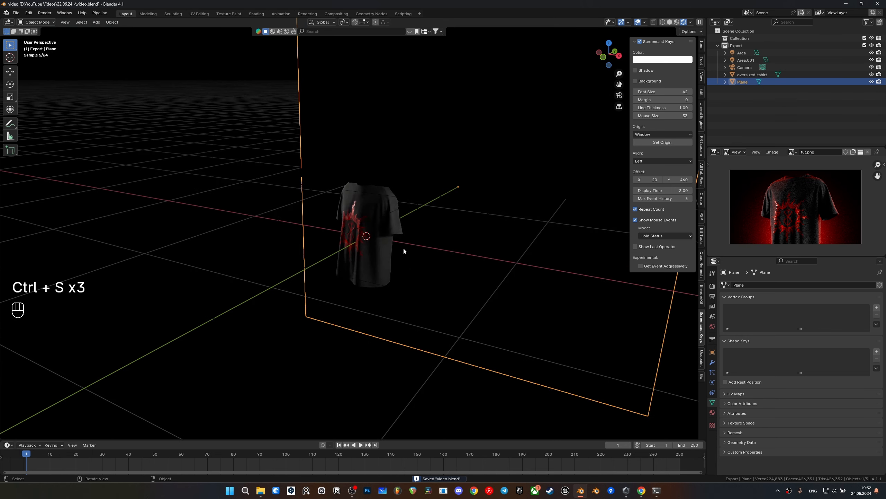
# Add a third area light at the T-shirt and set its shape to Disk
pyautogui.hotkey('shift', 'a')
pyautogui.moveTo(390, 246)
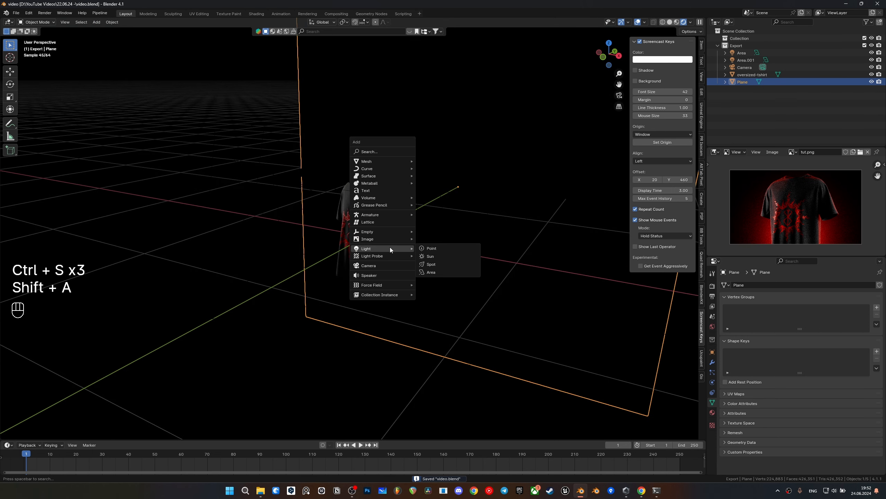
pyautogui.click(435, 273)
pyautogui.click(813, 345)
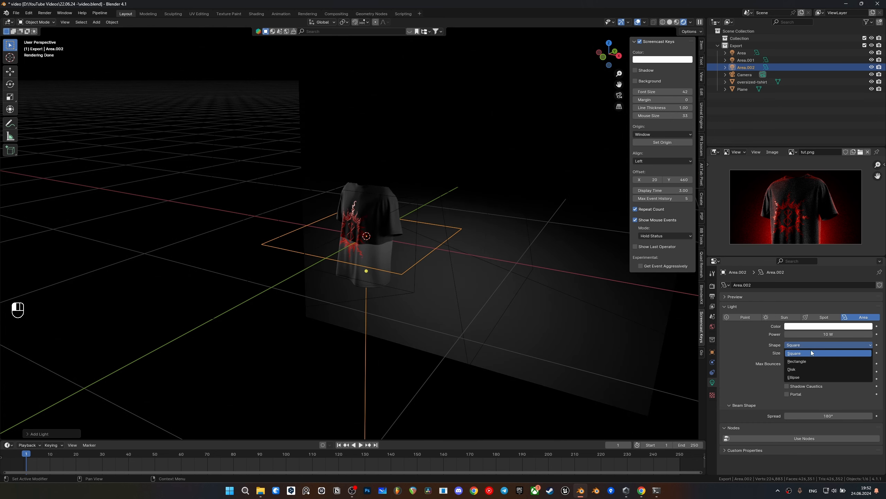
pyautogui.click(803, 370)
# Rotate the disk light 90° about X, move it along Y between the T-shirt and background plane, and return to camera view
pyautogui.keyDown('shift'); pyautogui.moveTo(498, 224); pyautogui.dragTo(451, 246, button='middle'); pyautogui.keyUp('shift')
pyautogui.press('r')
pyautogui.press('x')
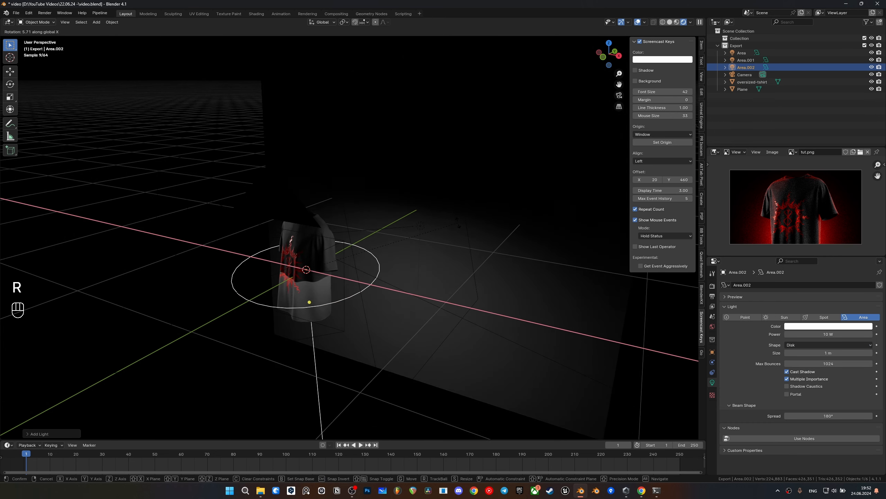
pyautogui.rightClick(458, 224)
pyautogui.write('rx90')
pyautogui.press('Return')
pyautogui.press('g')
pyautogui.press('y')
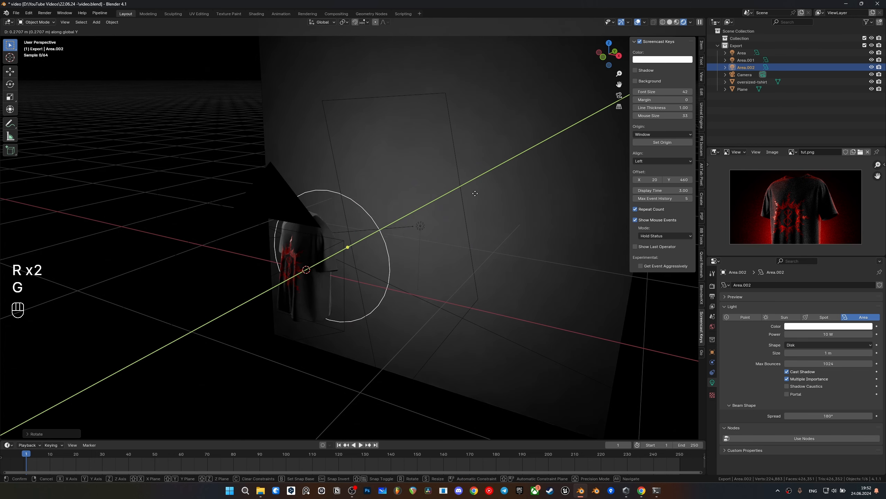
pyautogui.click(559, 163)
pyautogui.press('`')
pyautogui.click(447, 271)
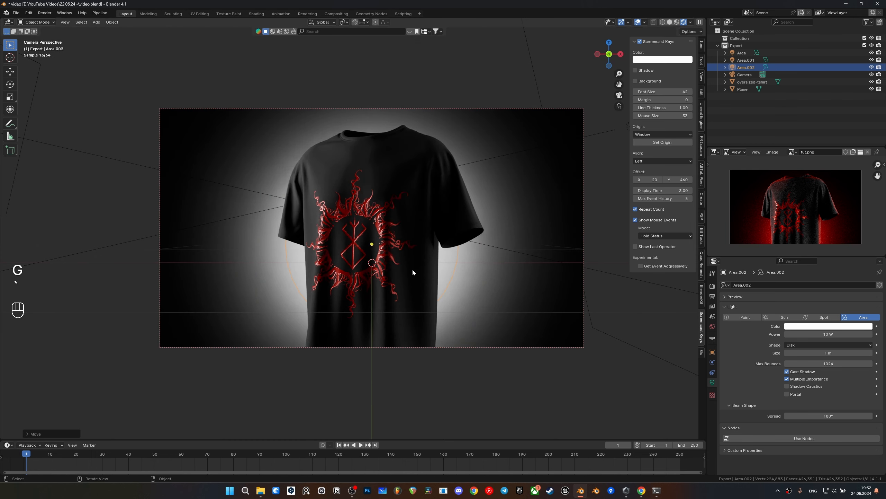
# Lower the disk light about 0.4 m along Z and scale it down behind the T-shirt
pyautogui.press('g')
pyautogui.press('z')
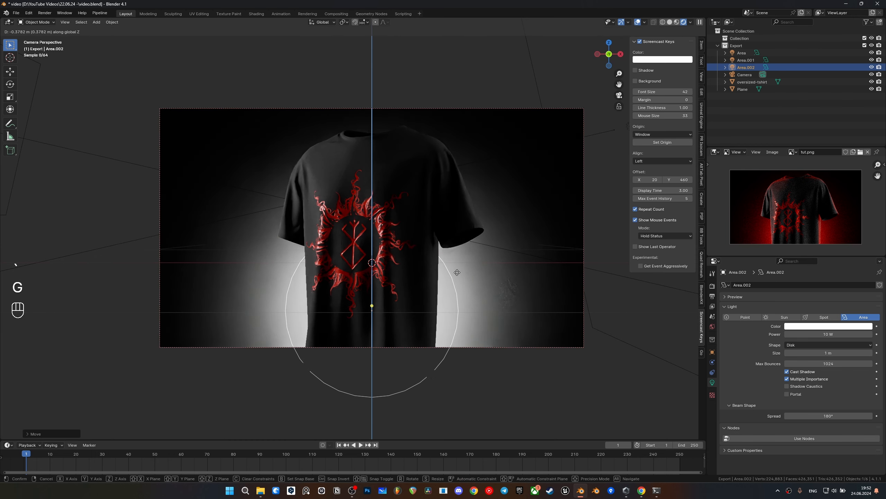
pyautogui.click(457, 281)
pyautogui.press('s')
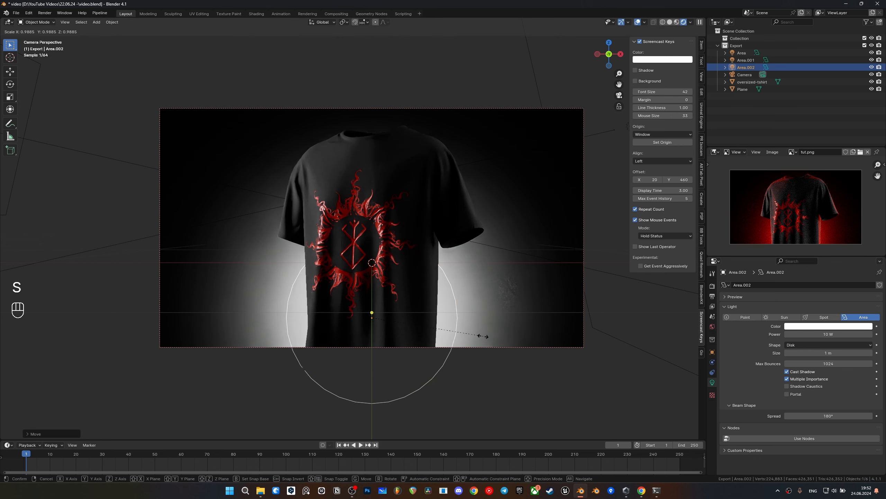
pyautogui.click(465, 333)
# Set the disk light's power to 6 W
pyautogui.click(813, 334)
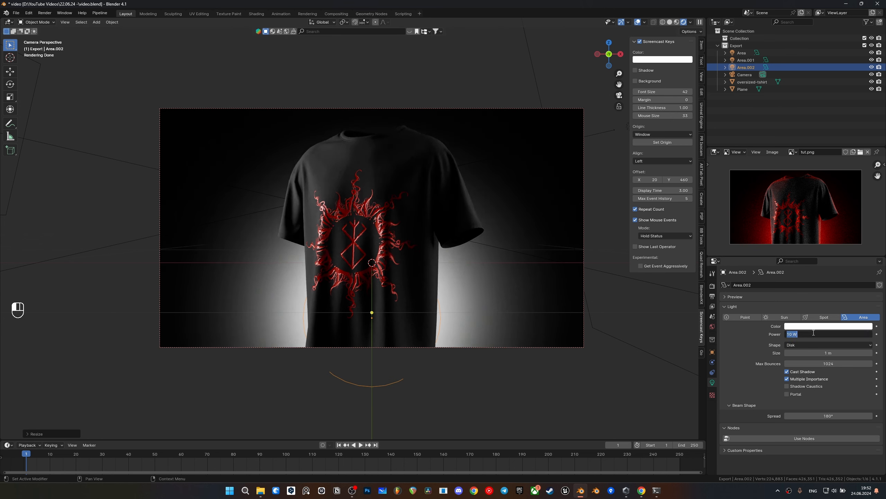
pyautogui.write('6')
pyautogui.press('Return')
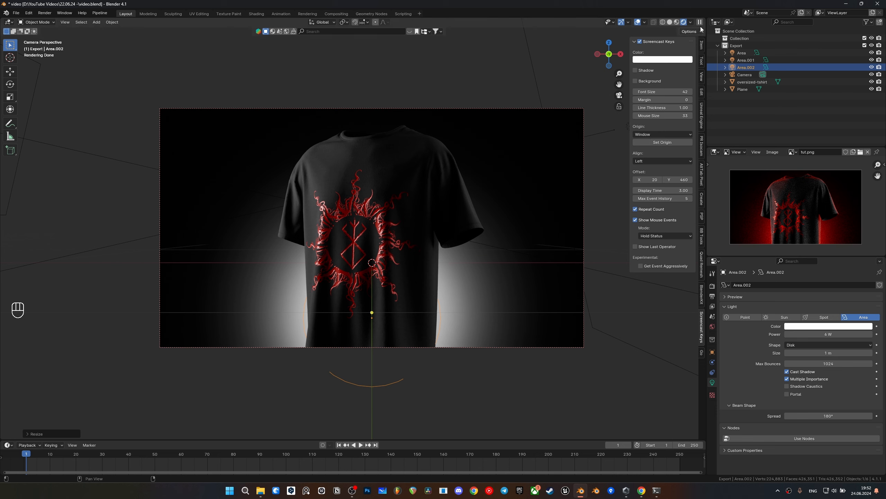
# Change the disk light's colour to fully saturated red
pyautogui.click(828, 326)
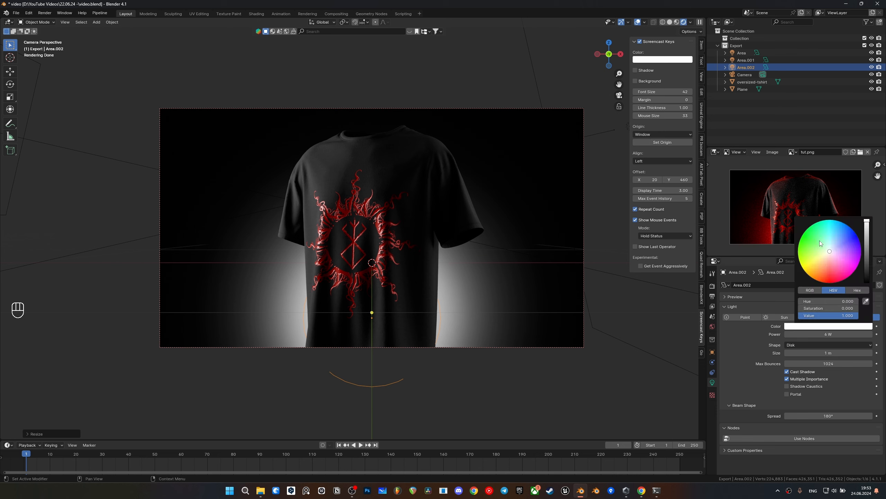
pyautogui.click(827, 276)
pyautogui.moveTo(827, 277); pyautogui.dragTo(828, 283)
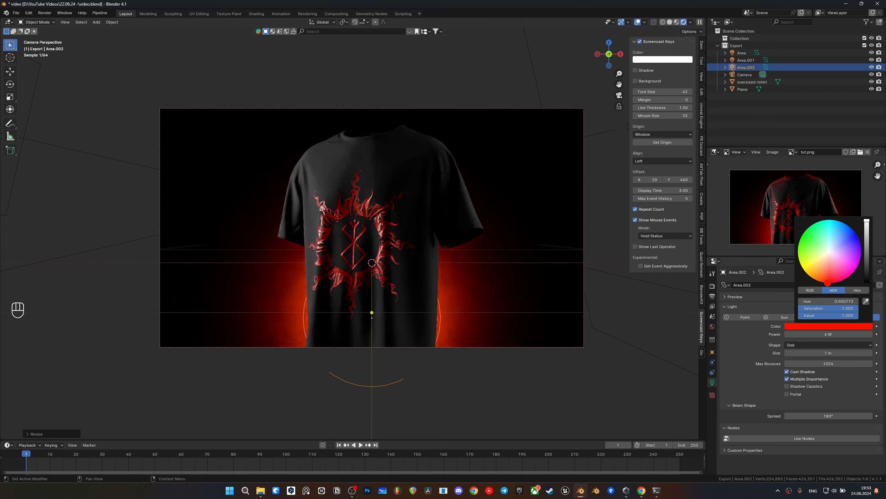
# Shrink the red disk light behind the T-shirt and move it about -0.16 m along Y, away from the background plane
pyautogui.press('g')
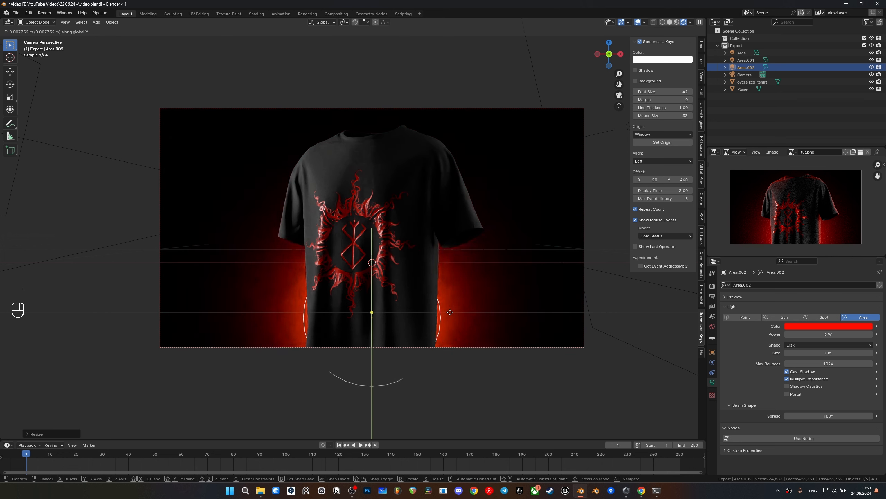
pyautogui.click(461, 318)
pyautogui.press('s')
pyautogui.click(437, 329)
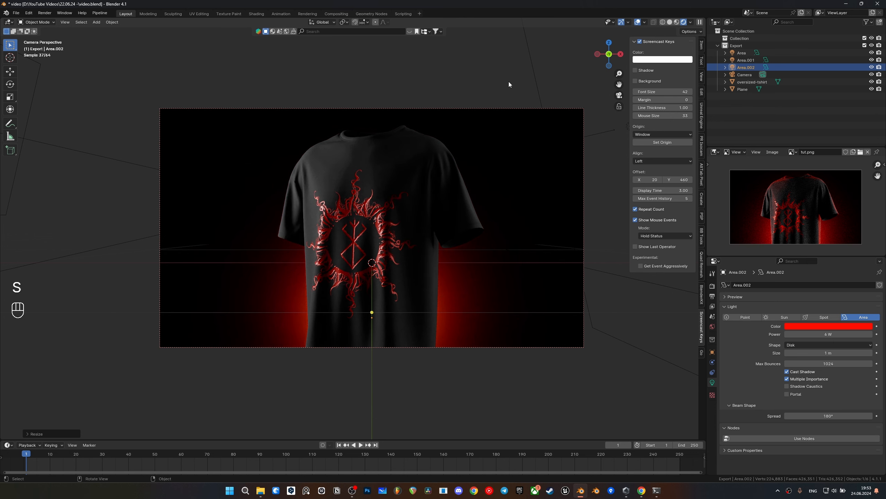
pyautogui.press('g')
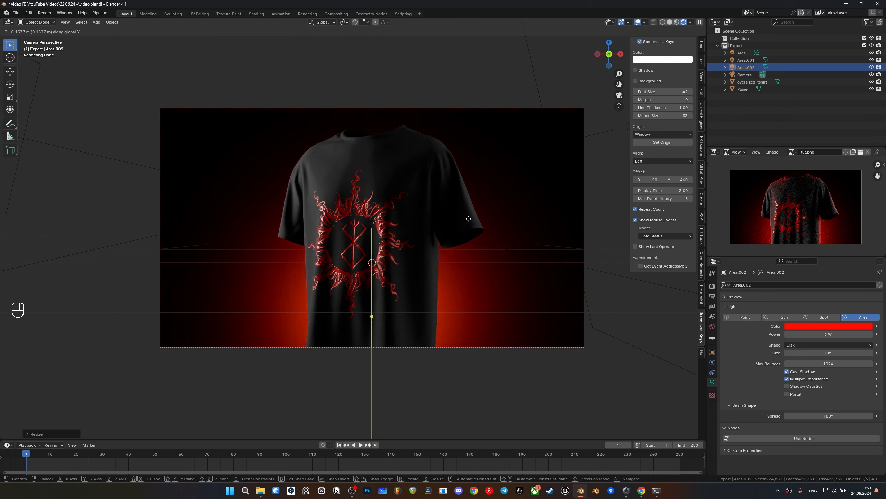
pyautogui.click(468, 218)
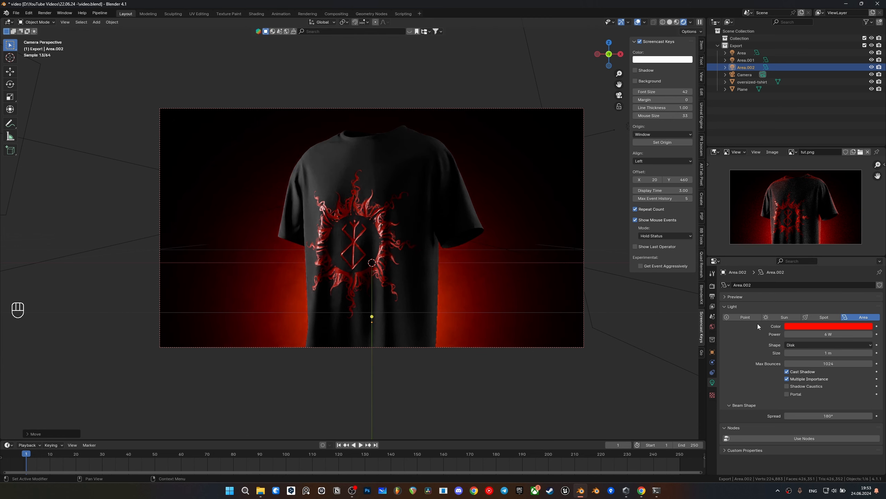
# Set the red disk light's power to 4 W and save the file
pyautogui.doubleClick(836, 334)
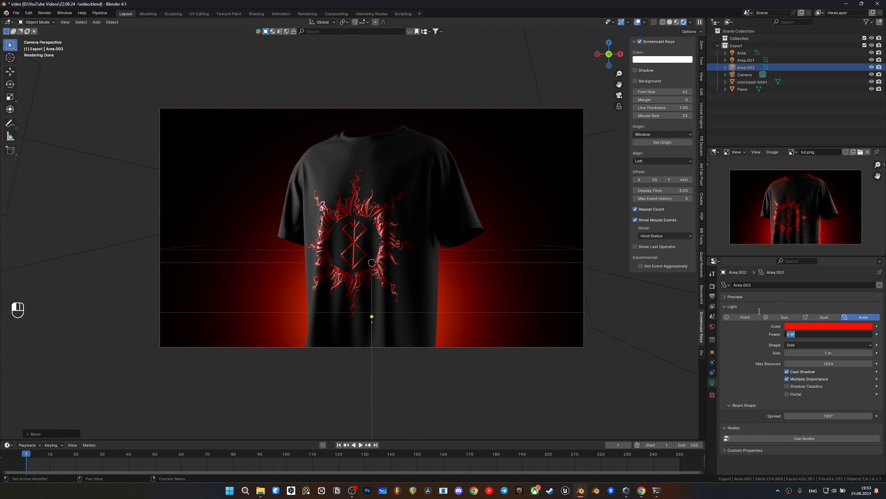
pyautogui.write('4')
pyautogui.press('Return')
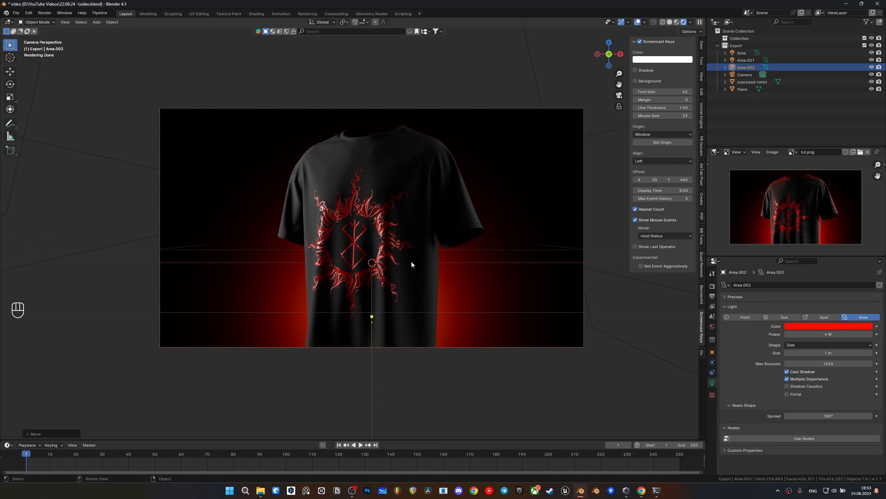
pyautogui.hotkey('ctrl', 's')
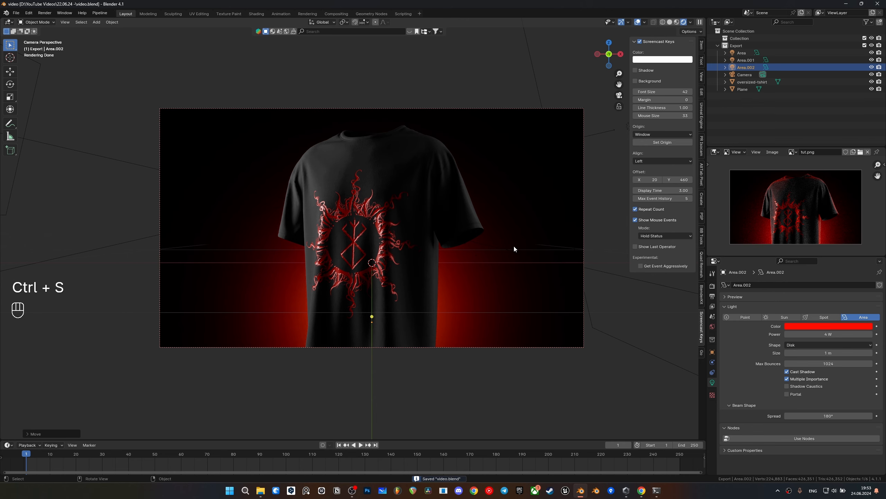
# Duplicate the red disk light, place the copy nearer the T-shirt, and rotate it 180° about Z to face the shirt's back
pyautogui.moveTo(433, 273); pyautogui.dragTo(534, 270, button='middle')
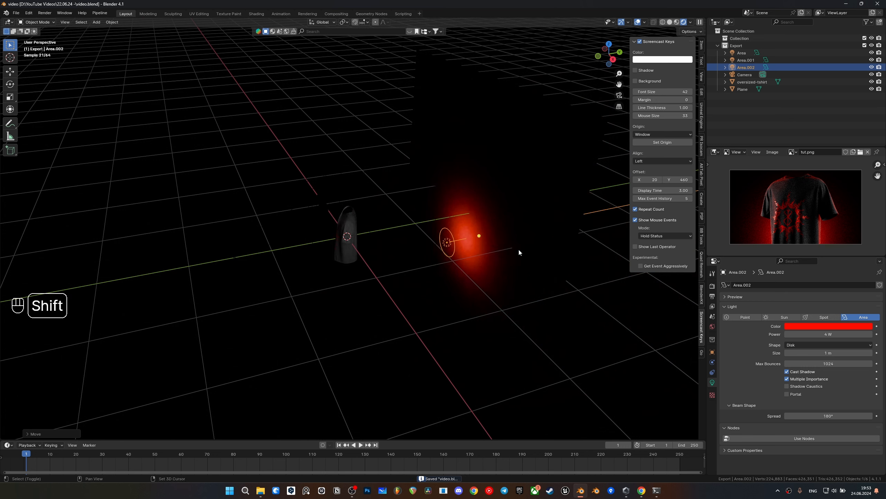
pyautogui.hotkey('shift', 'd')
pyautogui.click(486, 260)
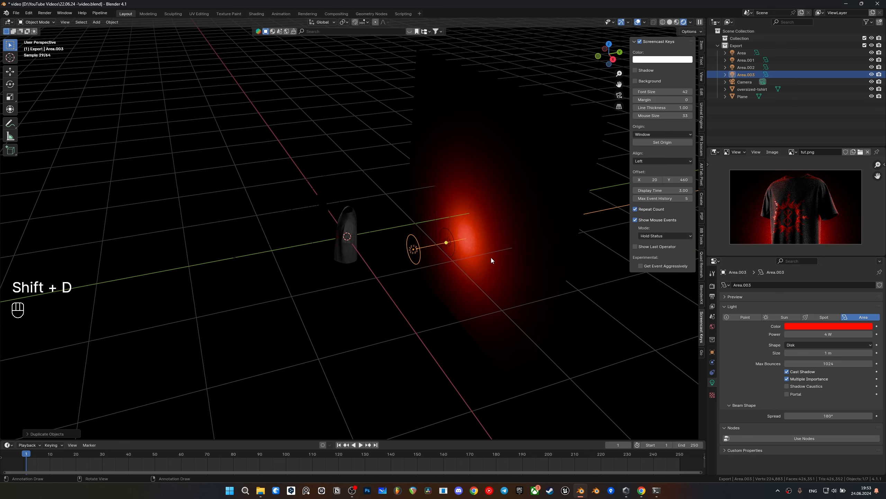
pyautogui.write('rz180')
pyautogui.press('Return')
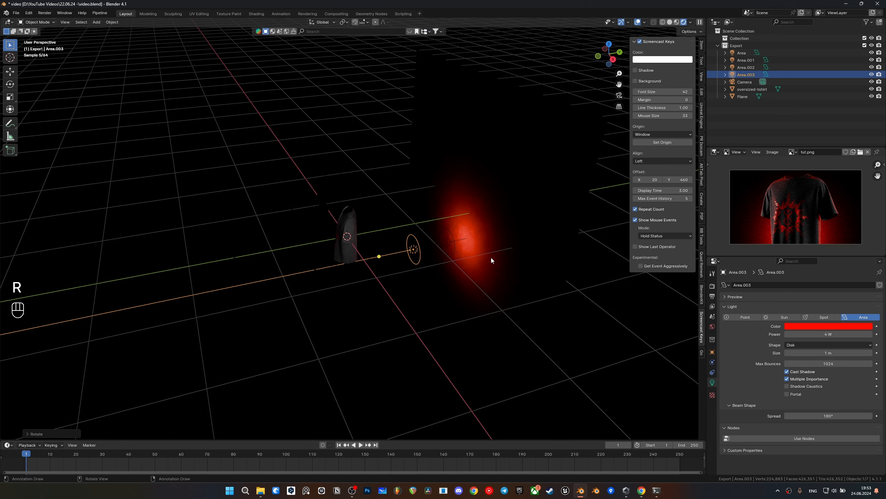
# Scale up the duplicated disk light, raise it behind the T-shirt's chest, and return to camera view
pyautogui.press('s')
pyautogui.click(541, 373)
pyautogui.press('`')
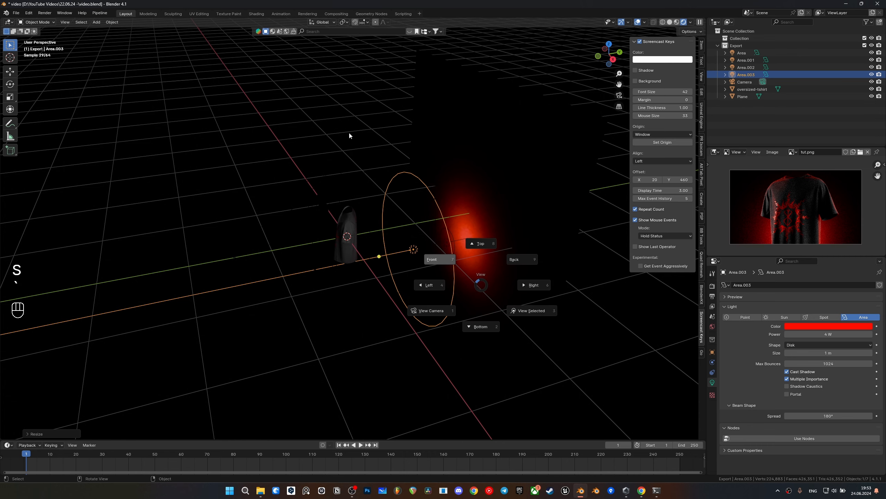
pyautogui.click(349, 135)
pyautogui.press('g')
pyautogui.click(485, 227)
pyautogui.press('`')
pyautogui.click(301, 392)
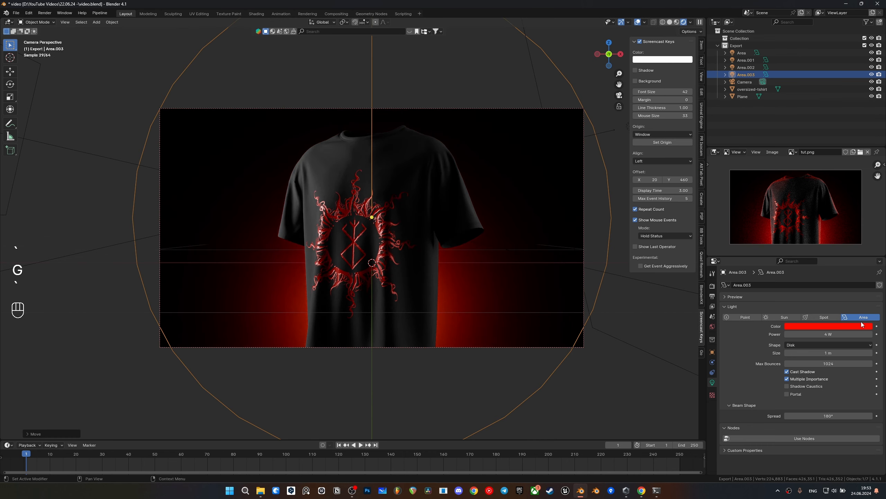
# Set the duplicated disk light's power to 500 W and move it about -0.62 m along Y toward the T-shirt
pyautogui.click(839, 333)
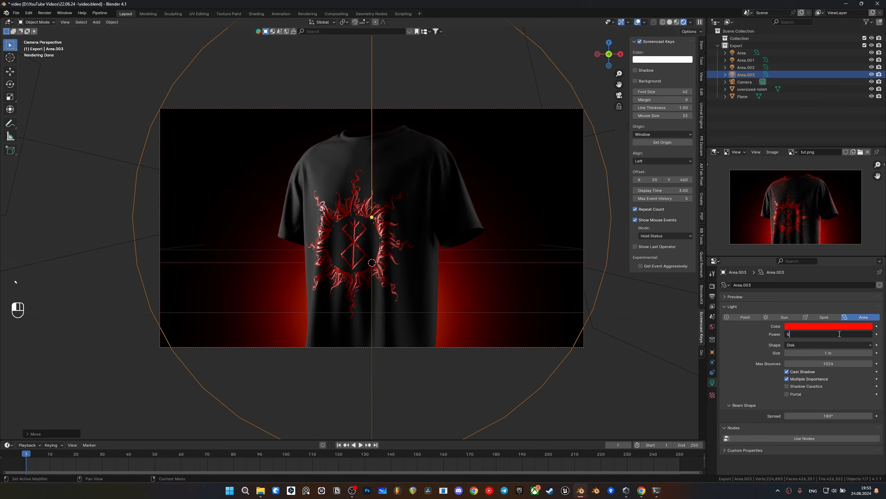
pyautogui.press('Return')
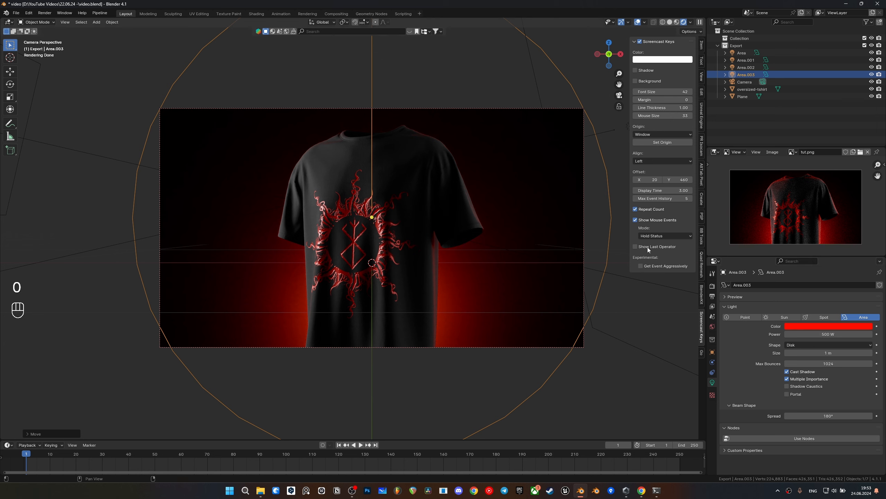
pyautogui.press('g')
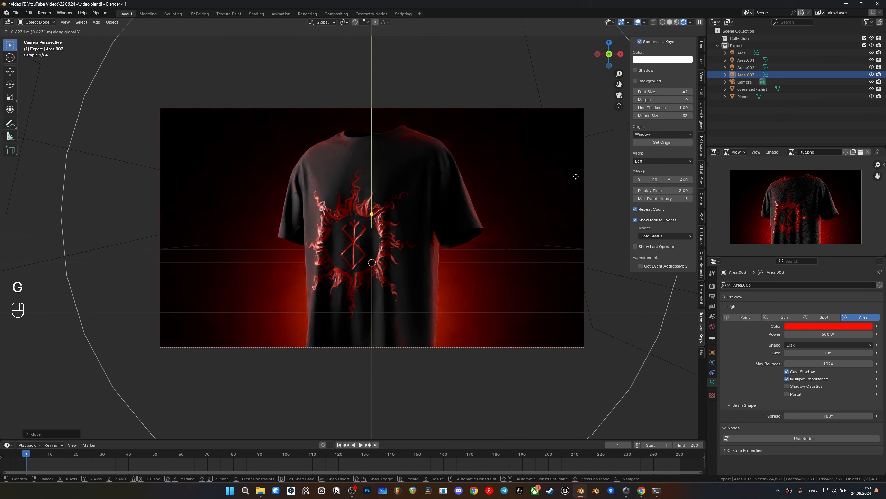
pyautogui.click(576, 176)
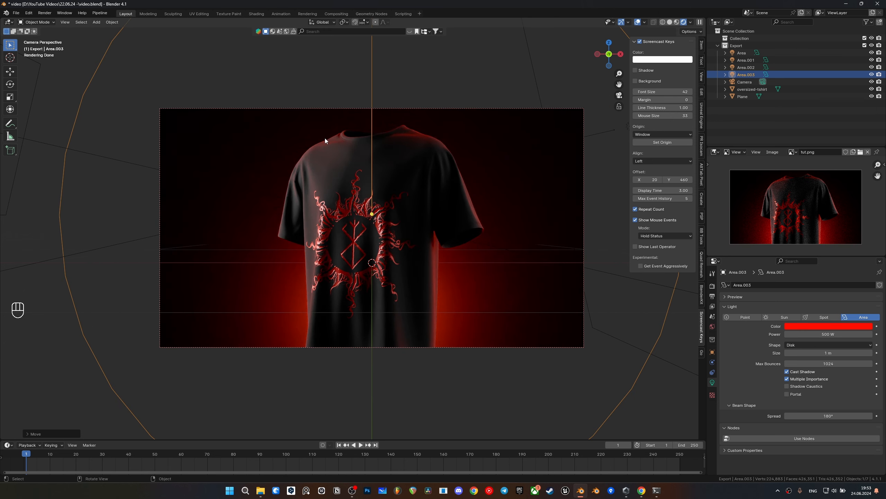
# Hide the other three area lights in the viewport to isolate the red rim light in camera view
pyautogui.click(871, 67)
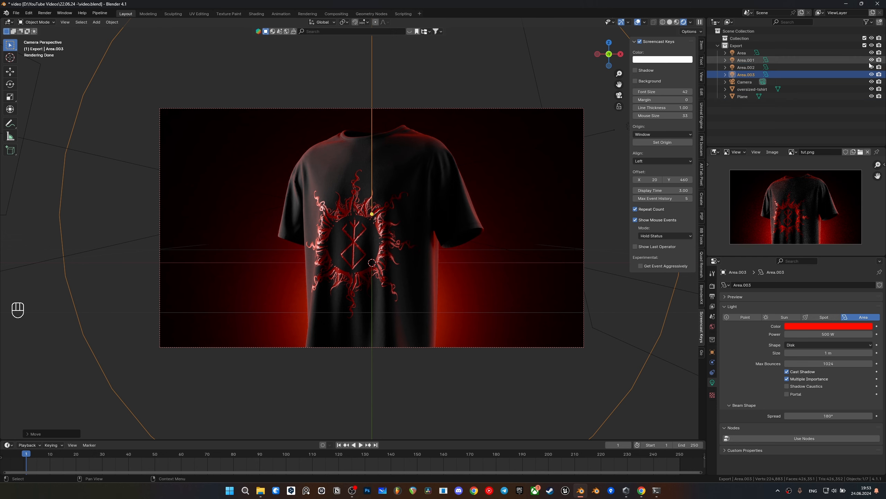
pyautogui.click(871, 60)
pyautogui.click(871, 53)
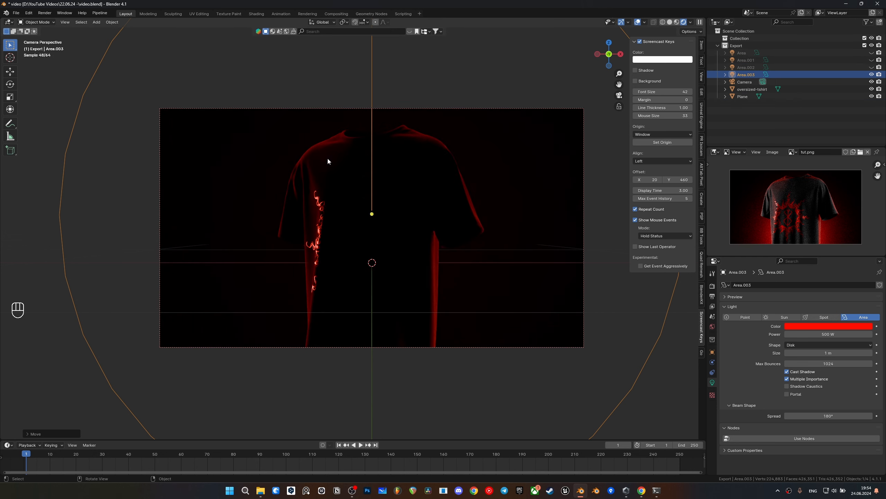
pyautogui.moveTo(306, 162); pyautogui.dragTo(440, 233, button='middle')
pyautogui.press('KP_0')
# Scale down the red rim light behind the T-shirt
pyautogui.press('s')
pyautogui.click(506, 259)
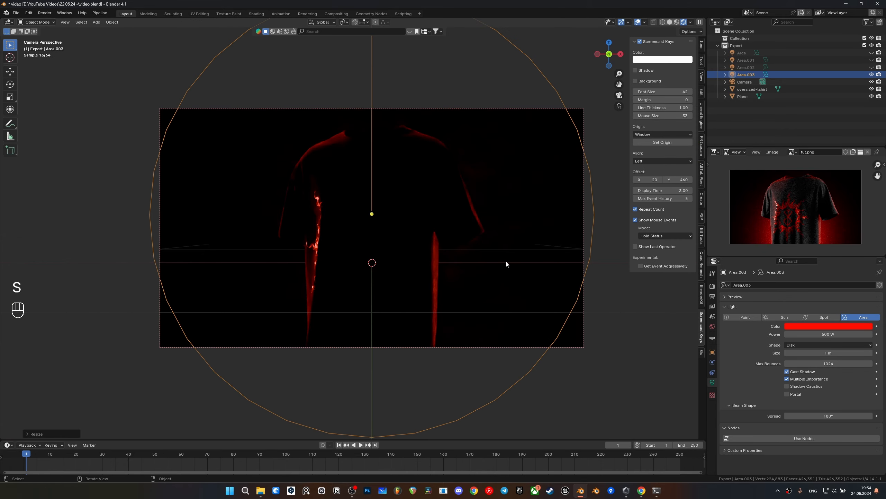
pyautogui.press('g')
pyautogui.press('s')
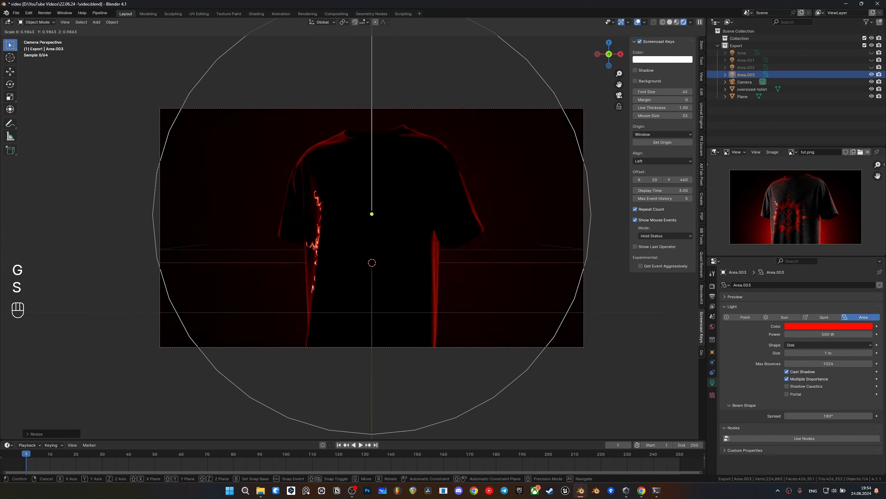
pyautogui.click(534, 275)
# Reposition the red rim light between the T-shirt and background plane, and return to camera view with the light selected
pyautogui.moveTo(535, 276); pyautogui.dragTo(460, 280, button='middle')
pyautogui.press('g')
pyautogui.click(482, 275)
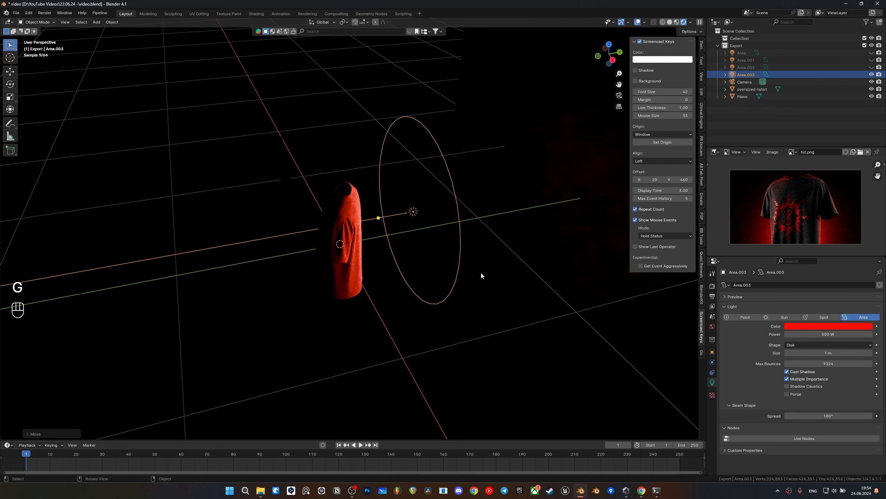
pyautogui.scroll(-3, 506, 246)
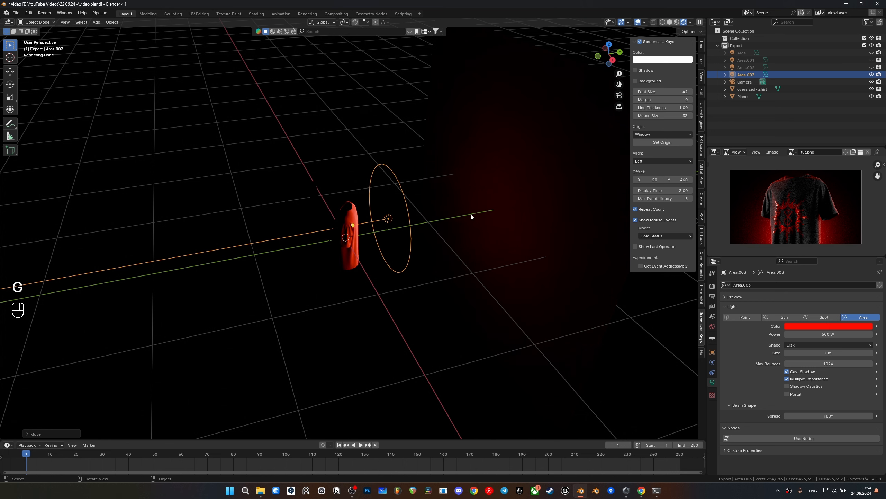
pyautogui.click(425, 209)
pyautogui.press('`')
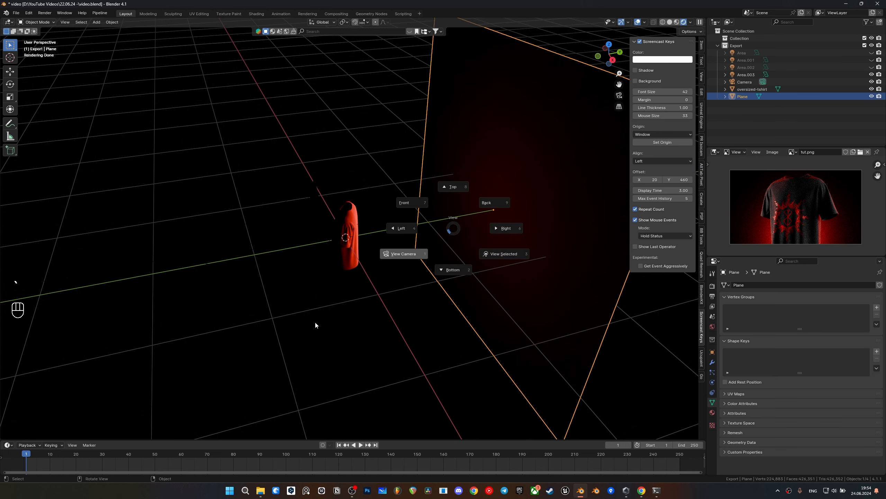
pyautogui.click(314, 321)
pyautogui.click(525, 168)
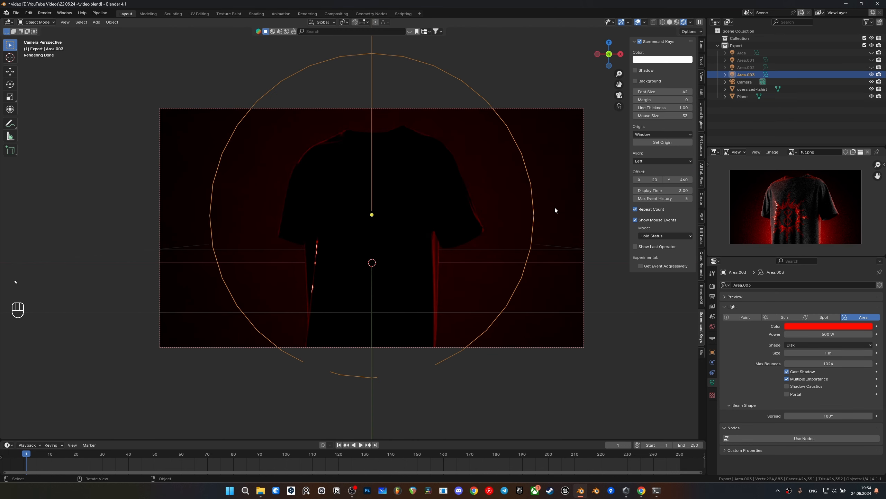
# Raise the rim light's power to about 556 W and enlarge its disk well beyond the camera frame, shifting it slightly away from the T-shirt
pyautogui.moveTo(828, 334); pyautogui.dragTo(841, 333)
pyautogui.press('s')
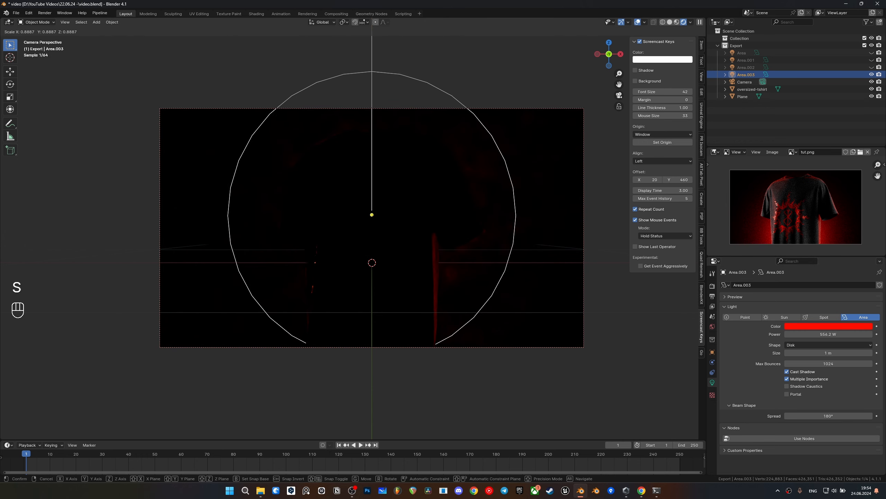
pyautogui.click(582, 338)
pyautogui.press('g')
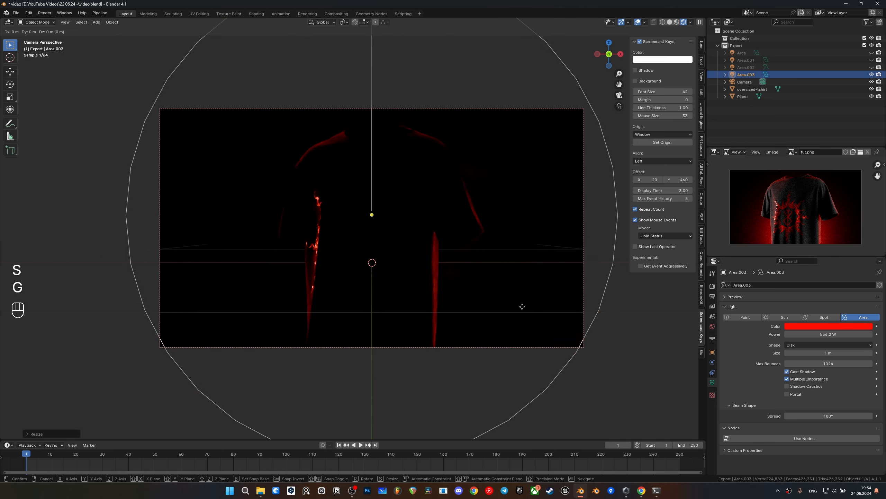
pyautogui.click(522, 358)
pyautogui.press('s')
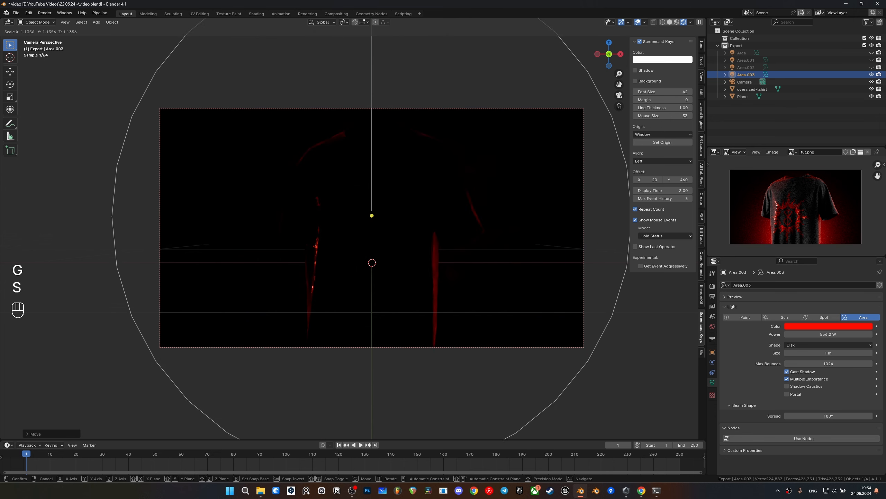
pyautogui.click(580, 363)
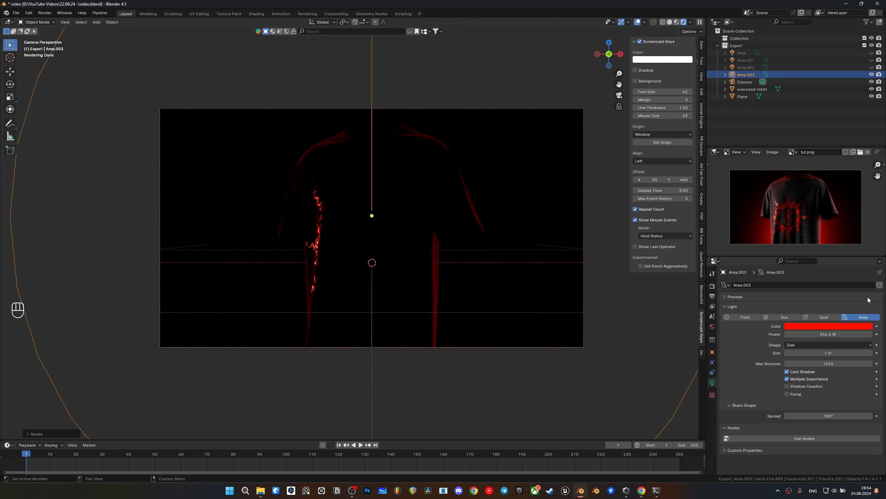
# Set the rim light's power to 1000 W and save the file
pyautogui.click(833, 333)
pyautogui.write('100')
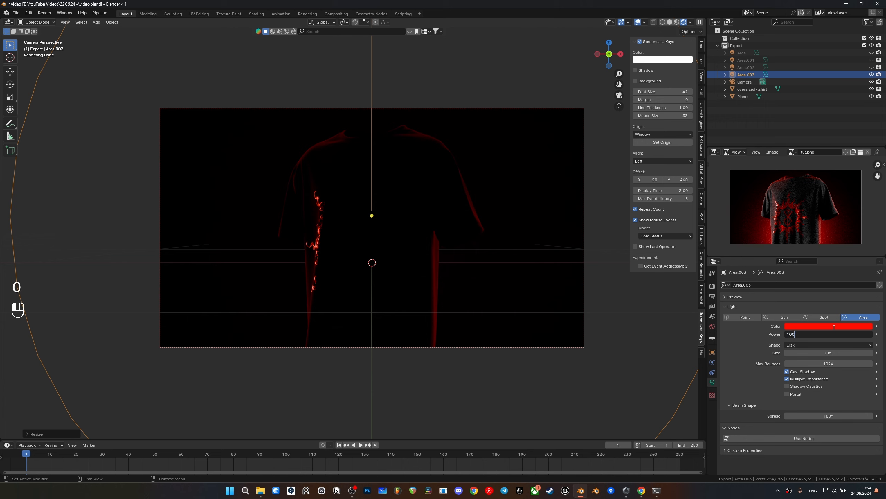
pyautogui.write('0')
pyautogui.press('Return')
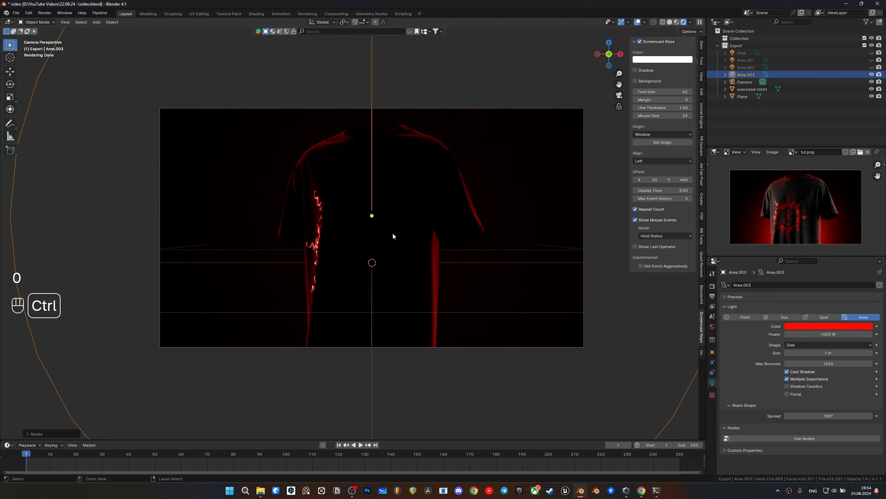
pyautogui.hotkey('ctrl', 's')
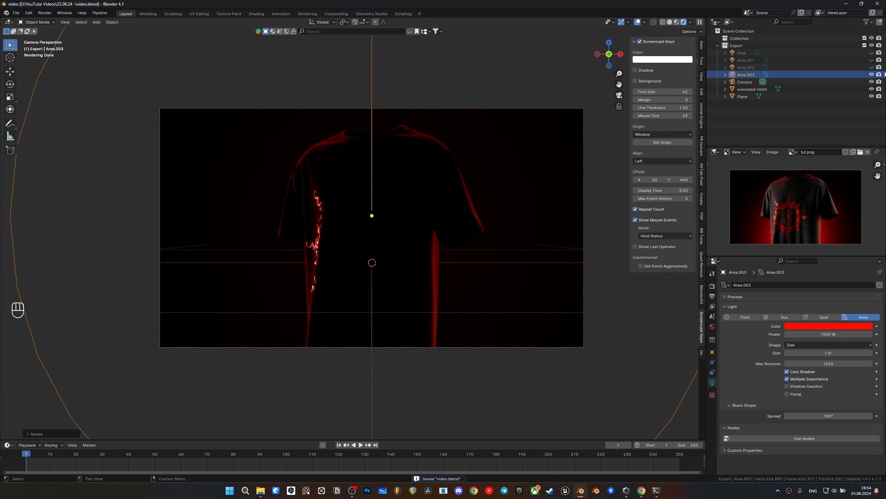
# Unhide the other three area lights and save the file
pyautogui.moveTo(872, 67); pyautogui.dragTo(871, 52)
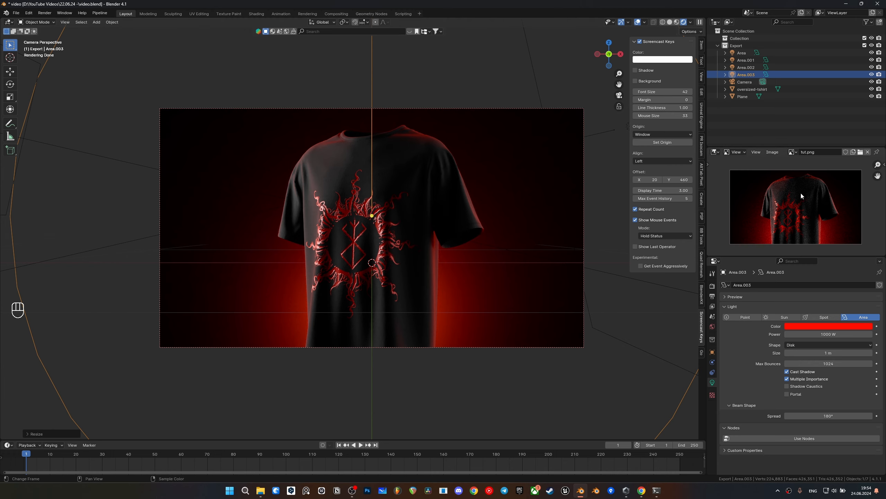
pyautogui.hotkey('ctrl', 's')
# Select the T-shirt and examine the relief and shine of its red print up close against the reference image
pyautogui.scroll(-1, 365, 231)
pyautogui.click(396, 249)
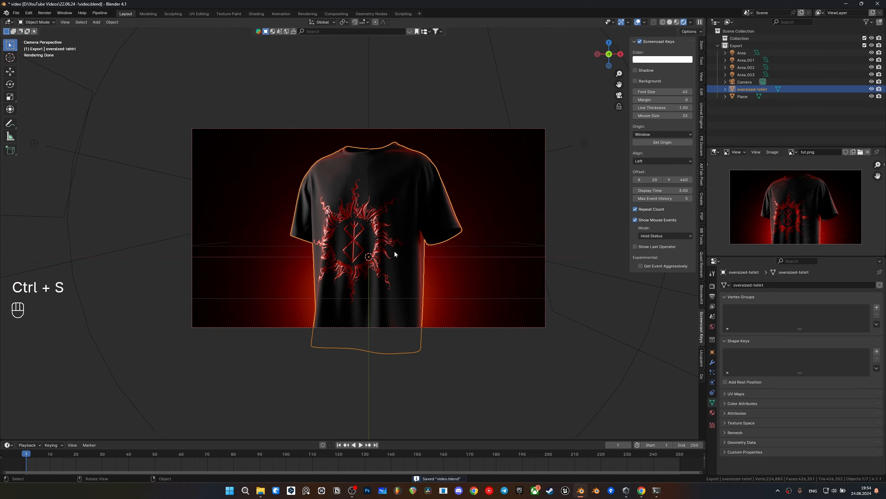
pyautogui.scroll(6, 394, 249)
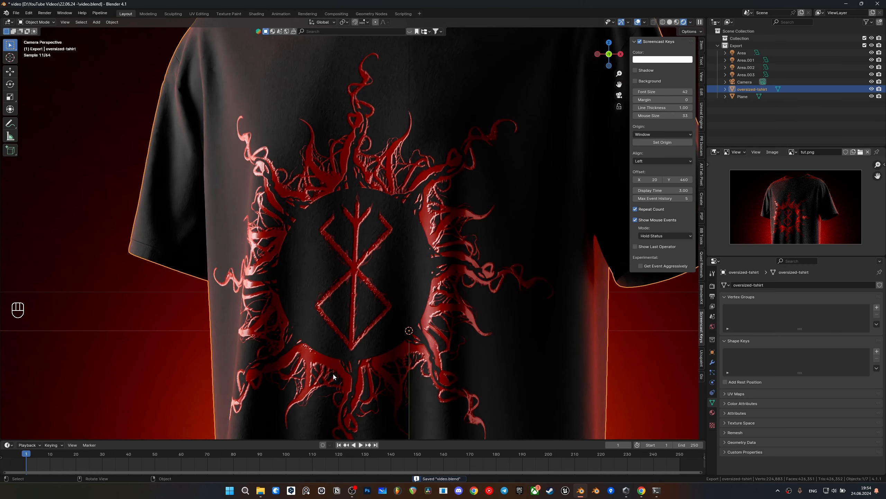
pyautogui.keyDown('shift'); pyautogui.moveTo(381, 152); pyautogui.dragTo(360, 221, button='middle'); pyautogui.keyUp('shift')
pyautogui.scroll(4, 361, 220)
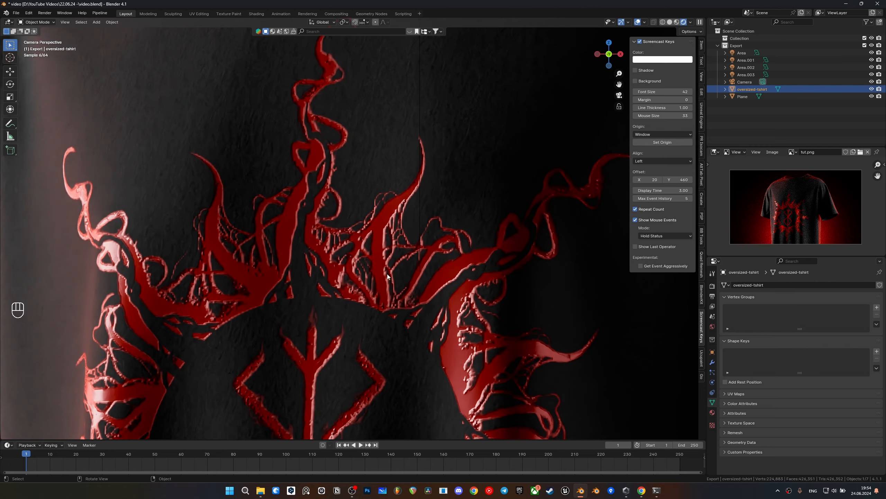
pyautogui.moveTo(387, 274); pyautogui.dragTo(435, 254, button='middle')
pyautogui.scroll(4, 397, 188)
pyautogui.scroll(3, 407, 223)
pyautogui.scroll(1, 408, 223)
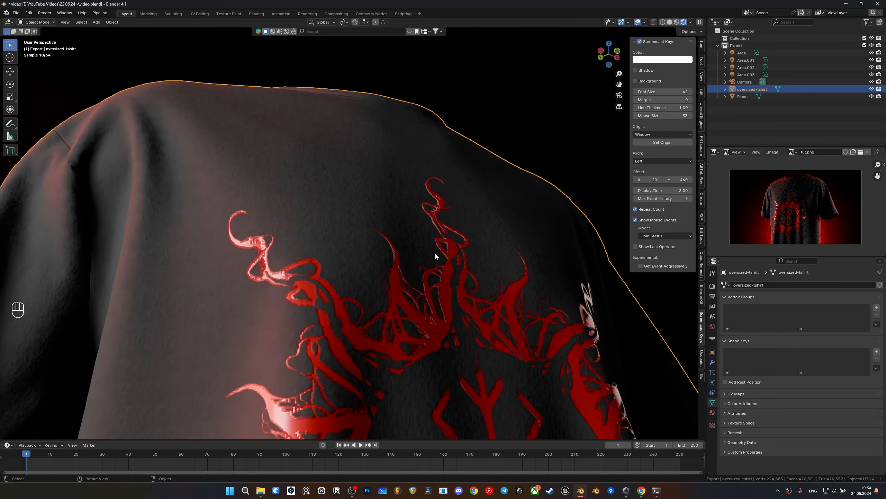
pyautogui.press('`')
pyautogui.hotkey('ctrl', 's')
pyautogui.scroll(5, 796, 216)
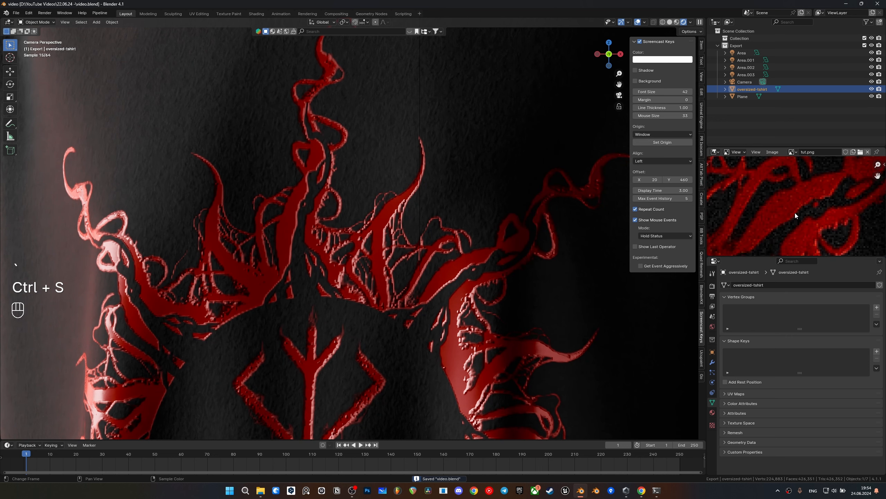
pyautogui.scroll(-5, 795, 212)
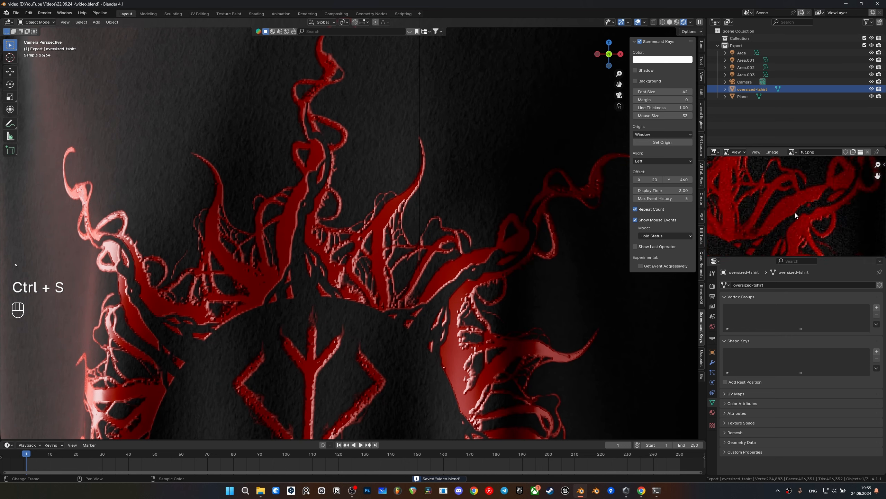
# Open the T-shirt's material in the Shading workspace, set the Bump node's strength to 0.1 and save the file
pyautogui.click(257, 13)
pyautogui.press('`')
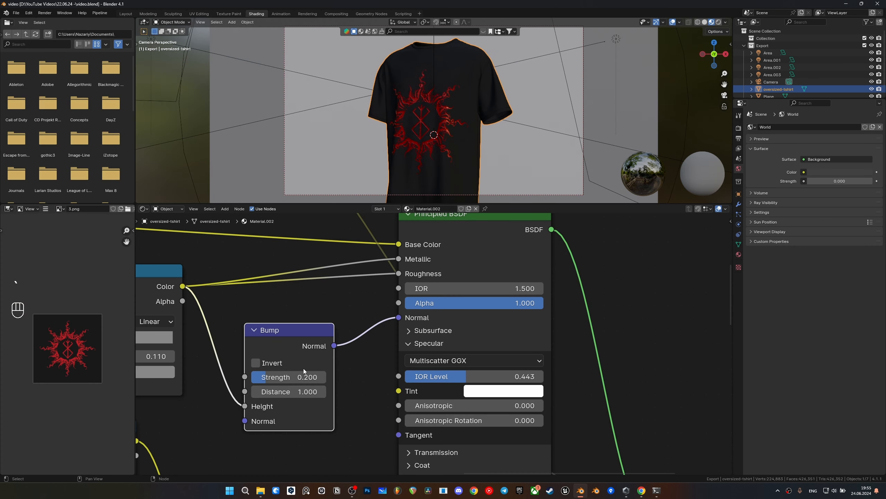
pyautogui.click(304, 376)
pyautogui.press('BackSpace')
pyautogui.write('1')
pyautogui.press('Return')
pyautogui.hotkey('ctrl', 's')
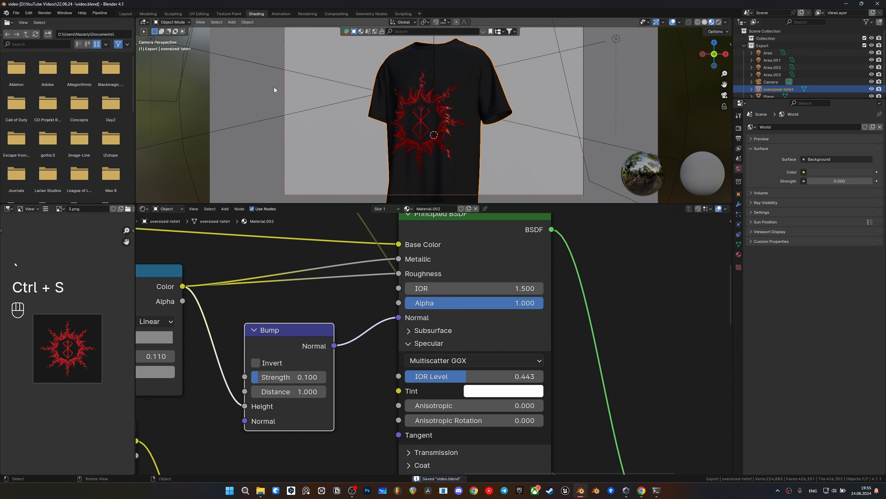
# Show the Shading viewport in rendered mode and inspect the print with the softened bump
pyautogui.press('z')
pyautogui.click(424, 52)
pyautogui.scroll(5, 445, 74)
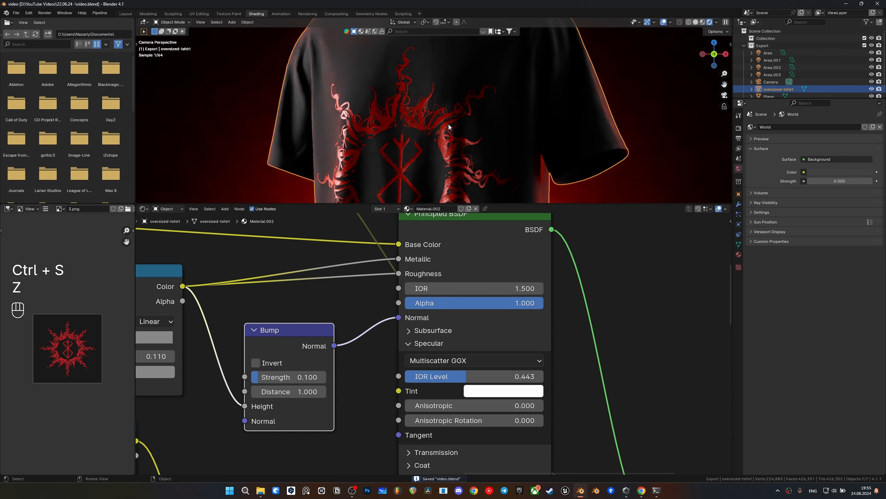
pyautogui.scroll(2, 438, 119)
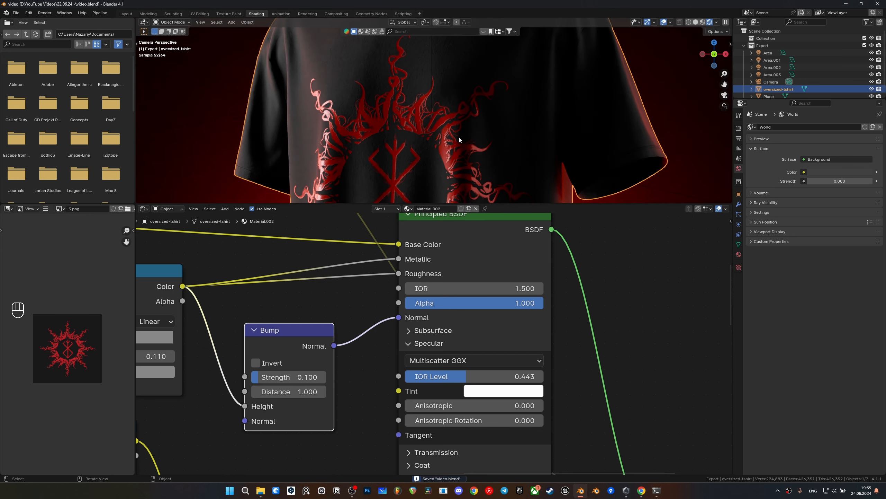
pyautogui.scroll(-2, 438, 131)
pyautogui.keyDown('shift'); pyautogui.moveTo(443, 144); pyautogui.dragTo(443, 80, button='middle'); pyautogui.keyUp('shift')
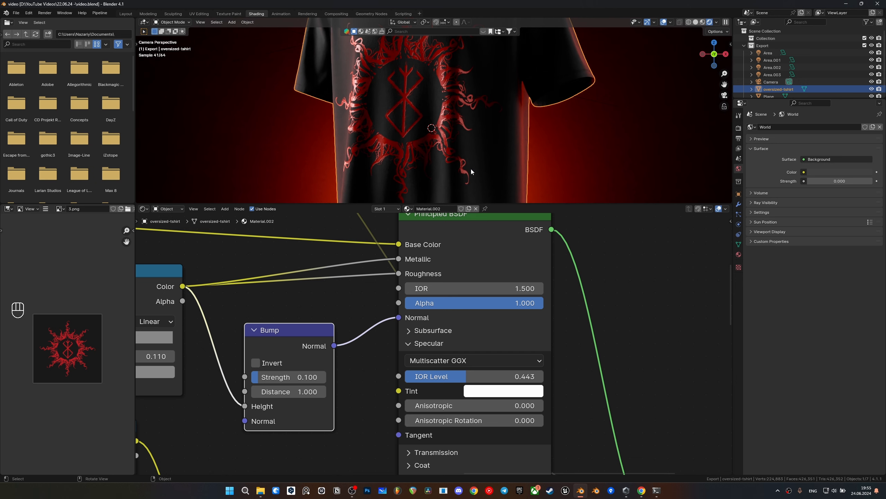
# Lower the Bump node's strength to 0.084
pyautogui.moveTo(404, 275); pyautogui.dragTo(540, 342, button='middle')
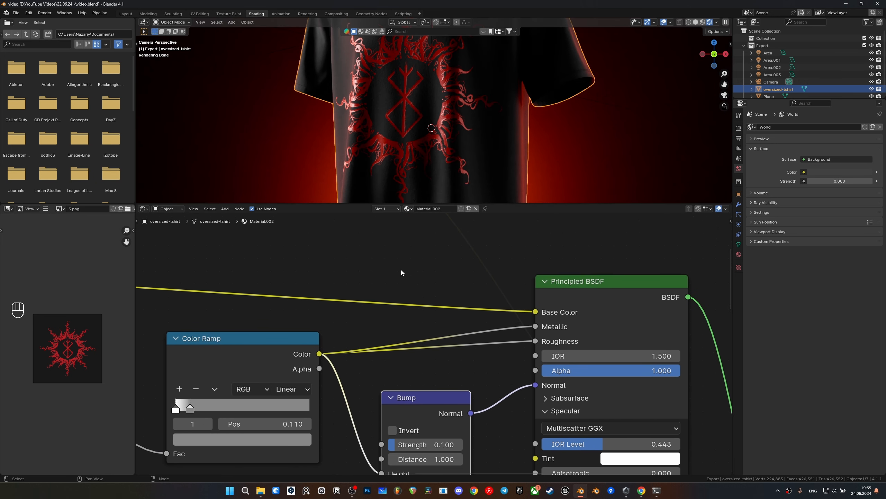
pyautogui.moveTo(382, 320); pyautogui.dragTo(458, 303, button='middle')
pyautogui.scroll(3, 390, 187)
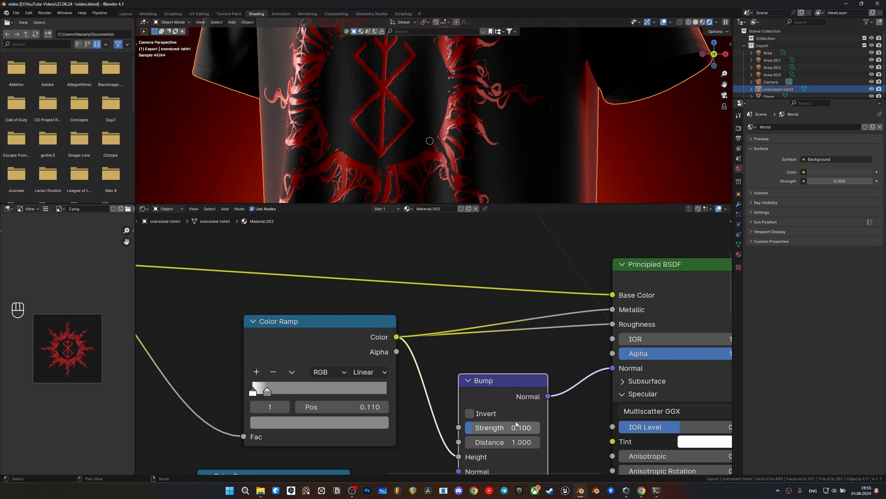
pyautogui.moveTo(516, 424); pyautogui.dragTo(511, 424)
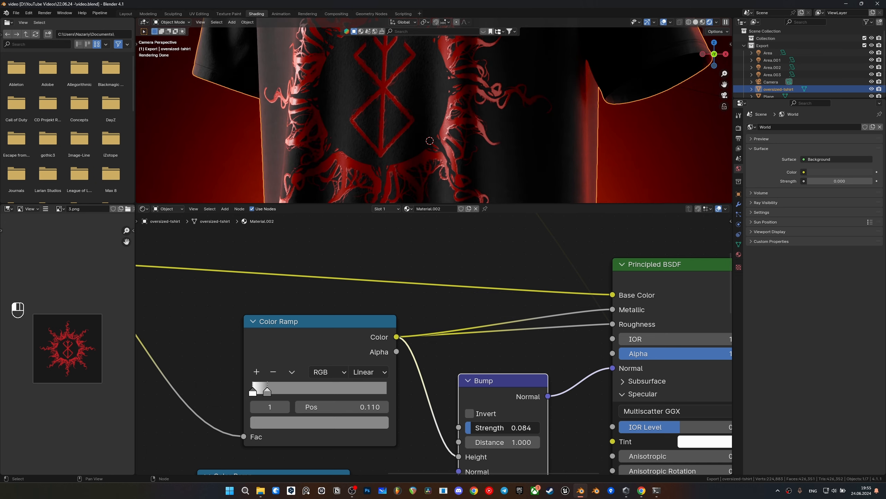
pyautogui.keyDown('shift'); pyautogui.moveTo(432, 138); pyautogui.dragTo(433, 171, button='middle'); pyautogui.keyUp('shift')
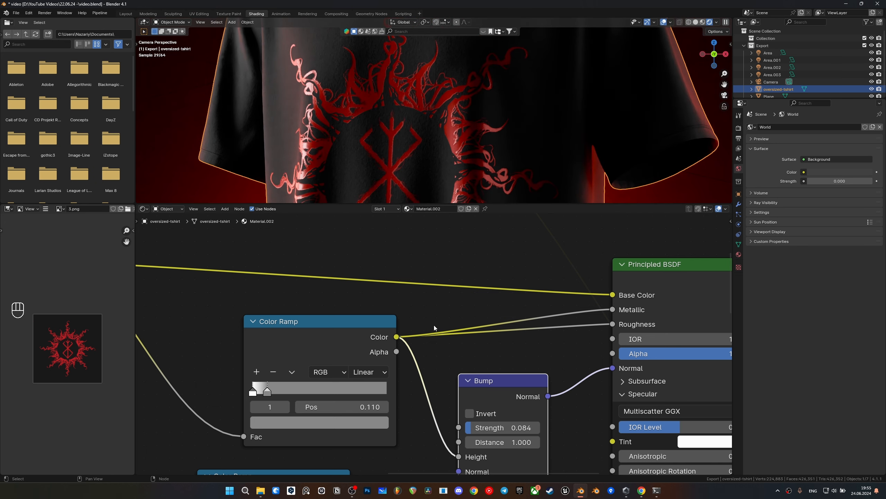
# Lighten the grey second stop of the Color Ramp that feeds Metallic, Roughness and the bump height, checking the print
pyautogui.moveTo(434, 325); pyautogui.dragTo(356, 331, button='middle')
pyautogui.click(247, 370)
pyautogui.moveTo(337, 228)
pyautogui.mouseDown()
pyautogui.moveTo(337, 241)
pyautogui.moveTo(337, 210)
pyautogui.mouseUp()
pyautogui.scroll(-3, 482, 131)
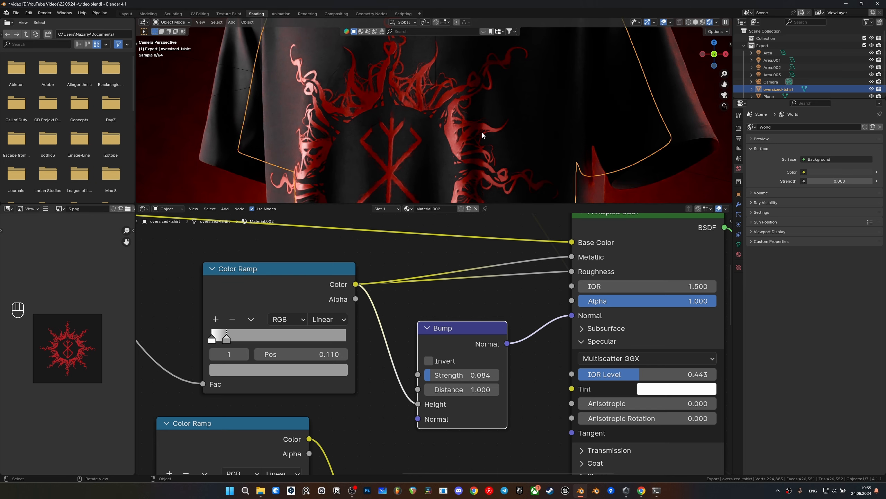
pyautogui.keyDown('shift'); pyautogui.moveTo(493, 151); pyautogui.dragTo(499, 115, button='middle'); pyautogui.keyUp('shift')
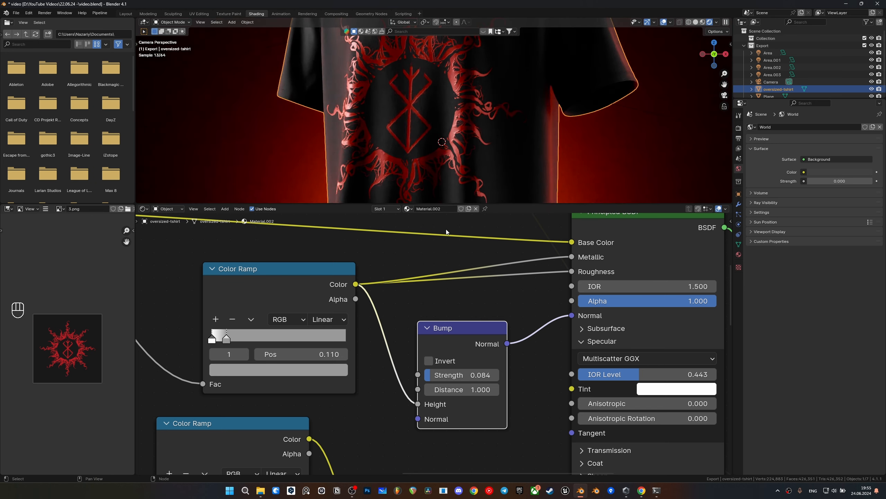
# Try brightness values from 0.023 to above 0.459 on the same Color Ramp stop, settling on a mid grey
pyautogui.click(303, 374)
pyautogui.scroll(-8, 271, 224)
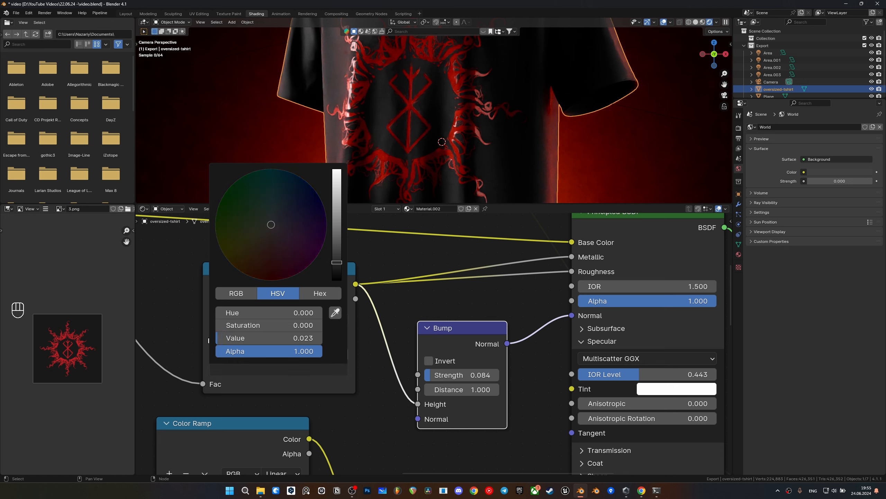
pyautogui.scroll(3, 271, 224)
pyautogui.scroll(-2, 271, 224)
pyautogui.scroll(3, 271, 224)
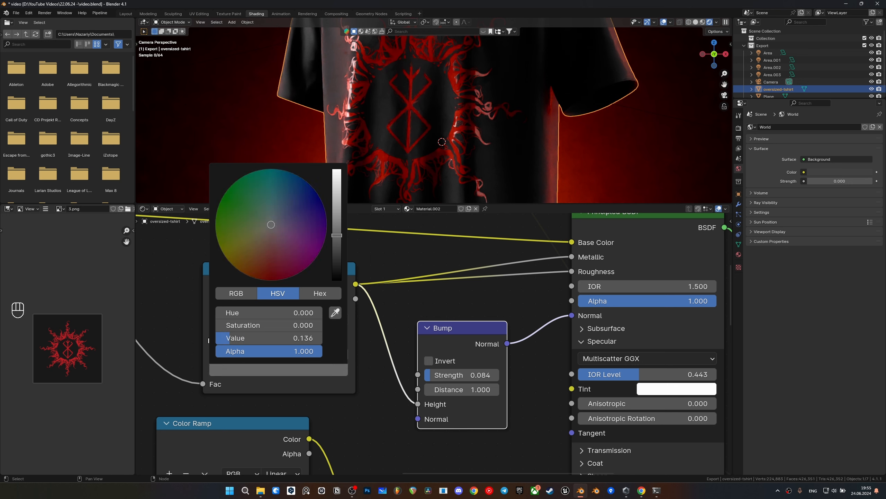
pyautogui.scroll(3, 271, 224)
pyautogui.scroll(5, 271, 224)
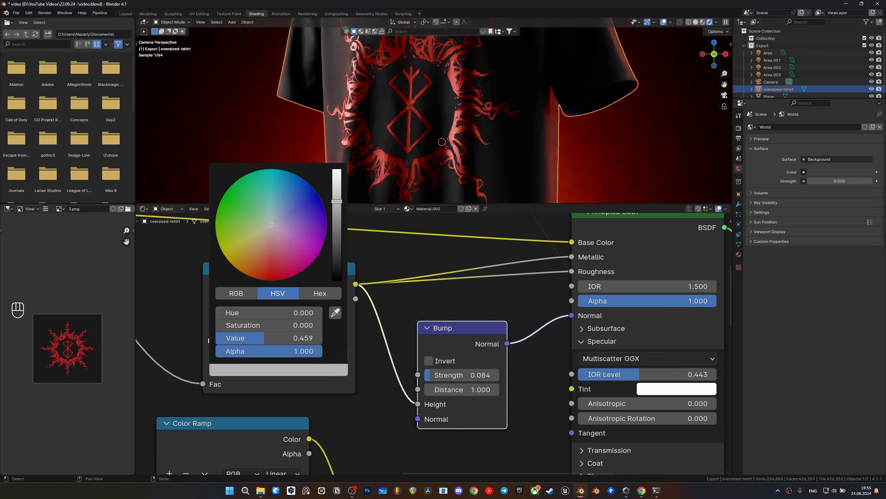
pyautogui.scroll(2, 271, 224)
pyautogui.scroll(-7, 271, 225)
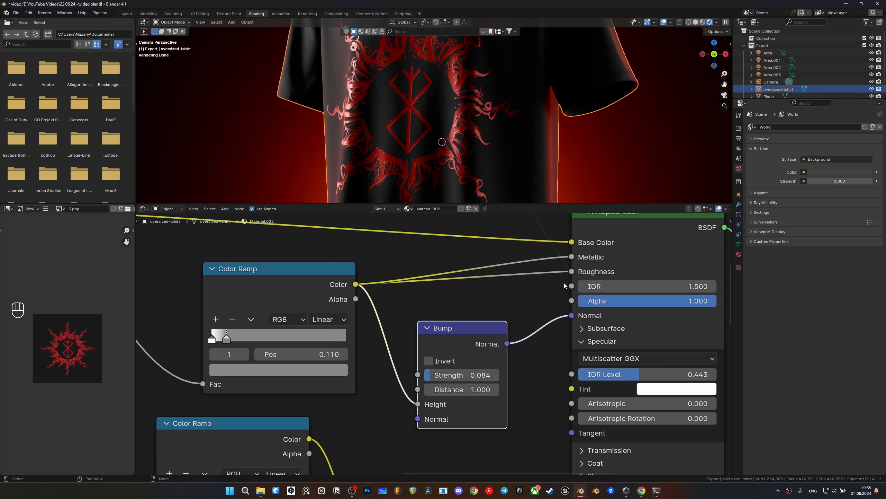
# Disconnect the Color Ramp from the Principled BSDF's Metallic input and set Metallic to 0.496
pyautogui.moveTo(574, 258); pyautogui.dragTo(526, 259)
pyautogui.moveTo(600, 269); pyautogui.dragTo(473, 315, button='middle')
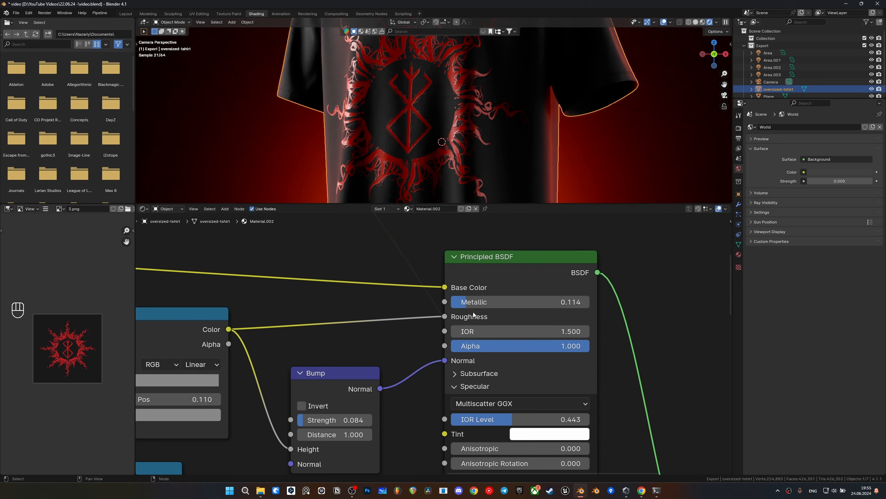
pyautogui.moveTo(474, 302); pyautogui.dragTo(478, 302)
pyautogui.moveTo(555, 302); pyautogui.dragTo(525, 302)
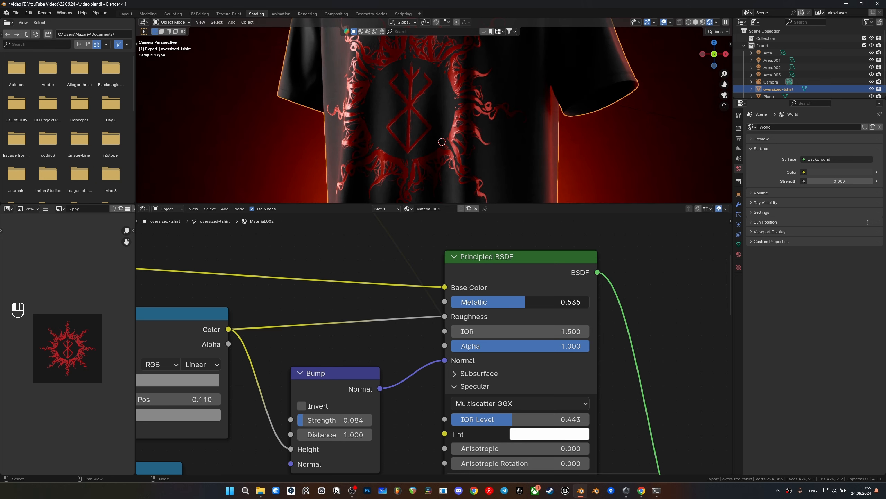
pyautogui.moveTo(522, 302); pyautogui.dragTo(520, 302)
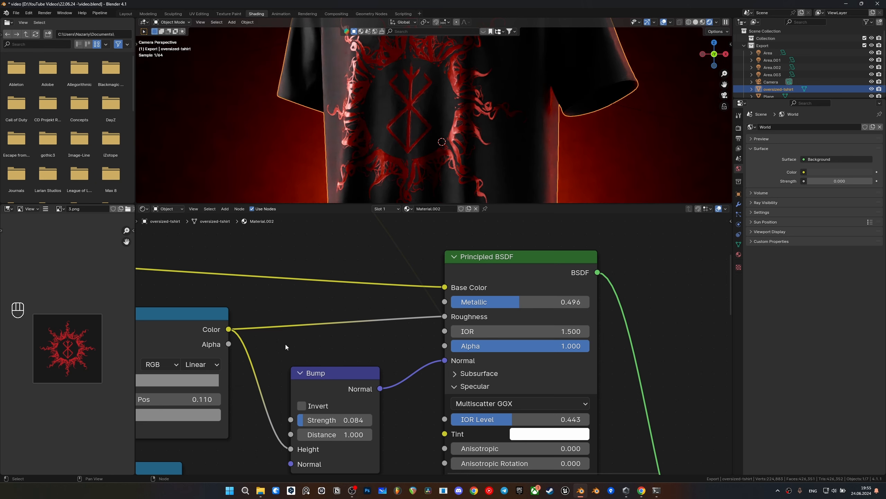
# Brighten the Color Ramp's second stop to a slightly lighter grey and save the file
pyautogui.moveTo(286, 343); pyautogui.dragTo(413, 318, button='middle')
pyautogui.click(232, 386)
pyautogui.moveTo(339, 240)
pyautogui.mouseDown()
pyautogui.moveTo(338, 259)
pyautogui.moveTo(338, 225)
pyautogui.mouseUp()
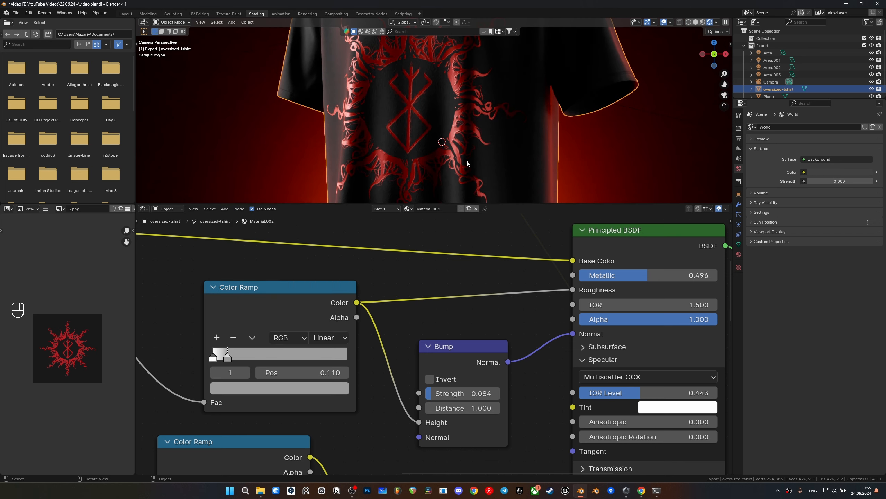
pyautogui.scroll(-3, 470, 154)
pyautogui.hotkey('ctrl', 's')
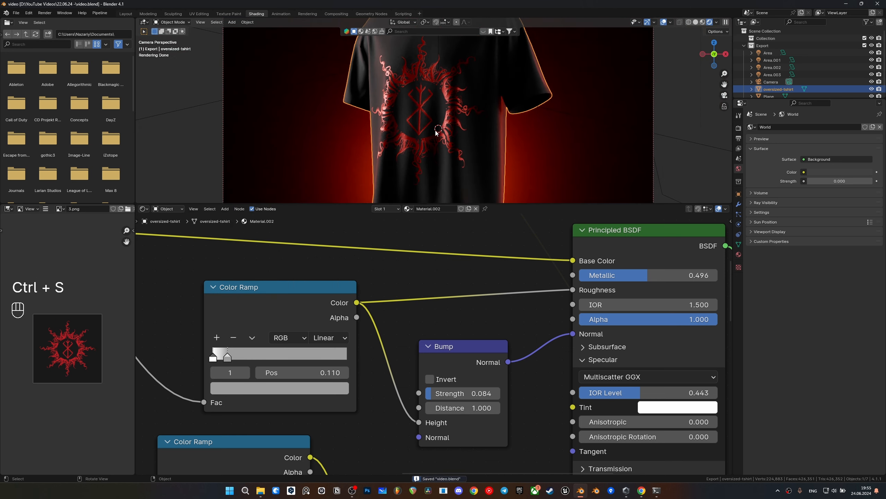
# Set the Bump node's strength back to 0.1 and save the file
pyautogui.scroll(3, 446, 155)
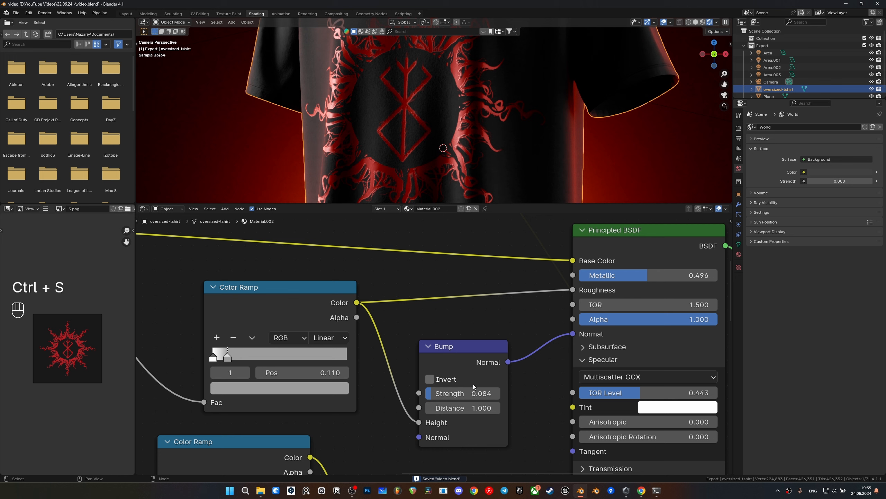
pyautogui.click(471, 391)
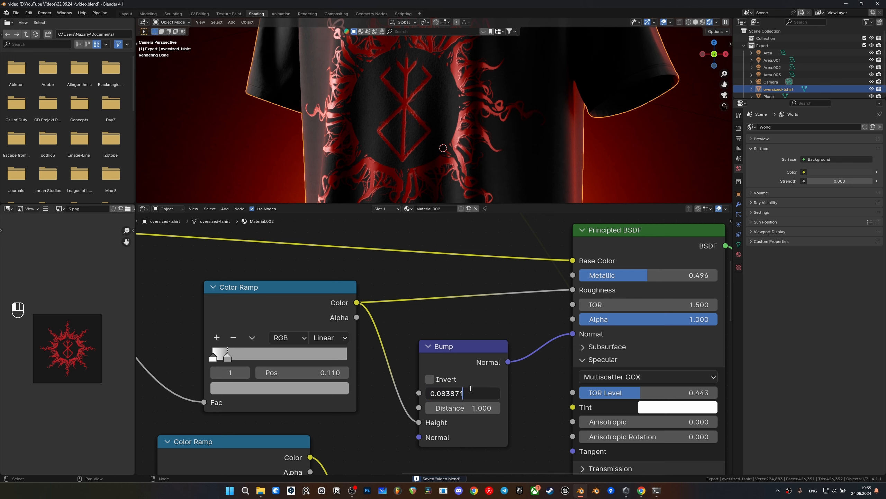
pyautogui.press('BackSpace')
pyautogui.press('BackSpace')
pyautogui.press('BackSpace')
pyautogui.write('1')
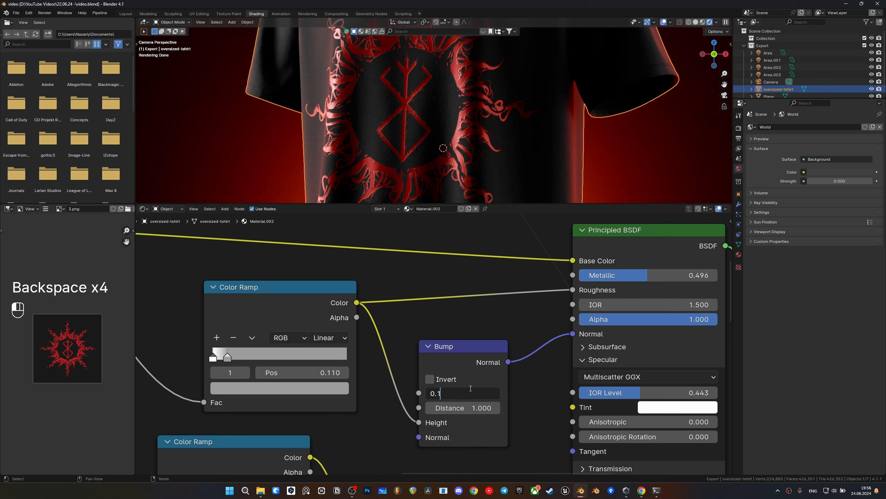
pyautogui.press('Return')
pyautogui.hotkey('ctrl', 's')
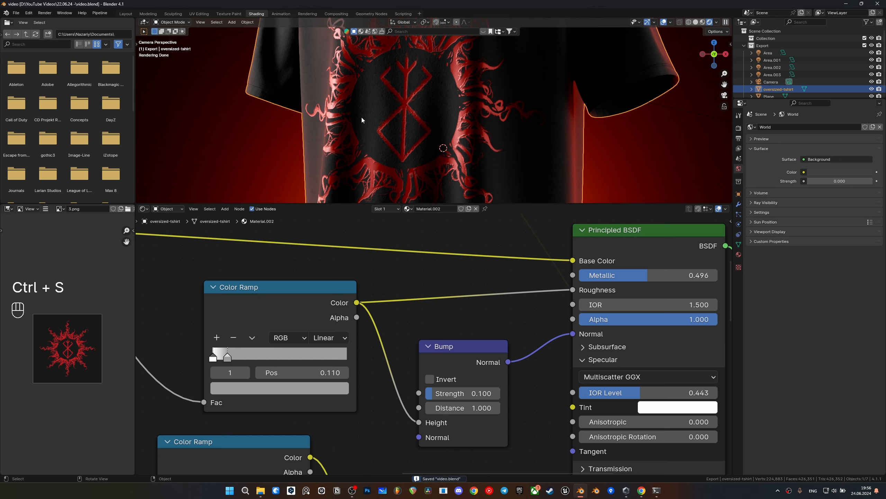
# Check the print in the rendered view, then return to the Layout workspace with the whole camera frame in view
pyautogui.scroll(-3, 442, 157)
pyautogui.keyDown('shift'); pyautogui.moveTo(427, 119); pyautogui.dragTo(401, 158, button='middle'); pyautogui.keyUp('shift')
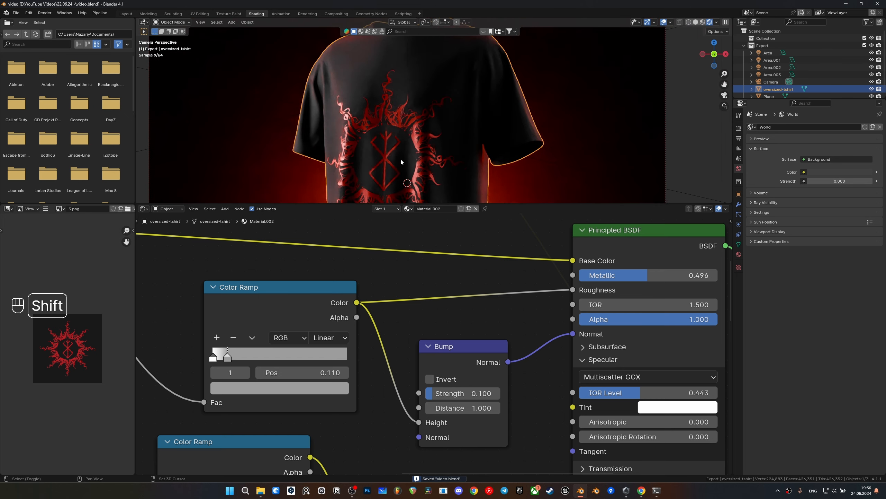
pyautogui.scroll(3, 373, 90)
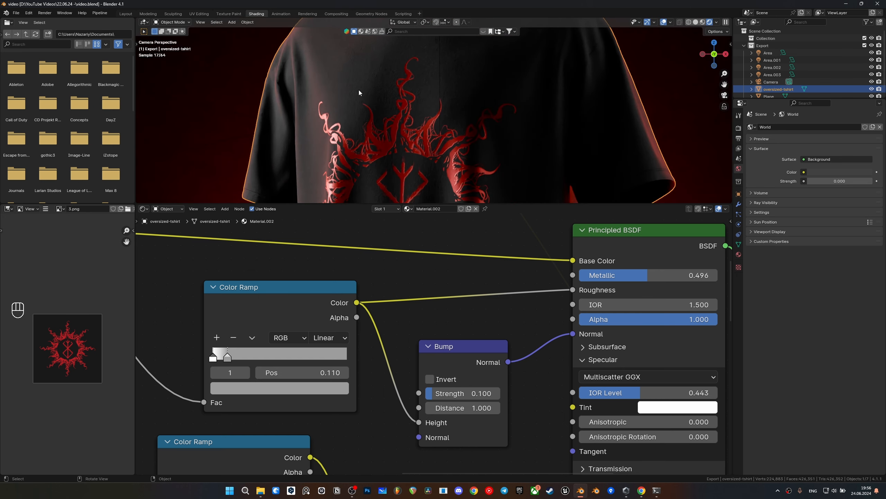
pyautogui.scroll(-3, 318, 80)
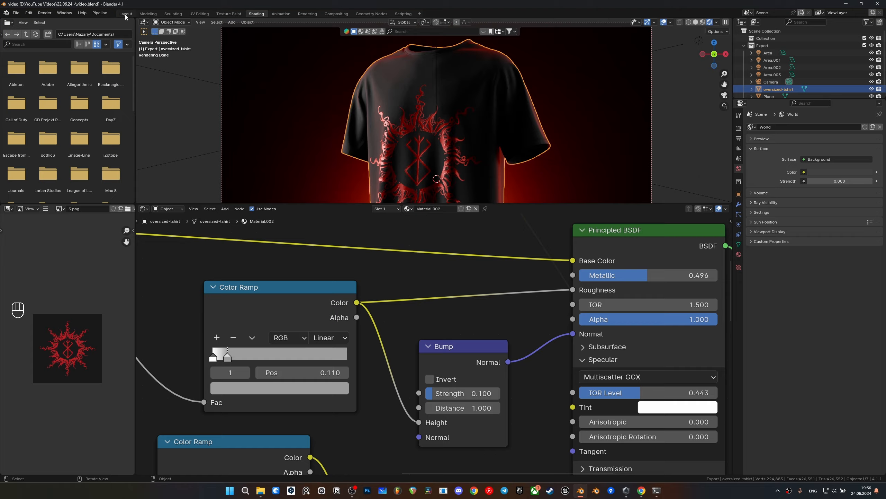
pyautogui.click(126, 14)
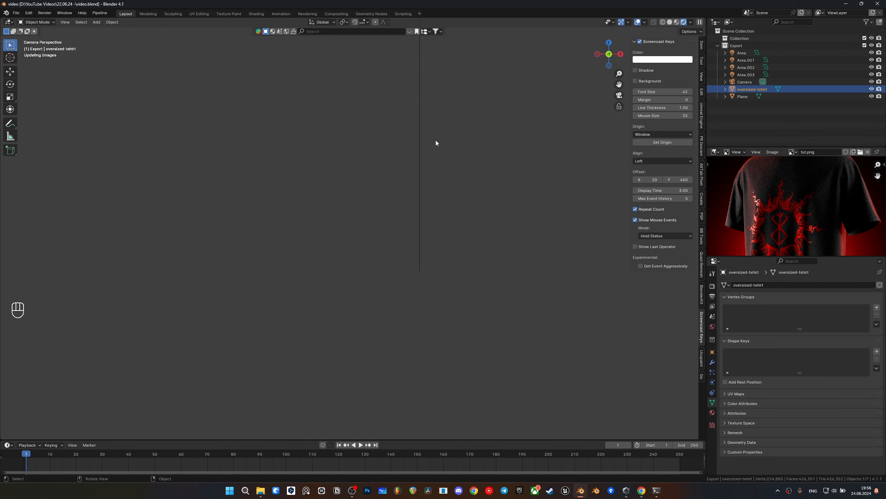
pyautogui.scroll(-4, 467, 162)
pyautogui.keyDown('shift'); pyautogui.moveTo(443, 223); pyautogui.dragTo(442, 255, button='middle'); pyautogui.keyUp('shift')
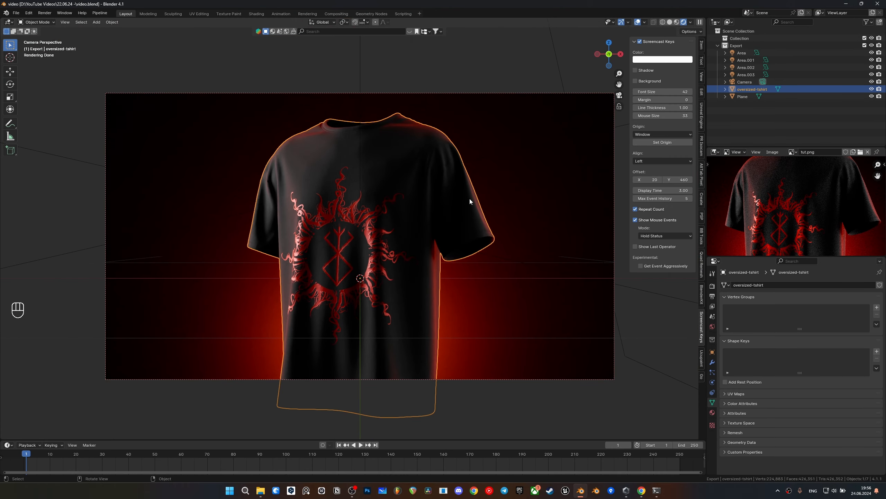
# Set the power of the area light Area.001 to 25 W and save the file
pyautogui.scroll(-3, 450, 247)
pyautogui.click(604, 340)
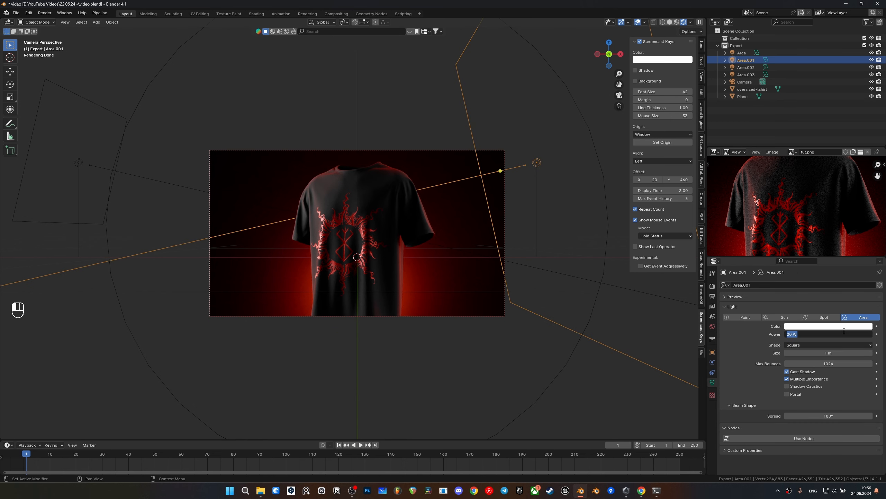
pyautogui.click(845, 331)
pyautogui.write('25')
pyautogui.press('Return')
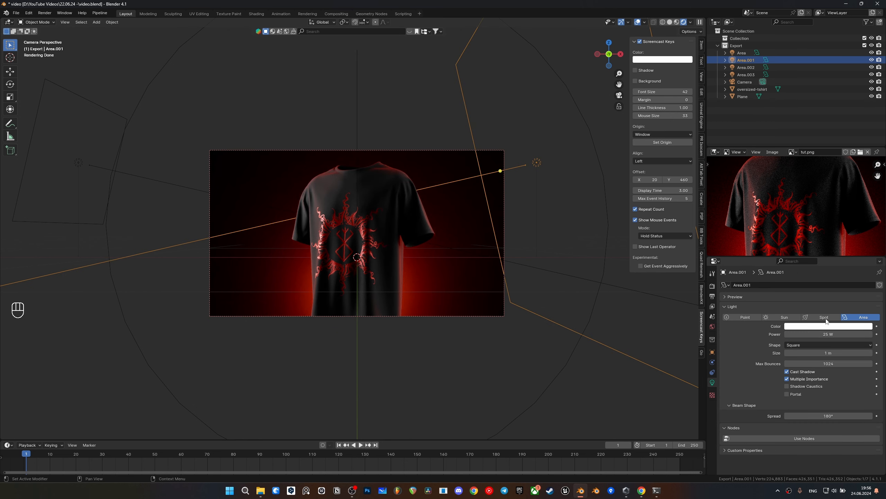
pyautogui.hotkey('ctrl', 's')
# Add a point light and move it up to the T-shirt's neck opening
pyautogui.scroll(3, 372, 192)
pyautogui.hotkey('shift', 'a')
pyautogui.moveTo(360, 302)
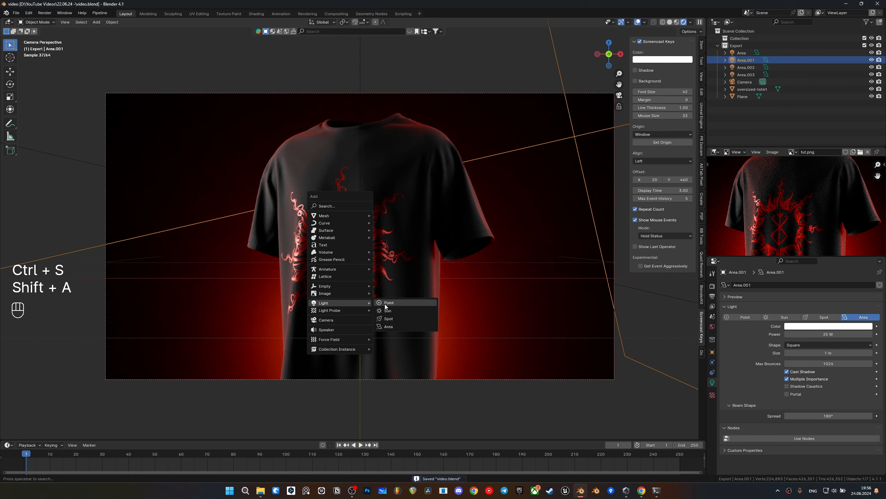
pyautogui.click(388, 303)
pyautogui.press('g')
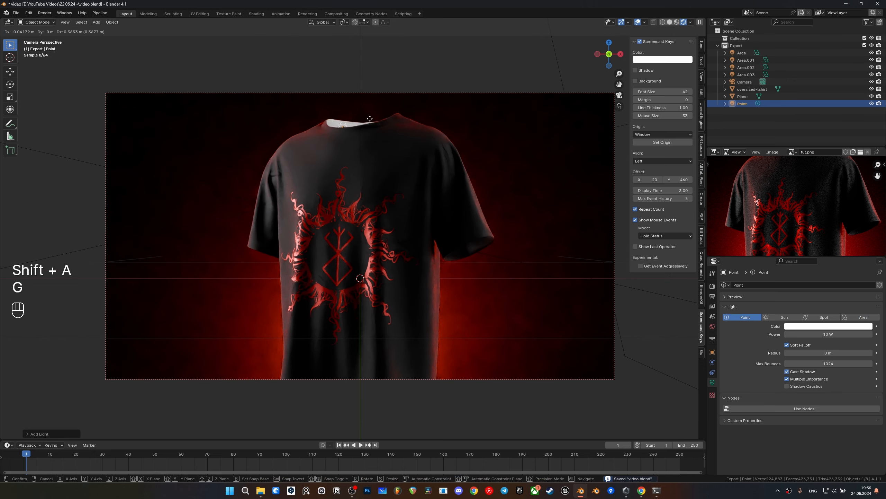
pyautogui.click(347, 118)
pyautogui.moveTo(363, 120); pyautogui.dragTo(360, 169, button='middle')
pyautogui.scroll(3, 363, 157)
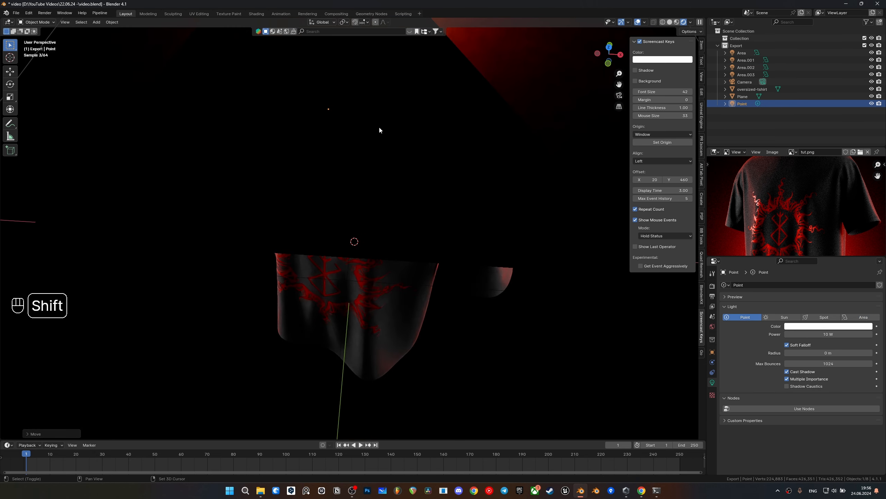
pyautogui.keyDown('shift'); pyautogui.moveTo(379, 127); pyautogui.dragTo(367, 185, button='middle'); pyautogui.keyUp('shift')
pyautogui.press('`')
pyautogui.click(314, 259)
pyautogui.press('g')
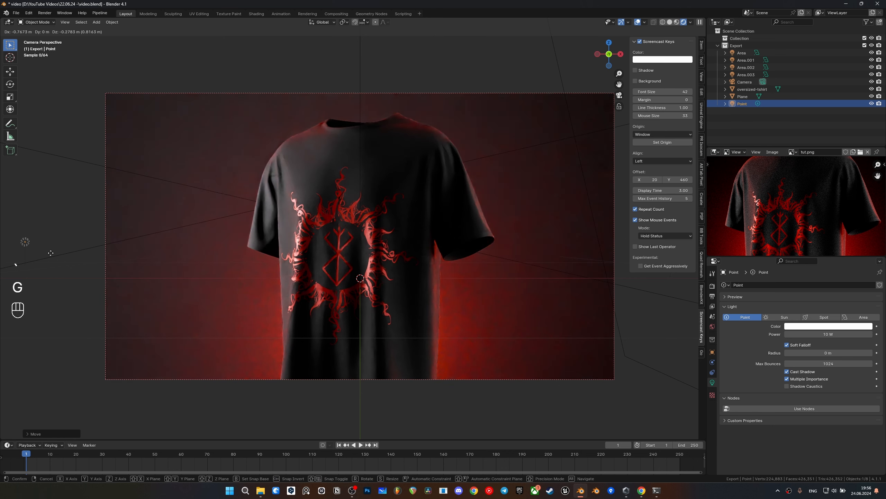
pyautogui.rightClick(184, 205)
# Set the point light's power to 2 W and shift the light slightly lower below the collar
pyautogui.keyDown('shift'); pyautogui.moveTo(340, 170); pyautogui.dragTo(307, 234, button='middle'); pyautogui.keyUp('shift')
pyautogui.scroll(2, 306, 235)
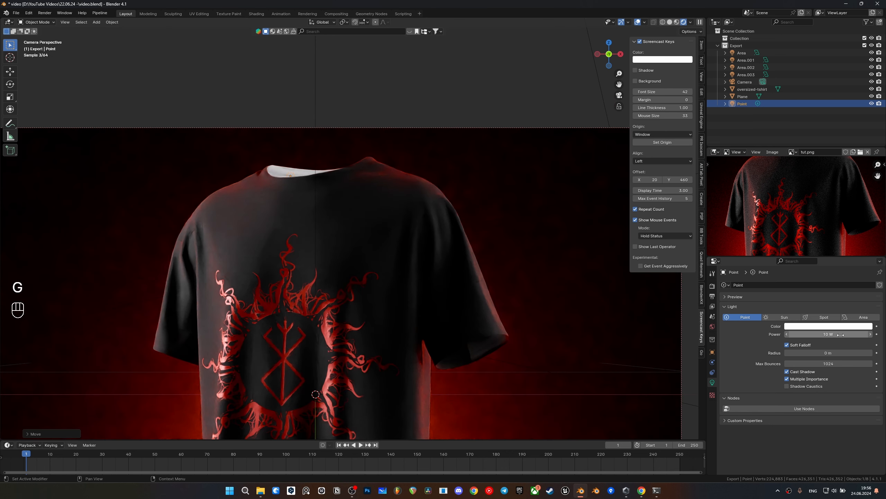
pyautogui.click(832, 333)
pyautogui.write('2')
pyautogui.press('Return')
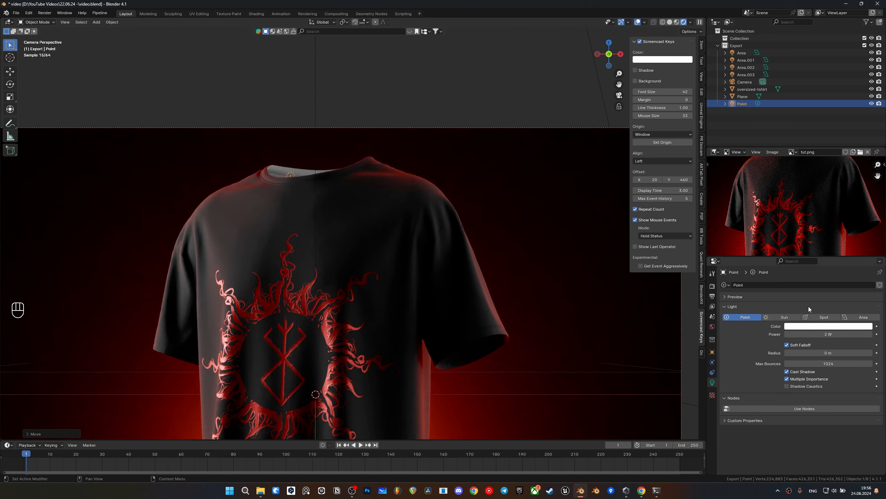
pyautogui.press('g')
pyautogui.rightClick(367, 264)
# Change the point light's colour to saturated red and lower its power to 1 W
pyautogui.click(829, 325)
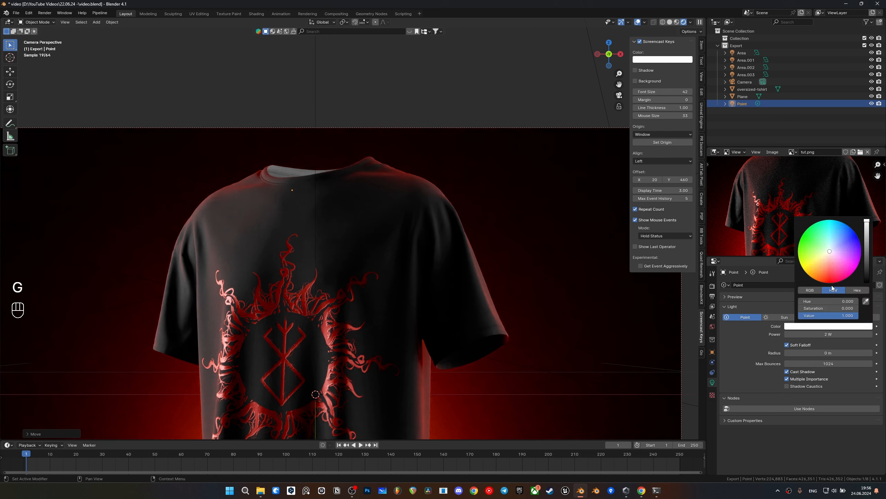
pyautogui.click(832, 283)
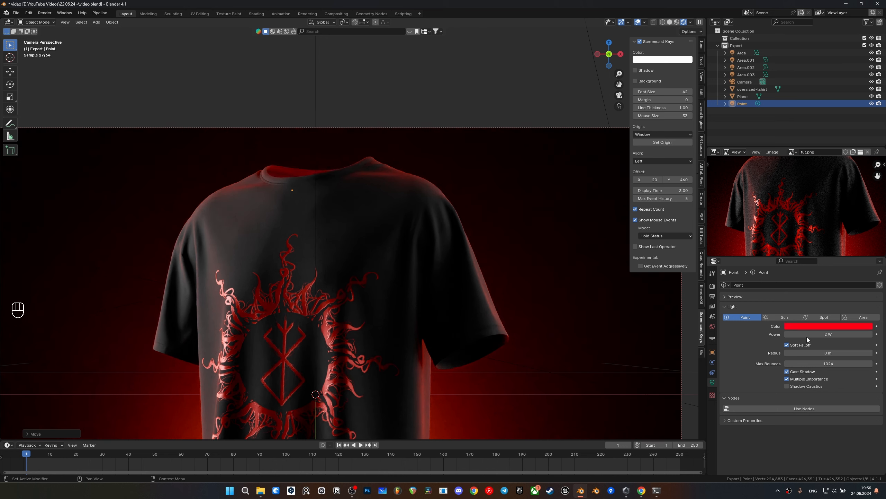
pyautogui.click(829, 333)
pyautogui.write('1')
pyautogui.press('Return')
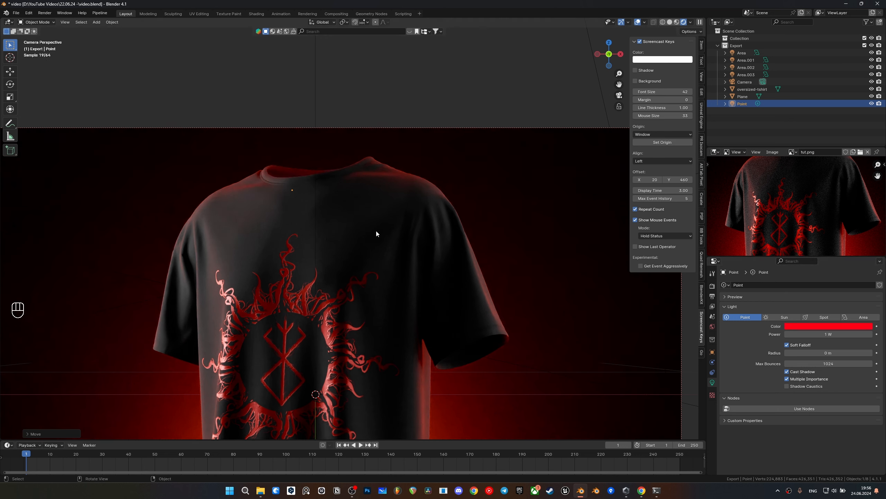
# Compare the collar glow and the overall shirt framing with the reference image
pyautogui.scroll(3, 792, 230)
pyautogui.moveTo(793, 236); pyautogui.dragTo(795, 254, button='middle')
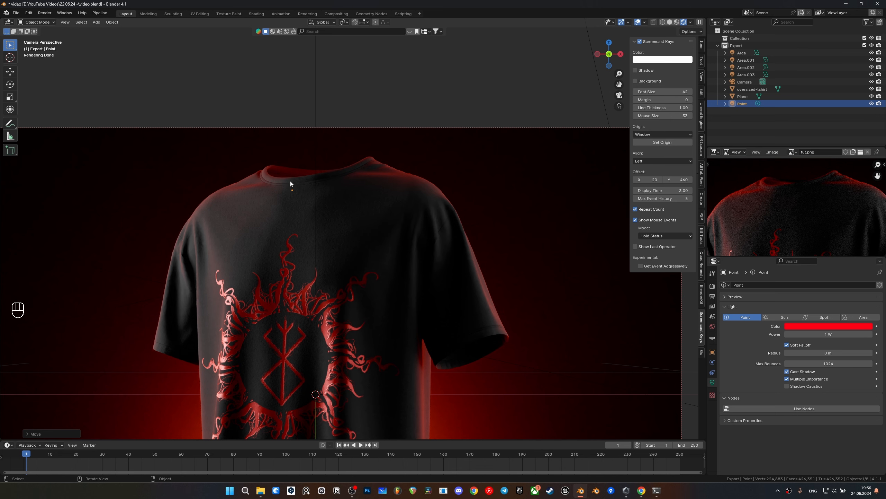
pyautogui.scroll(-4, 399, 189)
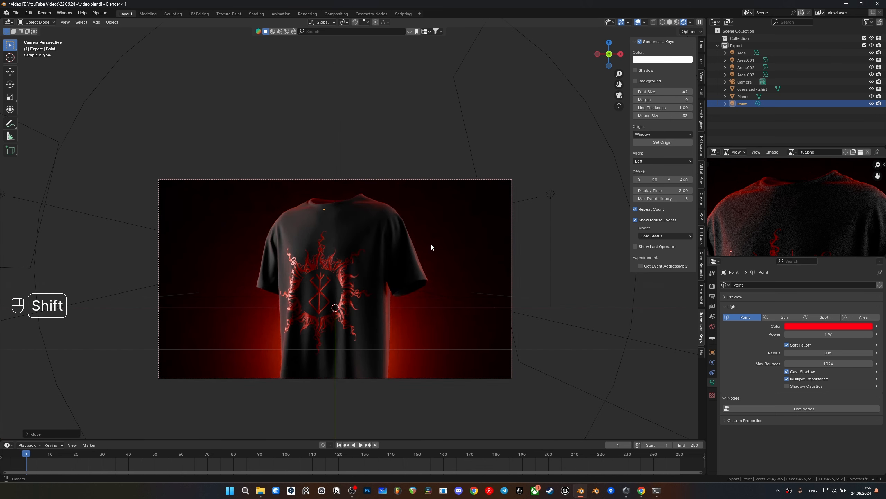
pyautogui.keyDown('shift'); pyautogui.scroll(-1, 436, 255); pyautogui.keyUp('shift')
pyautogui.scroll(-3, 750, 229)
pyautogui.moveTo(750, 227); pyautogui.dragTo(775, 219, button='middle')
pyautogui.scroll(2, 783, 197)
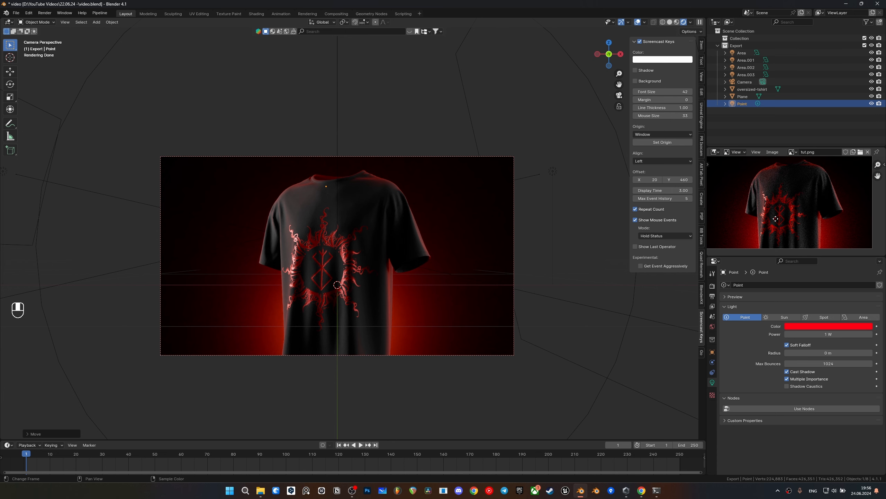
# Move the camera slightly upward so the T-shirt sits lower in the frame, and save the file
pyautogui.click(352, 356)
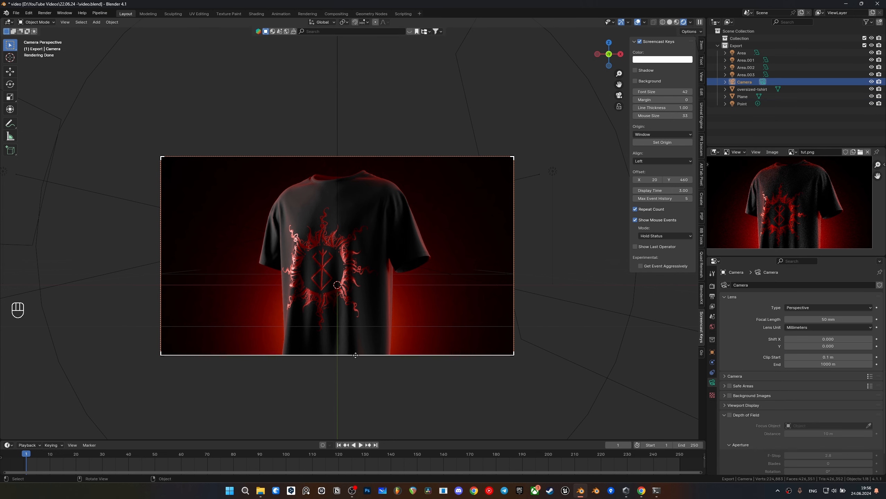
pyautogui.press('g')
pyautogui.keyDown('shift'); pyautogui.middleClick(359, 342); pyautogui.keyUp('shift')
pyautogui.click(361, 334)
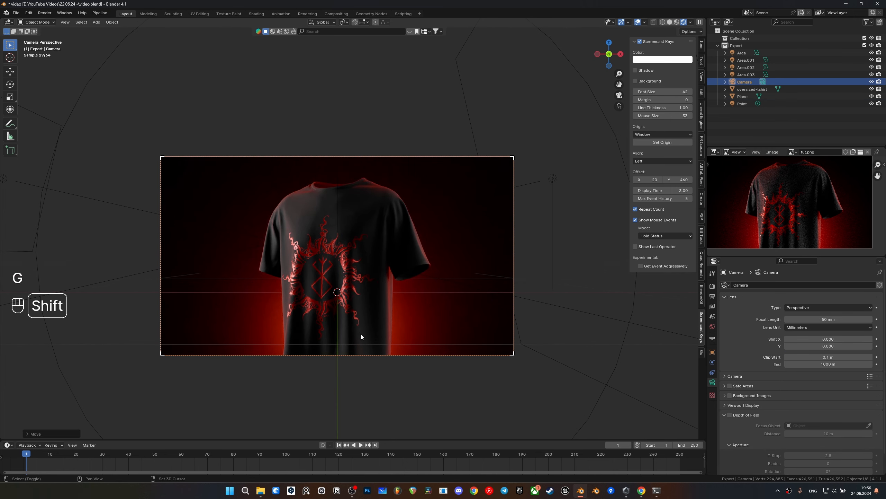
pyautogui.hotkey('ctrl', 's')
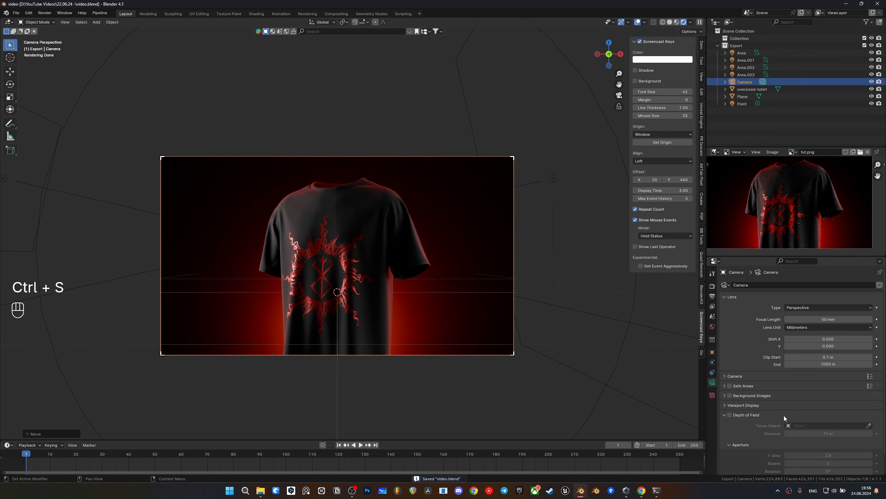
# Enable the camera's Depth of Field and set the focus distance to 1.6 m, focusing on the red print
pyautogui.scroll(-2, 784, 415)
pyautogui.click(731, 394)
pyautogui.scroll(2, 353, 230)
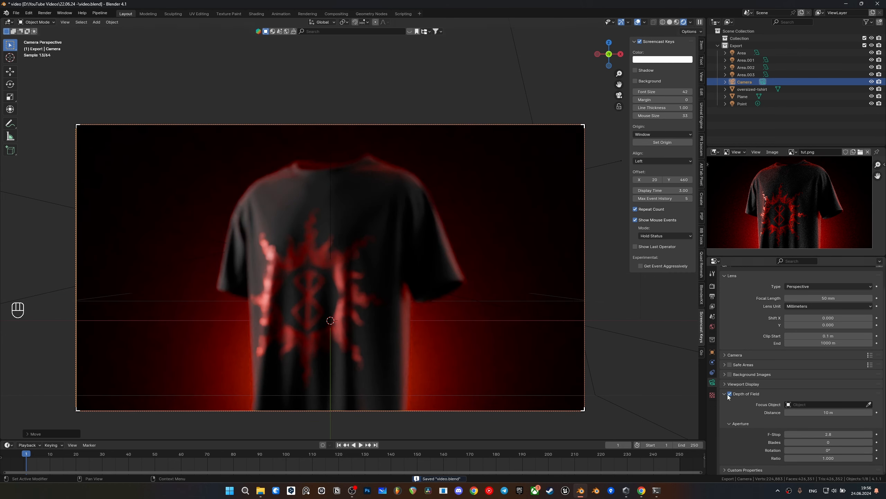
pyautogui.keyDown('shift'); pyautogui.moveTo(371, 315); pyautogui.dragTo(428, 236, button='middle'); pyautogui.keyUp('shift')
pyautogui.scroll(3, 428, 235)
pyautogui.moveTo(847, 412)
pyautogui.keyDown('shift'); pyautogui.mouseDown()
pyautogui.moveTo(761, 413)
pyautogui.moveTo(830, 413)
pyautogui.mouseUp(); pyautogui.keyUp('shift')
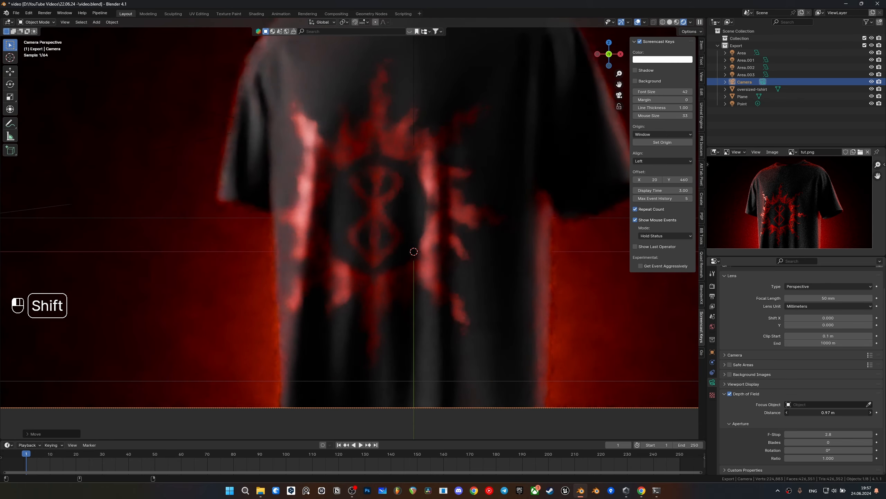
pyautogui.scroll(4, 555, 252)
pyautogui.scroll(4, 448, 282)
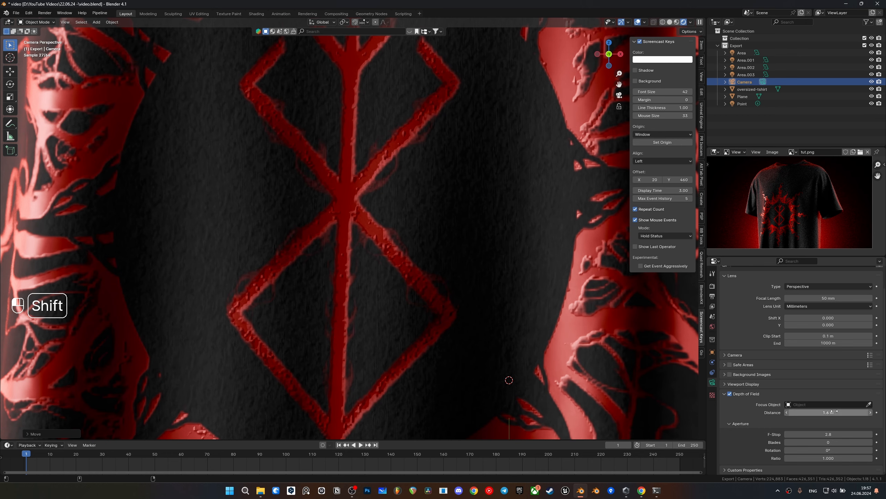
pyautogui.scroll(-6, 482, 291)
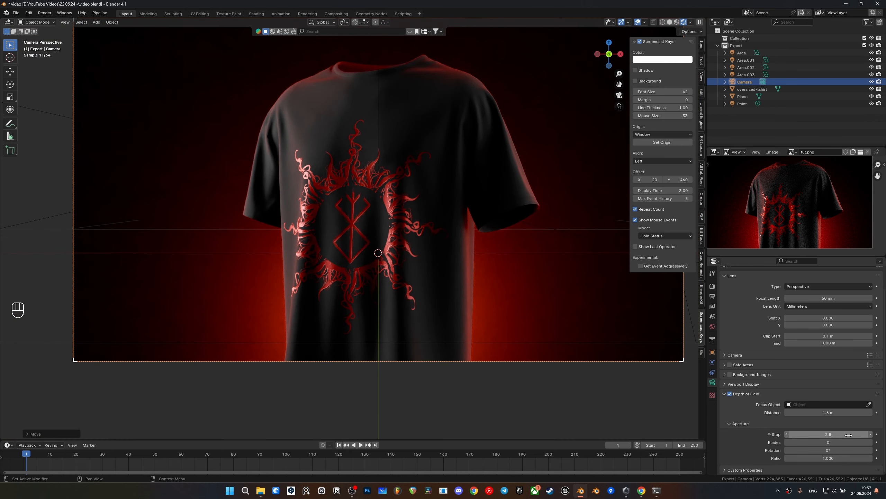
# Set the camera's aperture F-Stop to 1.0
pyautogui.click(848, 434)
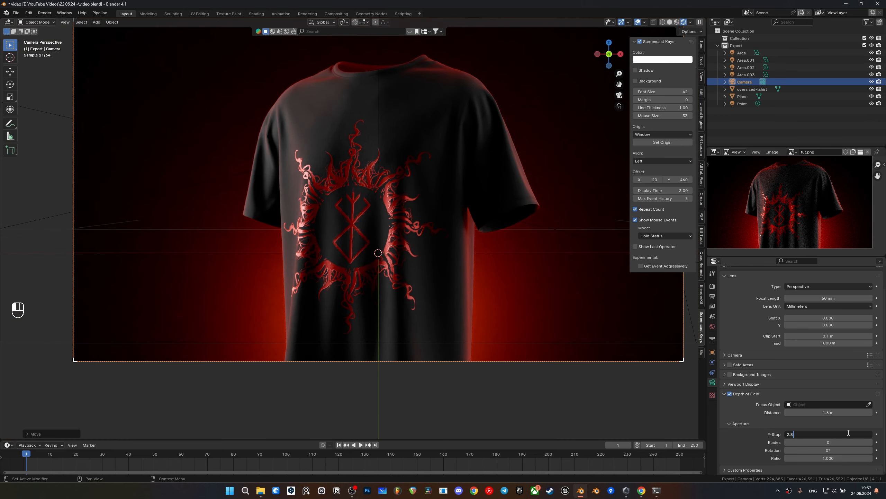
pyautogui.press('BackSpace')
pyautogui.press('BackSpace')
pyautogui.press('BackSpace')
pyautogui.write('1')
pyautogui.press('Return')
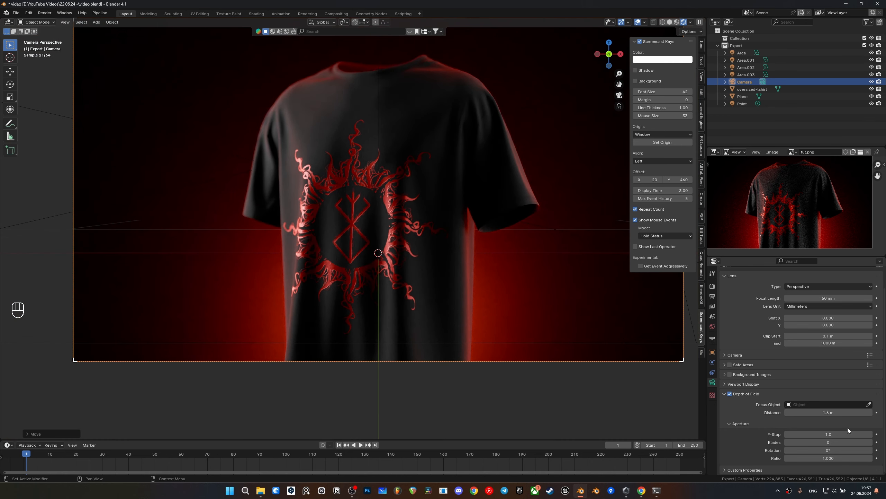
# Raise the camera's F-Stop to 1.5 and save the file
pyautogui.click(847, 433)
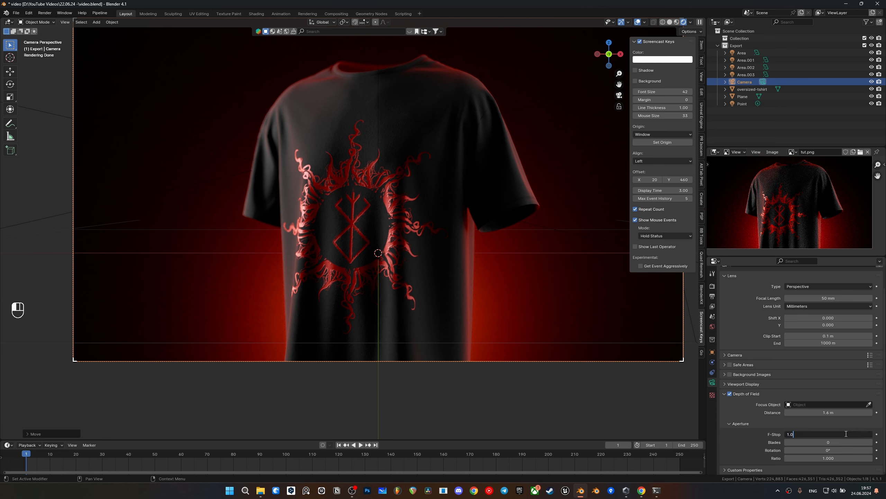
pyautogui.write('1.5')
pyautogui.press('Return')
pyautogui.hotkey('ctrl', 's')
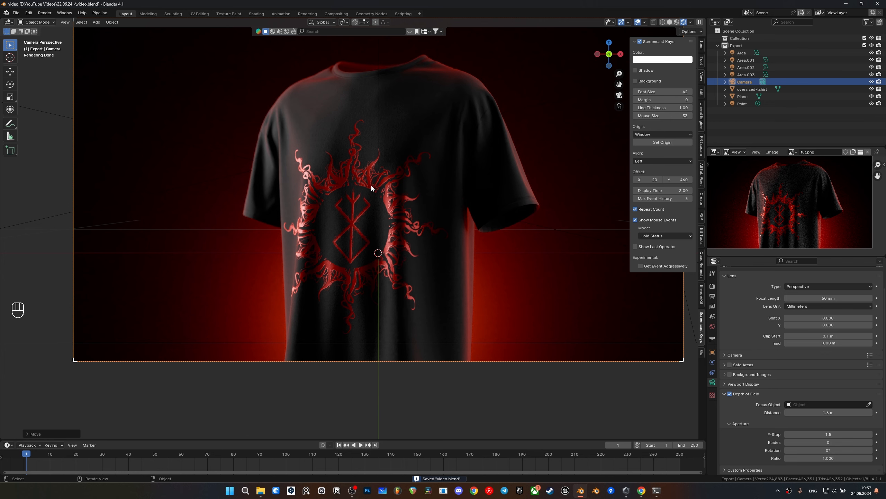
# Increase the camera's focal length to 54.4 mm to enlarge the T-shirt in the frame, and save the file
pyautogui.scroll(-2, 371, 185)
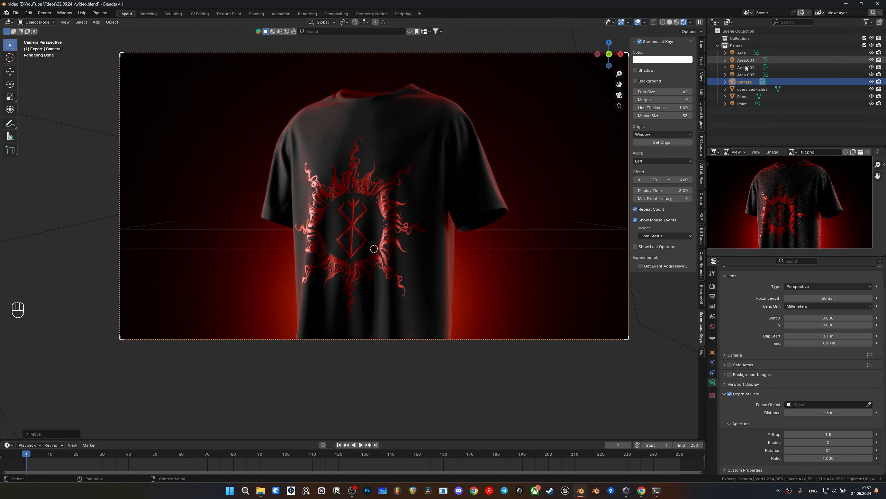
pyautogui.click(746, 82)
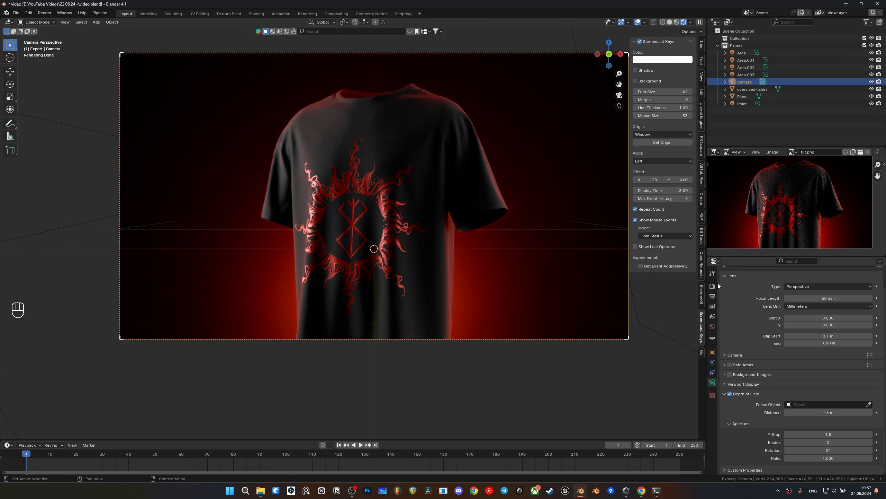
pyautogui.press('g')
pyautogui.rightClick(467, 260)
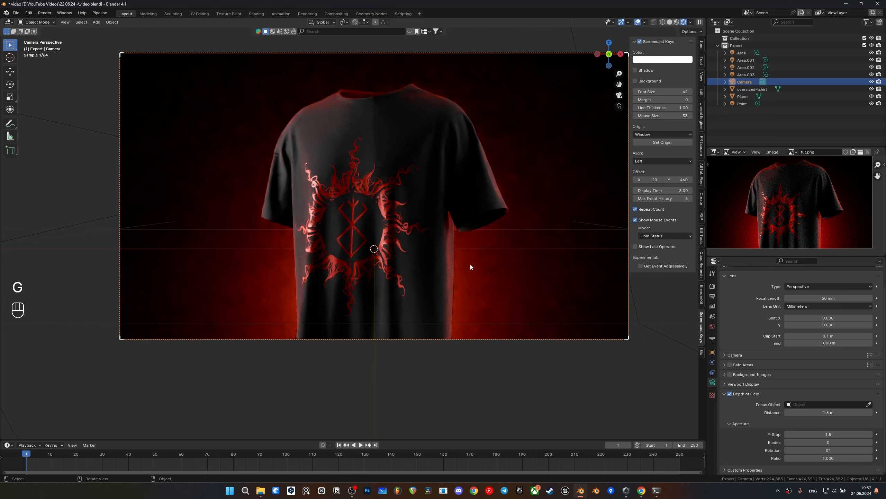
pyautogui.keyDown('shift'); pyautogui.moveTo(826, 301); pyautogui.dragTo(847, 301); pyautogui.keyUp('shift')
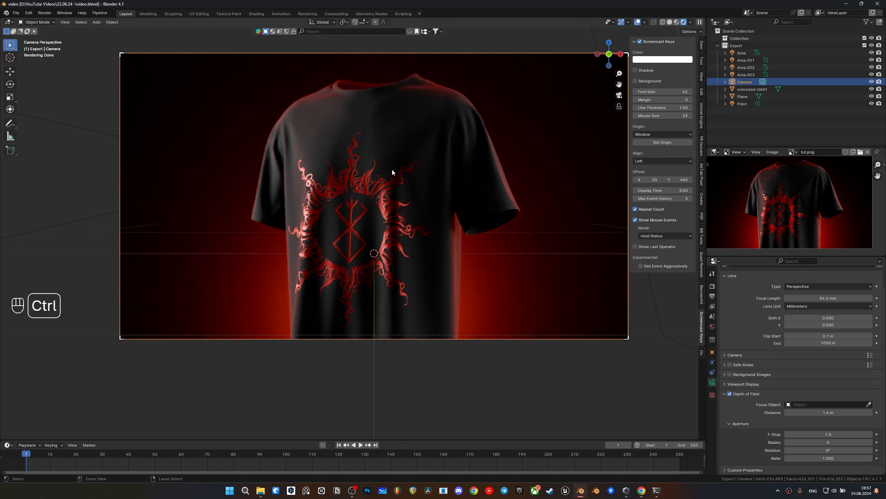
pyautogui.hotkey('ctrl', 's')
# Check the reference's shoulder and collar blur, set the camera's F-Stop to 2.0 and save the file
pyautogui.scroll(6, 805, 199)
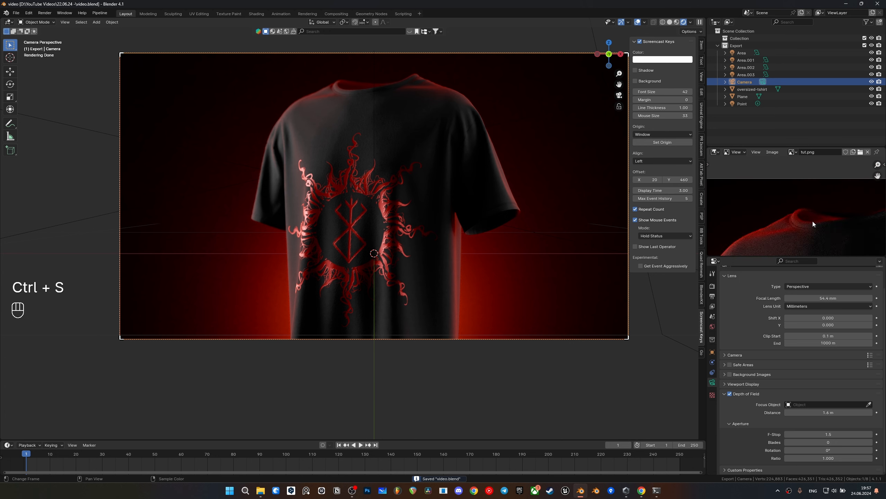
pyautogui.moveTo(811, 218); pyautogui.dragTo(799, 177, button='middle')
pyautogui.moveTo(849, 435); pyautogui.dragTo(867, 435)
pyautogui.scroll(4, 353, 225)
pyautogui.hotkey('ctrl', 's')
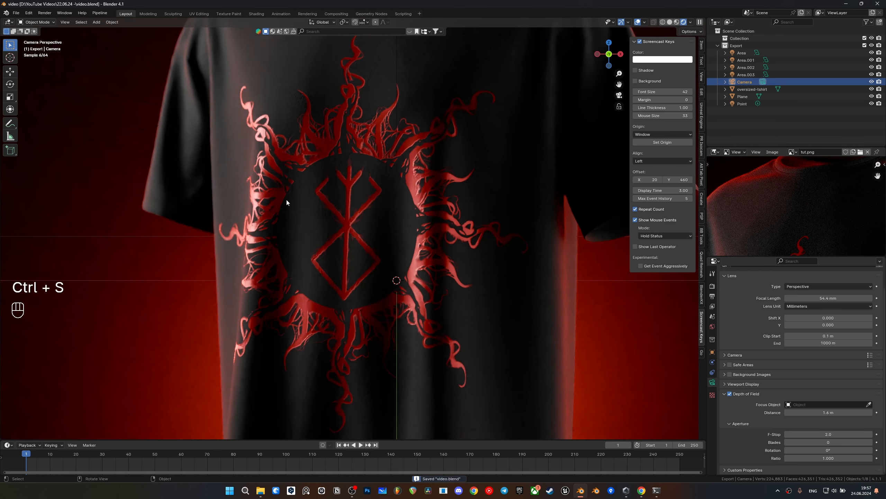
# Enable Use Curves in the render's Color Management and add a slightly raised midpoint at about X 0.493, Y 0.512
pyautogui.click(712, 286)
pyautogui.scroll(-5, 461, 214)
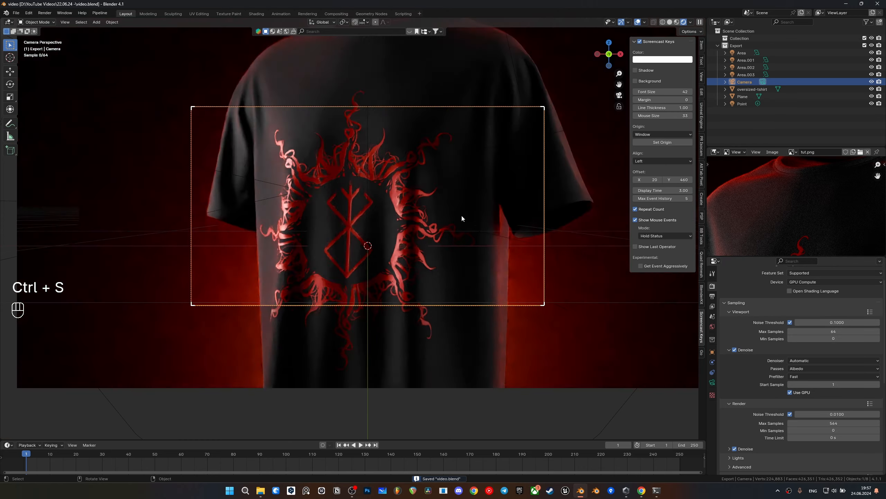
pyautogui.scroll(-5, 754, 455)
pyautogui.scroll(-4, 754, 455)
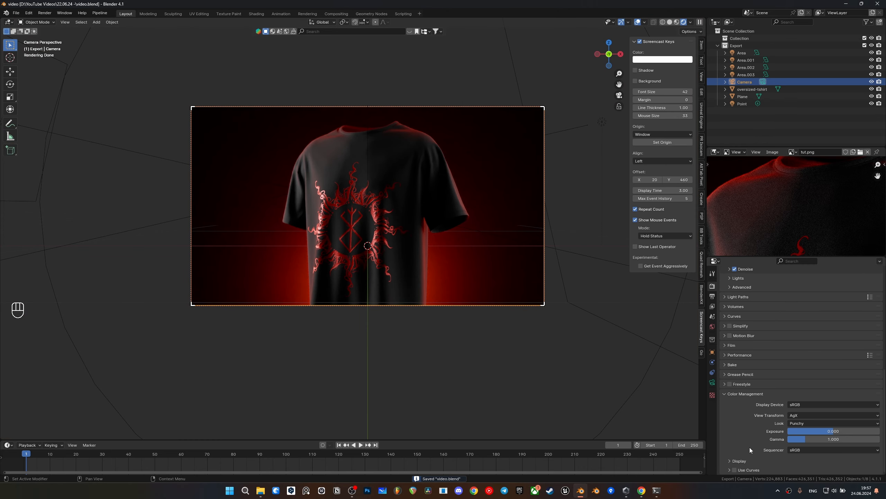
pyautogui.click(734, 469)
pyautogui.scroll(-5, 786, 385)
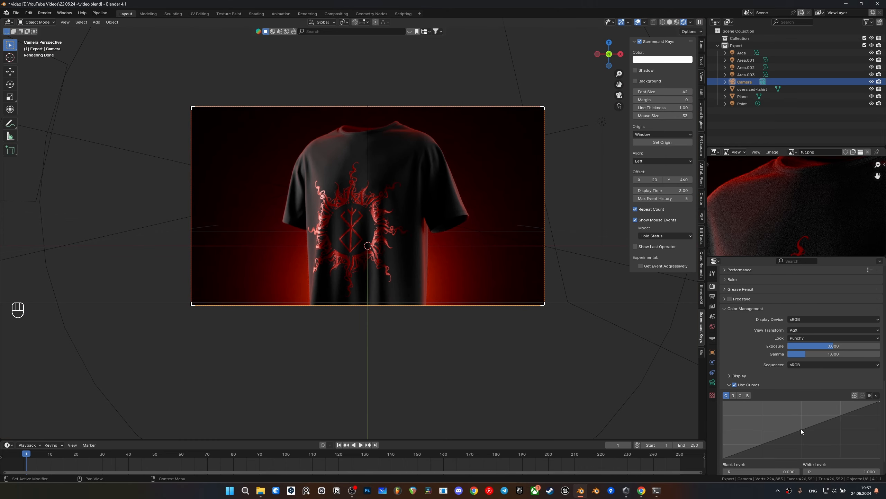
pyautogui.click(801, 429)
pyautogui.moveTo(802, 428); pyautogui.dragTo(800, 427)
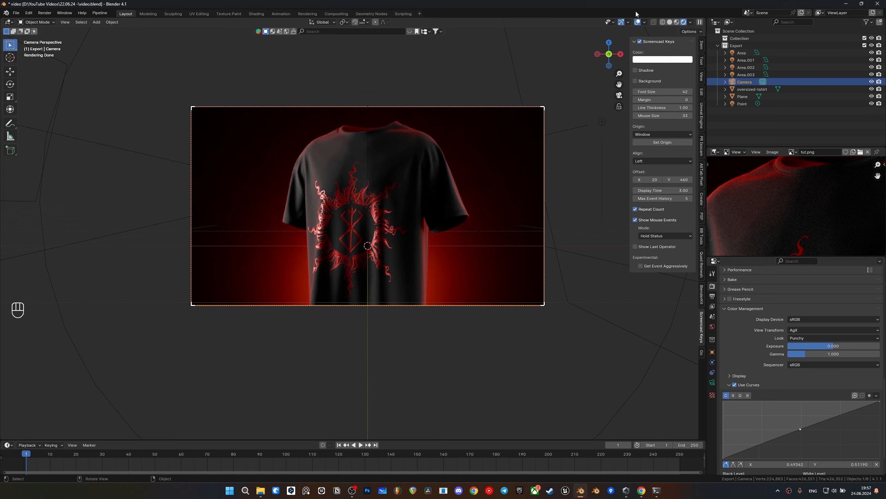
# Hide the viewport overlays to compare the clean render with the full reference image, and save the file
pyautogui.click(638, 21)
pyautogui.moveTo(796, 193); pyautogui.dragTo(805, 235, button='middle')
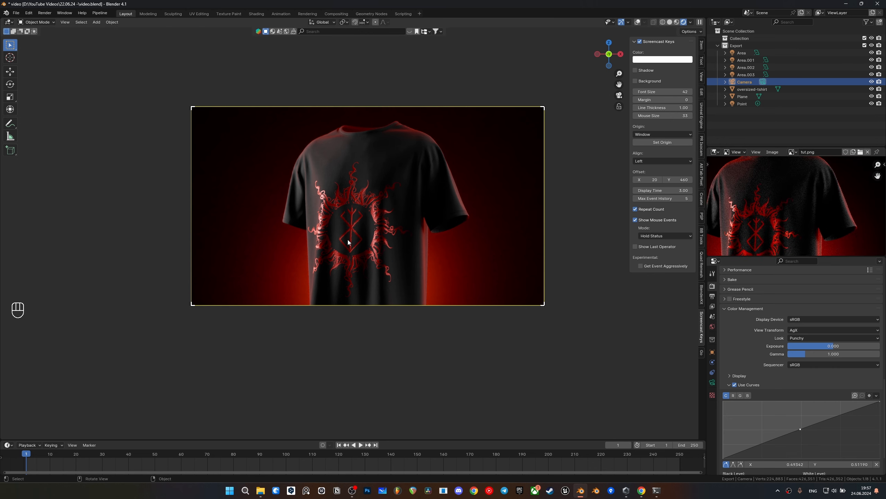
pyautogui.scroll(2, 348, 234)
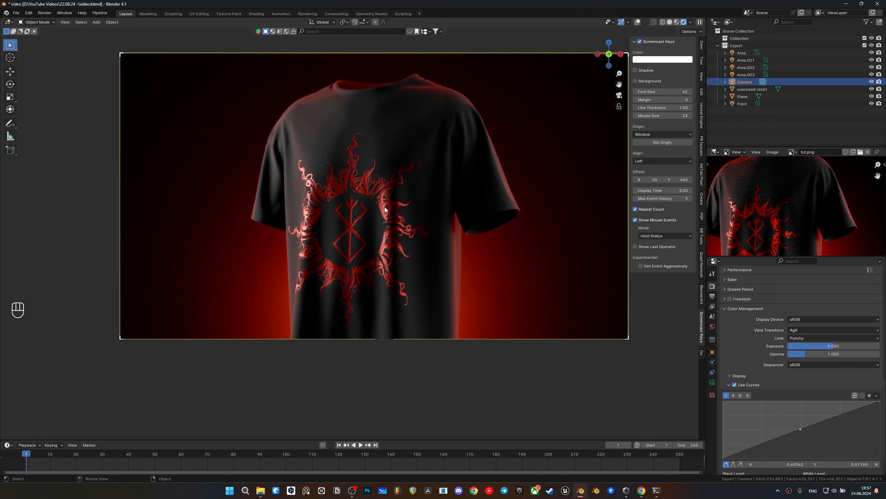
pyautogui.hotkey('ctrl', 's')
pyautogui.hotkey('ctrl', 's')
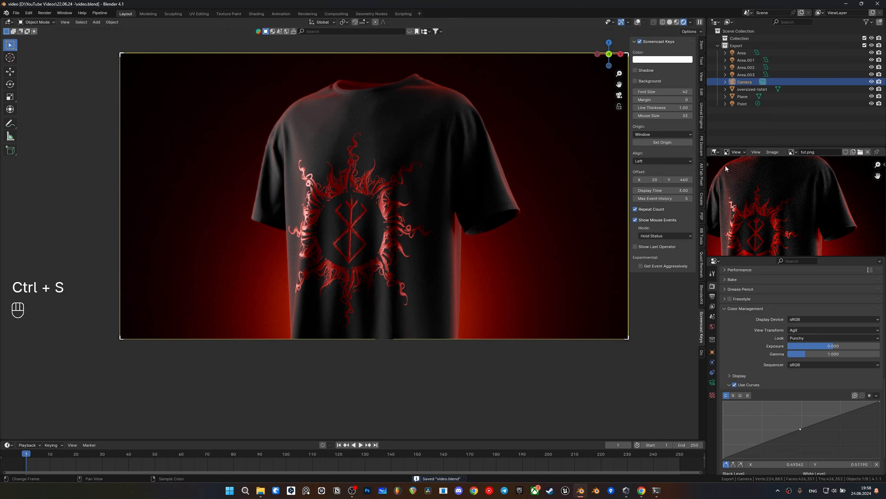
# Test the camera's depth of field against the reference's sleeve detail with F-Stop values of 2.5, about 98 and 4.0
pyautogui.scroll(5, 810, 211)
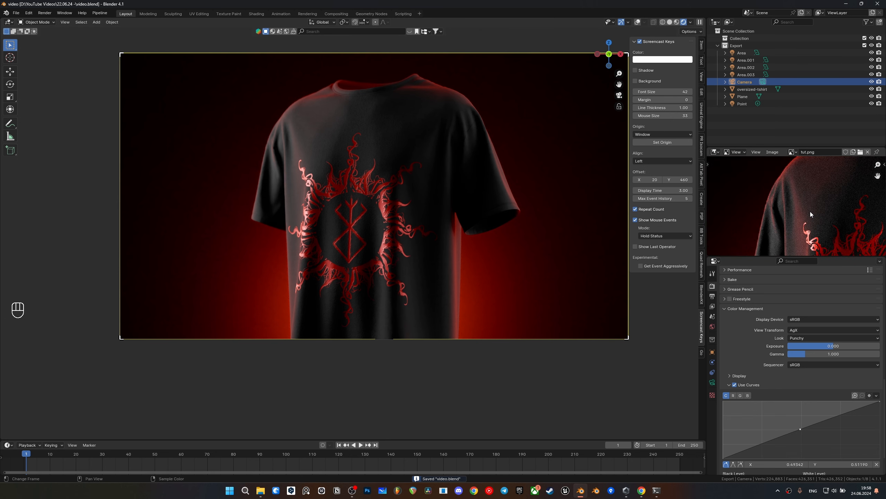
pyautogui.scroll(1, 368, 142)
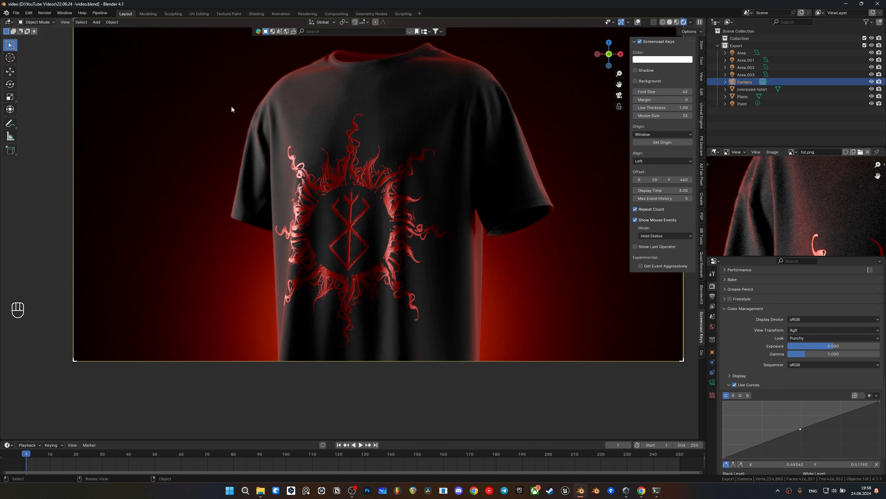
pyautogui.click(713, 382)
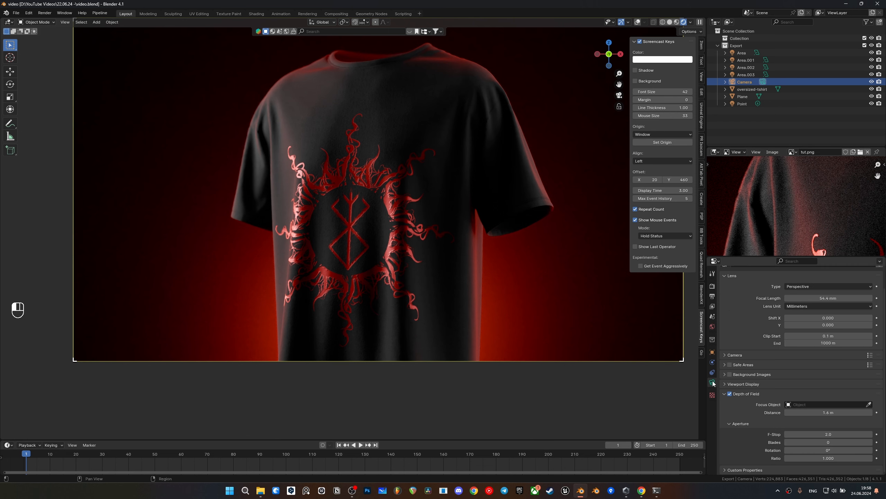
pyautogui.click(834, 433)
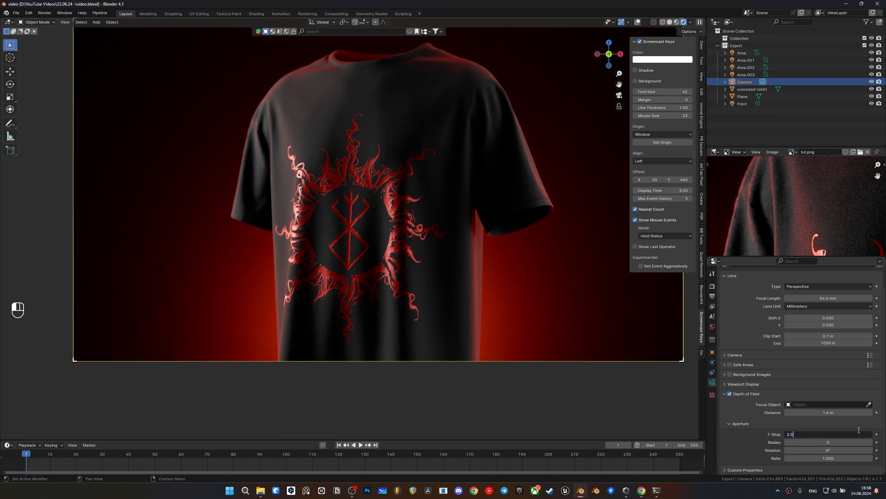
pyautogui.press('BackSpace')
pyautogui.write('5')
pyautogui.press('Return')
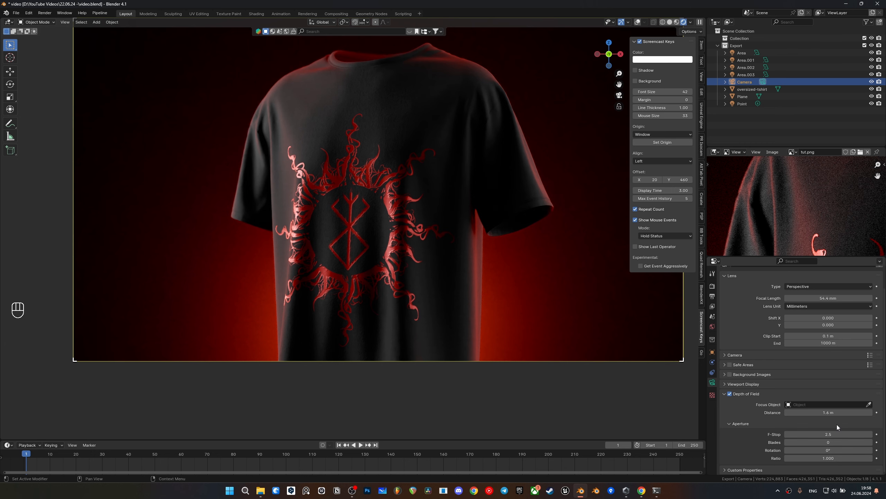
pyautogui.keyDown('shift'); pyautogui.moveTo(833, 433); pyautogui.dragTo(851, 433); pyautogui.keyUp('shift')
pyautogui.scroll(8, 374, 201)
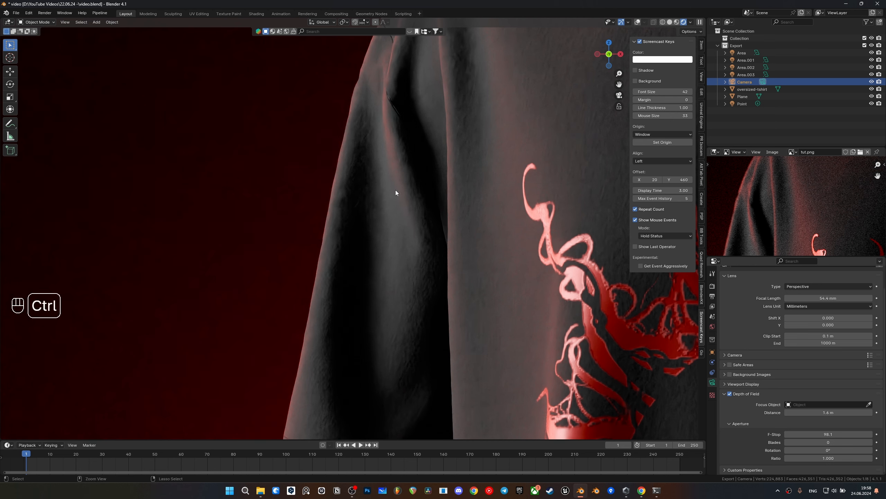
pyautogui.hotkey('ctrl', 'z')
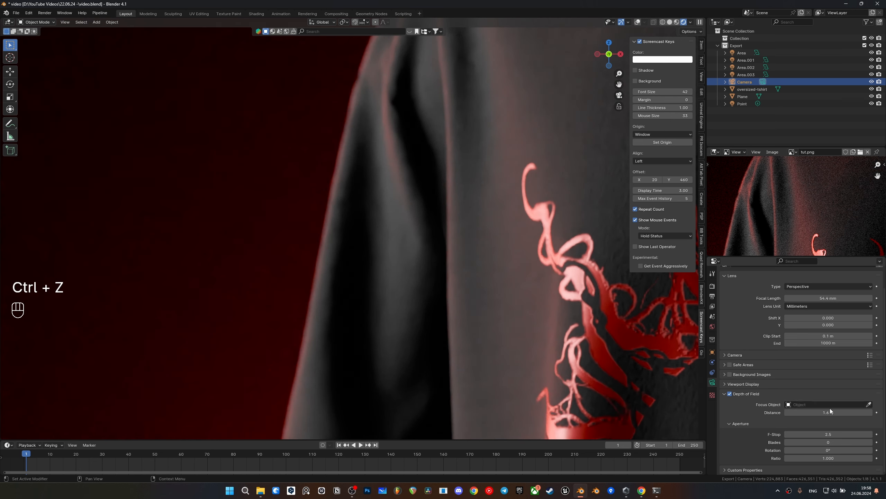
pyautogui.click(825, 433)
pyautogui.write('4')
pyautogui.press('Return')
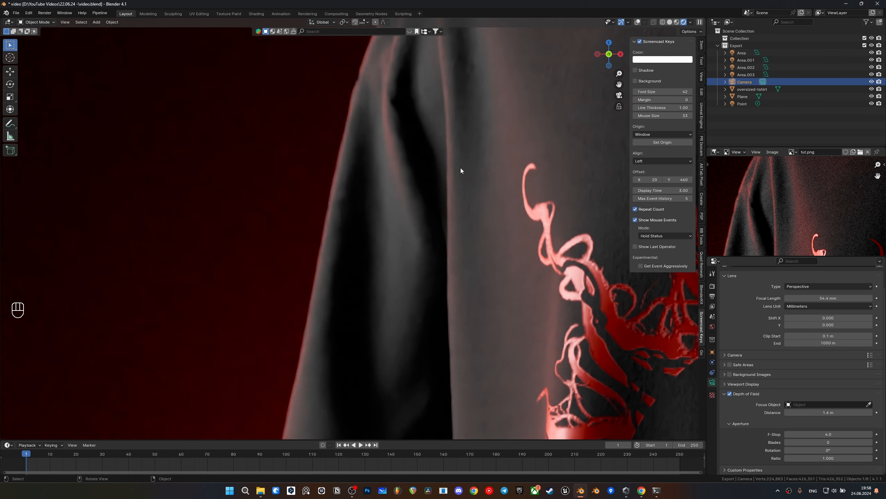
# Set the camera's F-Stop to 10.0 and save the file
pyautogui.click(851, 433)
pyautogui.press('Return')
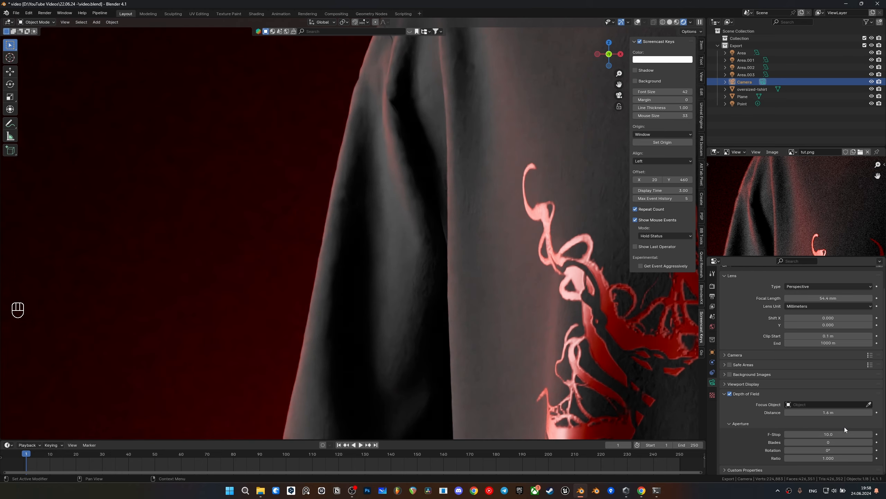
pyautogui.scroll(-6, 386, 271)
pyautogui.keyDown('shift'); pyautogui.moveTo(408, 247); pyautogui.dragTo(227, 213, button='middle'); pyautogui.keyUp('shift')
pyautogui.hotkey('ctrl', 's')
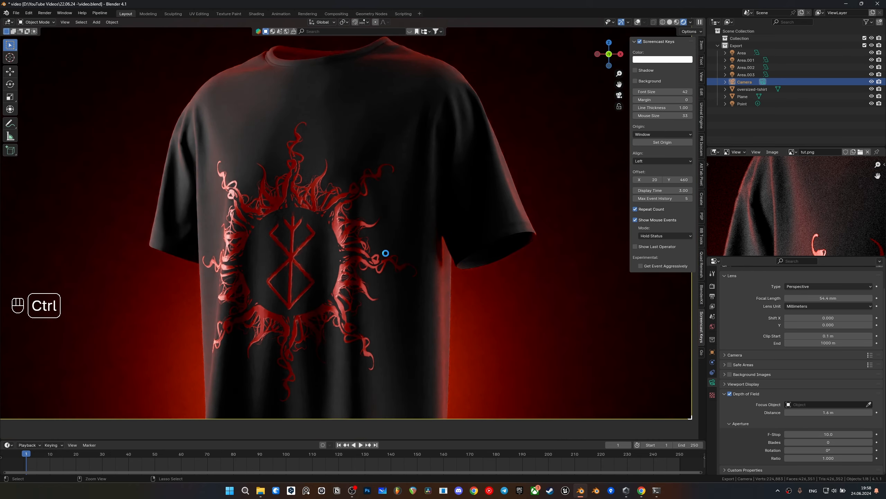
# Examine the sleeve hem, side edge and chest print in the render, save the file, and compare with the reference
pyautogui.scroll(3, 507, 283)
pyautogui.keyDown('shift'); pyautogui.moveTo(507, 284); pyautogui.dragTo(365, 264, button='middle'); pyautogui.keyUp('shift')
pyautogui.scroll(3, 365, 265)
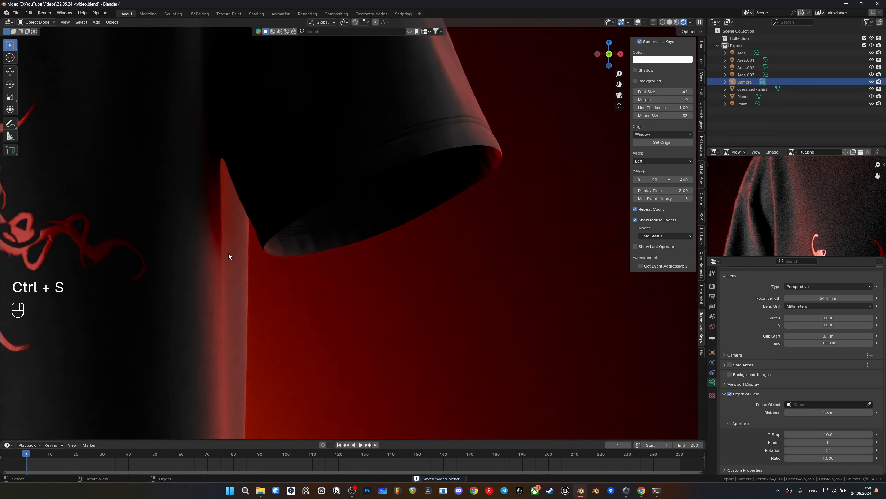
pyautogui.scroll(-6, 232, 251)
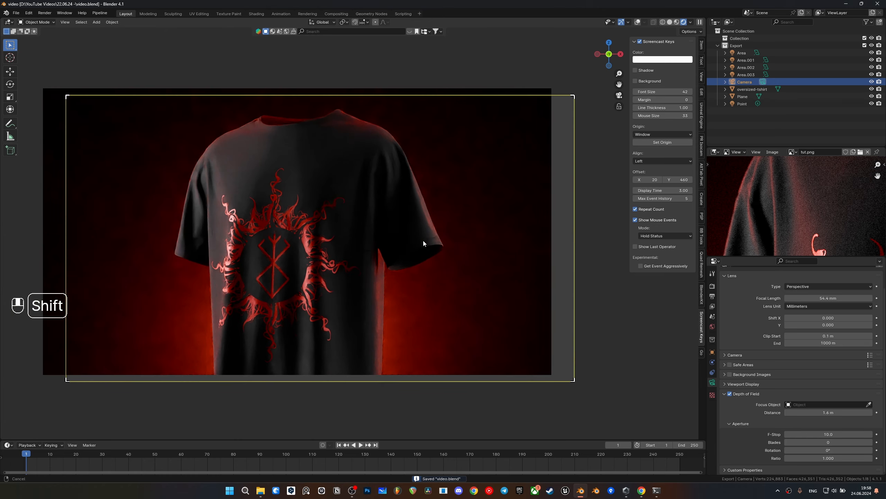
pyautogui.hotkey('ctrl', 's')
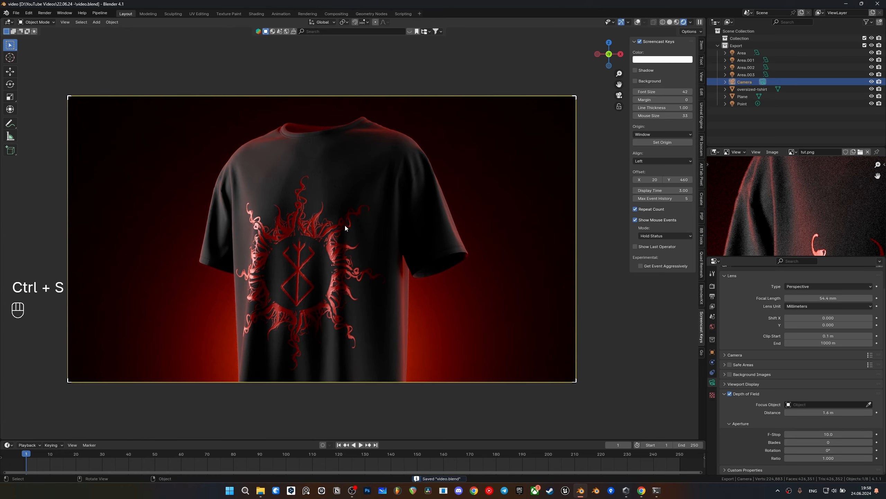
pyautogui.keyDown('shift'); pyautogui.moveTo(294, 236); pyautogui.dragTo(396, 249, button='middle'); pyautogui.keyUp('shift')
pyautogui.scroll(5, 391, 236)
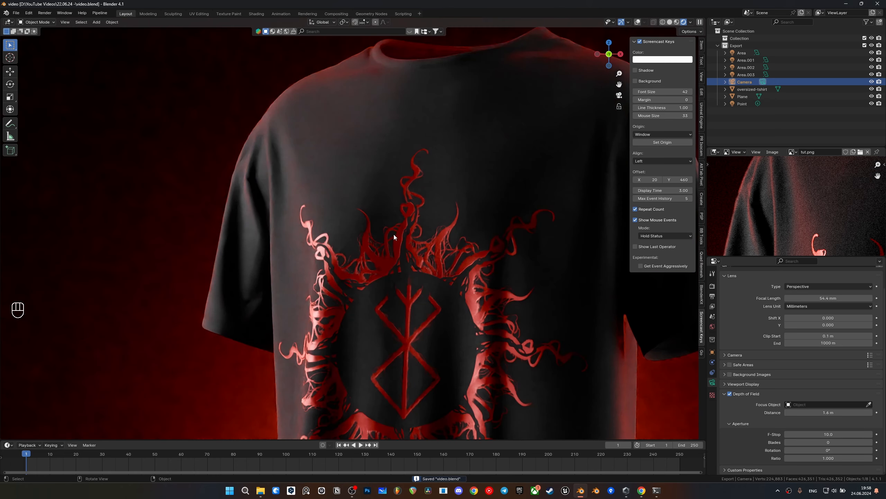
pyautogui.press('Home')
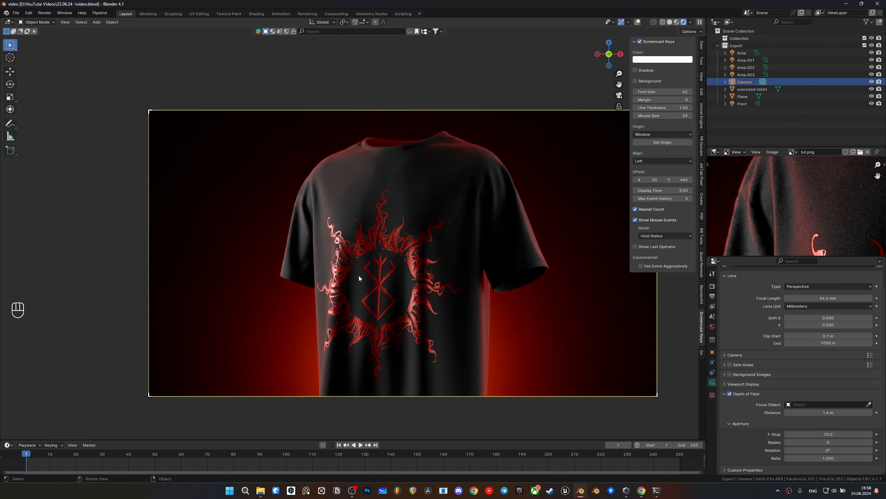
pyautogui.scroll(-5, 810, 195)
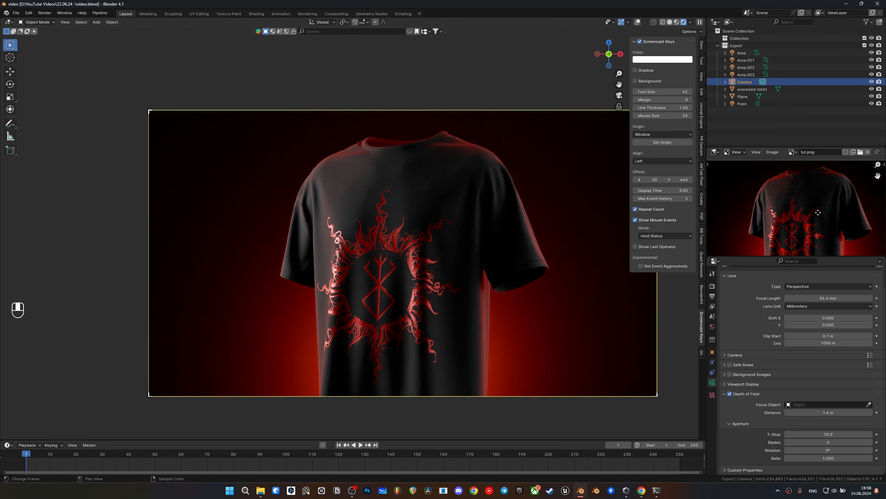
# Test-move the Point, Area, Area.001 and Area.002 lights to find the one producing the red background glow
pyautogui.click(742, 104)
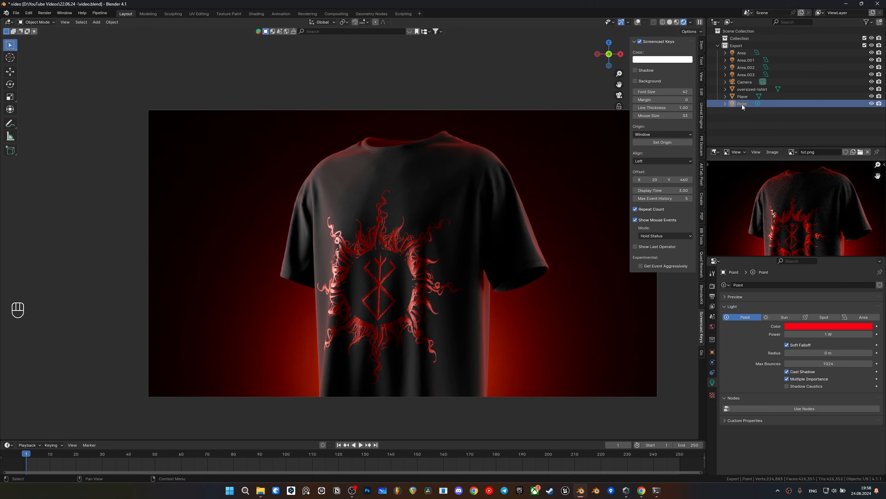
pyautogui.press('g')
pyautogui.click(742, 53)
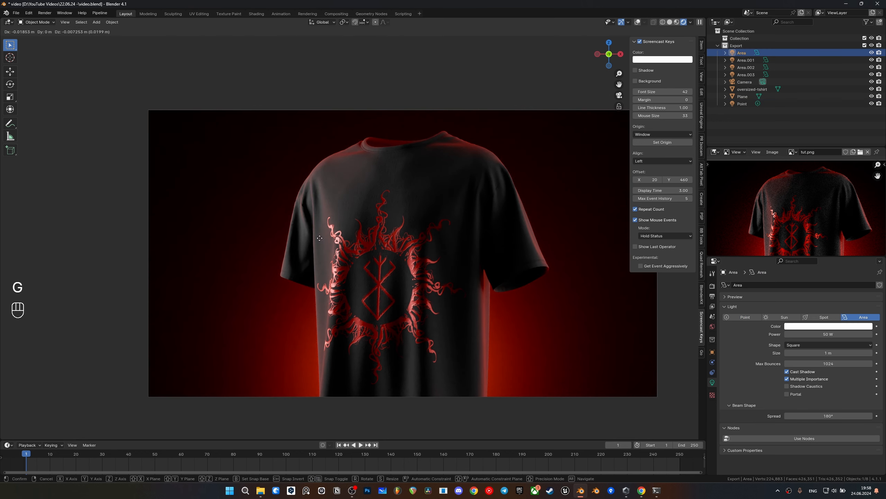
pyautogui.press('g')
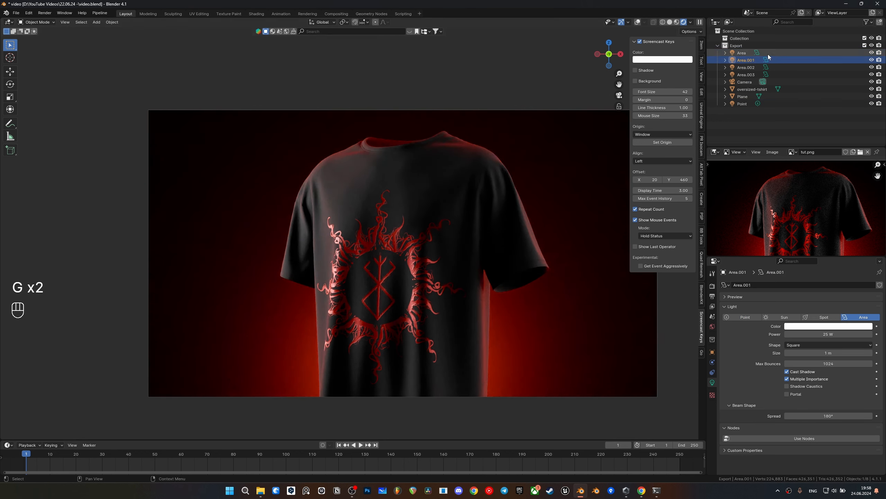
pyautogui.click(746, 68)
pyautogui.press('g')
pyautogui.press('g')
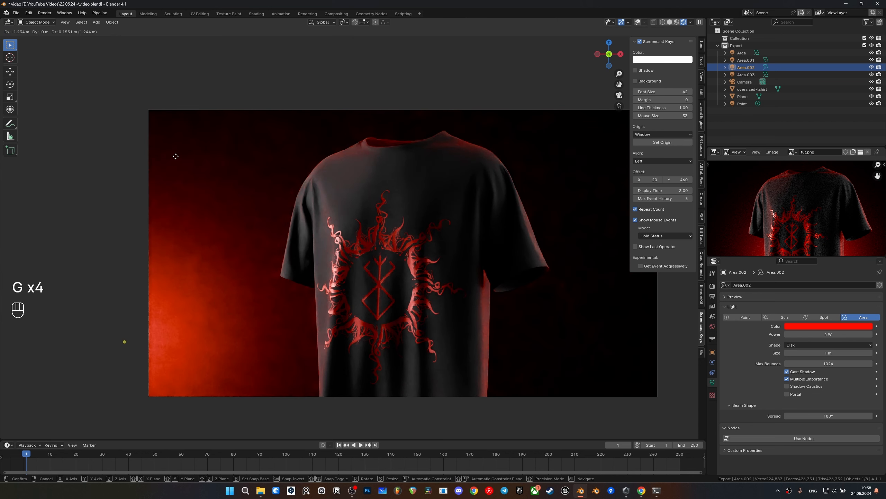
# Set the Area.002 light's power to 3 W and scale the light to spread the background glow
pyautogui.click(787, 334)
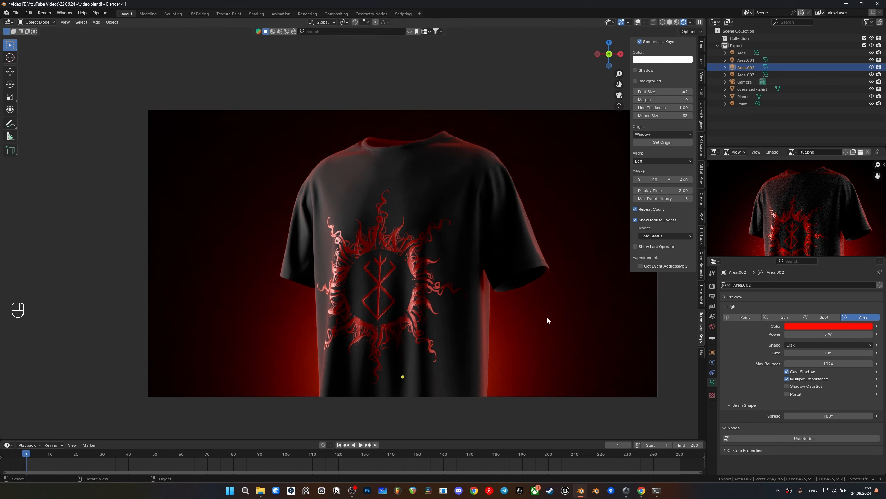
pyautogui.press('s')
pyautogui.click(545, 336)
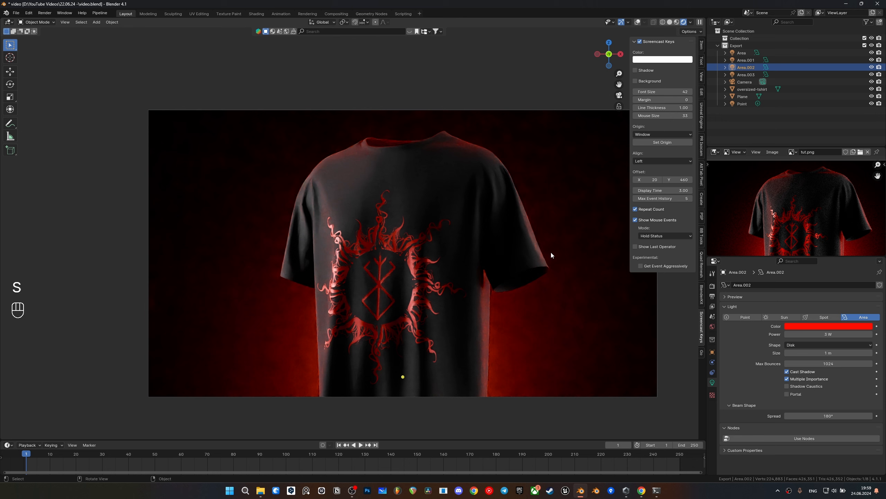
# Show the viewport overlays, rescale the Area.002 light, lower it slightly along Z, and save the file
pyautogui.click(637, 22)
pyautogui.press('s')
pyautogui.press('g')
pyautogui.press('z')
pyautogui.press('shift')
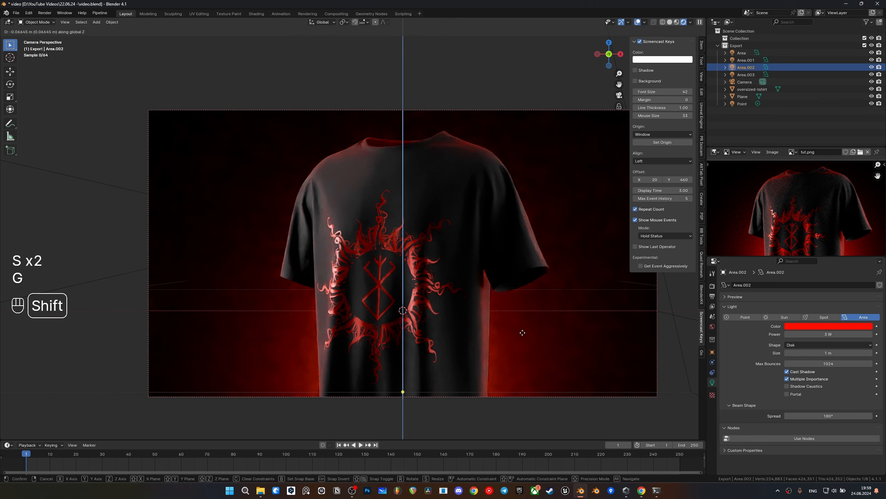
pyautogui.click(455, 368)
pyautogui.hotkey('ctrl', 's')
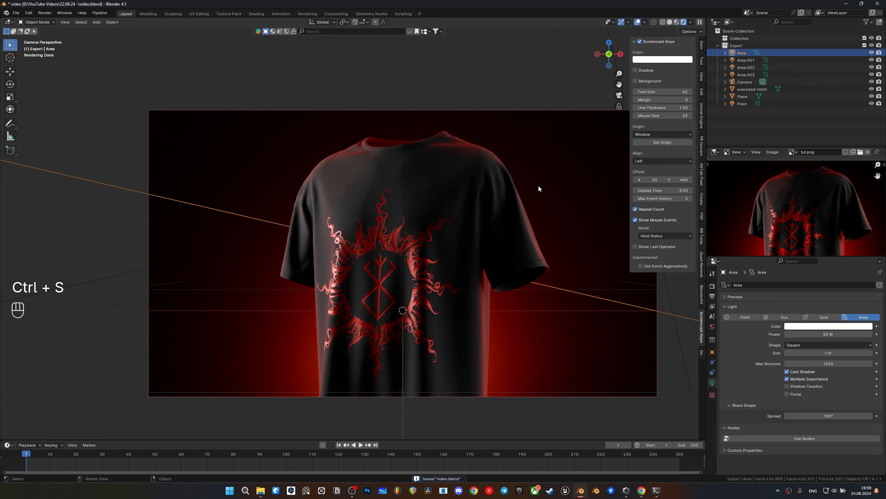
# Save the file and switch the viewport to Solid shading
pyautogui.scroll(-2, 530, 168)
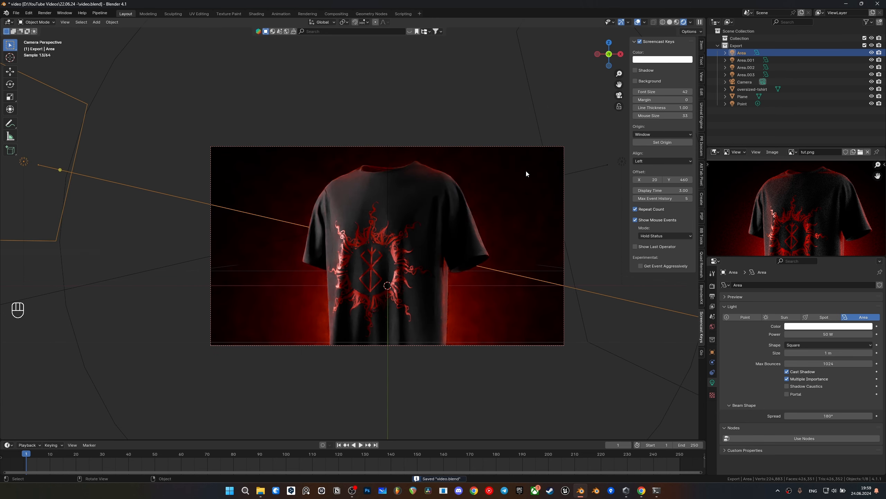
pyautogui.hotkey('ctrl', 's')
pyautogui.press('z')
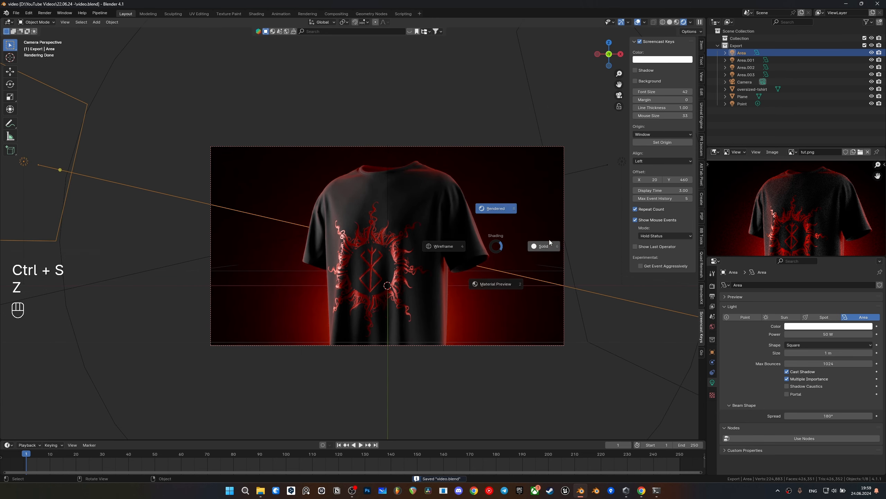
pyautogui.click(544, 240)
pyautogui.hotkey('ctrl', 's')
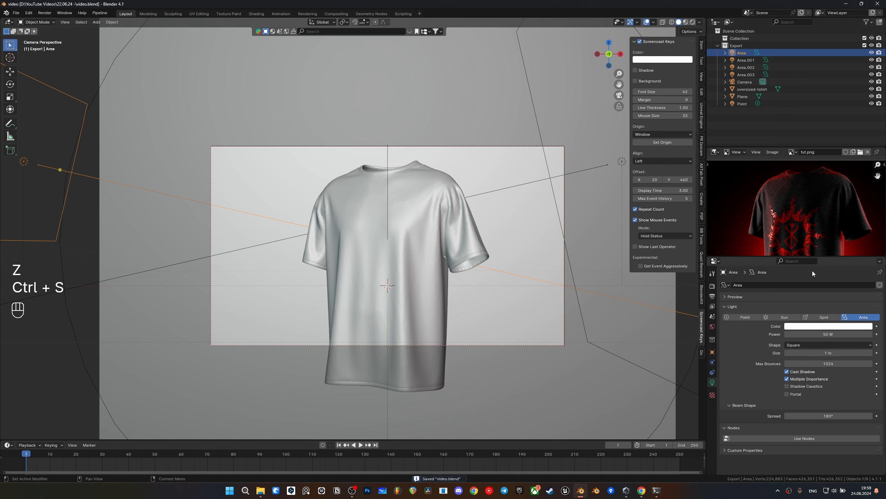
# Set the final render's Max Samples to 256 and save the file
pyautogui.click(713, 296)
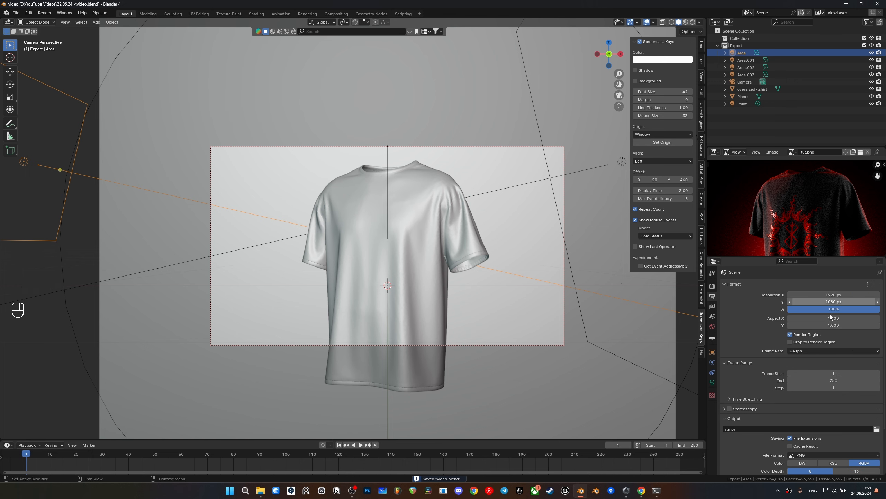
pyautogui.scroll(-4, 808, 389)
pyautogui.click(712, 287)
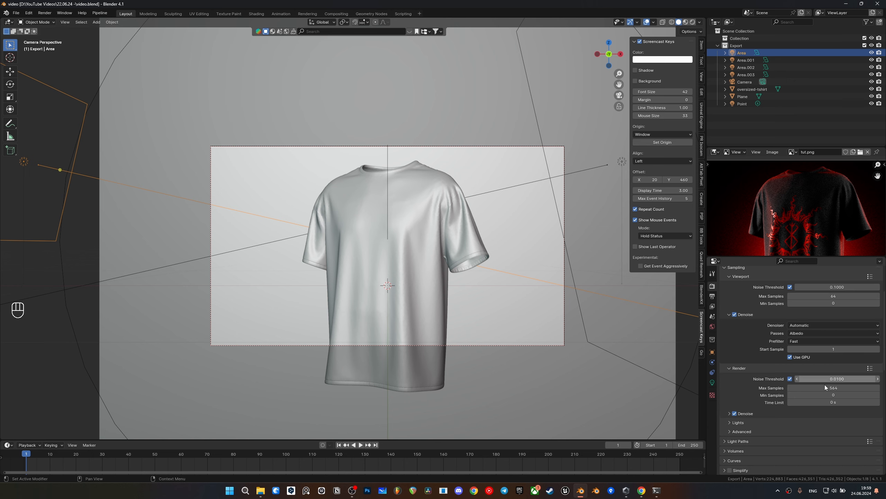
pyautogui.doubleClick(824, 386)
pyautogui.write('256')
pyautogui.press('Return')
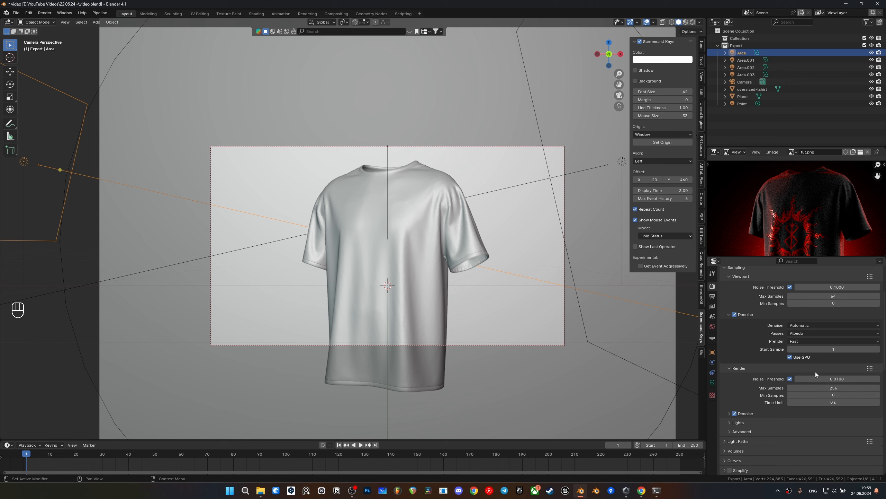
pyautogui.hotkey('ctrl', 's')
# Check the output resolution and file format settings, save the file, and render the final image
pyautogui.scroll(4, 791, 368)
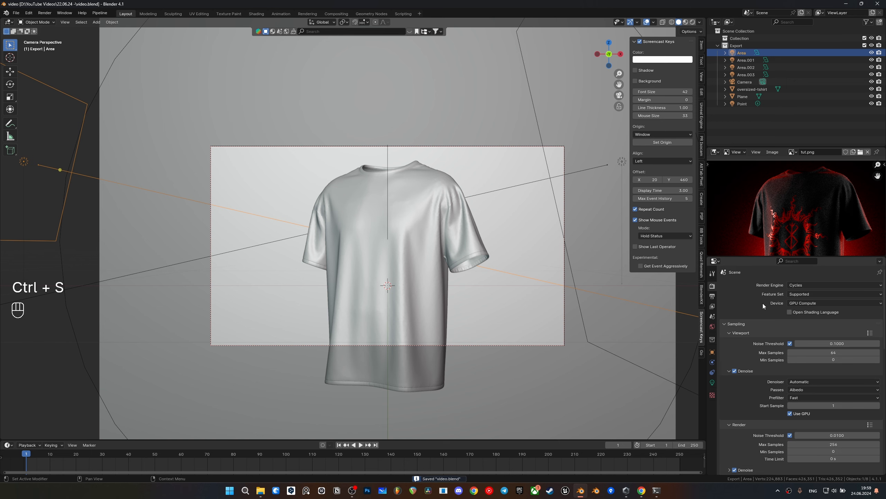
pyautogui.click(712, 296)
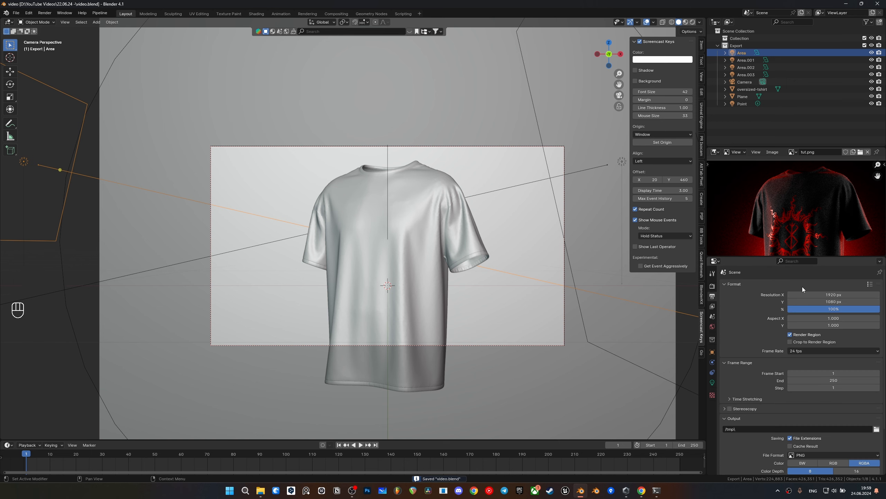
pyautogui.scroll(-3, 837, 352)
pyautogui.hotkey('ctrl', 's')
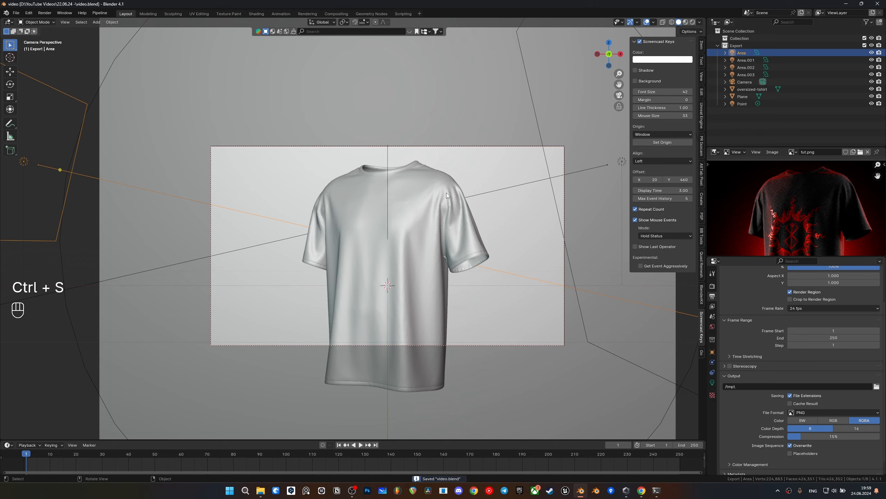
pyautogui.press('F12')
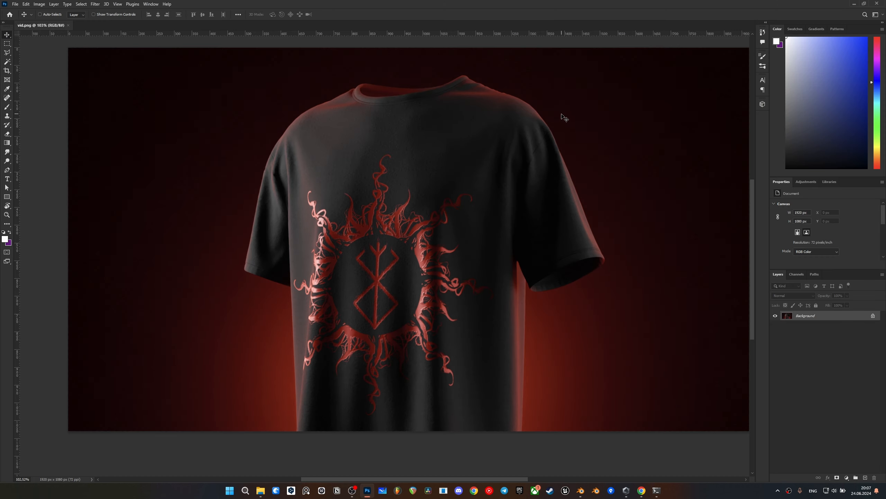
# In Photoshop, duplicate the Background layer of vid.png and convert the duplicate to a smart object
pyautogui.hotkey('ctrl', 'j')
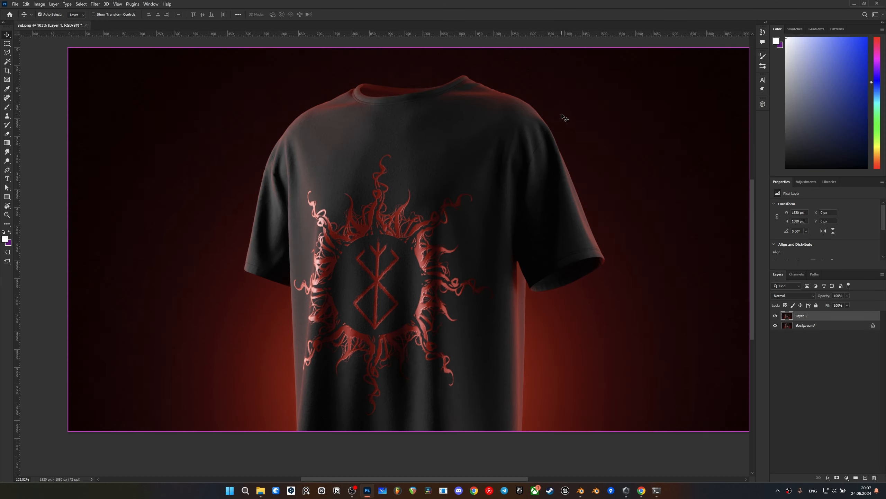
pyautogui.rightClick(810, 317)
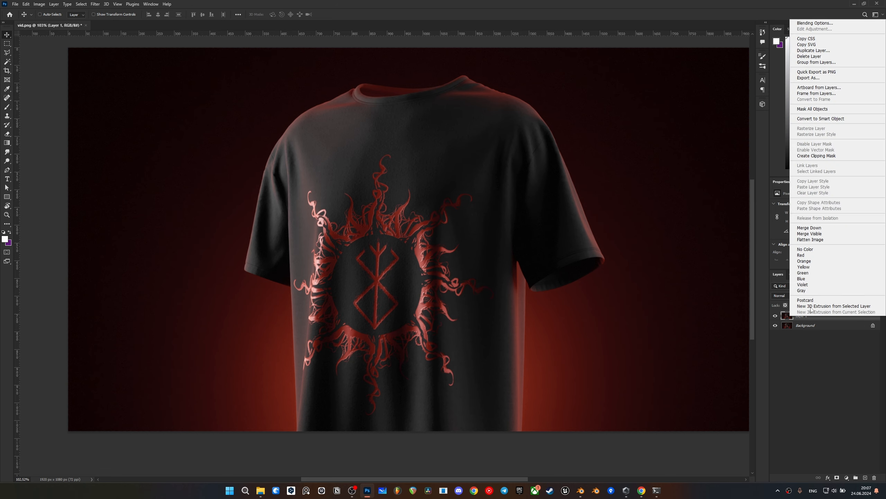
pyautogui.click(828, 119)
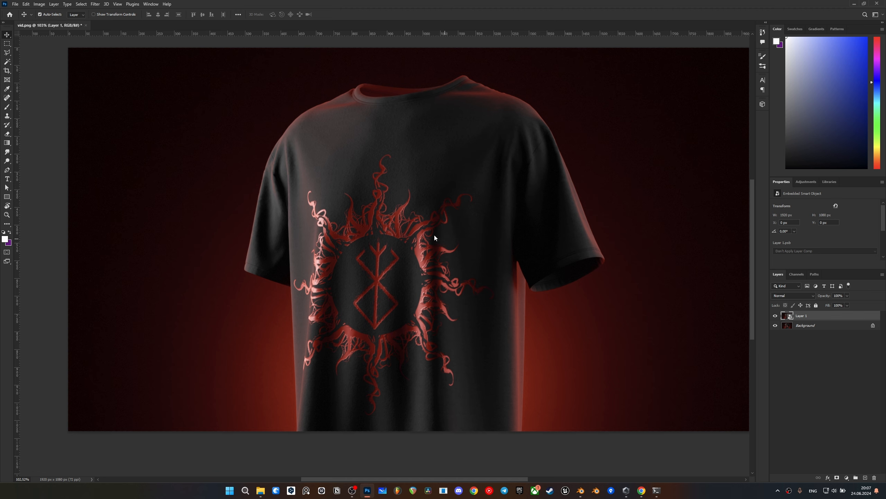
# Open the Camera Raw Filter on the smart object and expand its Basic adjustments
pyautogui.press('ctrl')
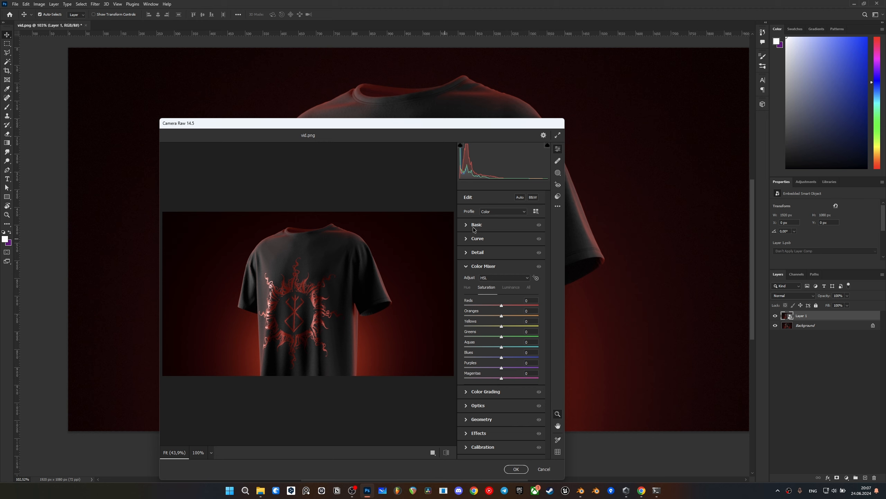
pyautogui.click(468, 227)
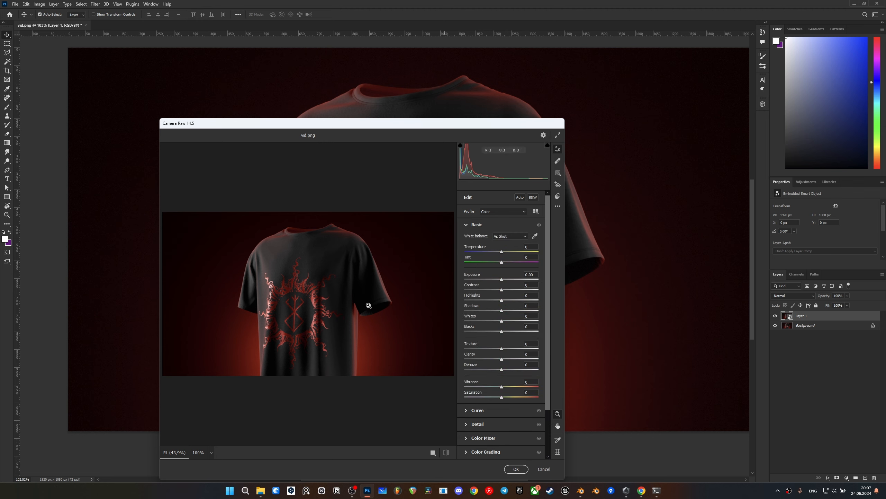
pyautogui.scroll(1, 338, 319)
pyautogui.scroll(3, 338, 319)
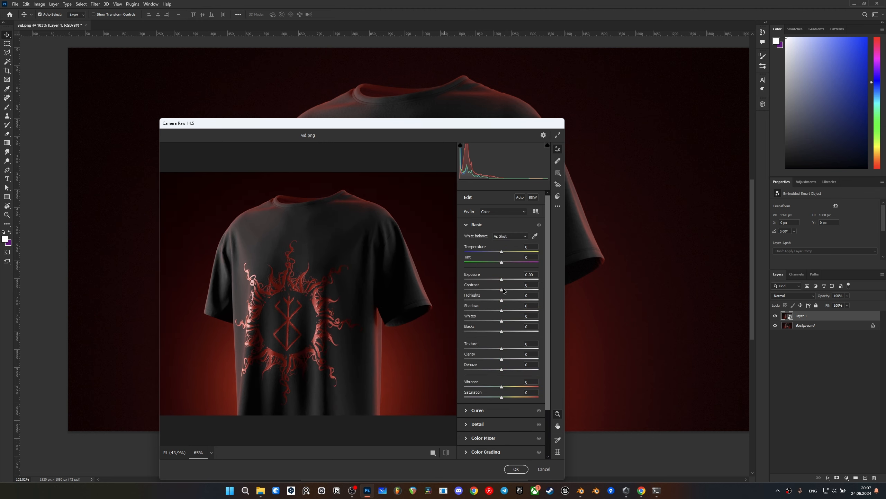